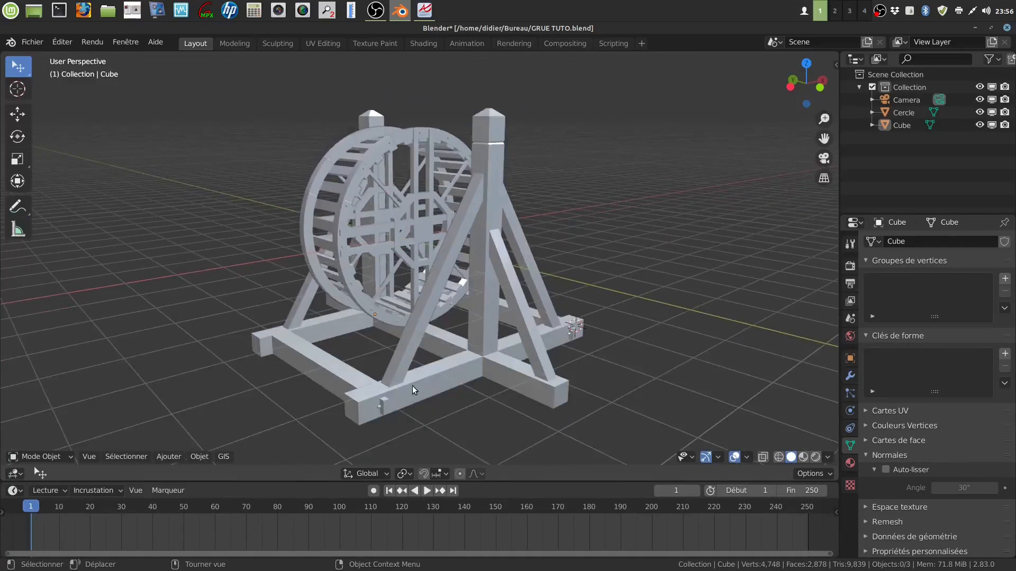
Step: Snap the 3D cursor to the world origin
scroll(412, 381, "up", 1)
middle_click_drag(411, 381, 404, 413)
middle_click_drag(528, 182, 505, 187)
middle_click_drag(401, 359, 436, 325)
middle_click_drag(531, 338, 596, 351)
key("shift")
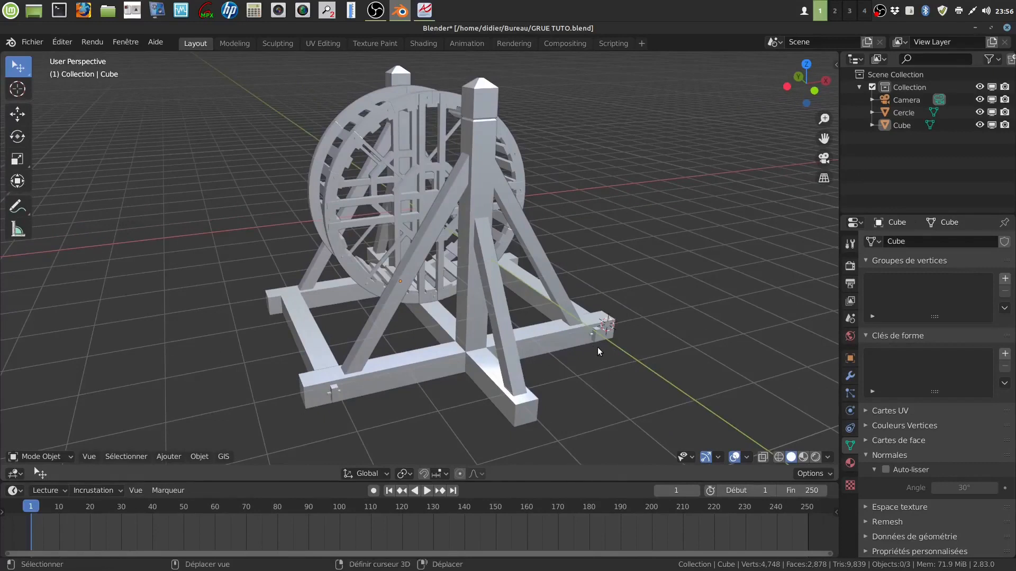
key("shift+s")
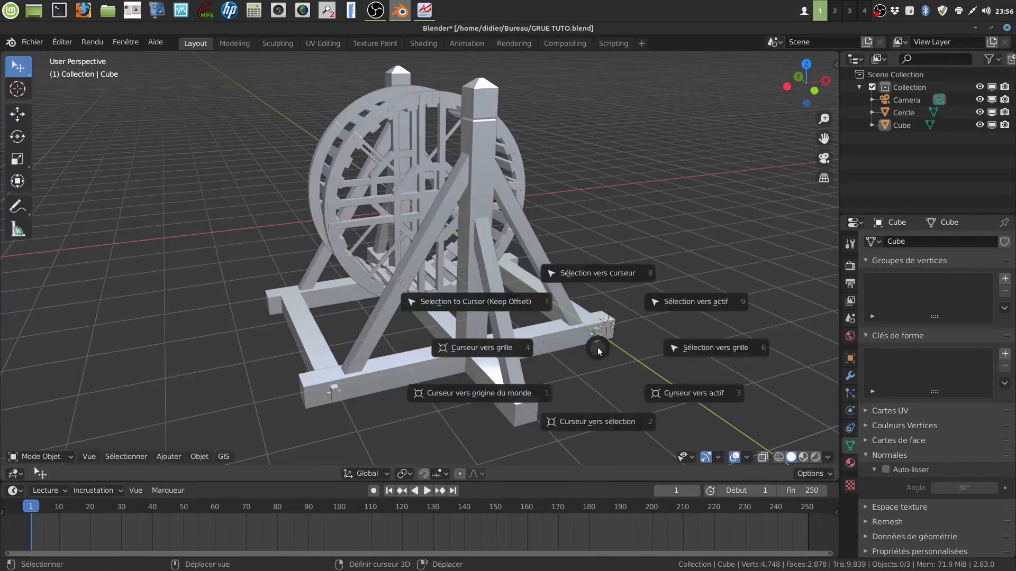
left_click(528, 394)
middle_click_drag(528, 395, 517, 365)
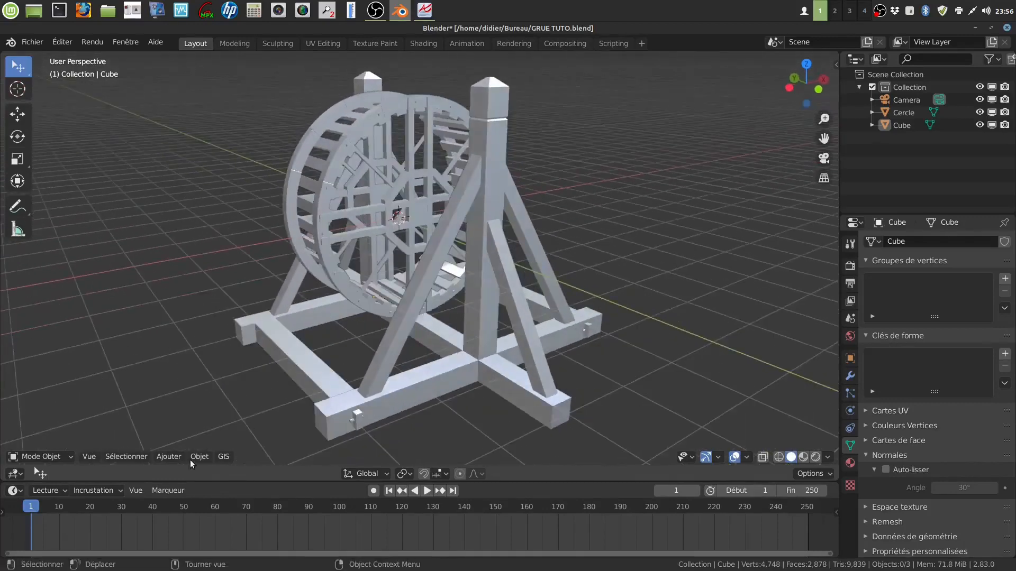
Step: Add a cylinder mesh with 16 vertices at the 3D cursor
left_click(168, 457)
mouse_move(178, 444)
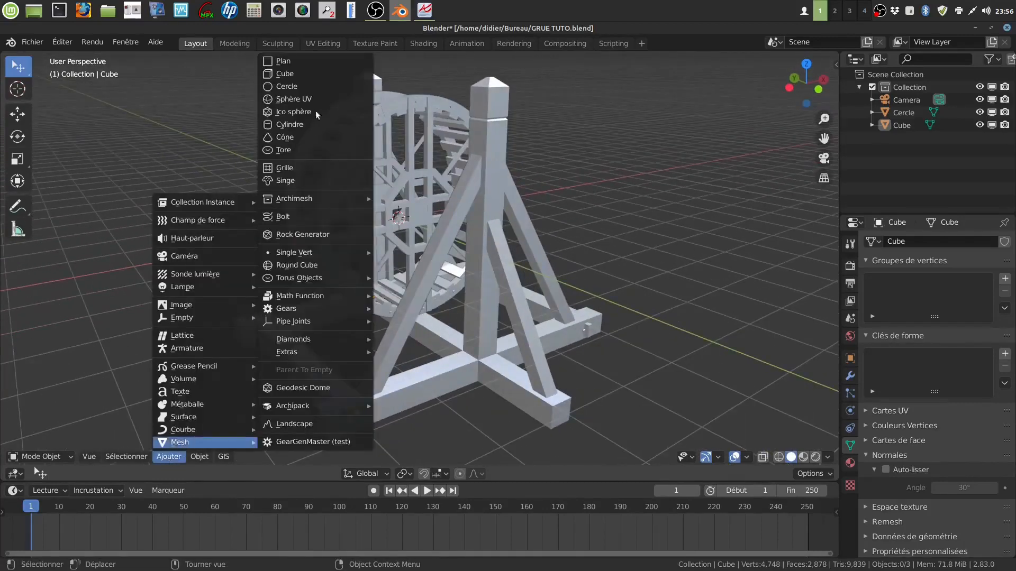
left_click(298, 124)
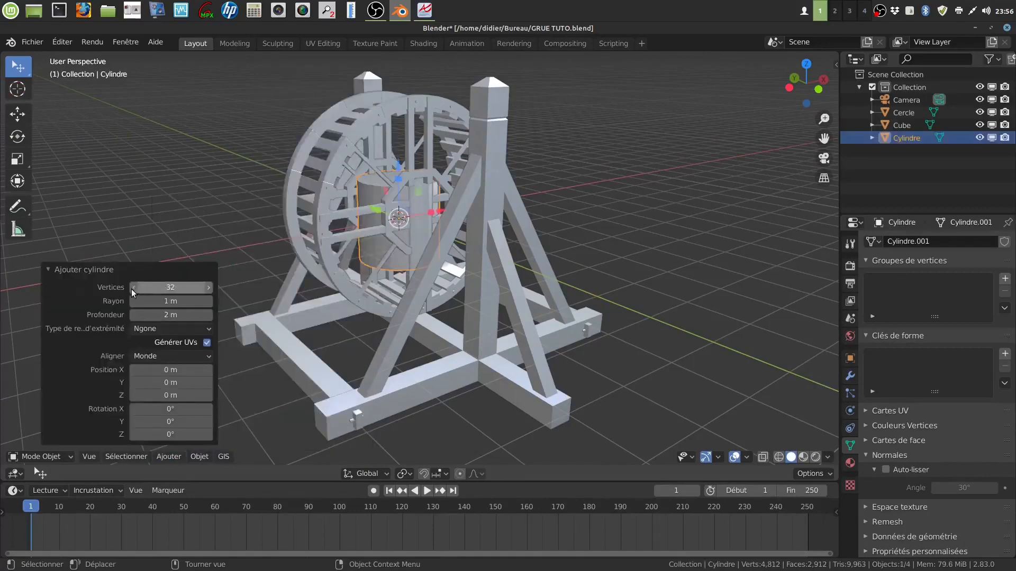
left_click(174, 285)
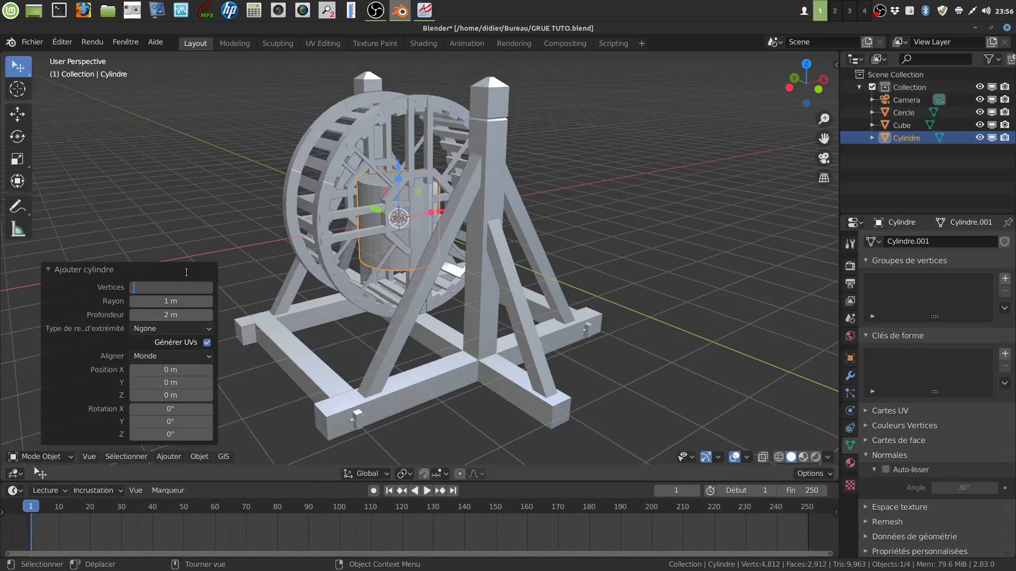
key("Return")
Step: Scale the cylinder uniformly to about 0.171, and stretch it along Z by a factor of about 11.1
middle_click_drag(468, 257, 458, 246)
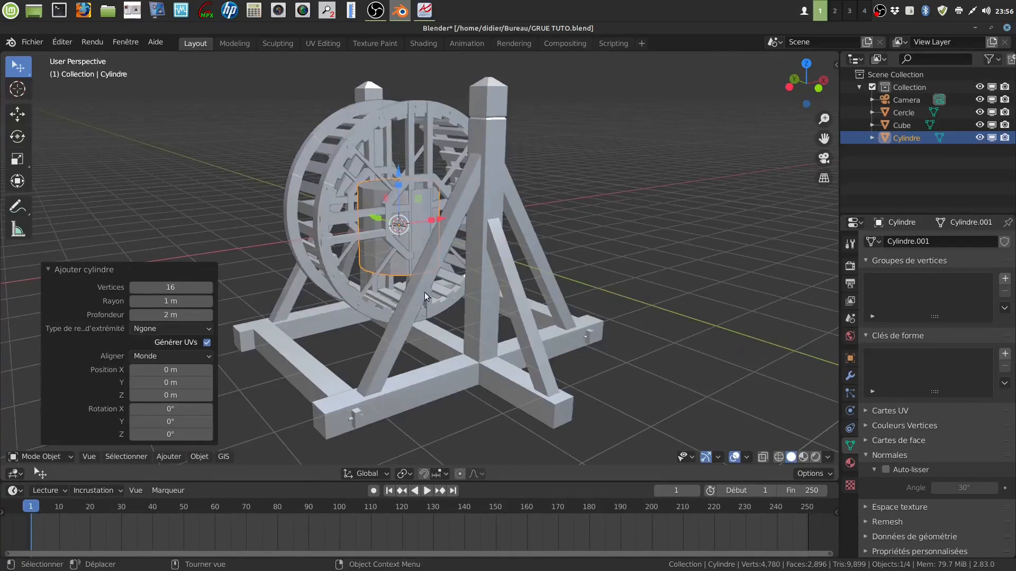
scroll(433, 285, "up", 1)
mouse_move(433, 285)
middle_mouse_down()
mouse_move(439, 298)
mouse_move(427, 288)
middle_mouse_up()
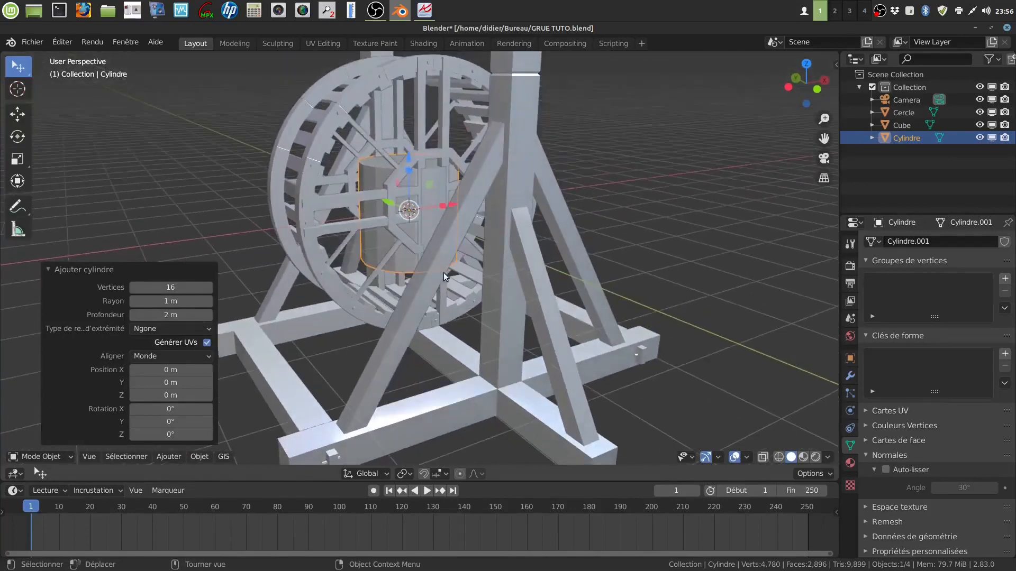
key("s")
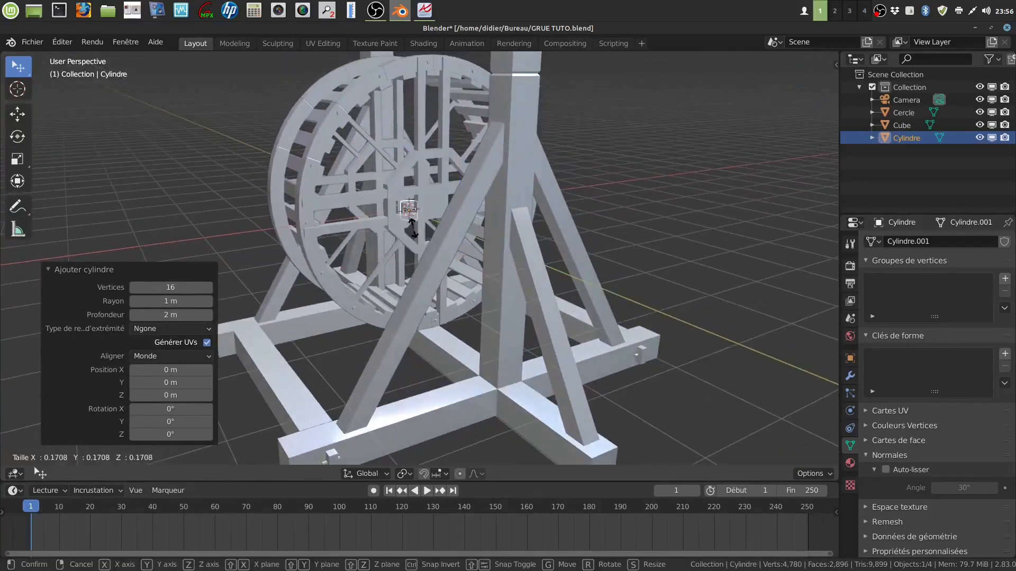
left_click(412, 201)
key("s")
key("z")
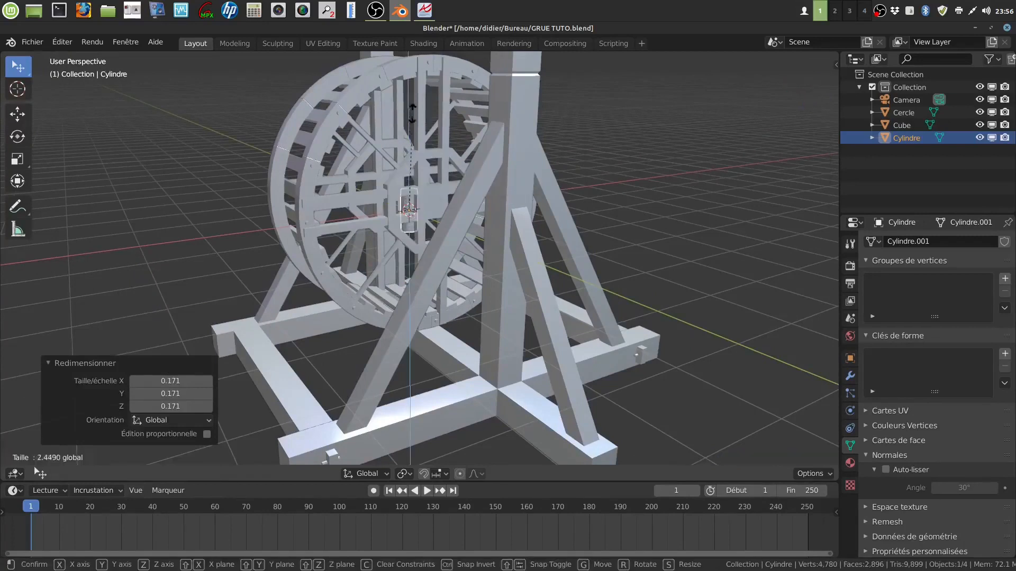
left_click(417, 185)
Step: Rotate the cylinder 90° about the global X axis
middle_click_drag(472, 221, 509, 235)
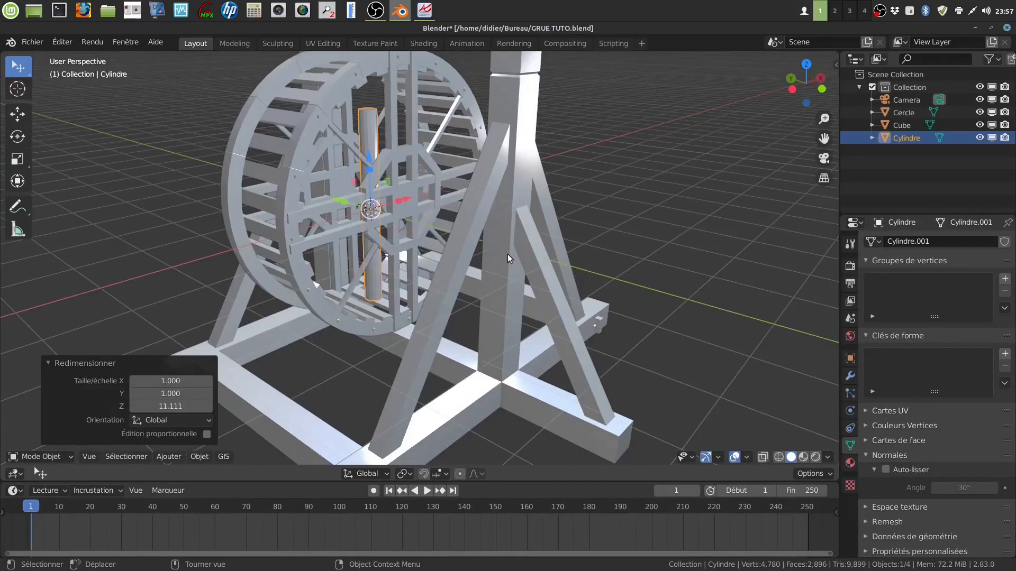
type("rx")
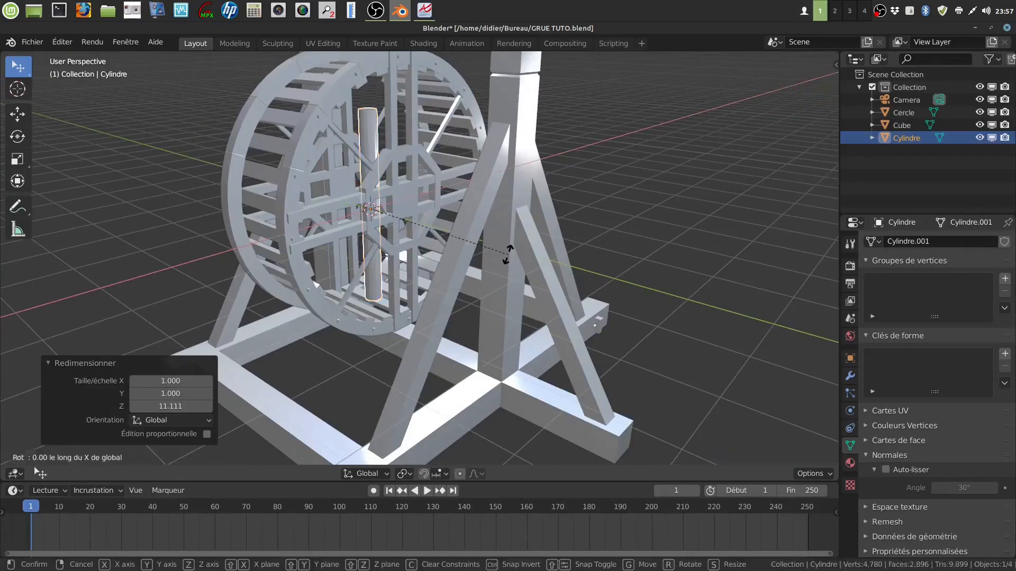
type("90")
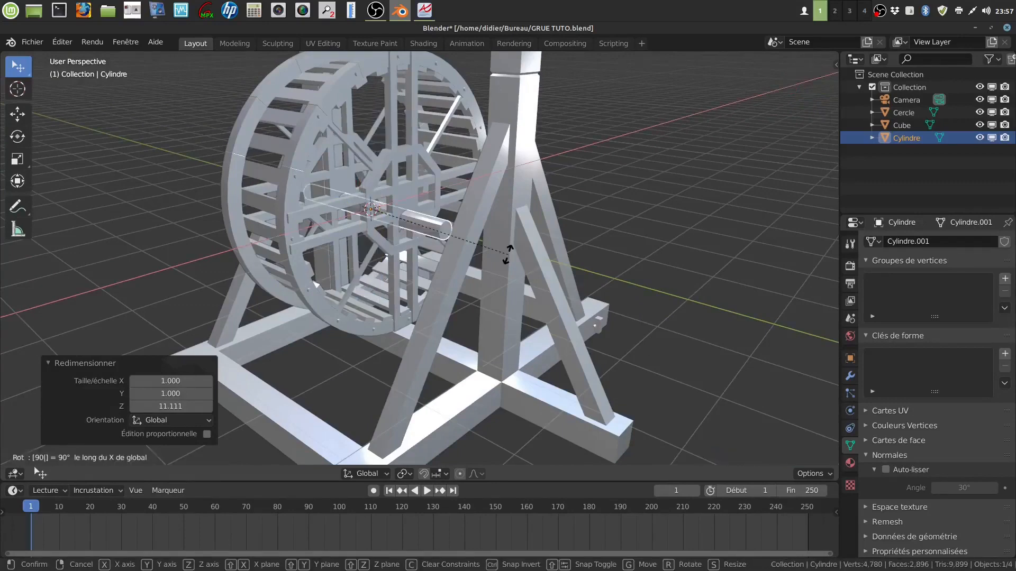
key("Return")
Step: Move the cylinder about -5.42 m along Y, out of the wheel, and scale it uniformly by about 0.236
middle_click_drag(486, 251, 474, 215)
mouse_move(465, 262)
middle_mouse_down()
mouse_move(458, 274)
mouse_move(468, 265)
mouse_move(455, 262)
middle_mouse_up()
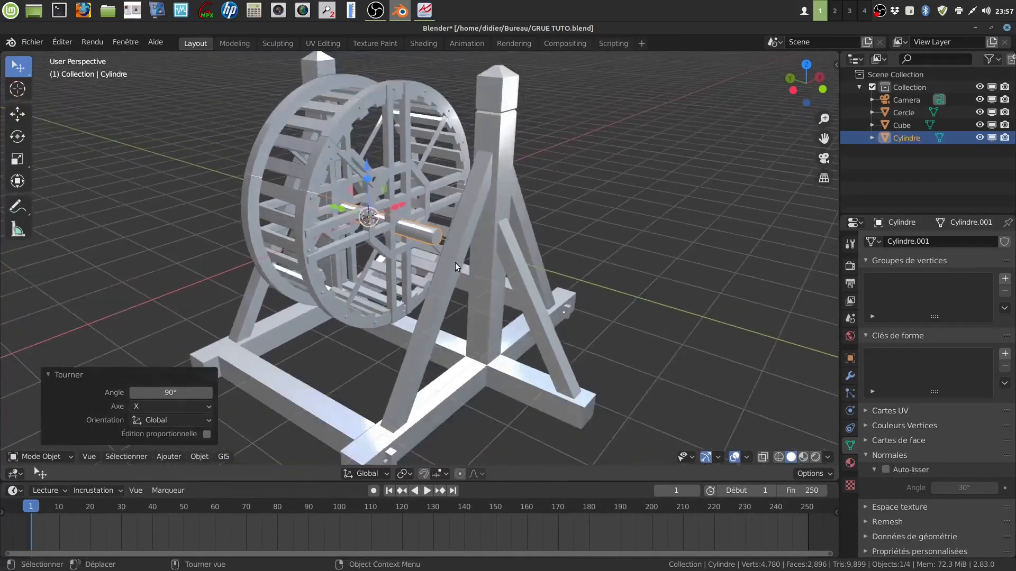
middle_click_drag(451, 319, 415, 274)
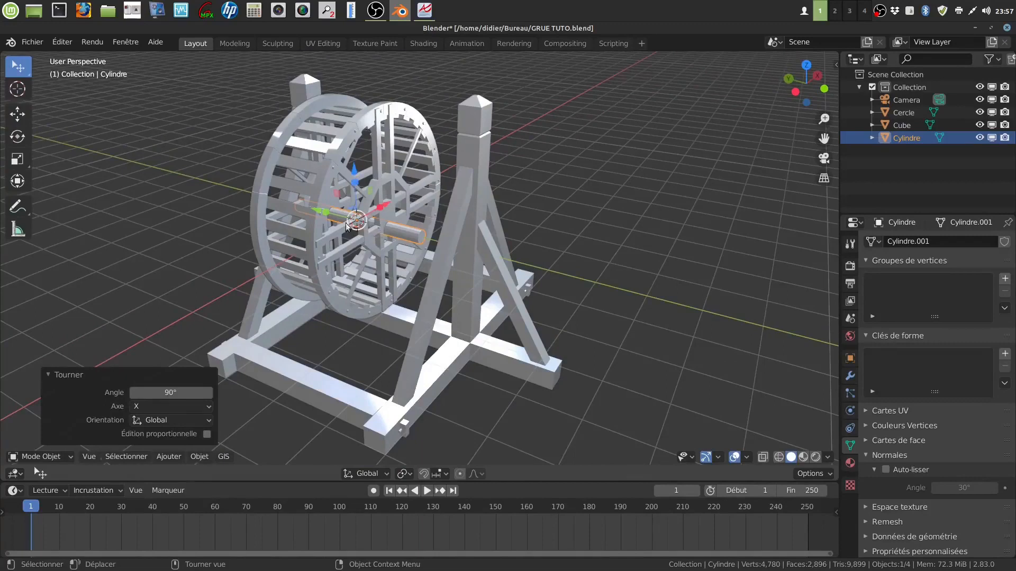
left_click_drag(312, 211, 532, 268)
key("s")
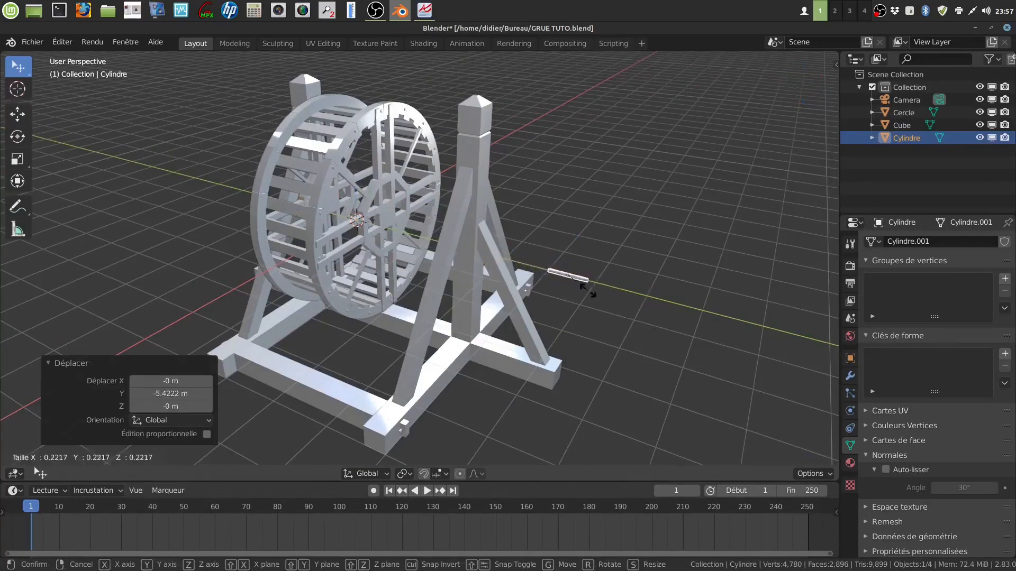
left_click(589, 289)
Step: From the top view, move the cylinder about -2.8 m in X and 2.3 m in Y, across the front beam near its negative-X end
middle_click_drag(590, 289, 596, 322)
middle_click_drag(608, 289, 640, 303)
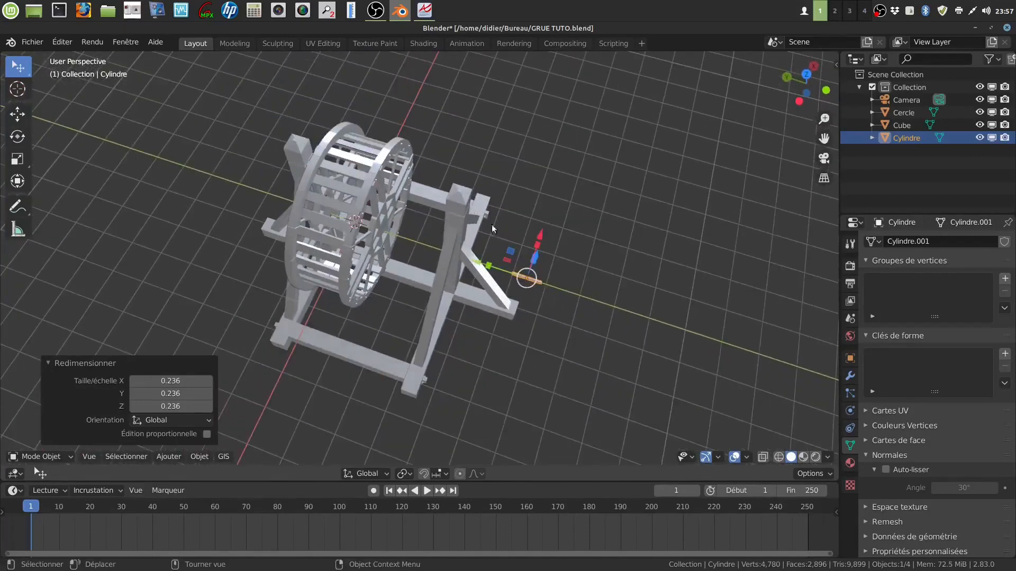
scroll(491, 224, "up", 5)
middle_click_drag(500, 368, 418, 424)
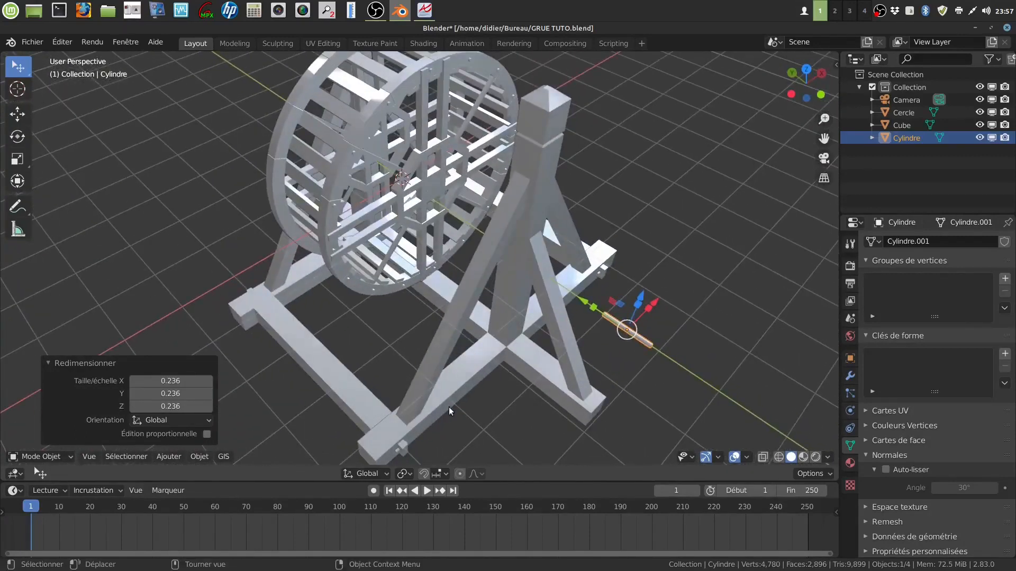
scroll(512, 389, "down", 2)
key("KP_7")
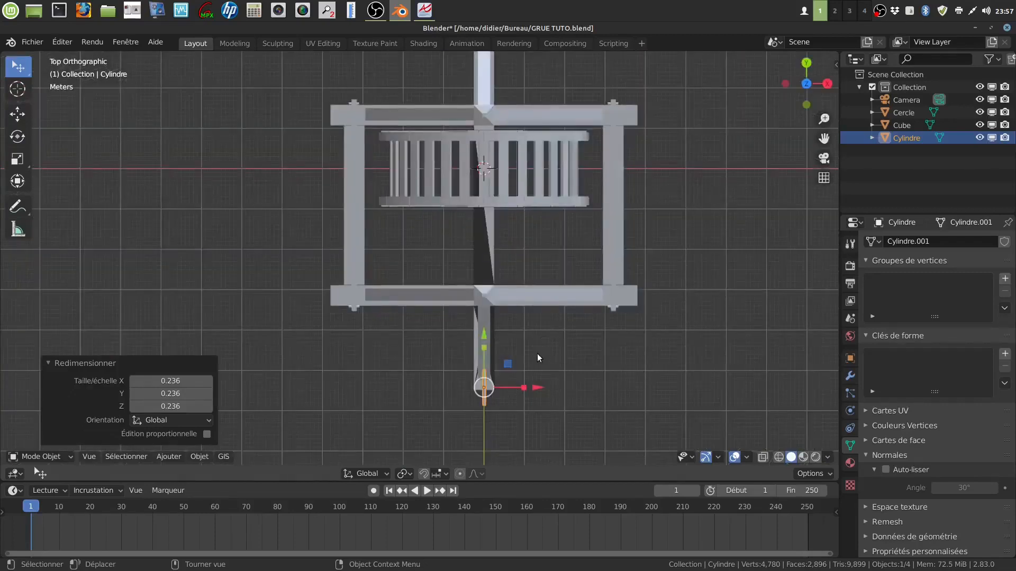
key("g")
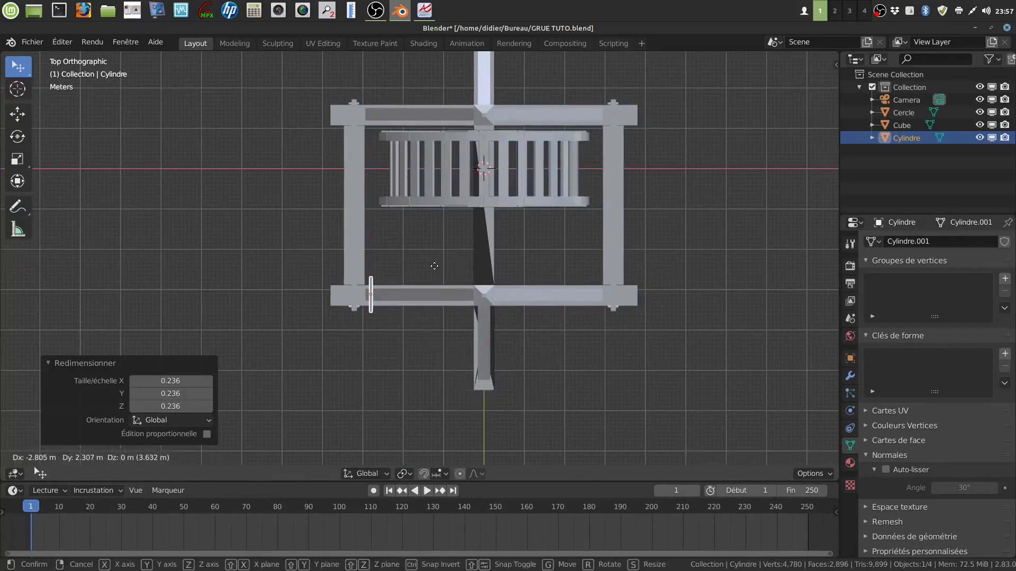
left_click(435, 266)
Step: Lower the cylinder about 2.53 m into the front beam, and shift it about -0.03 m in X and 0.10 m in Z beneath the brace's foot
middle_click_drag(435, 265, 455, 219)
left_click_drag(366, 172, 389, 270)
scroll(424, 381, "up", 3)
middle_click_drag(423, 379, 415, 344)
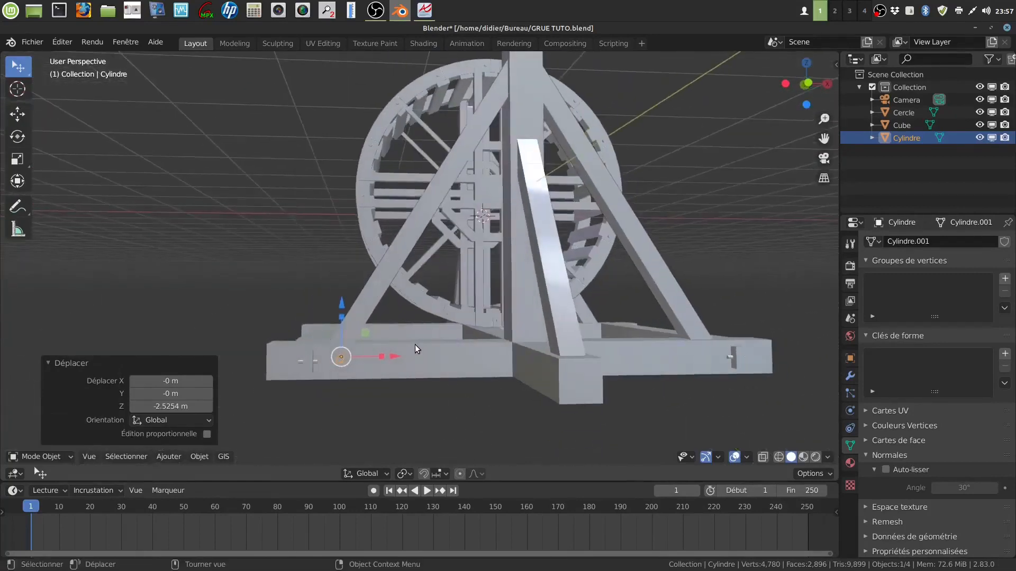
key("KP_1")
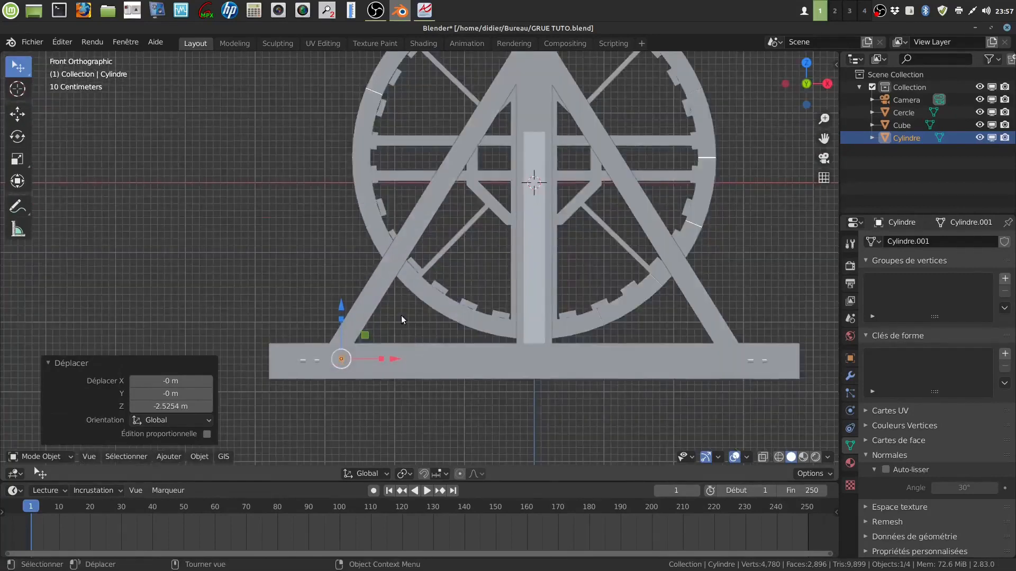
scroll(409, 320, "up", 4)
scroll(475, 368, "up", 2)
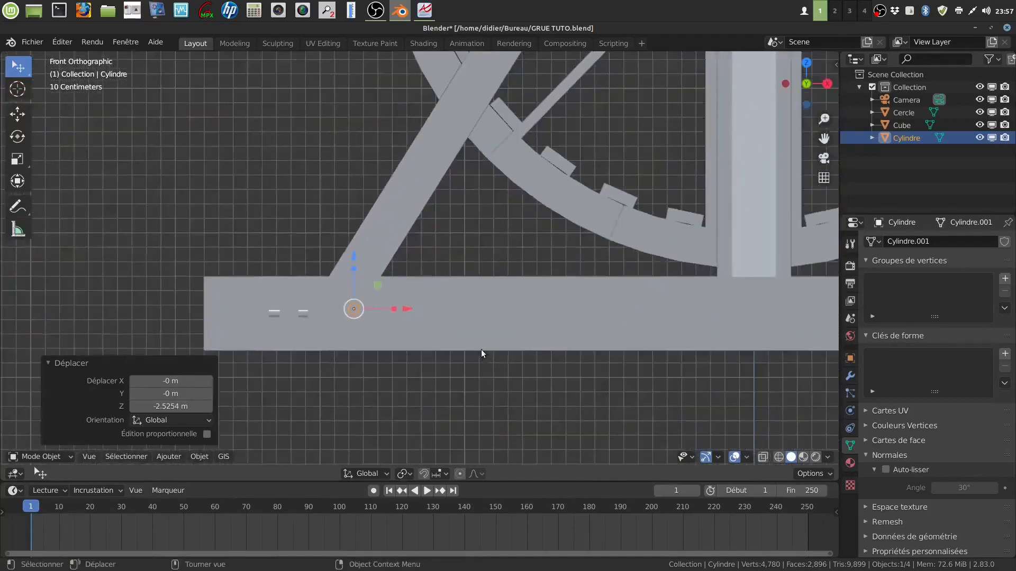
key("g")
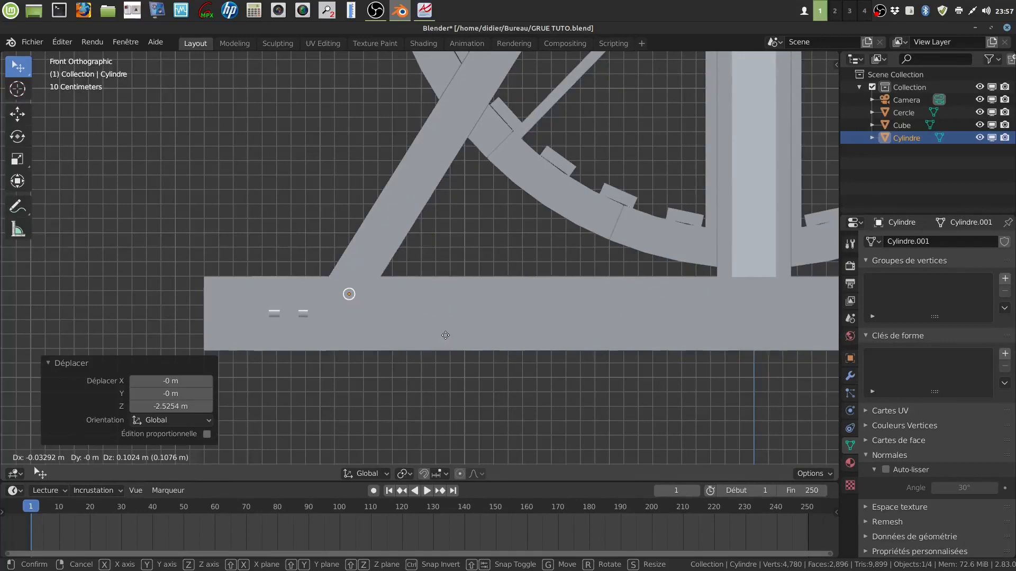
left_click(446, 336)
Step: Shorten the peg along Y to about 0.84 of its length, and shift it about -0.016 m along Y through the beam
middle_click_drag(445, 335, 567, 391)
scroll(567, 392, "down", 3)
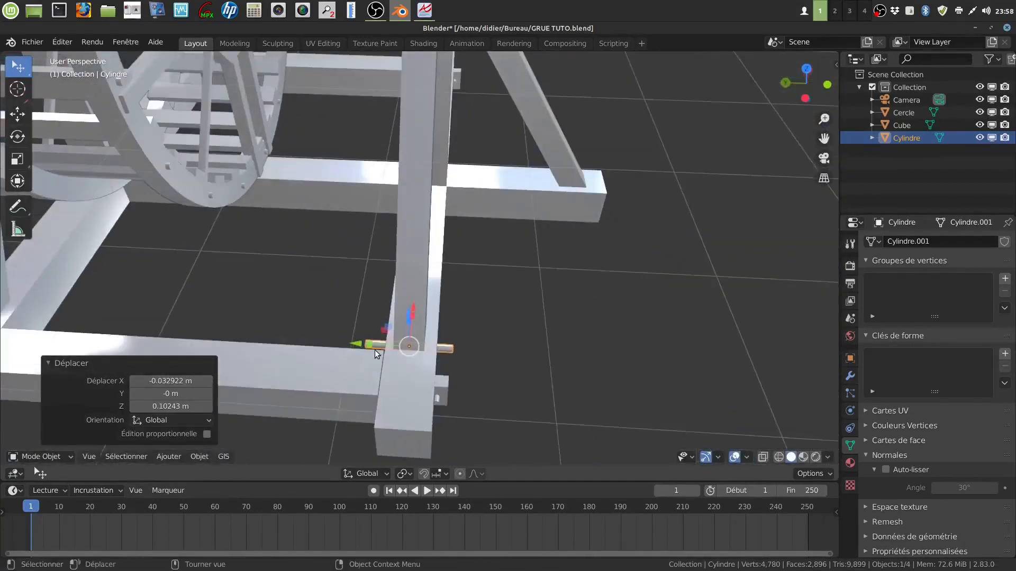
key("s")
key("y")
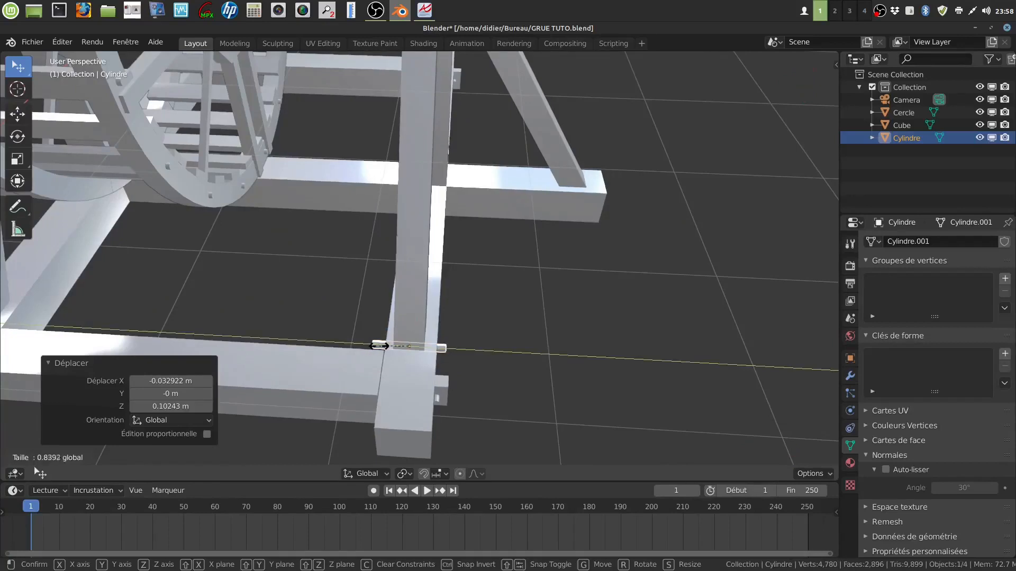
left_click(383, 345)
middle_click_drag(420, 361, 426, 372)
left_click_drag(353, 343, 357, 344)
Step: In Edit Mode, duplicate the peg's mesh in place and move the copy along X to the opposite brace's foot on the front beam
middle_click_drag(530, 335, 439, 354)
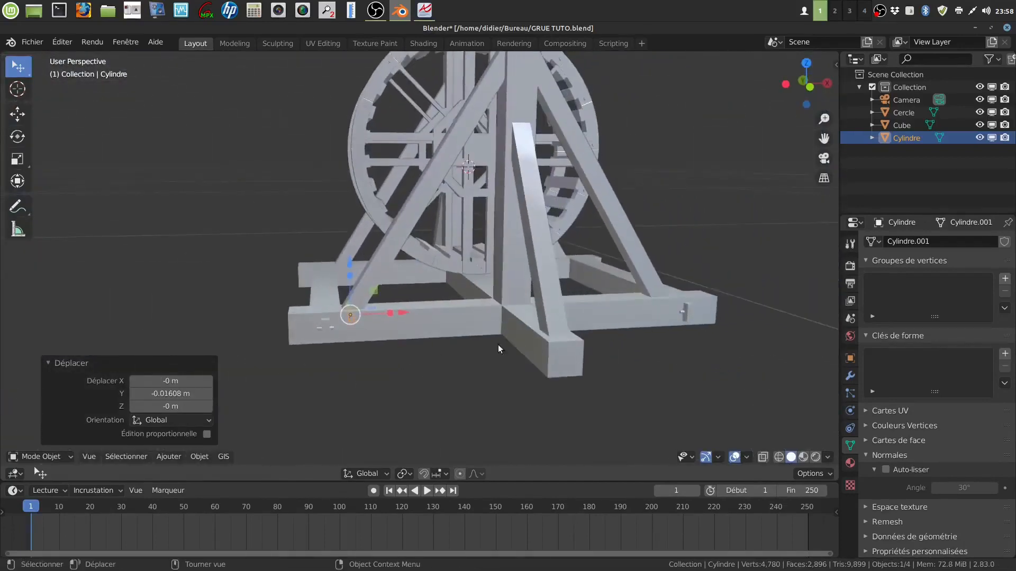
middle_click_drag(643, 318, 640, 319)
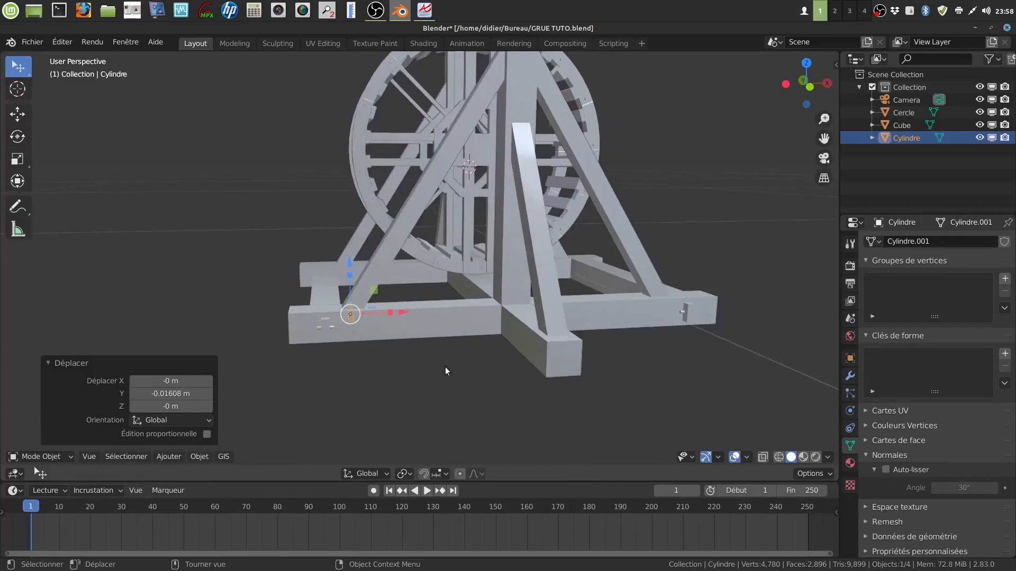
mouse_move(429, 366)
middle_mouse_down()
mouse_move(399, 347)
mouse_move(426, 348)
mouse_move(393, 334)
mouse_move(426, 363)
middle_mouse_up()
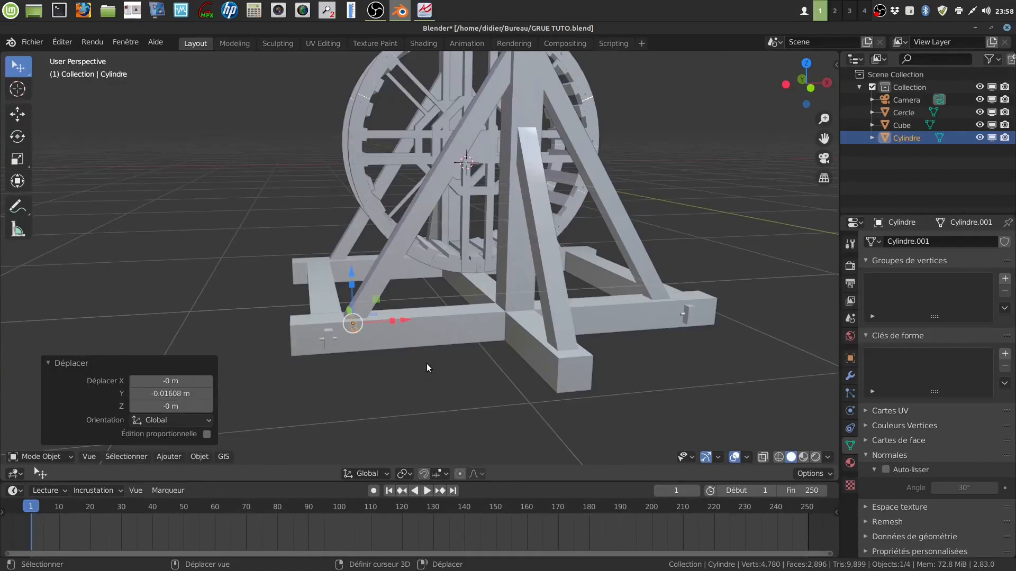
key("Tab")
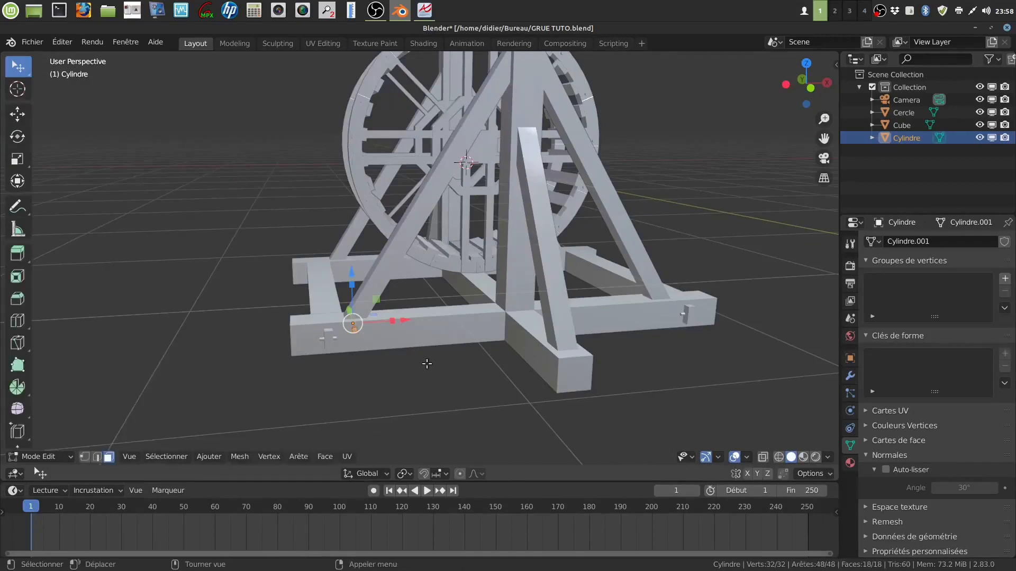
key("shift+d")
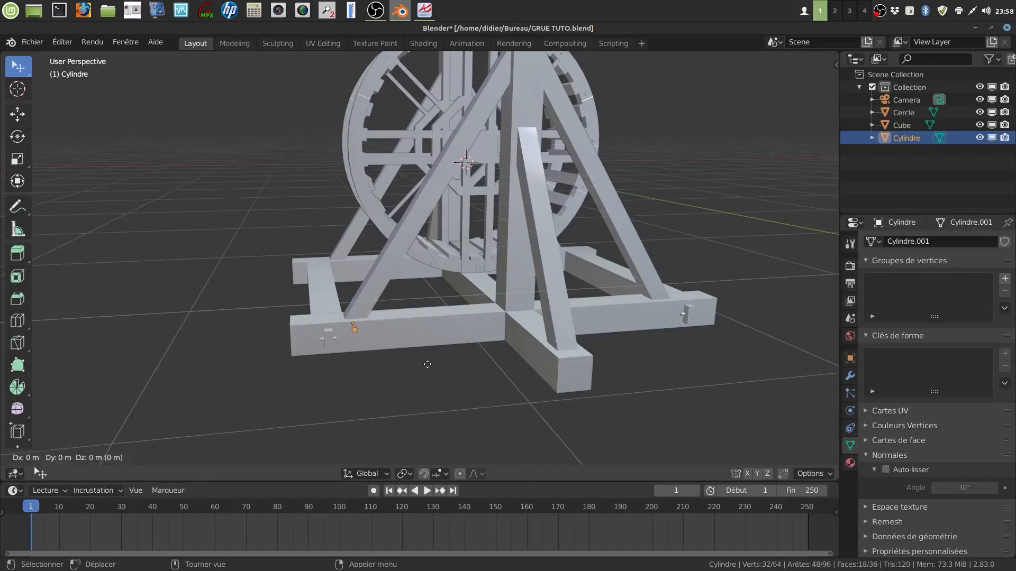
right_click(428, 364)
key("g")
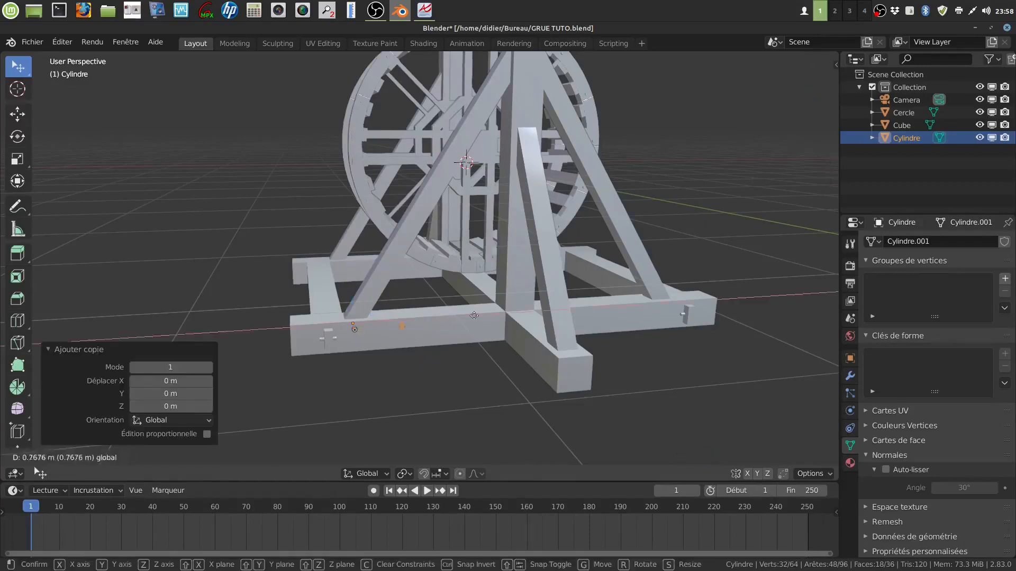
left_click(703, 292)
Step: Nudge the copied peg about 0.037 m along X beneath the foot of its brace
middle_click_drag(714, 317, 718, 351)
key("g")
key("x")
left_click(740, 315)
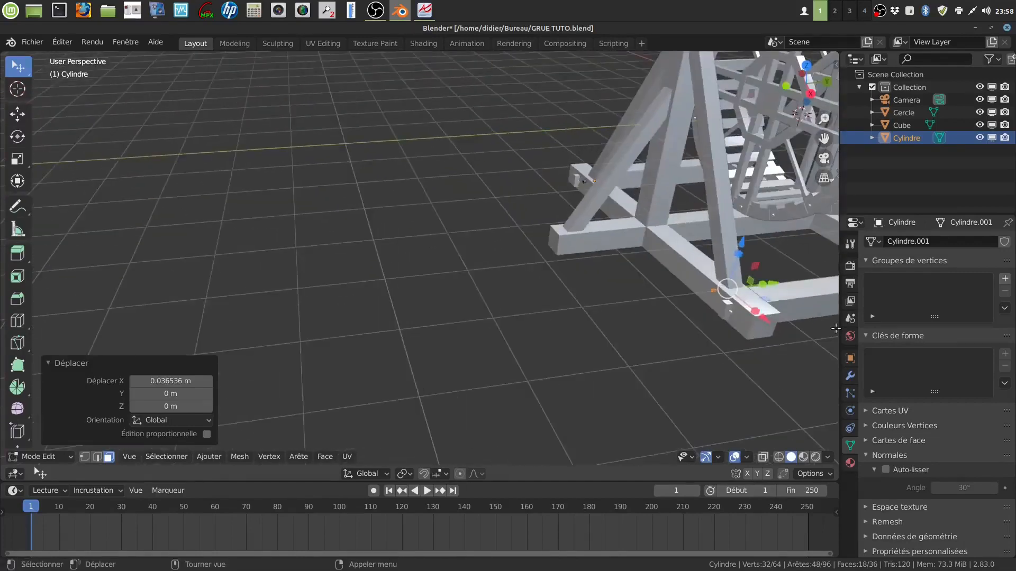
Step: Duplicate the peg's mesh and move the copy about 4.46 m along Y to the brace's foot on the opposite beam
scroll(716, 317, "down", 4)
middle_click_drag(717, 317, 497, 334, "shift")
scroll(573, 368, "up", 3)
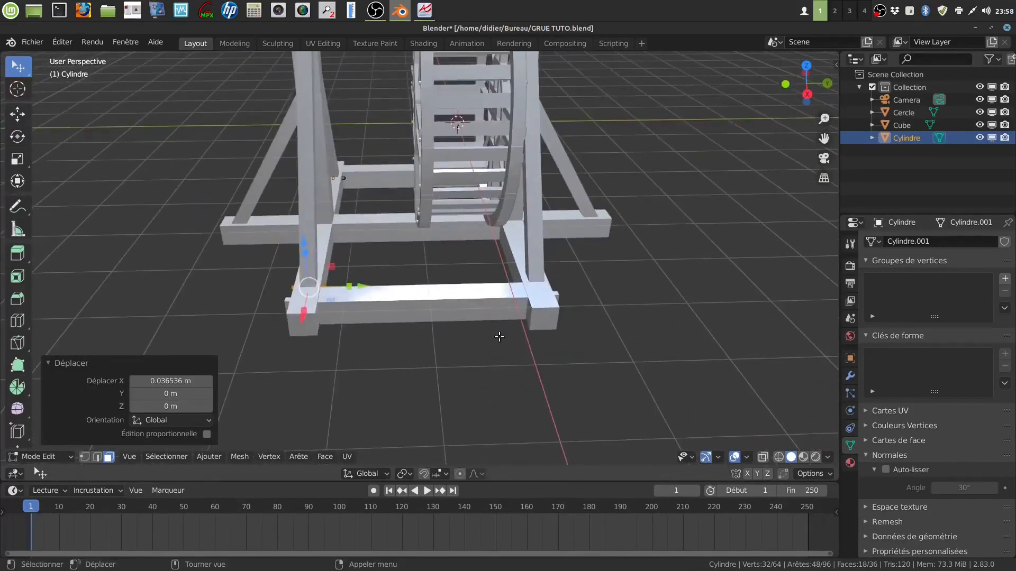
key("shift+d")
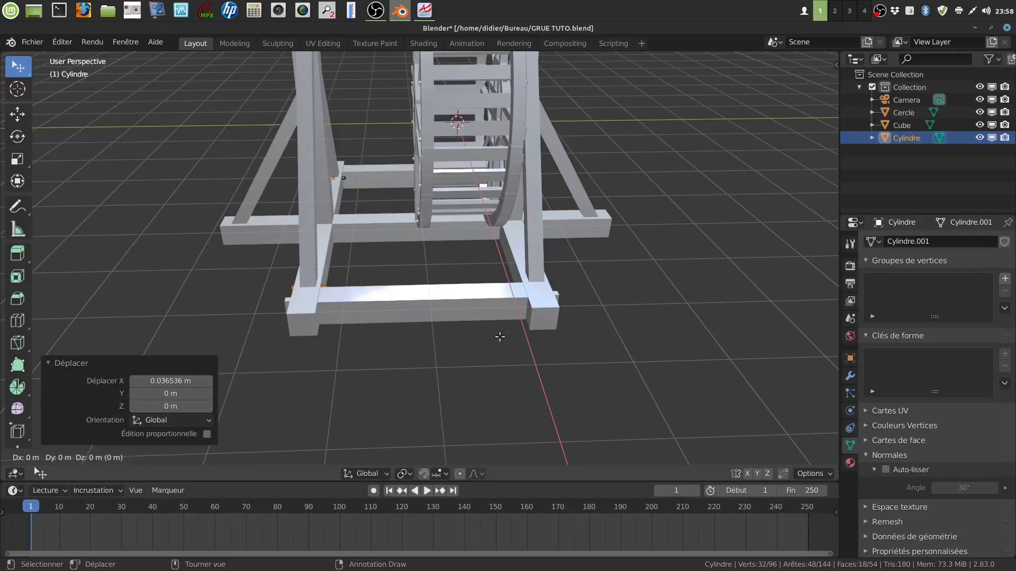
key("y")
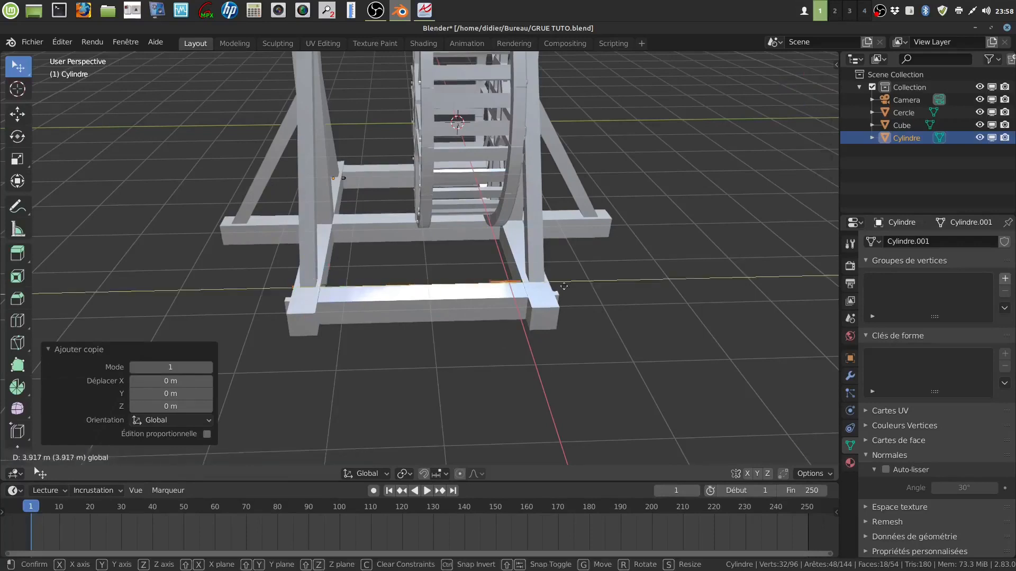
left_click(584, 292)
middle_click_drag(583, 291, 505, 287)
scroll(608, 316, "down", 2)
middle_click_drag(624, 319, 477, 352)
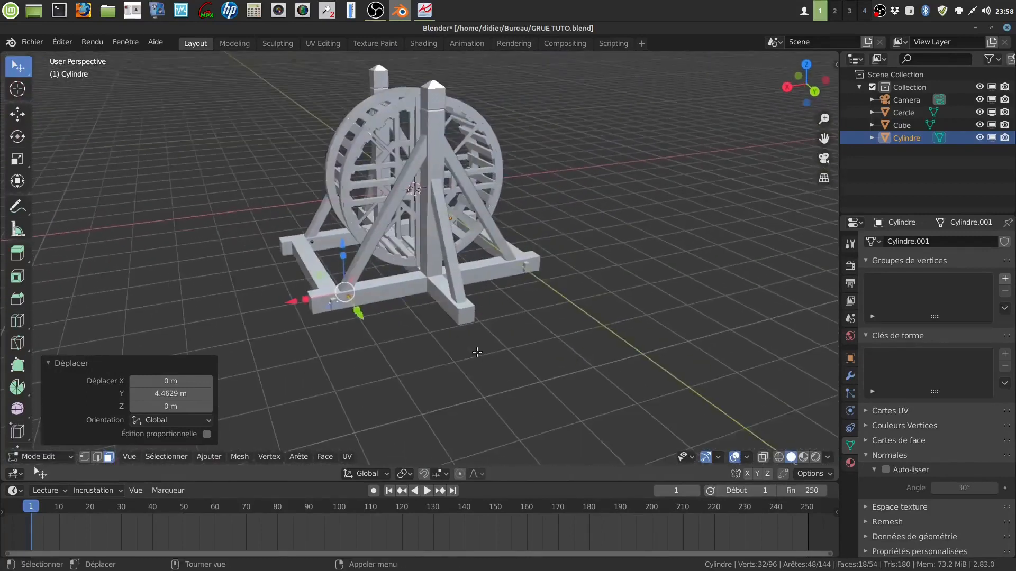
Step: Duplicate that peg and move the copy about -5.51 m along X to the other brace's foot on the same beam
scroll(478, 352, "up", 3)
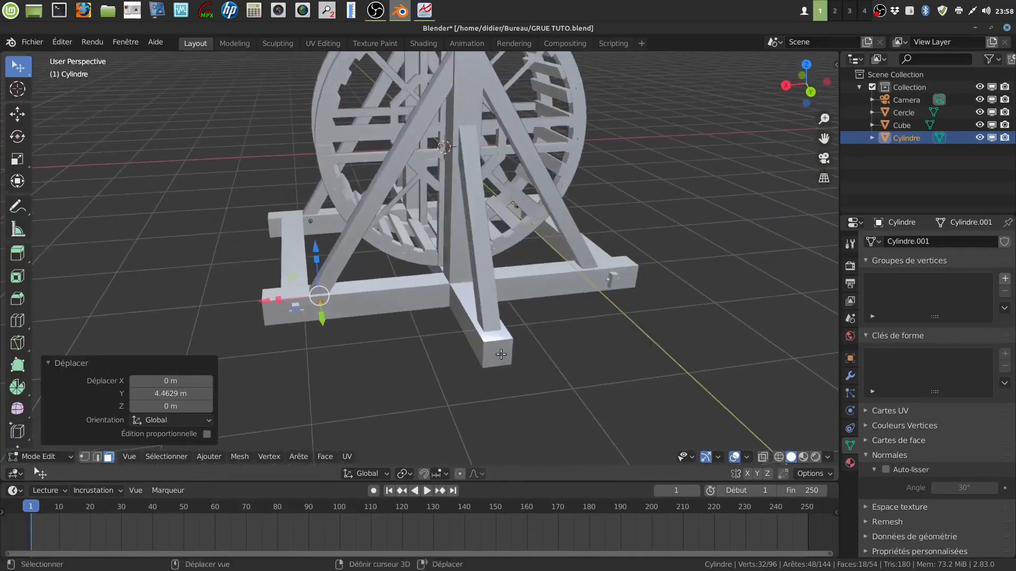
key("shift+d")
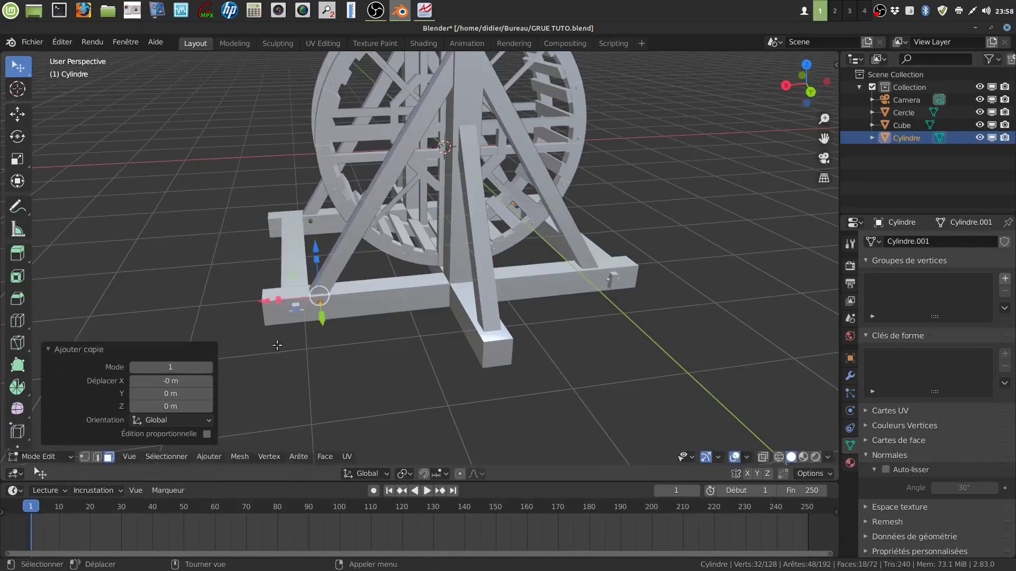
key("x")
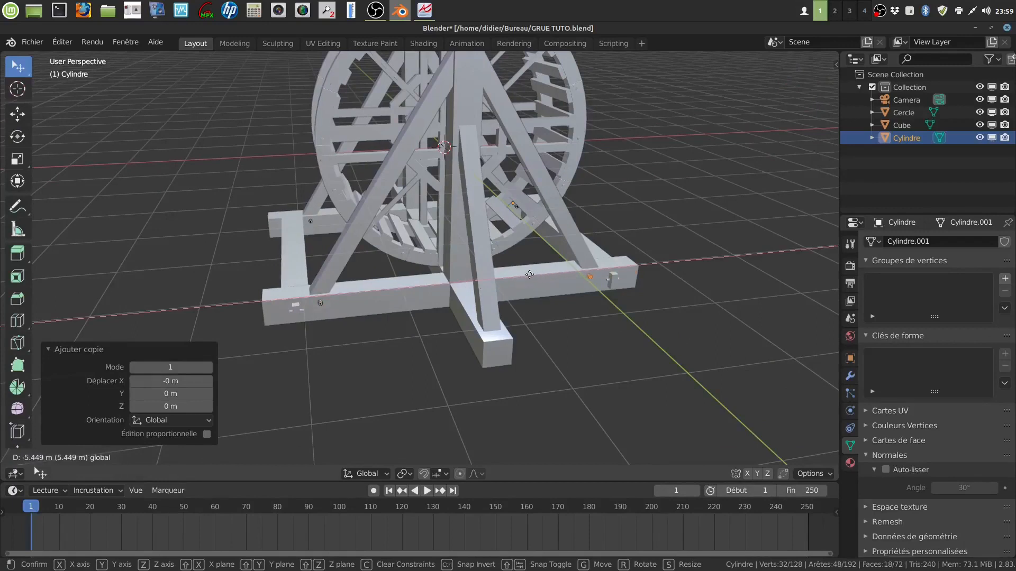
left_click(532, 273)
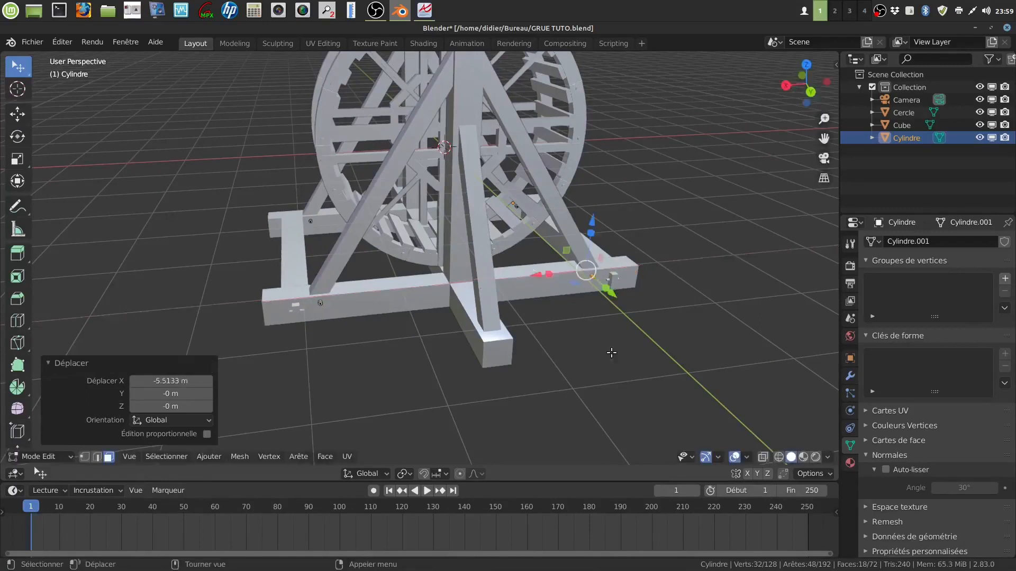
Step: From the back view, nudge the new peg about -0.037 m along X beneath its brace's foot
key("ctrl+KP_1")
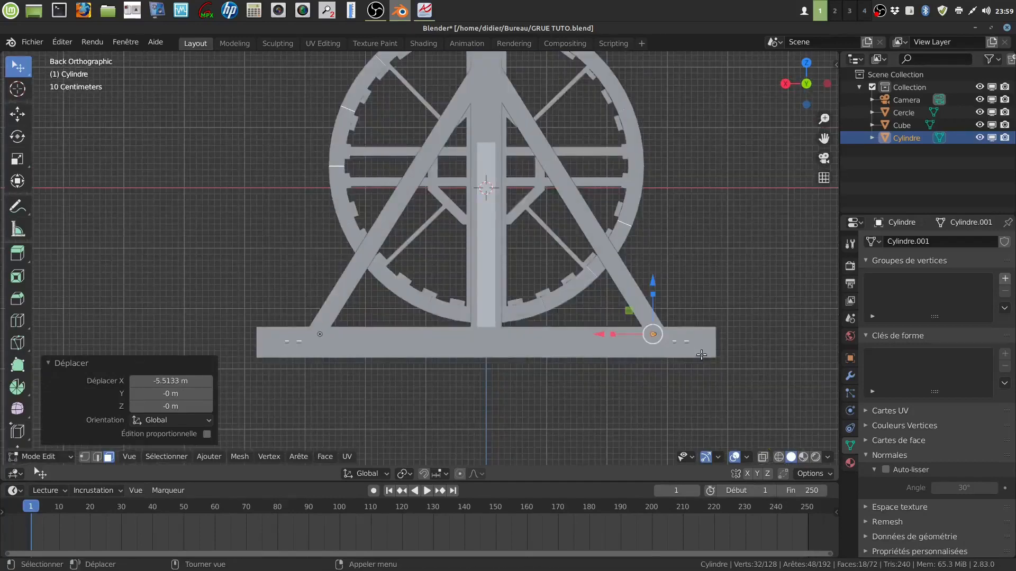
scroll(710, 360, "up", 3)
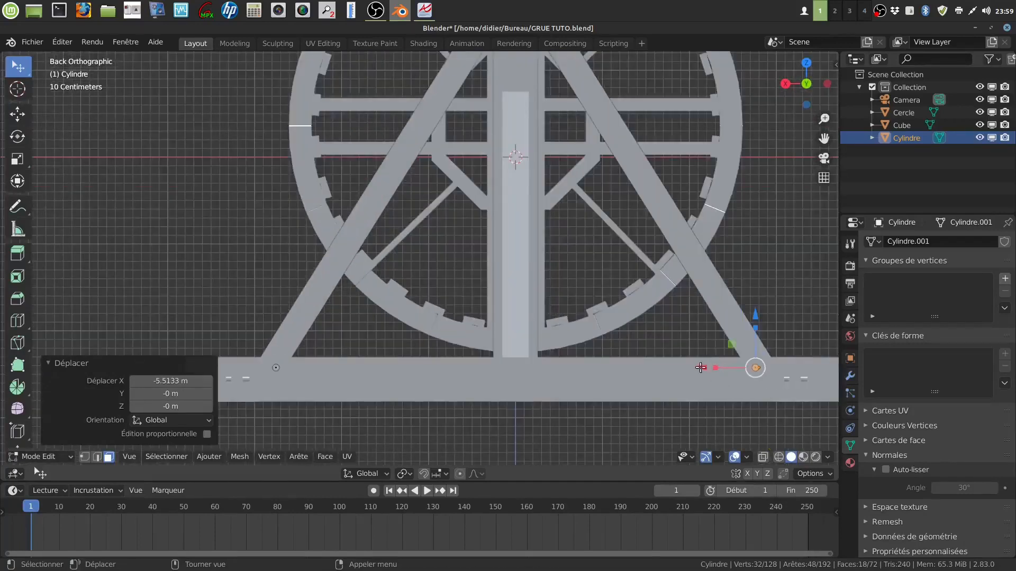
key("g")
key("x")
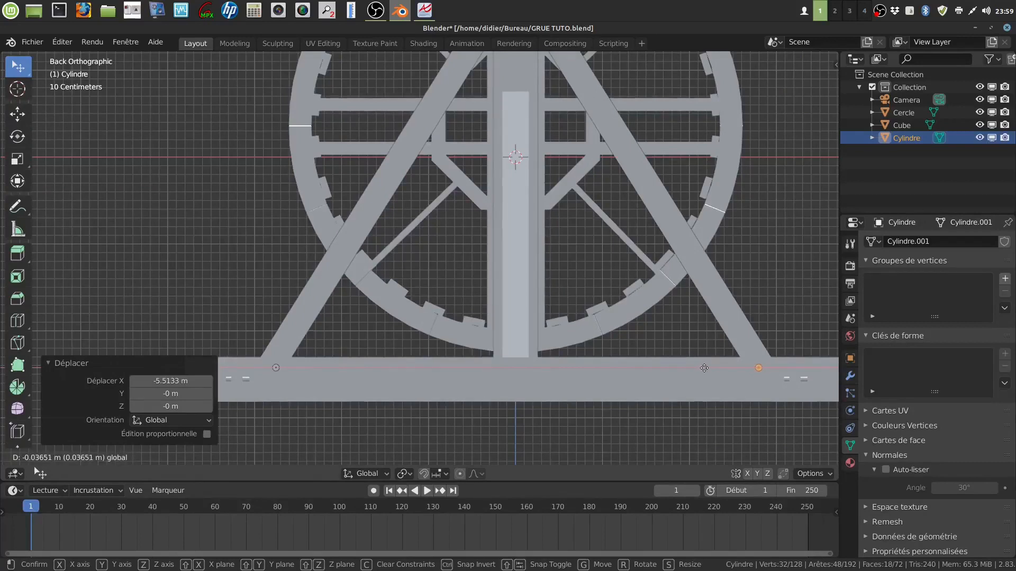
left_click(705, 369)
Step: Duplicate this peg again and raise the copy about 3.85 m along Z towards the height of the braces' upper joint
scroll(653, 397, "down", 4)
middle_click_drag(653, 397, 668, 430)
scroll(673, 418, "down", 4)
scroll(649, 433, "up", 3)
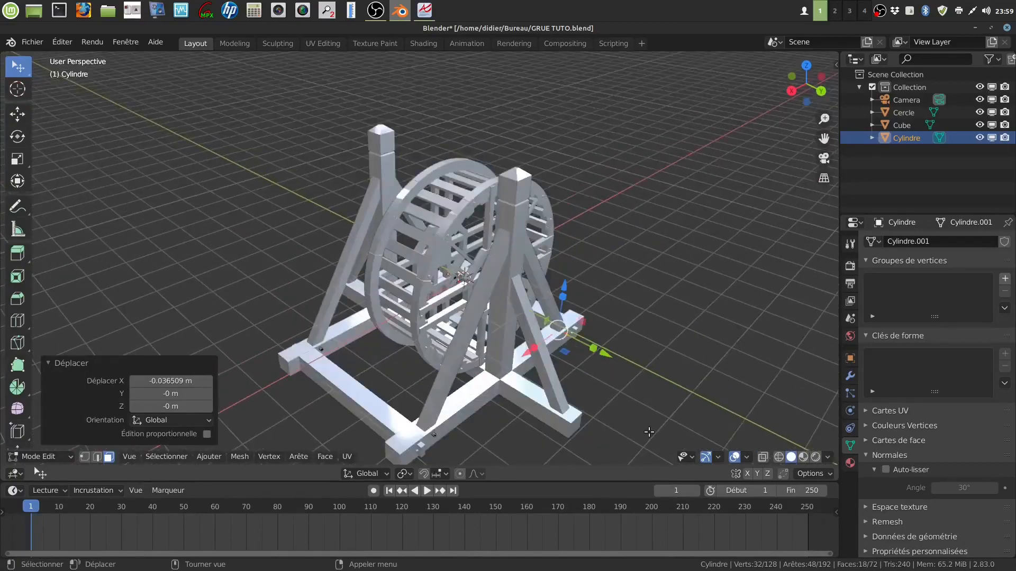
scroll(649, 433, "up", 5)
middle_click_drag(612, 407, 611, 405)
scroll(609, 404, "down", 3)
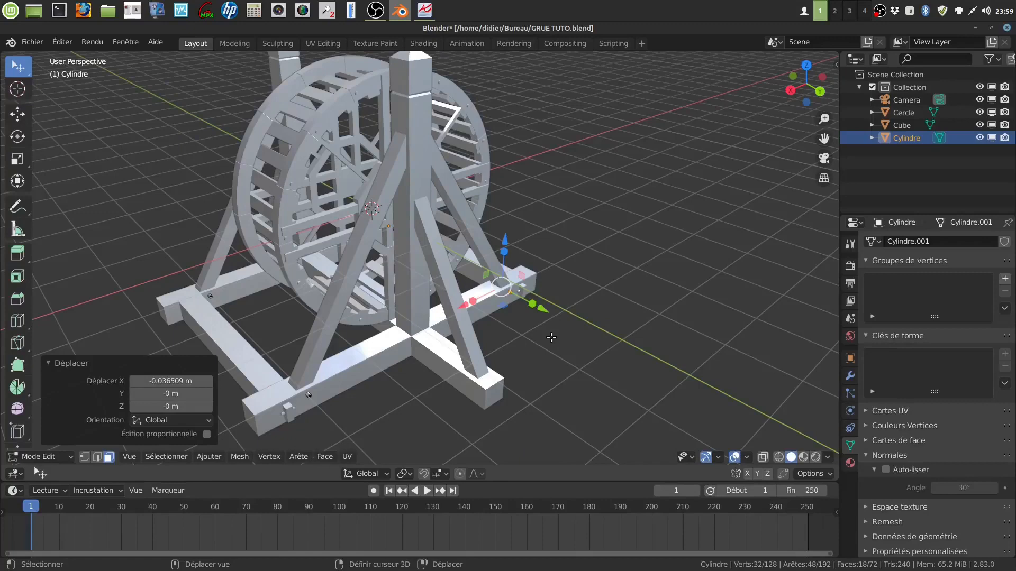
key("shift+d")
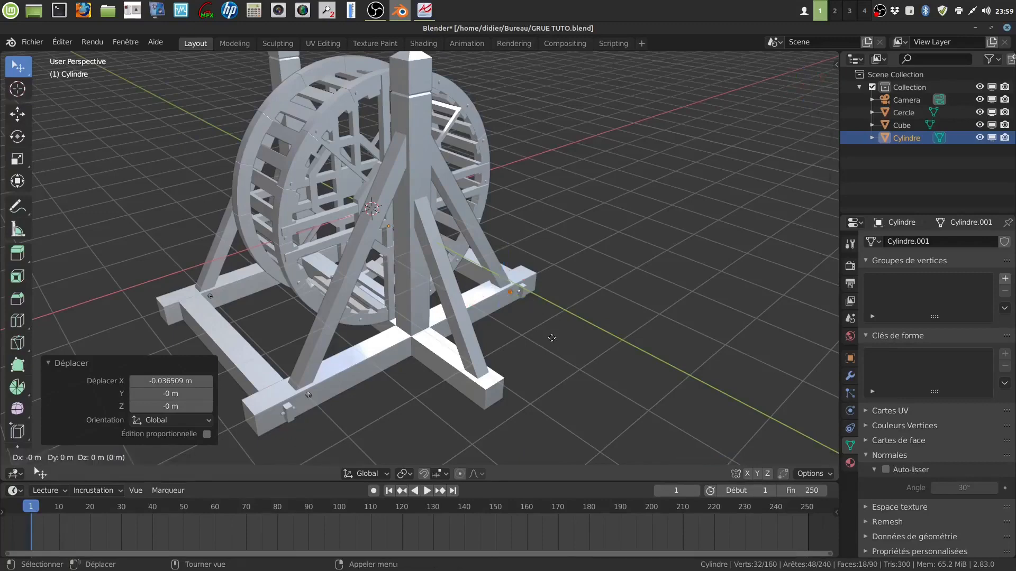
key("z")
left_click(509, 85)
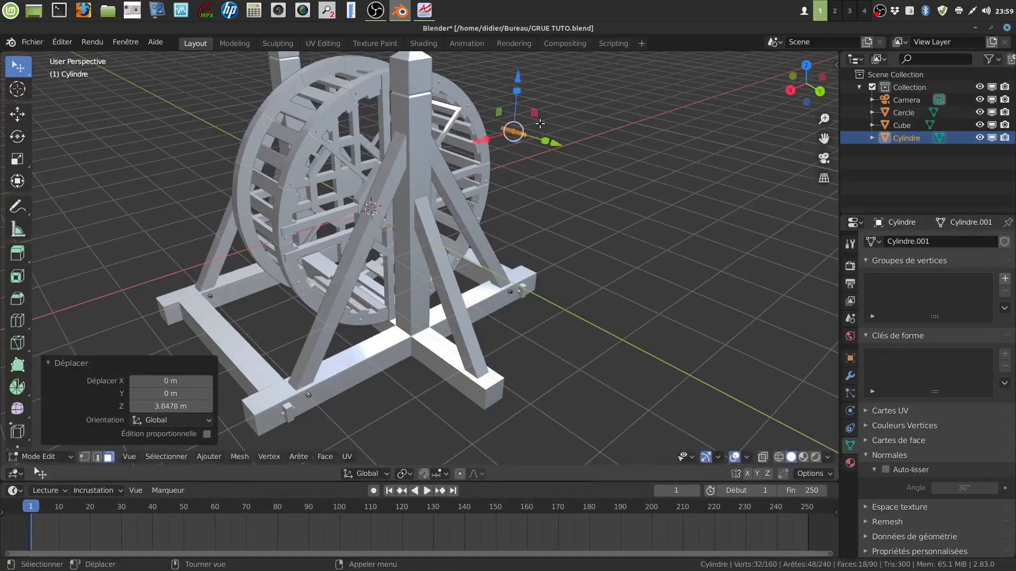
Step: From the back view, move the raised peg about 2.62 m along X onto the post and about 0.24 m up in Z
key("ctrl+KP_1")
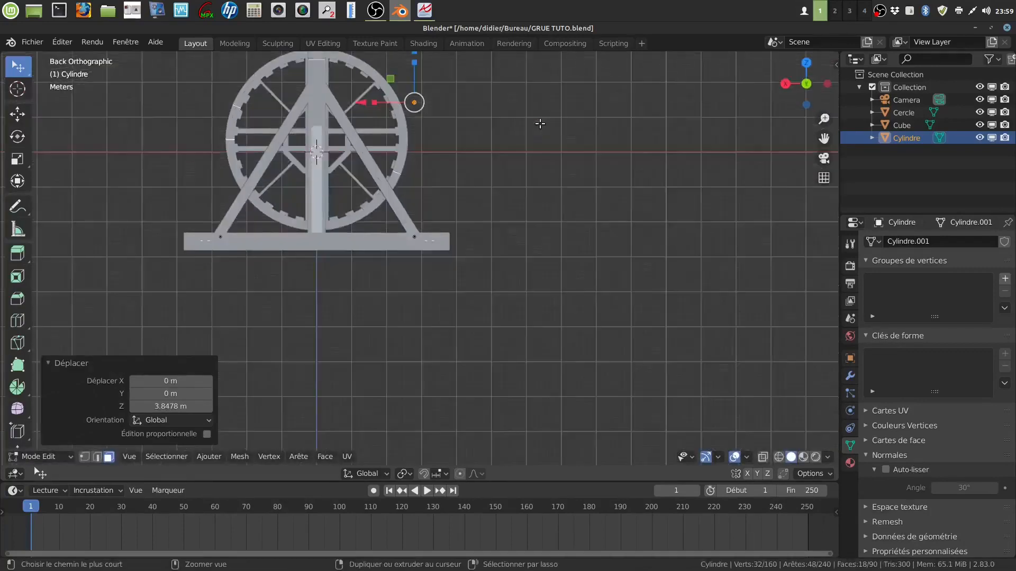
middle_click_drag(485, 273, 552, 415, "shift")
scroll(555, 324, "up", 3)
middle_click_drag(564, 310, 605, 364, "shift")
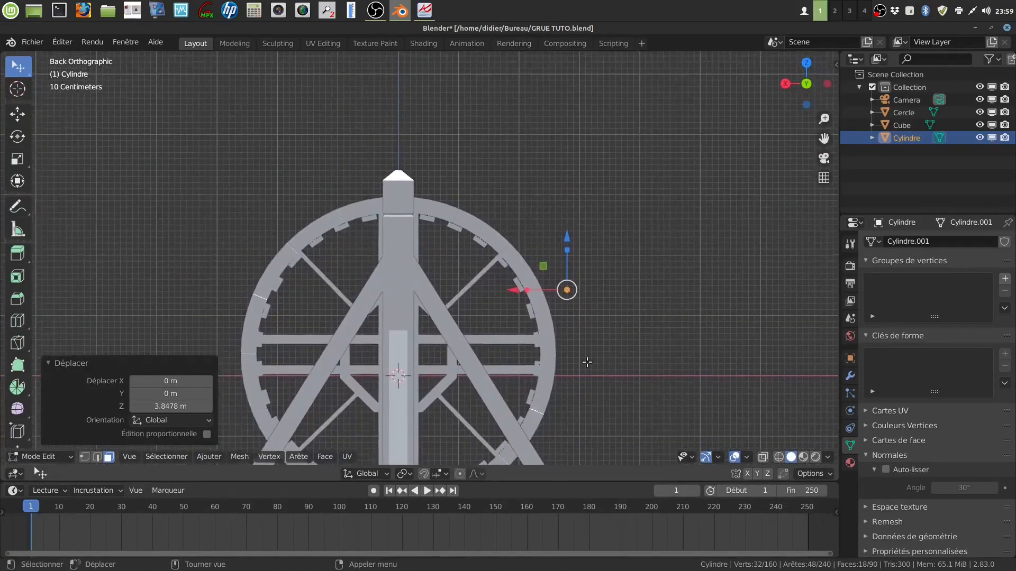
key("g")
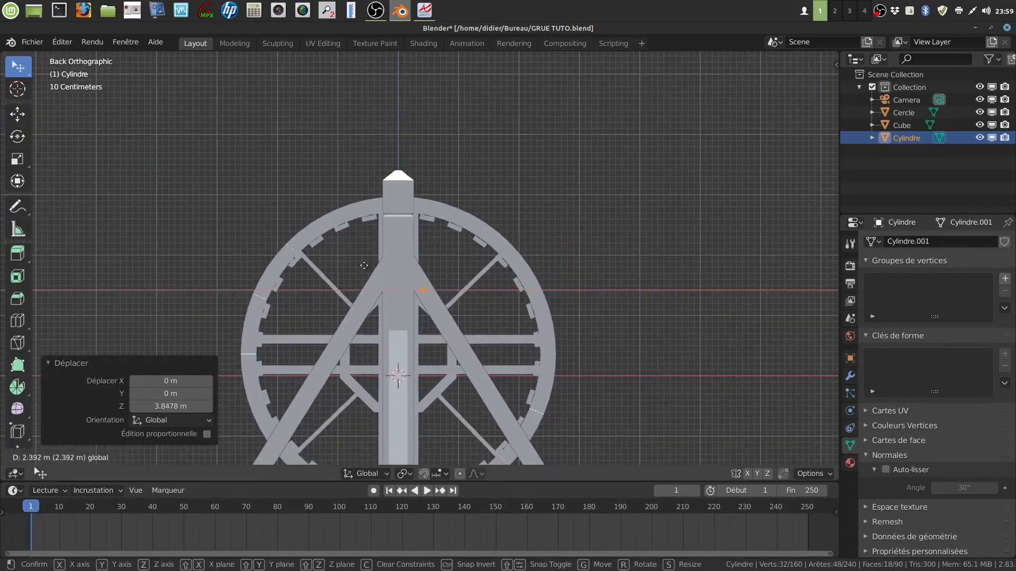
left_click(354, 261)
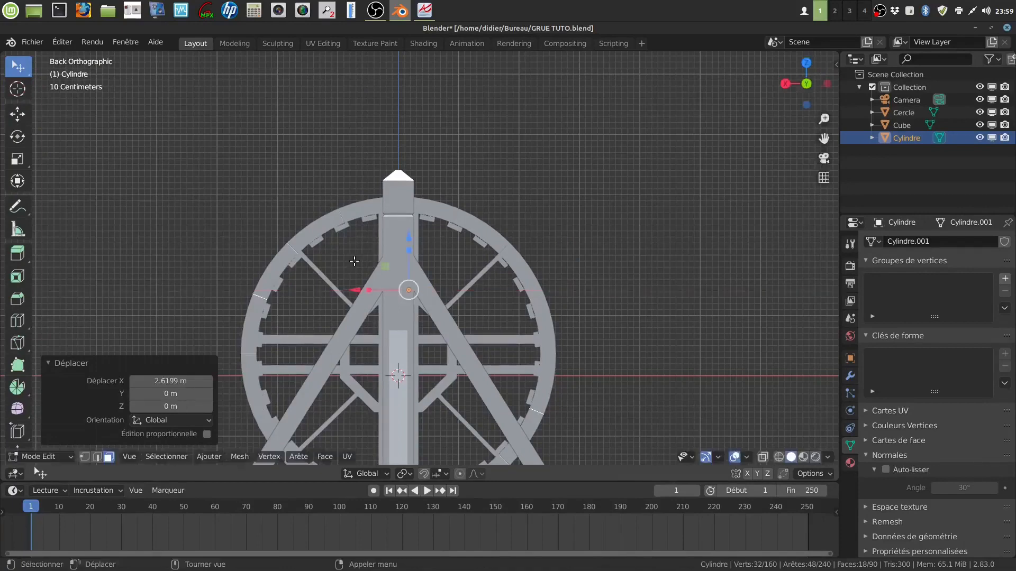
key("g")
key("z")
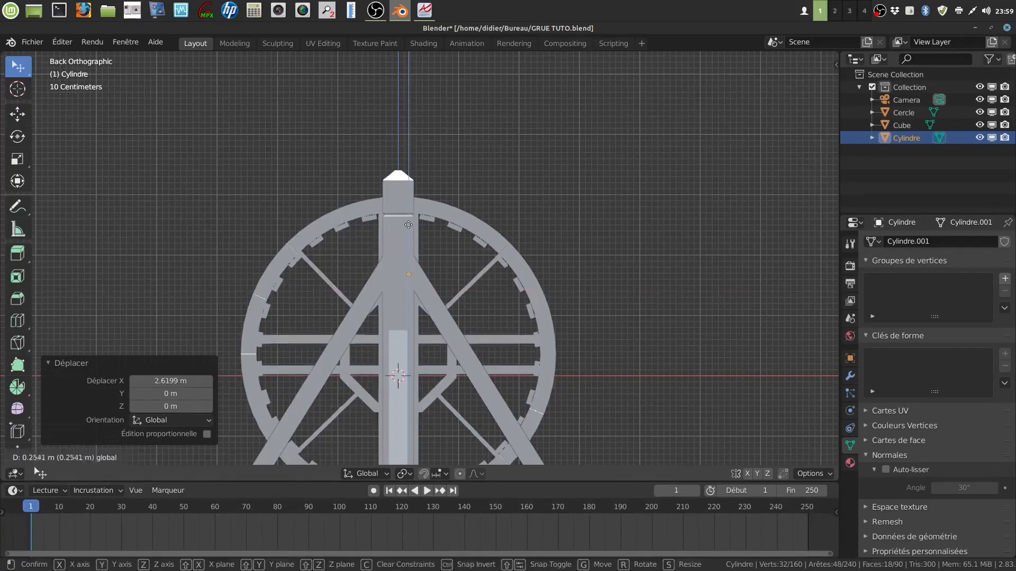
left_click(409, 226)
Step: Fine-tune the peg on the braces' upper joint, shifting it slightly along X and about 0.029 m up in Z
scroll(477, 318, "up", 6)
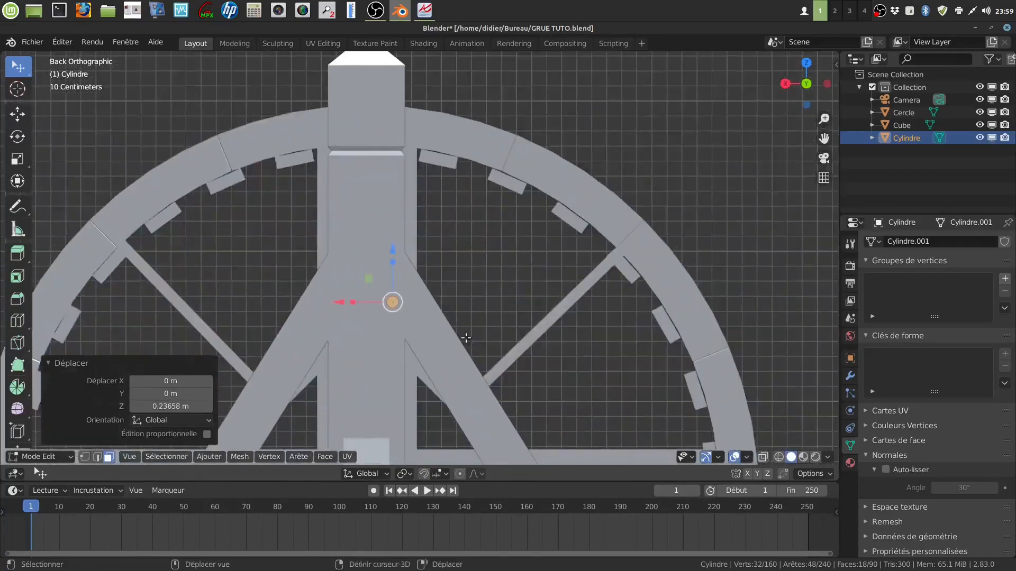
left_click_drag(376, 261, 370, 262)
left_click_drag(430, 220, 423, 205)
Step: Duplicate the upper peg in place and shift the copy about 0.26 m along X to the neighbouring brace's joint on the post
mouse_move(530, 276)
middle_mouse_down()
mouse_move(527, 290)
mouse_move(401, 302)
mouse_move(538, 289)
middle_mouse_up()
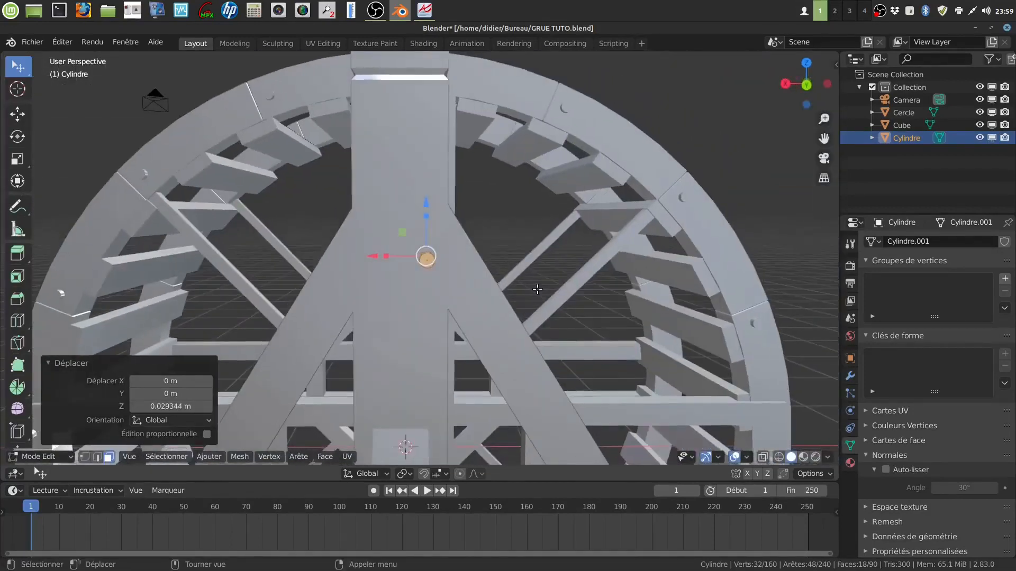
key("ctrl+KP_1")
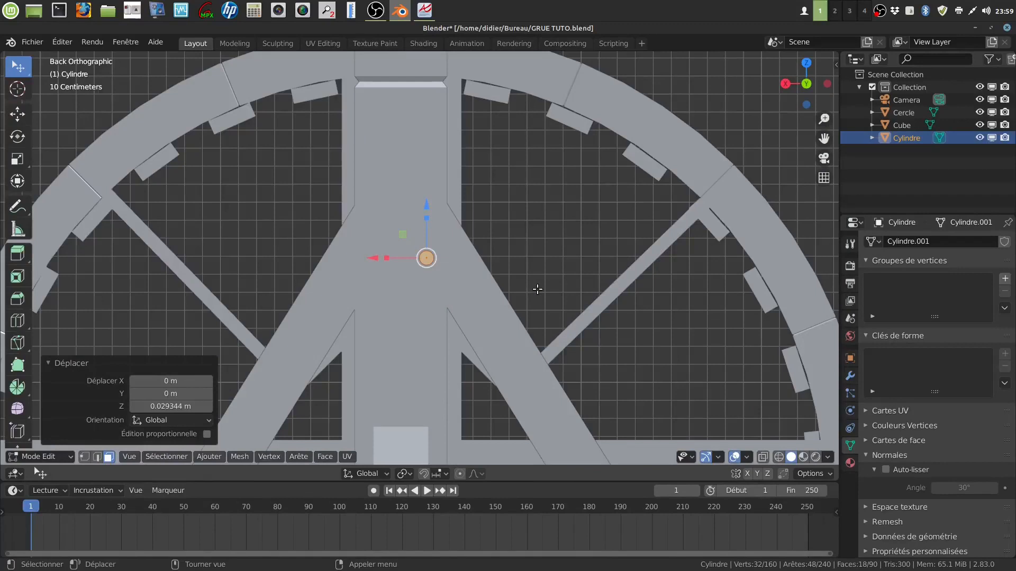
key("shift+d")
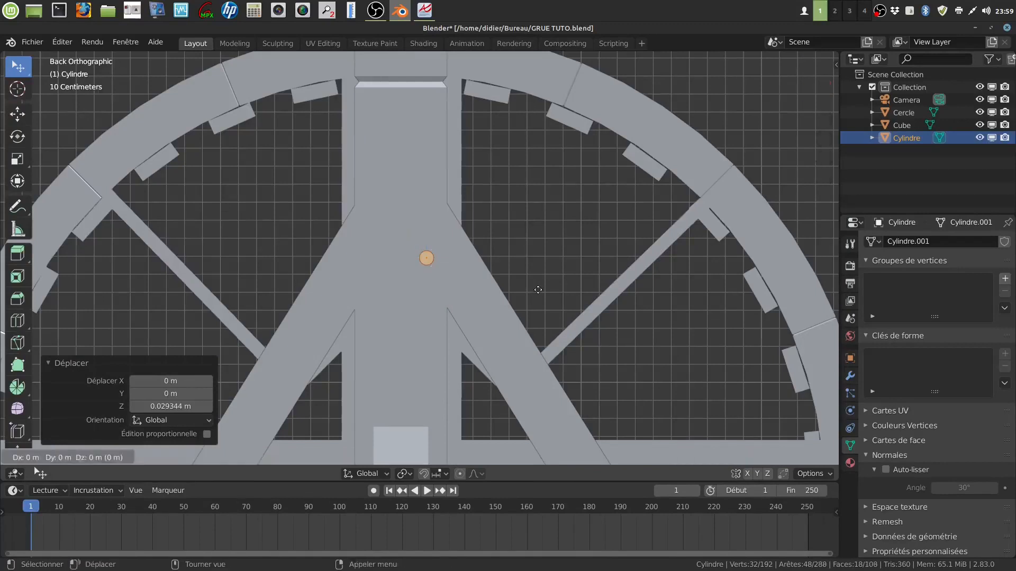
key("Escape")
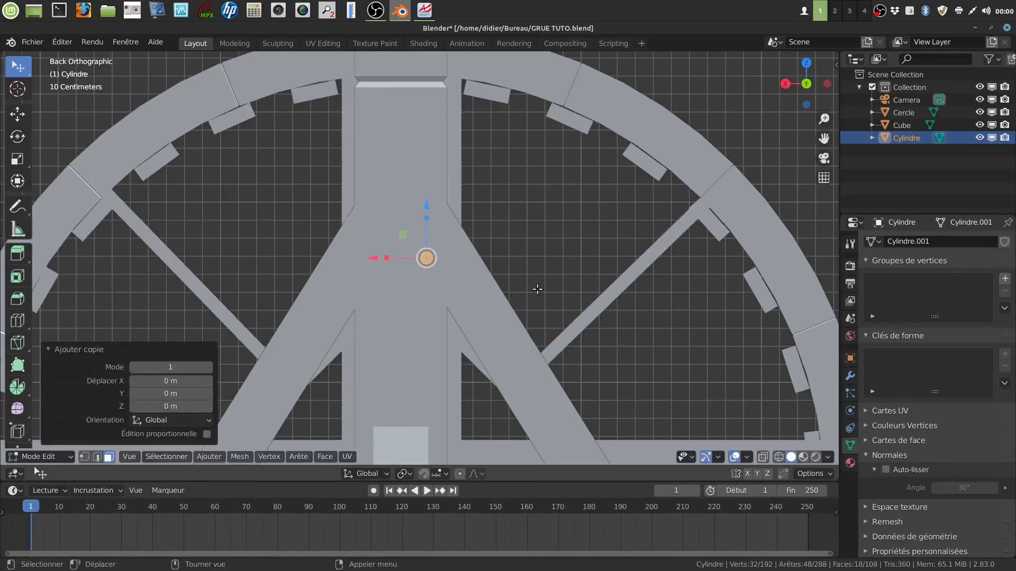
left_click_drag(375, 258, 327, 252)
Step: Select both upper pegs with their linked geometry, duplicate them, and move the copies about -4.45 m along Y to the opposite post
middle_click_drag(326, 252, 435, 370)
scroll(434, 387, "up", 3)
scroll(465, 377, "up", 2)
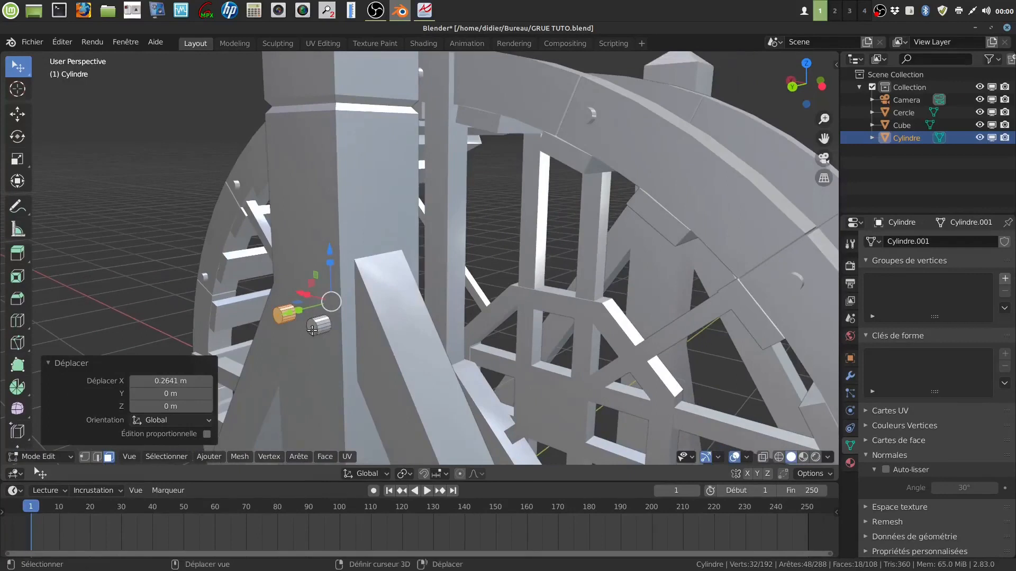
left_click(319, 335, "shift")
key("ctrl")
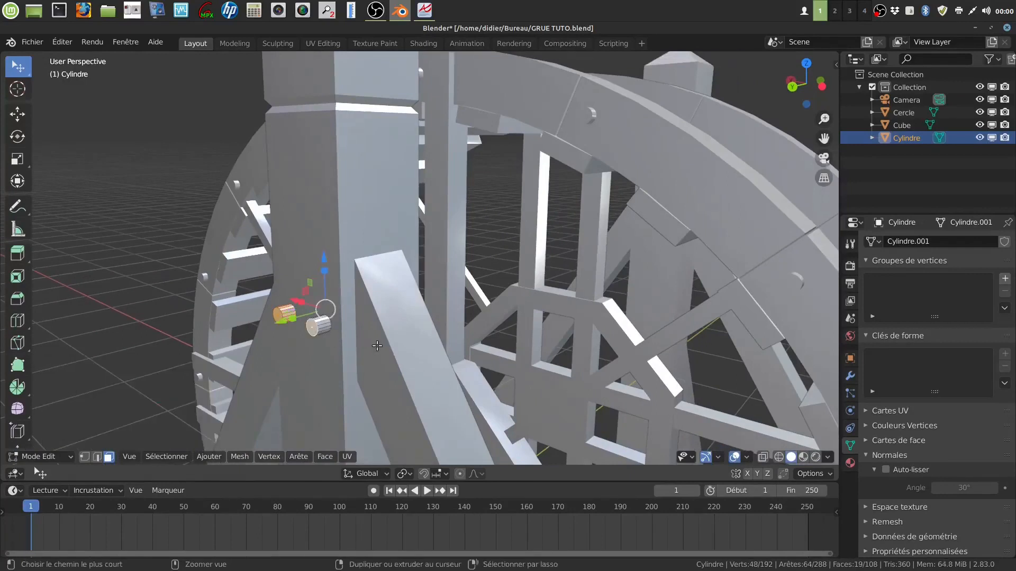
key("ctrl+l")
scroll(449, 351, "down", 5)
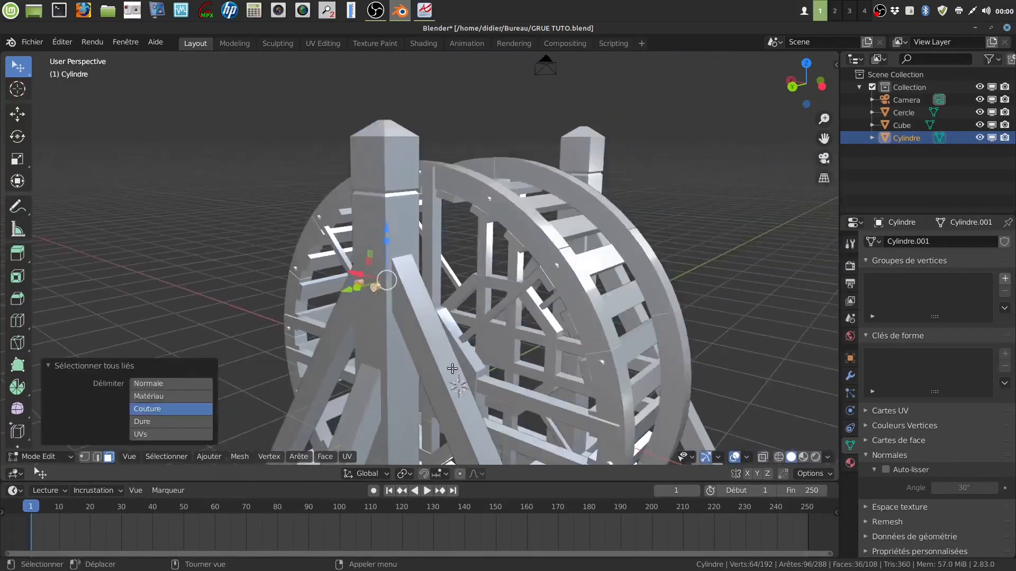
middle_click_drag(453, 367, 429, 365)
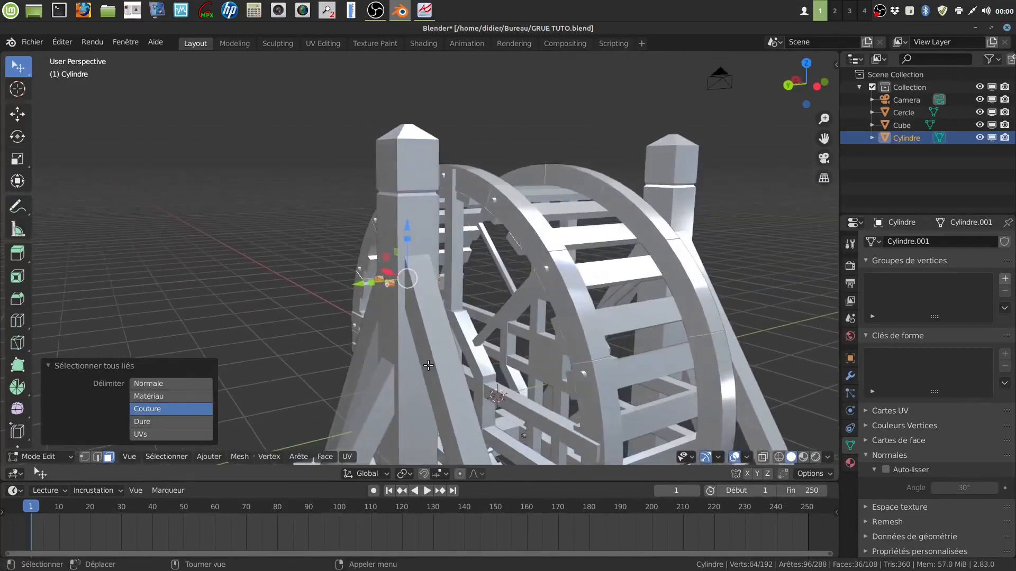
key("shift+d")
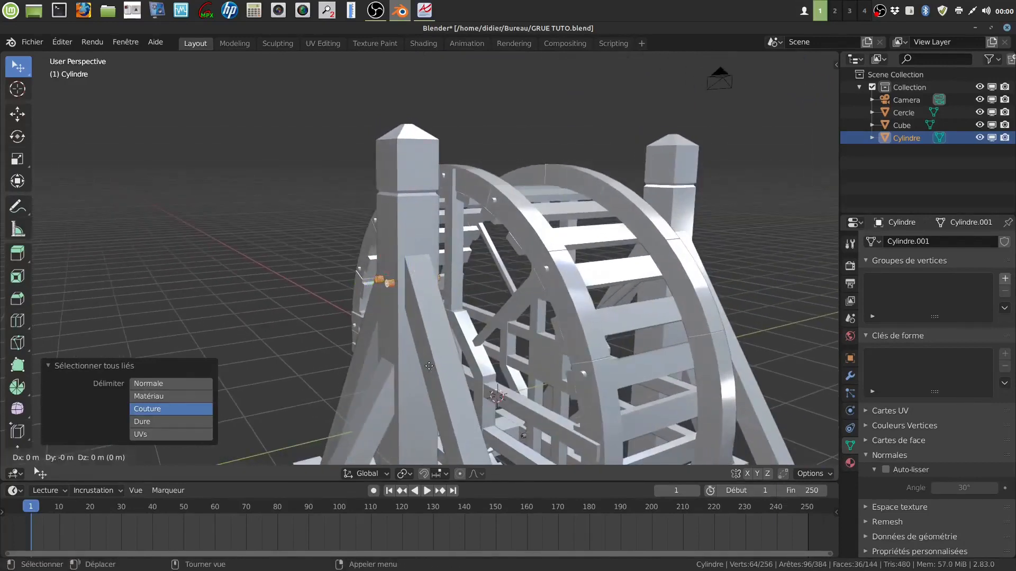
right_click(428, 365)
left_click_drag(360, 286, 667, 268)
Step: Nudge the two copied pegs about -0.025 m along Y to centre them through the opposite post
middle_click_drag(667, 269, 709, 295)
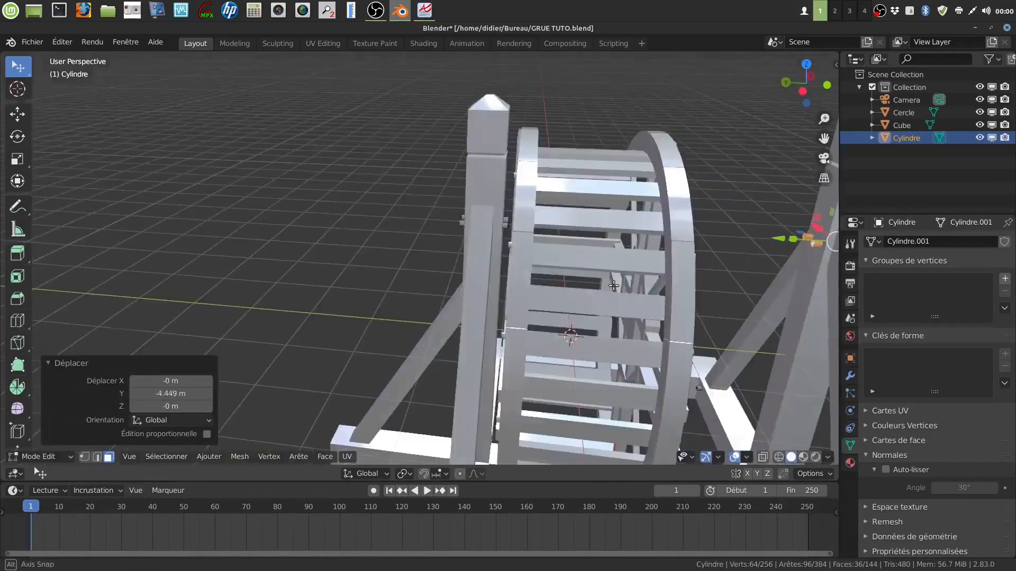
middle_click_drag(826, 313, 551, 340)
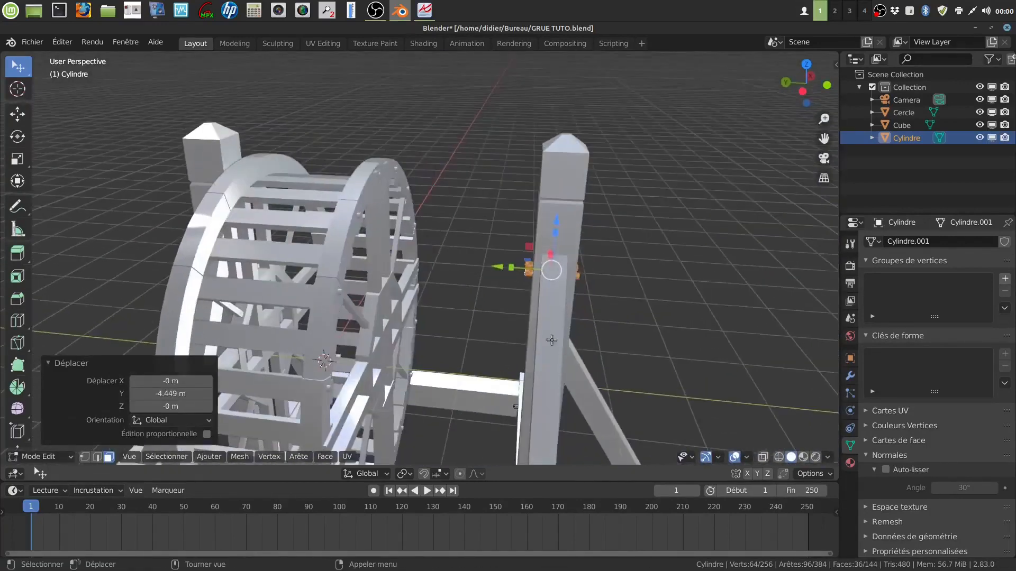
key("g")
key("y")
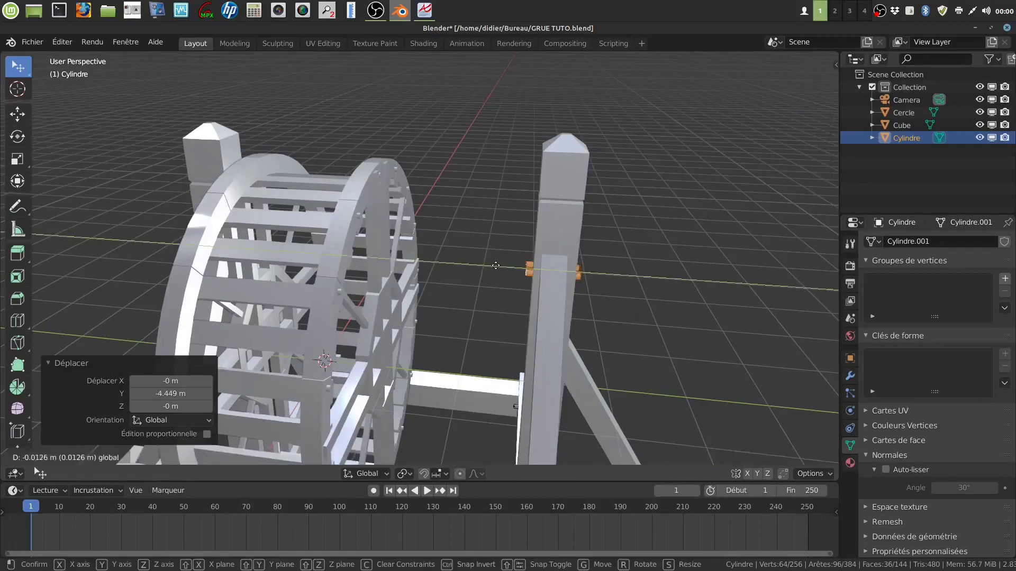
left_click(498, 265)
middle_click_drag(497, 265, 506, 301)
scroll(506, 296, "down", 3)
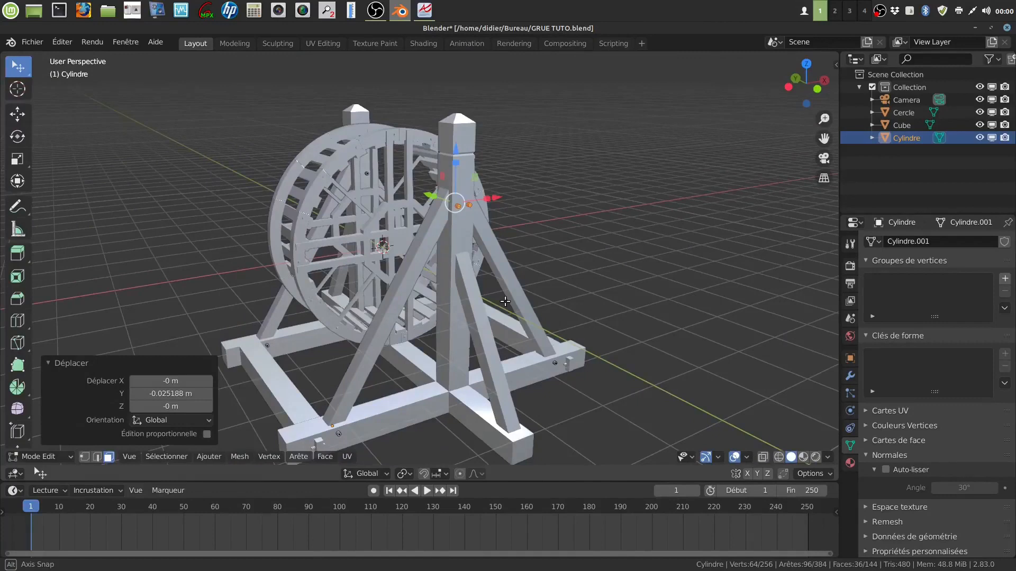
middle_click_drag(506, 301, 502, 297)
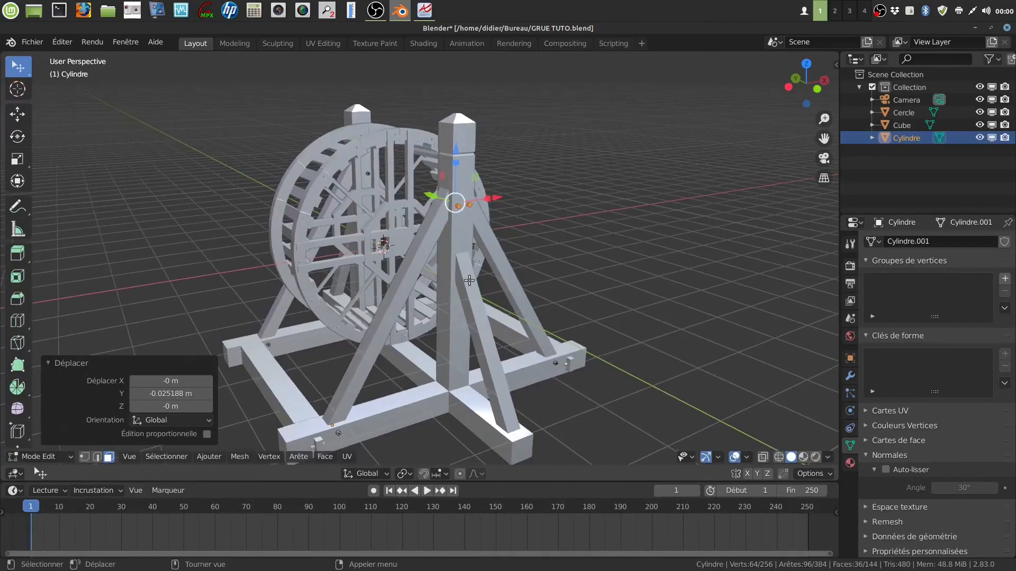
Step: Select one upper peg on the post above the outer brace with its linked geometry and duplicate it in place
scroll(457, 270, "up", 4)
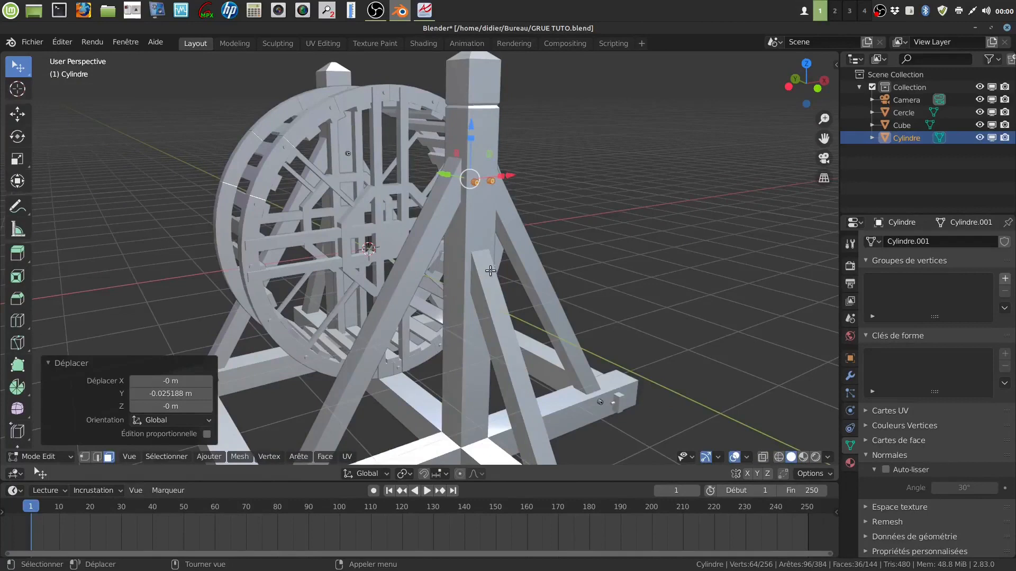
scroll(490, 271, "down", 3)
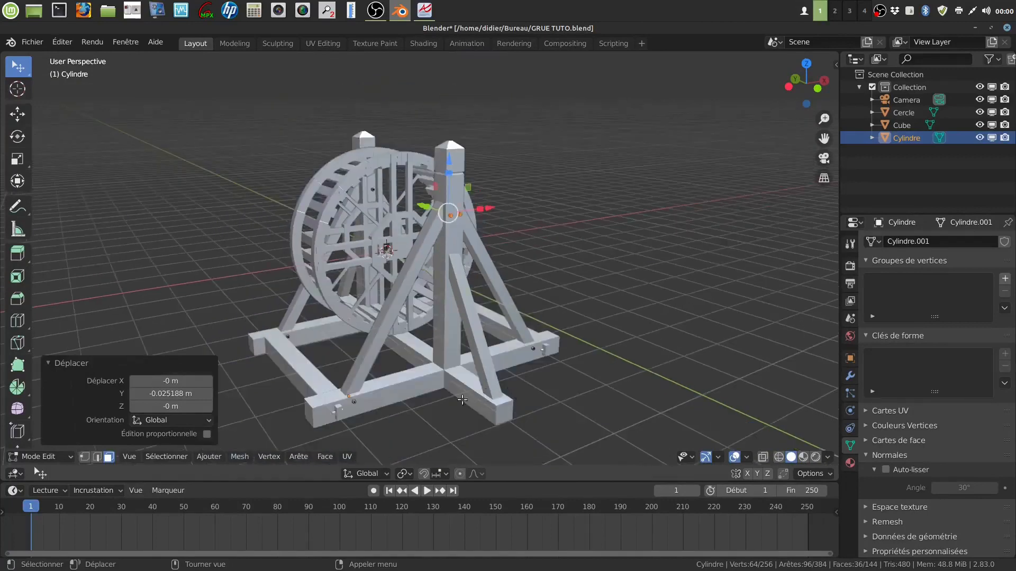
middle_click_drag(502, 383, 499, 363)
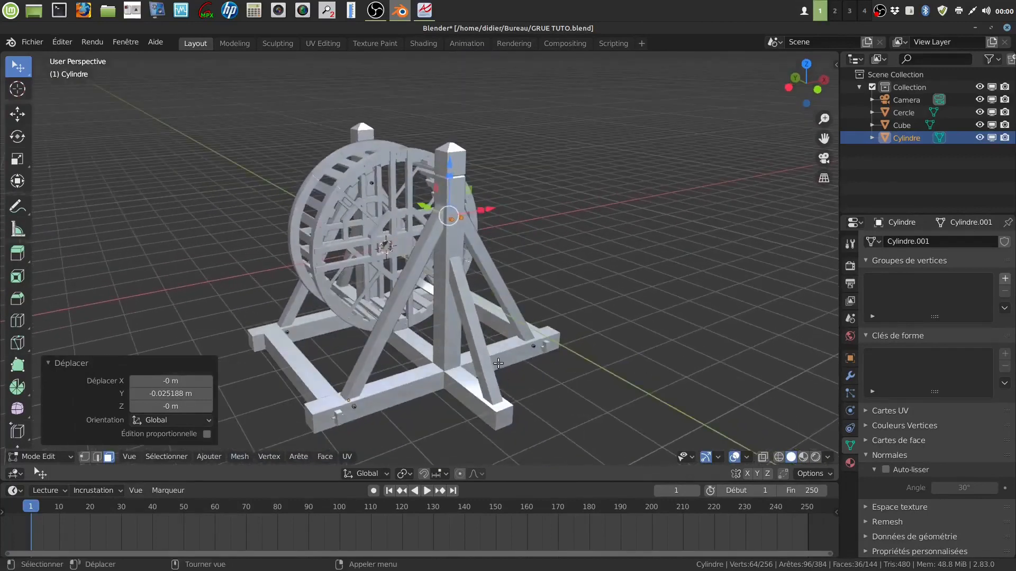
key("alt+a")
scroll(516, 293, "up", 5)
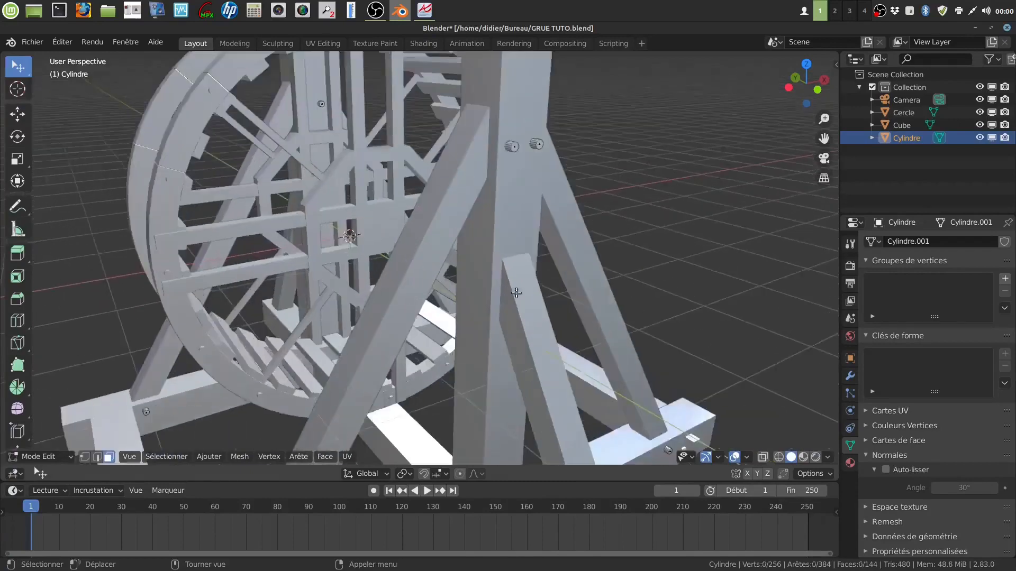
left_click(513, 148)
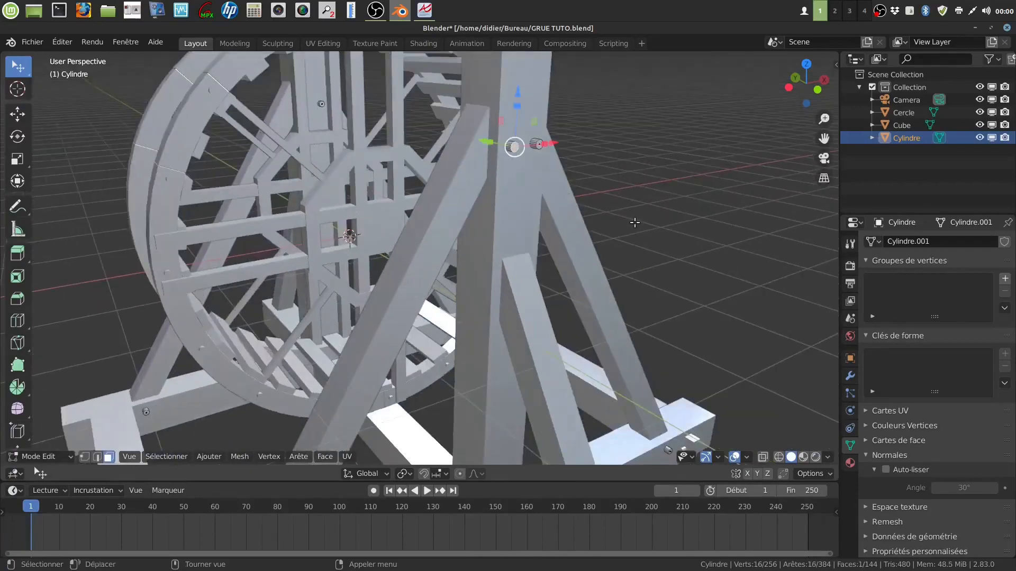
key("ctrl+l")
scroll(635, 223, "down", 4)
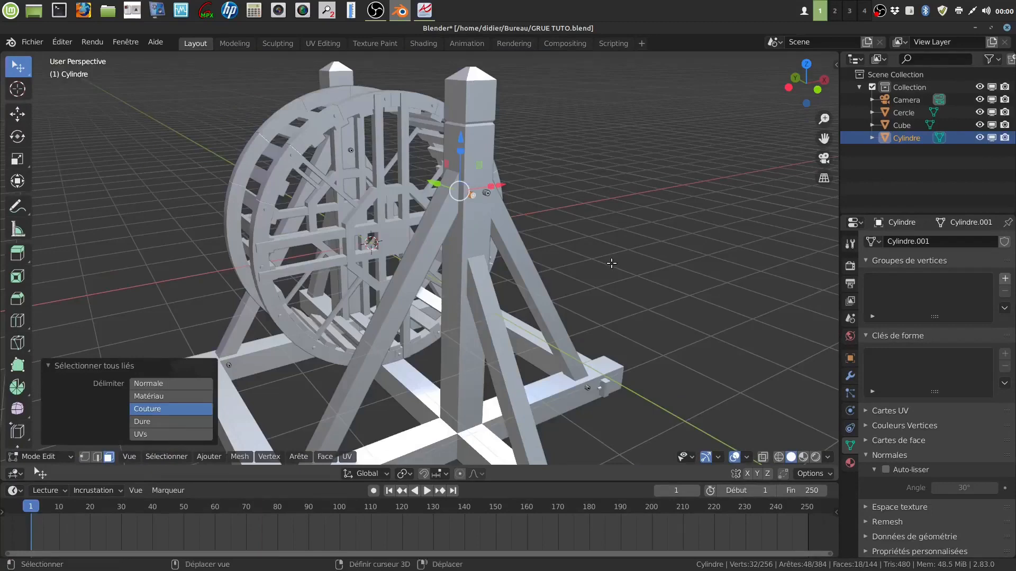
key("shift+d")
right_click(611, 264)
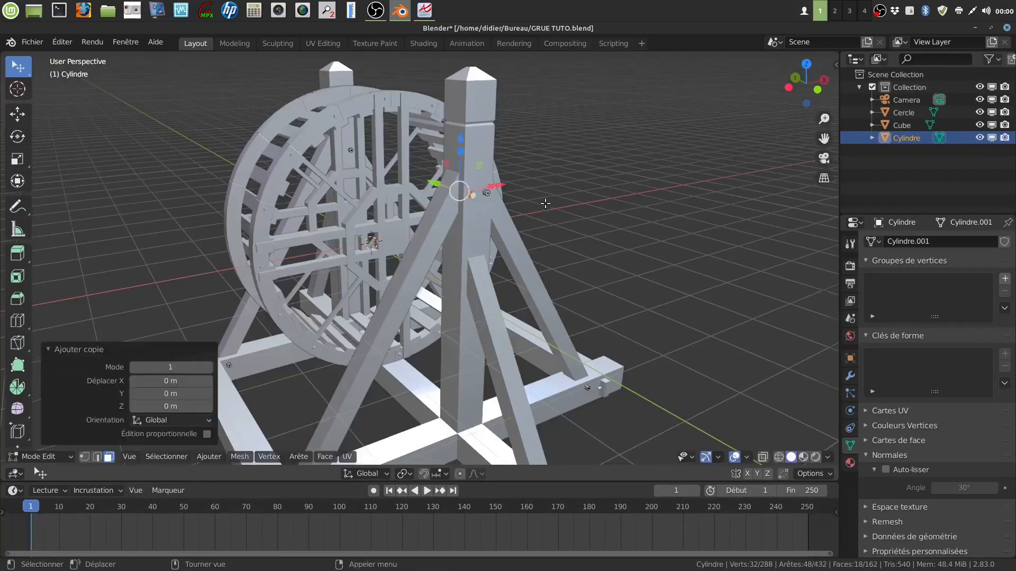
Step: Move the copied peg down in Z and about -2.08 m along Y to the outer brace's foot, and rotate it 90° about Z
scroll(545, 204, "down", 3)
left_click_drag(445, 171, 447, 300)
left_click_drag(402, 329, 451, 365)
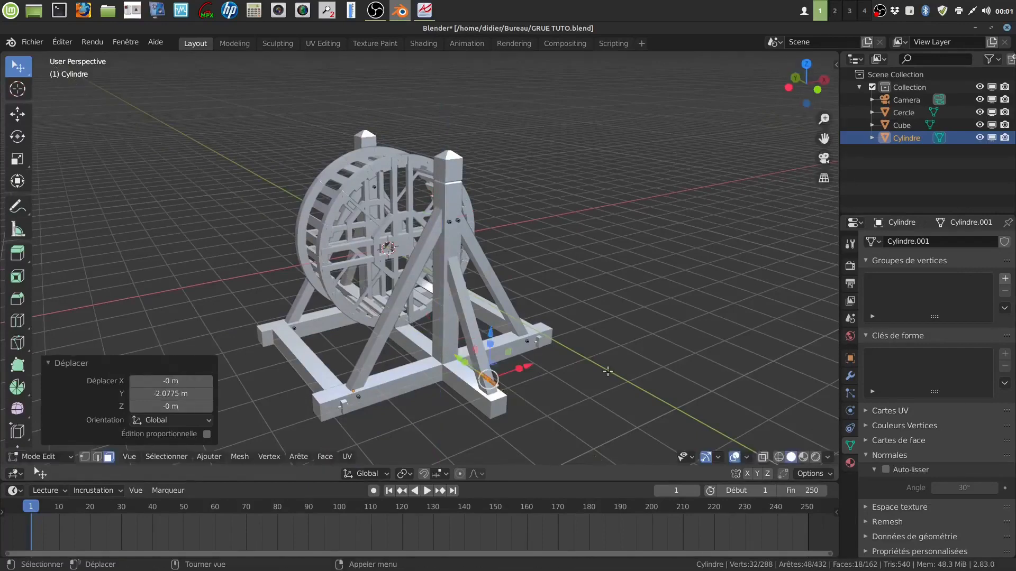
type("rz90")
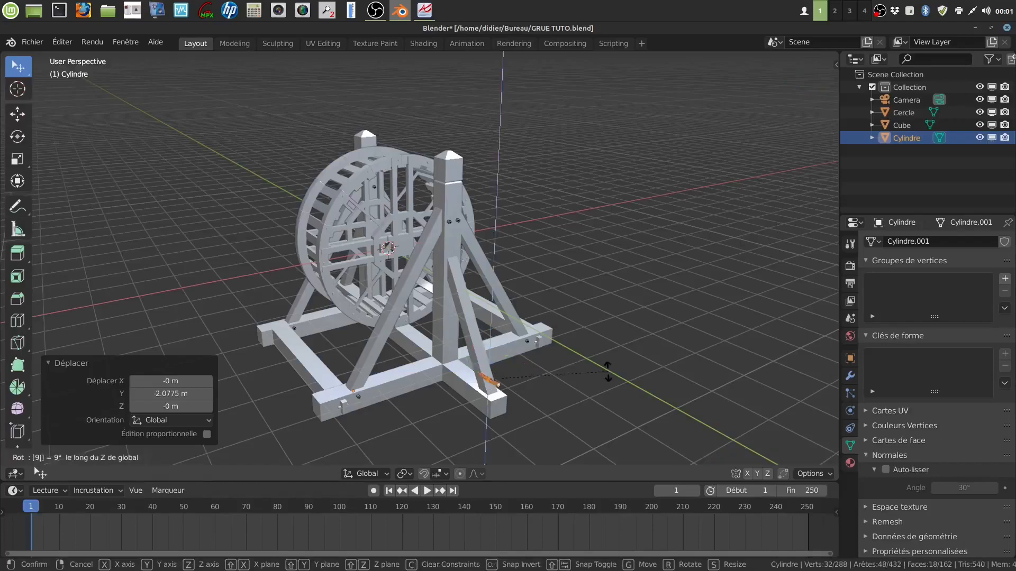
key("Return")
Step: Lower the rotated peg about 0.525 m in Z and fine-tune its Y and Z position on the outer brace's lower joint
middle_click_drag(606, 371, 599, 338)
scroll(498, 375, "up", 3)
mouse_move(390, 369)
left_mouse_down()
mouse_move(377, 369)
mouse_move(391, 369)
left_mouse_up()
left_click_drag(421, 324, 418, 373)
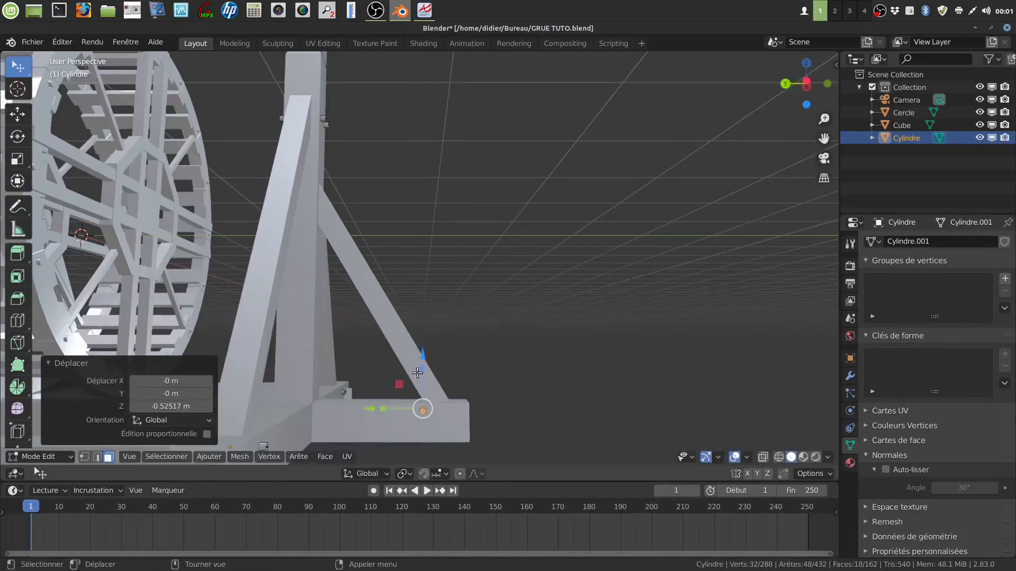
left_click_drag(355, 409, 370, 409)
left_click_drag(435, 352, 436, 353)
Step: Shift the peg about 0.134 m along X to centre it through the base beam
middle_click_drag(436, 353, 430, 428)
scroll(526, 390, "down", 3)
scroll(458, 429, "up", 2)
left_click_drag(511, 416, 529, 416)
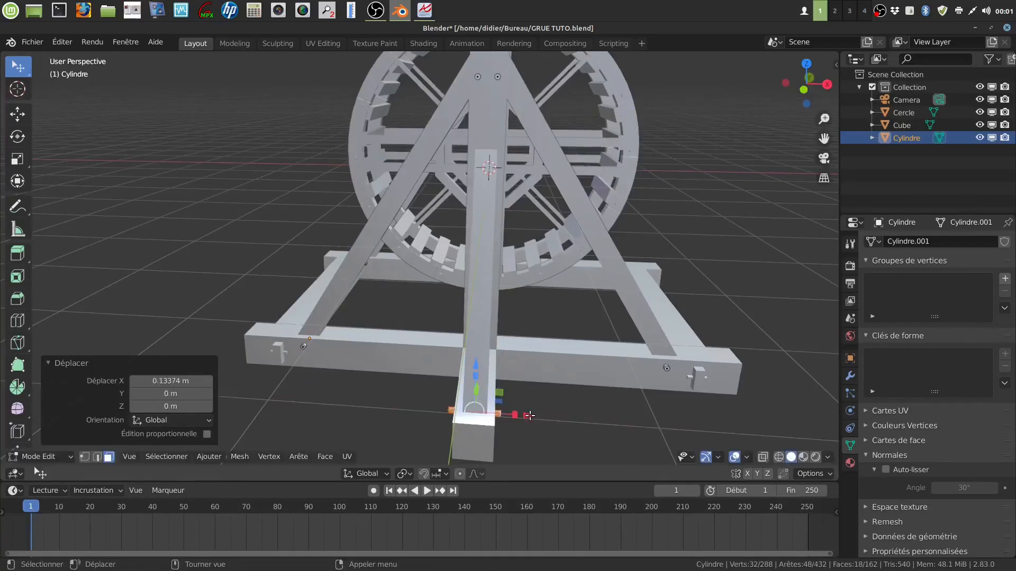
Step: Duplicate the lower peg and move the copy about 1.726 m in Y and 2.922 m in Z to the outer brace's upper joint
scroll(530, 415, "down", 3)
middle_click_drag(519, 426, 588, 360)
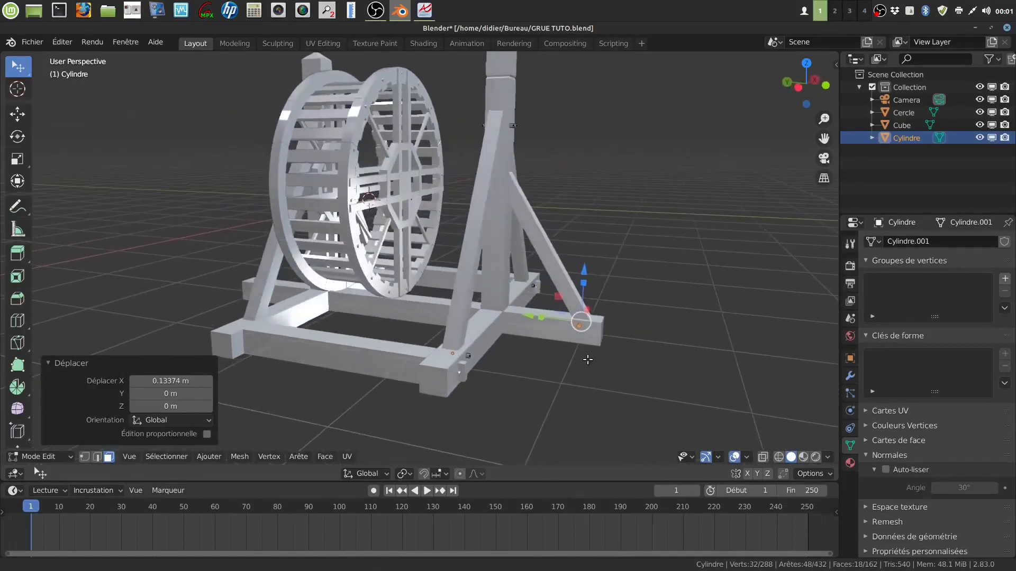
middle_click_drag(616, 285, 573, 356)
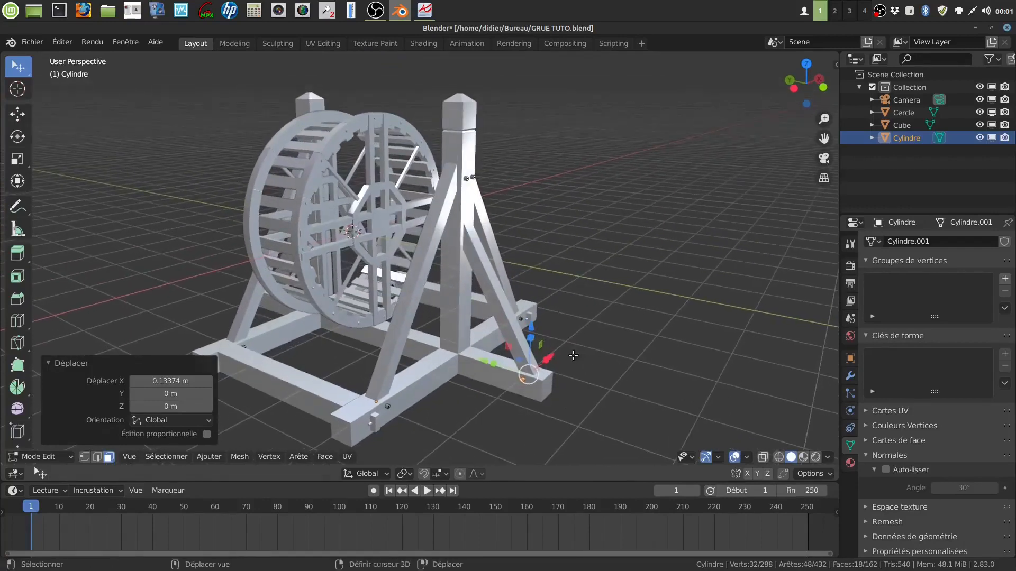
key("shift+d")
right_click(574, 355)
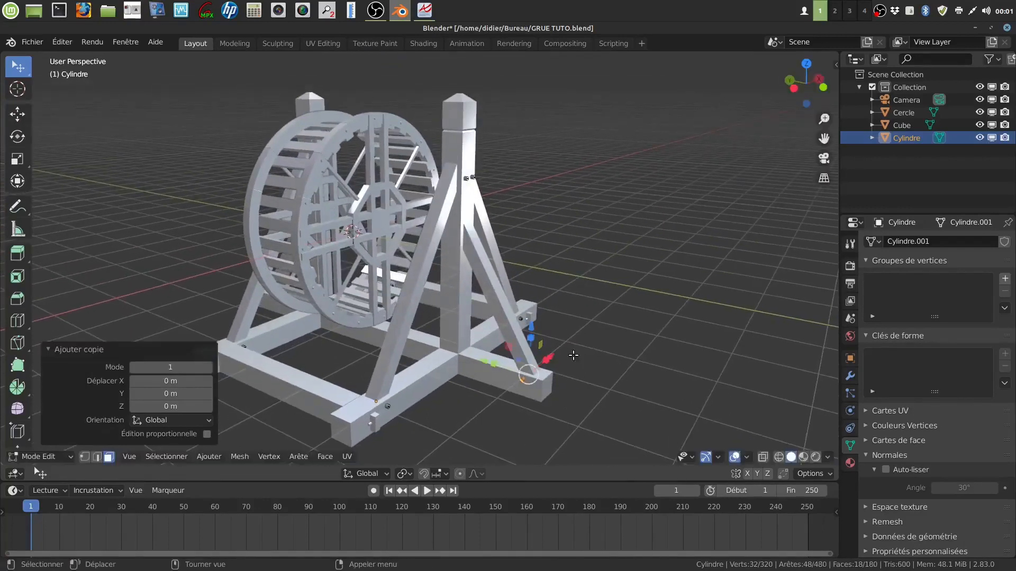
key("KP_1")
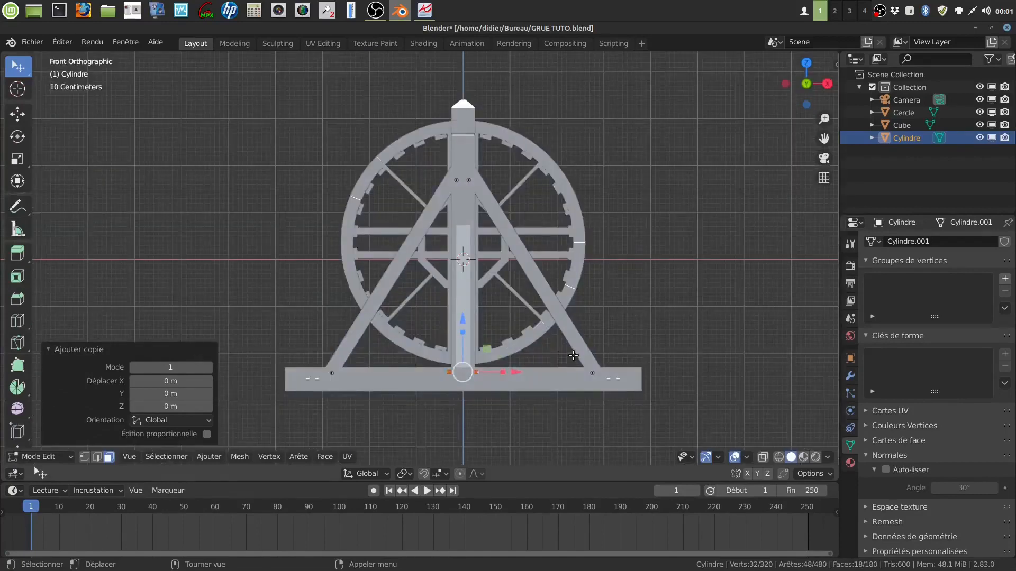
key("KP_3")
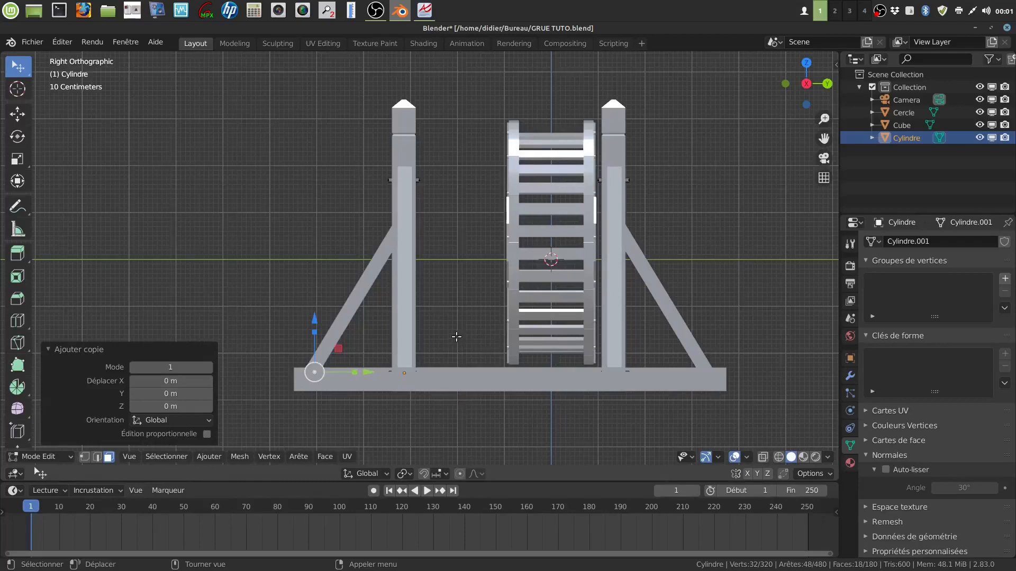
key("g")
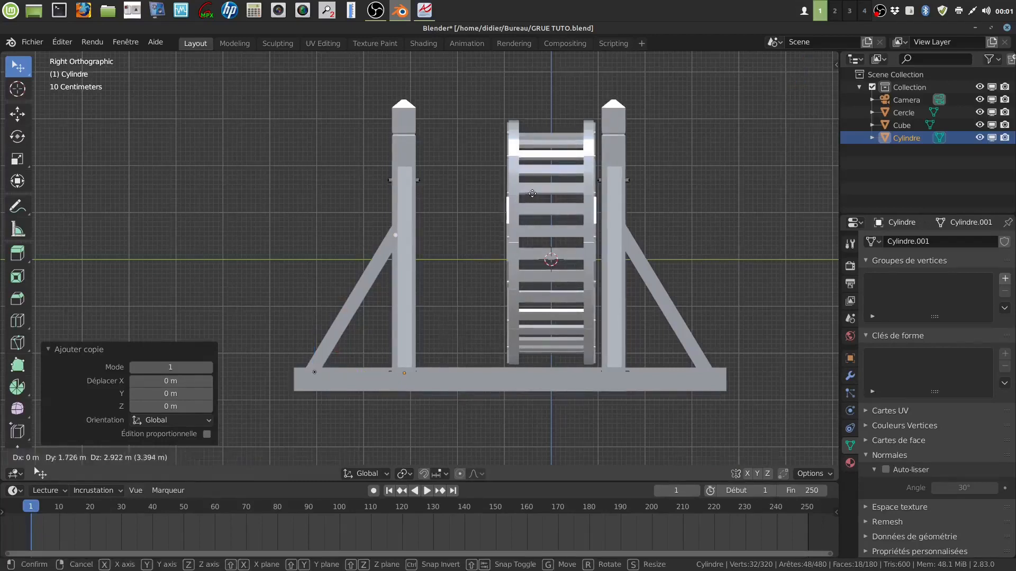
left_click(532, 194)
Step: Nudge the outer brace's upper peg about 0.05 m along Y into the post joint
middle_click_drag(465, 267, 496, 315)
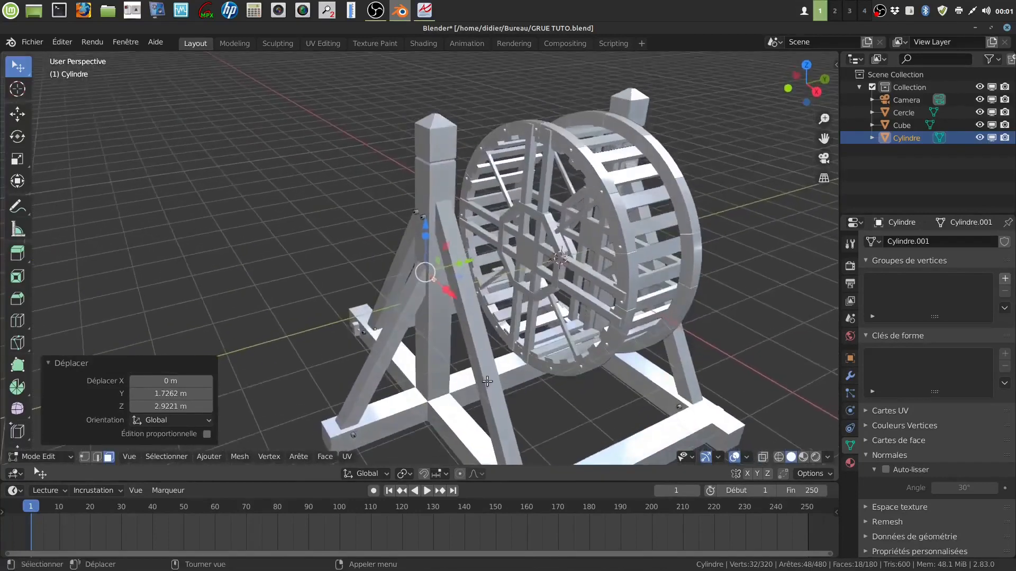
scroll(490, 378, "up", 5)
left_click_drag(473, 268, 476, 270)
Step: Duplicate the outer brace's upper peg in place and move the copy about 4.70 m along Y to the opposite post
middle_click_drag(476, 270, 409, 347)
scroll(470, 338, "down", 3)
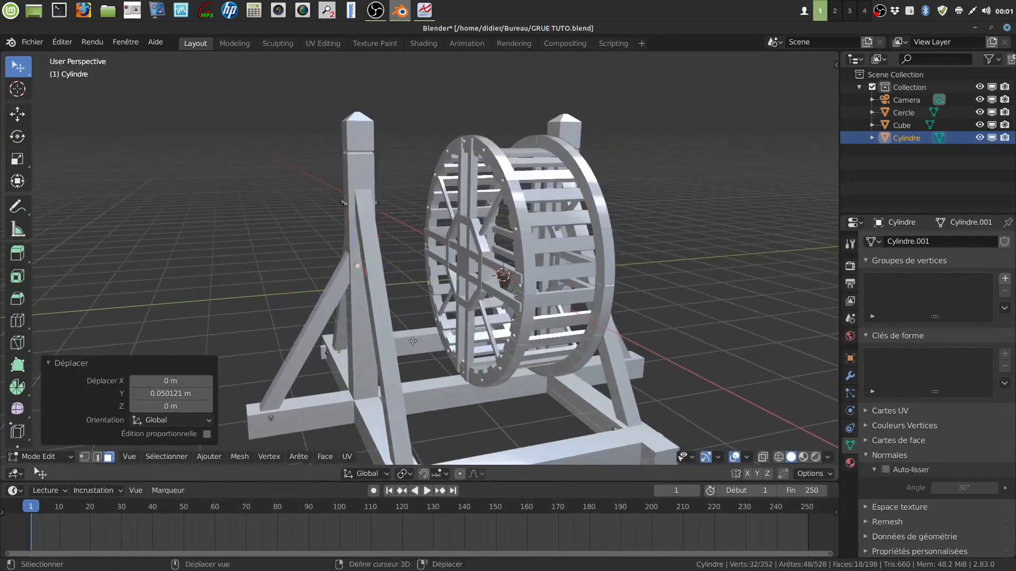
key("shift+d")
right_click(413, 341)
left_click_drag(402, 259, 612, 248)
Step: Duplicate the opposite post's peg and move the copy about 1.821 m in Y and -2.956 m in Z to that outer brace's foot
middle_click_drag(612, 247, 521, 346)
scroll(539, 353, "down", 2)
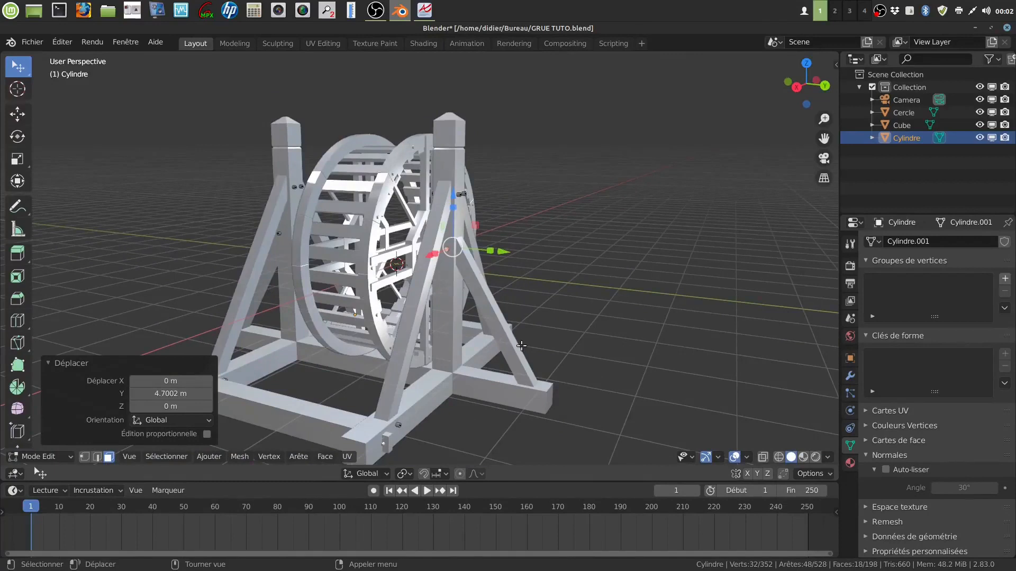
key("shift+d")
right_click(521, 347)
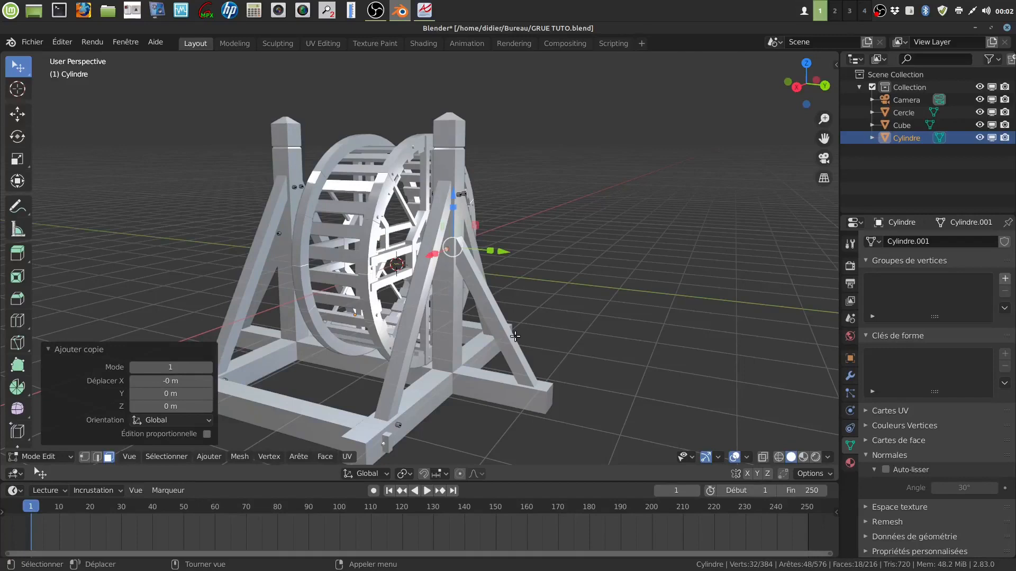
key("KP_3")
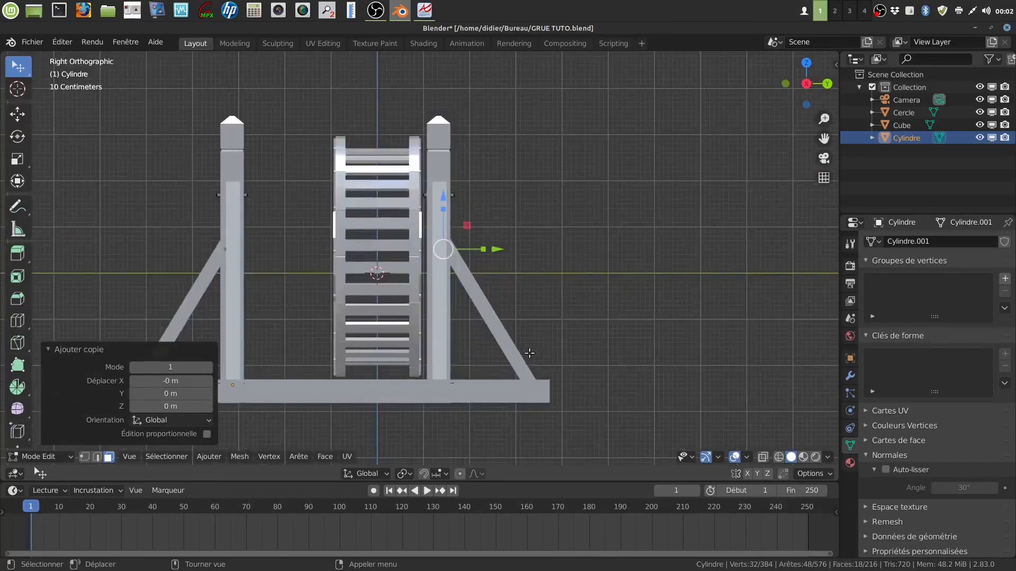
key("g")
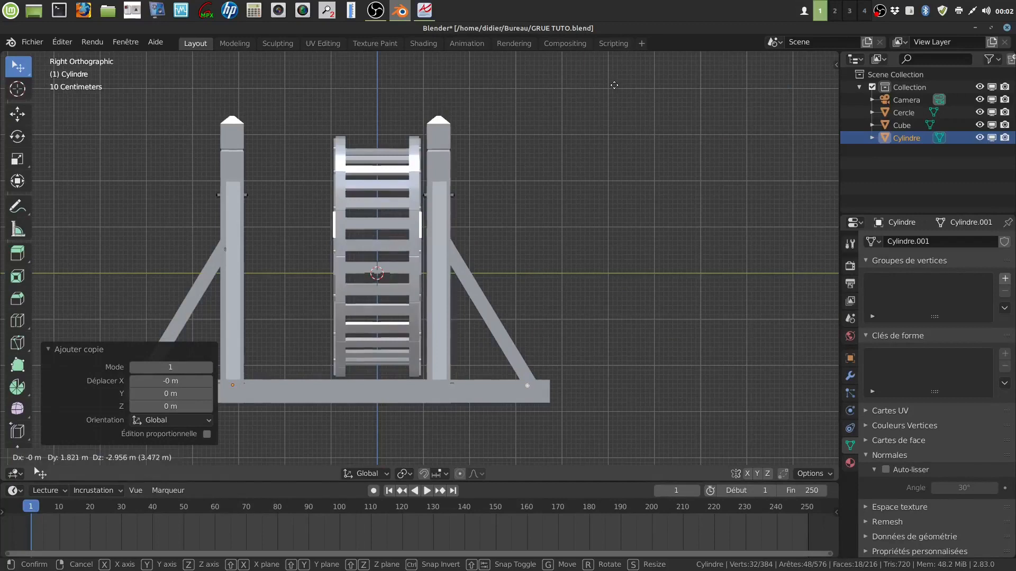
left_click(614, 85)
Step: Check the placed pegs around the frame and return from Edit Mode to Object Mode
middle_click_drag(600, 308, 491, 297)
scroll(487, 295, "up", 2)
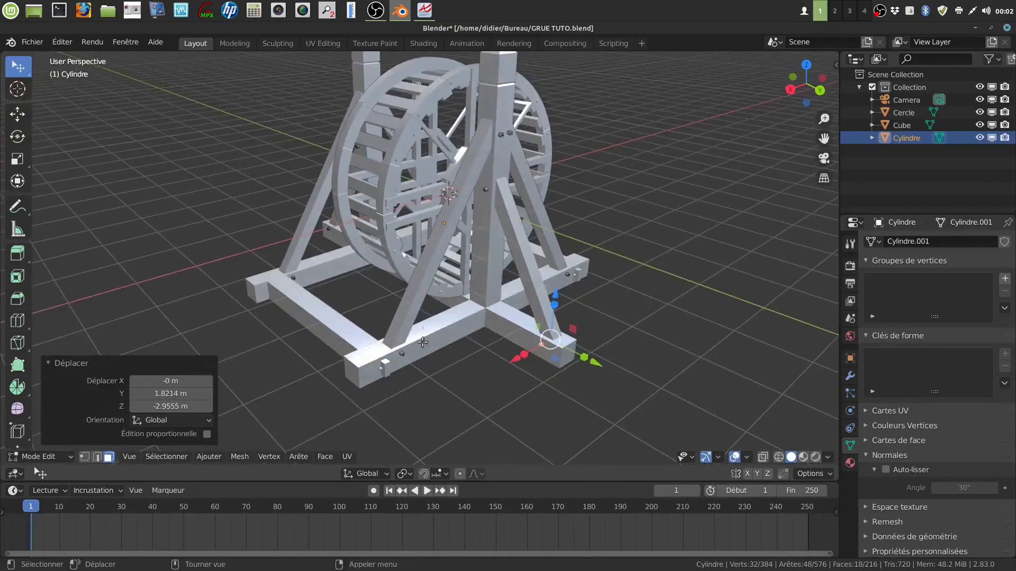
middle_click_drag(561, 344, 632, 318)
scroll(633, 317, "down", 1)
middle_click_drag(399, 370, 476, 365)
middle_click_drag(477, 365, 621, 336, "shift")
scroll(610, 324, "down", 3)
key("Tab")
scroll(566, 327, "up", 4)
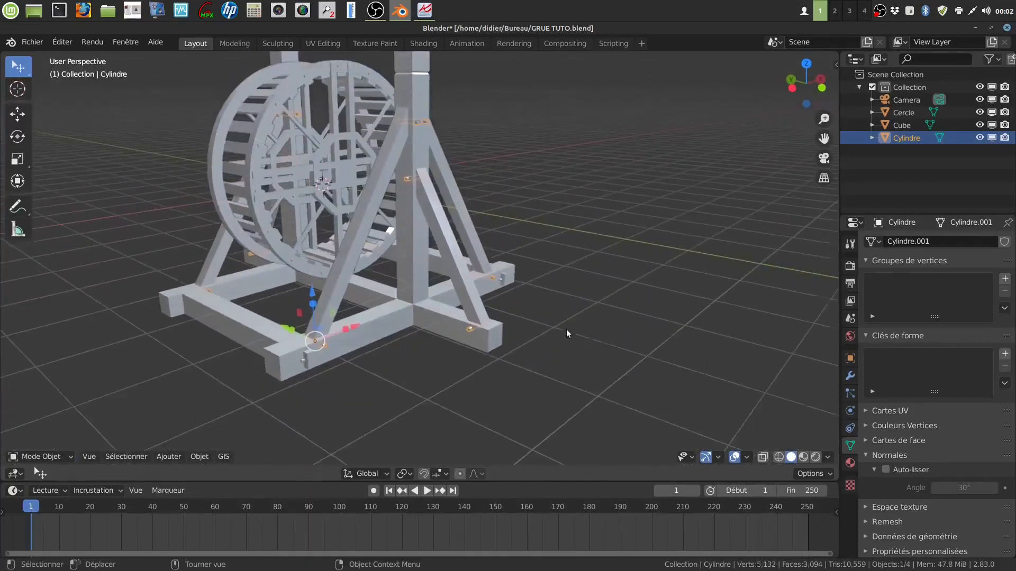
scroll(566, 328, "up", 3)
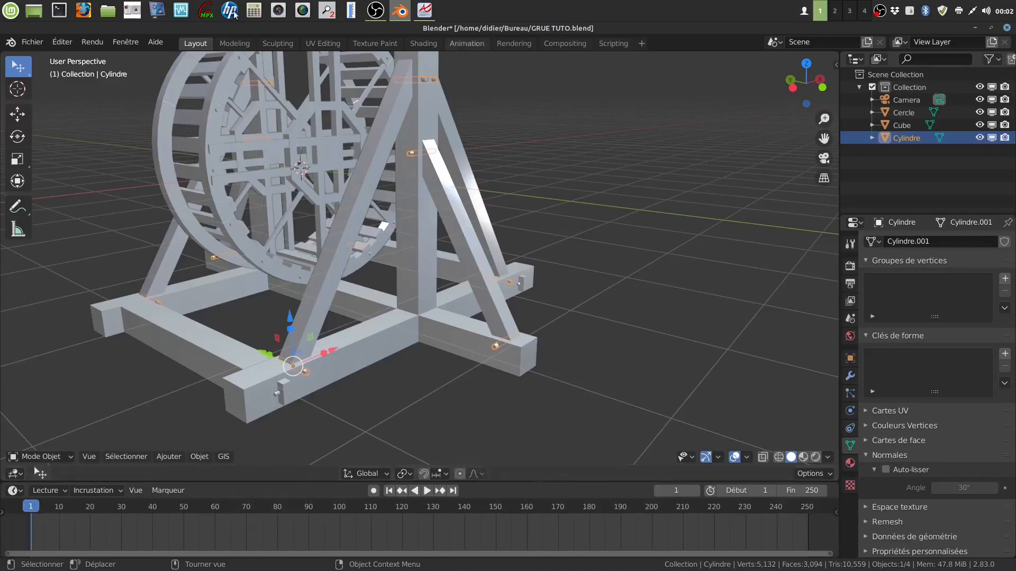
Step: Select the pegs object, add the wooden frame as the active object, join them into one mesh, and clear the selection
left_click(132, 10)
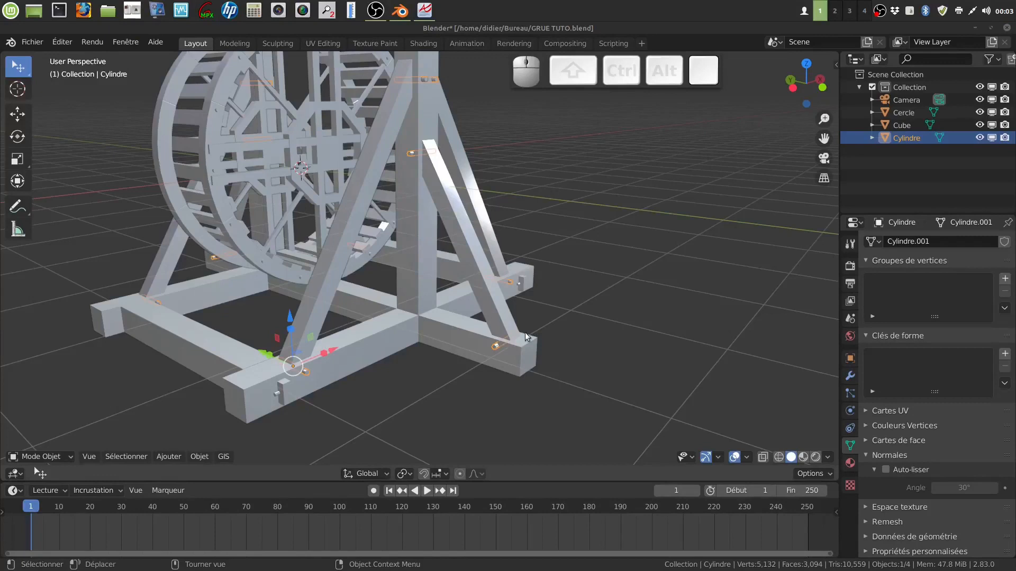
left_click(473, 251)
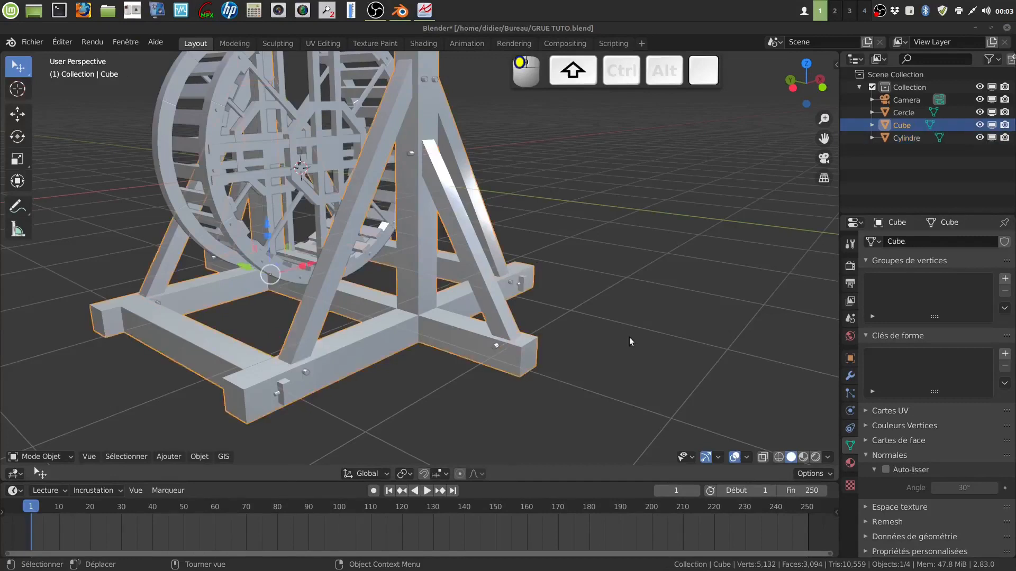
left_click(584, 372)
left_click(493, 346)
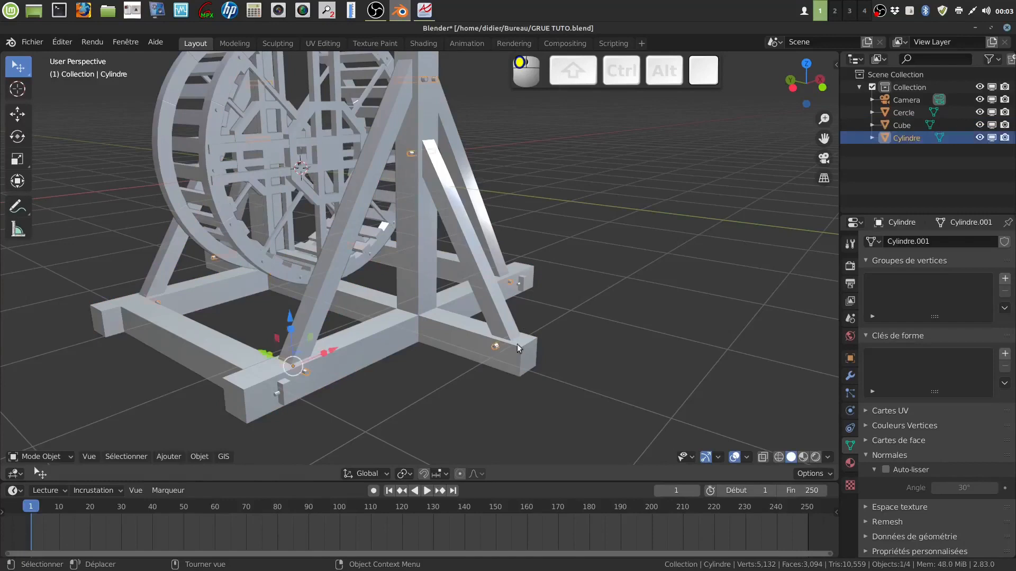
left_click(475, 257, "shift")
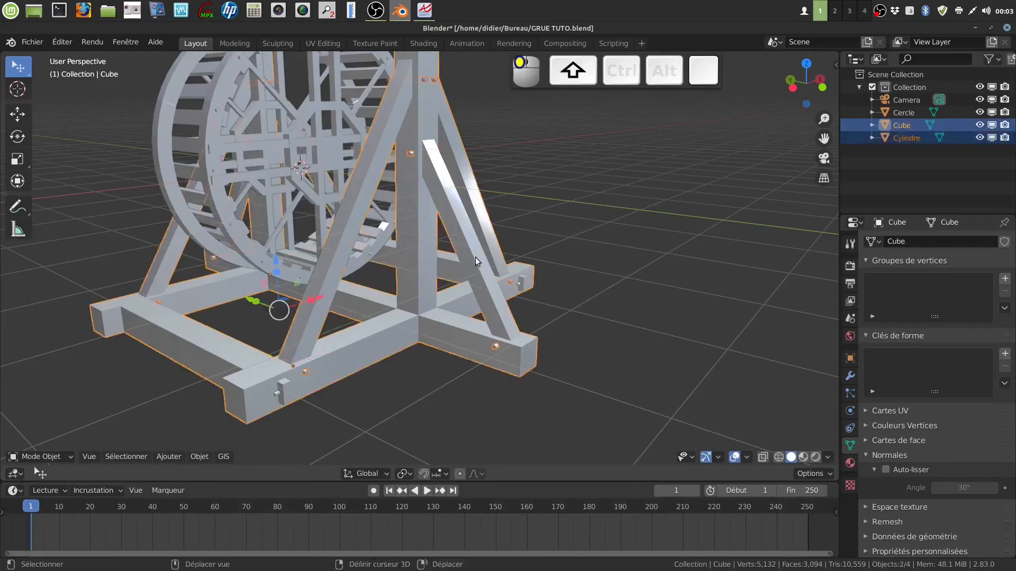
key("ctrl+j")
left_click(630, 327)
Step: Save the crane project under its existing file name, GRUE TUTO.blend
middle_click_drag(643, 363, 595, 322)
middle_click_drag(388, 244, 485, 251)
scroll(486, 252, "down", 3)
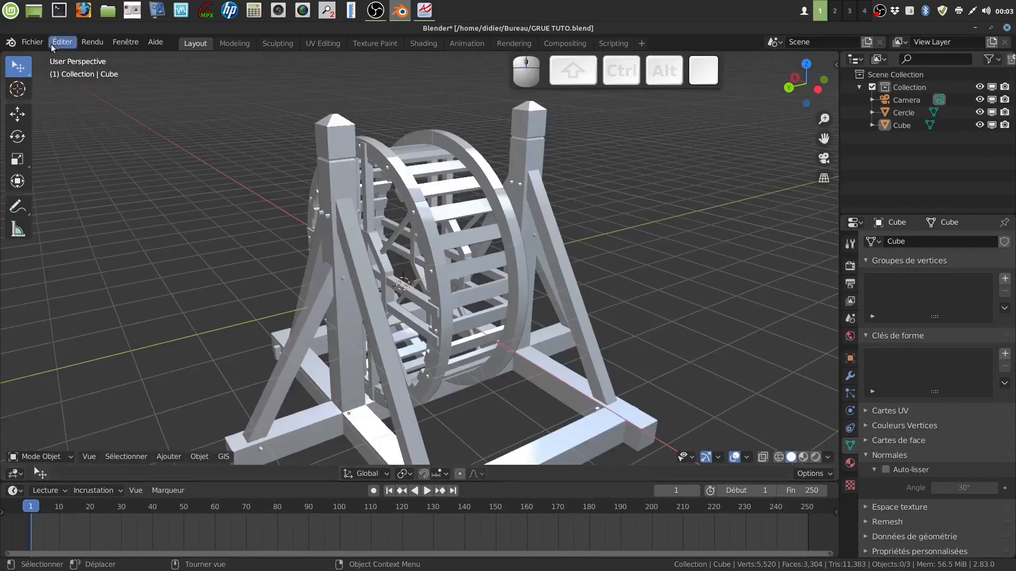
left_click(29, 43)
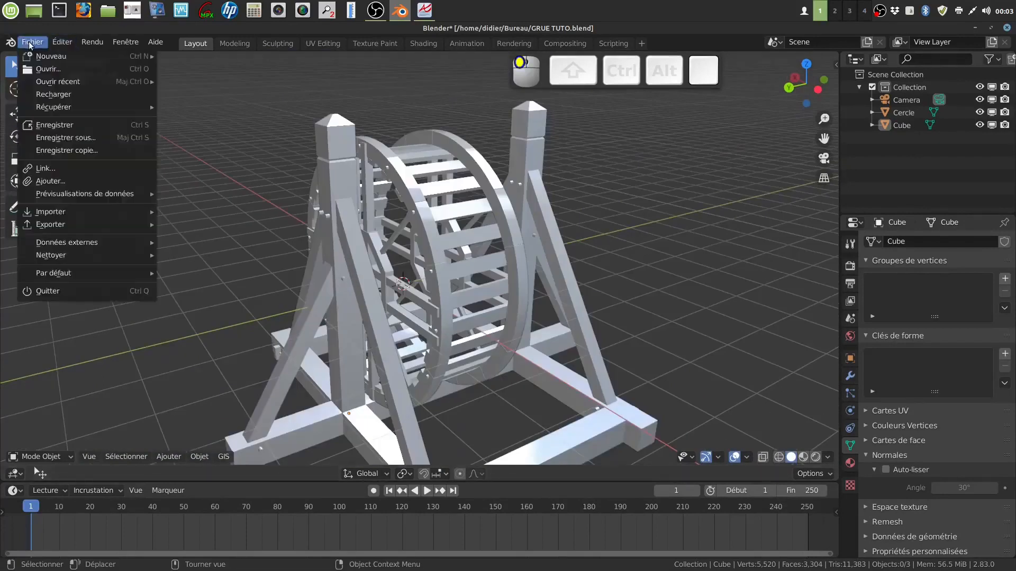
left_click(55, 126)
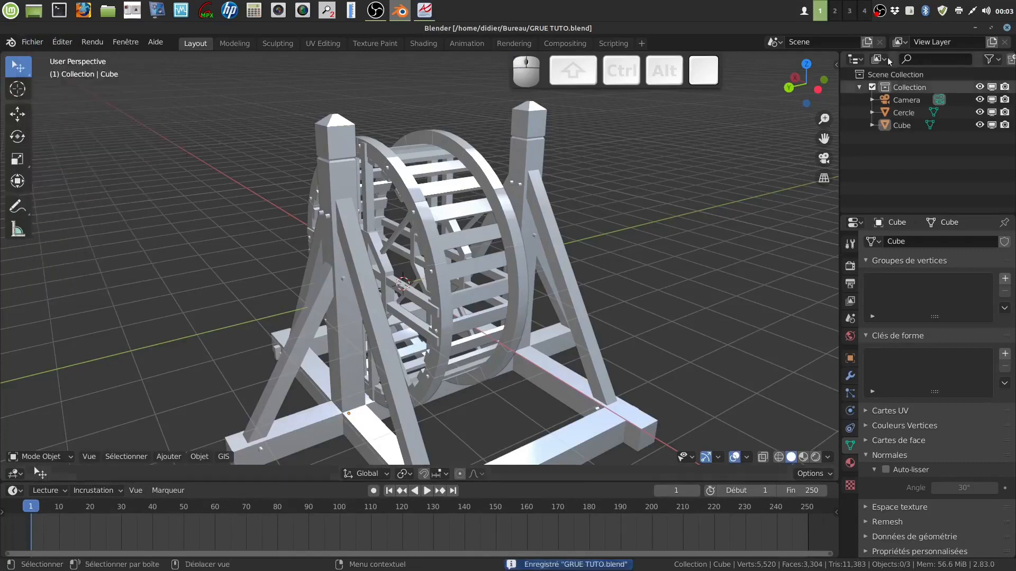
left_click(880, 15)
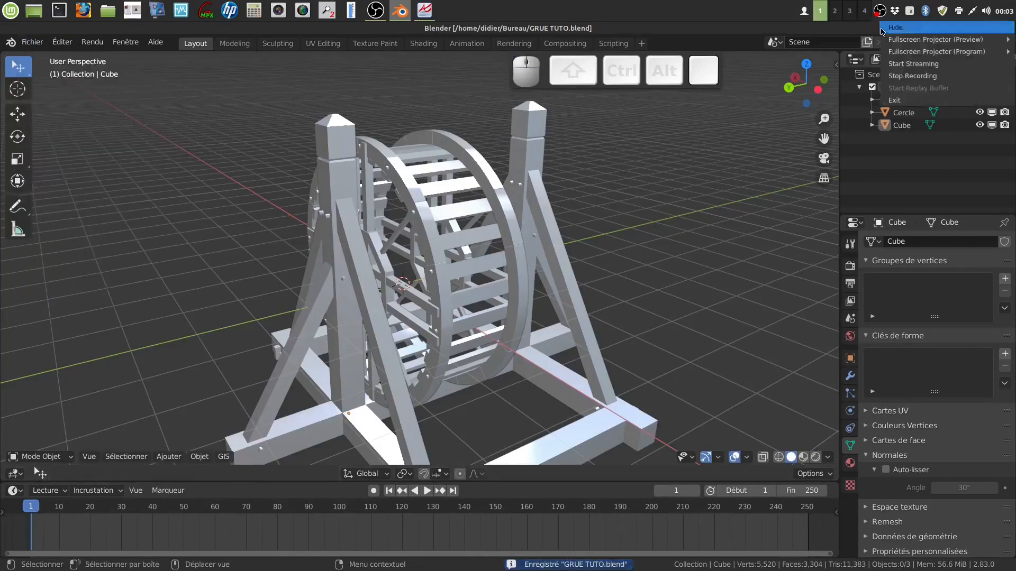
left_click(905, 79)
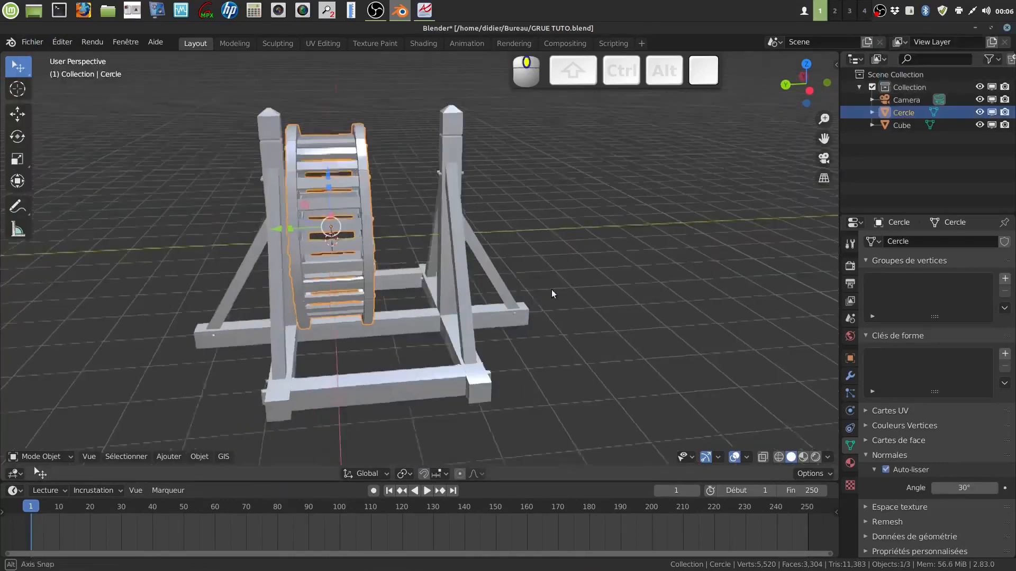
Step: Select the wooden frame, enter Edit Mode and select its entire mesh
middle_click_drag(552, 290, 545, 291)
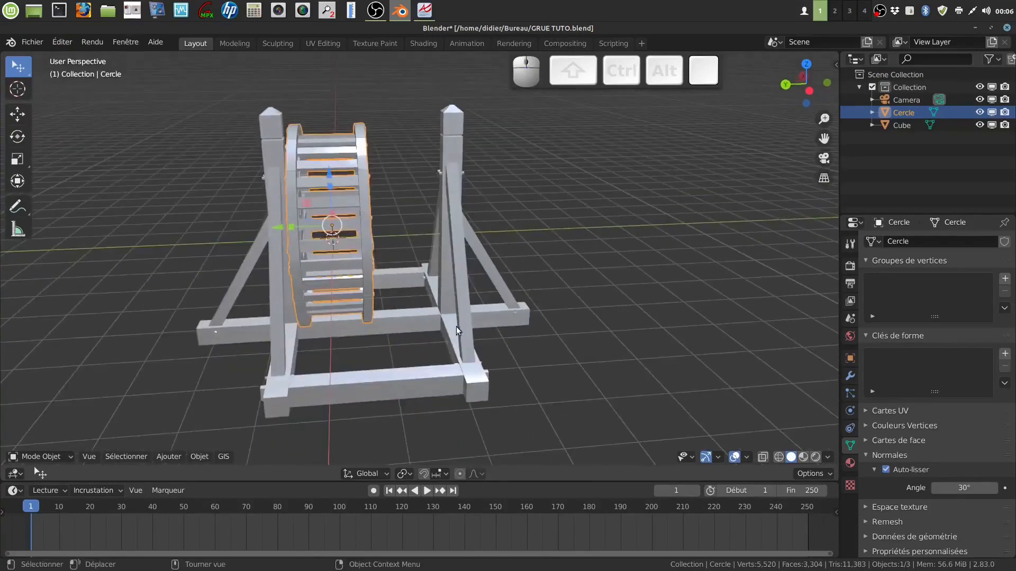
left_click(456, 326)
middle_click_drag(497, 322, 481, 302)
scroll(484, 331, "up", 2)
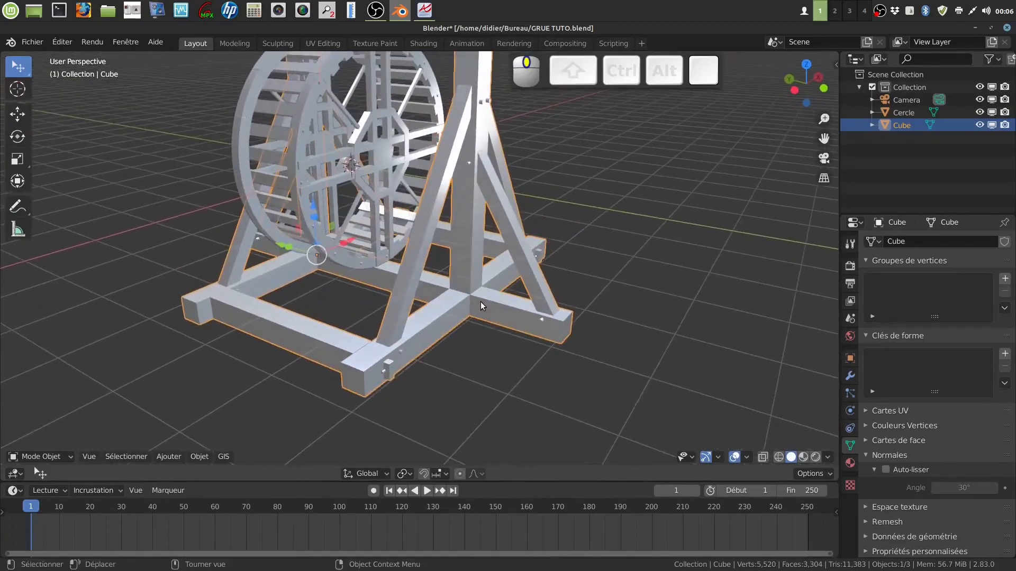
key("Tab")
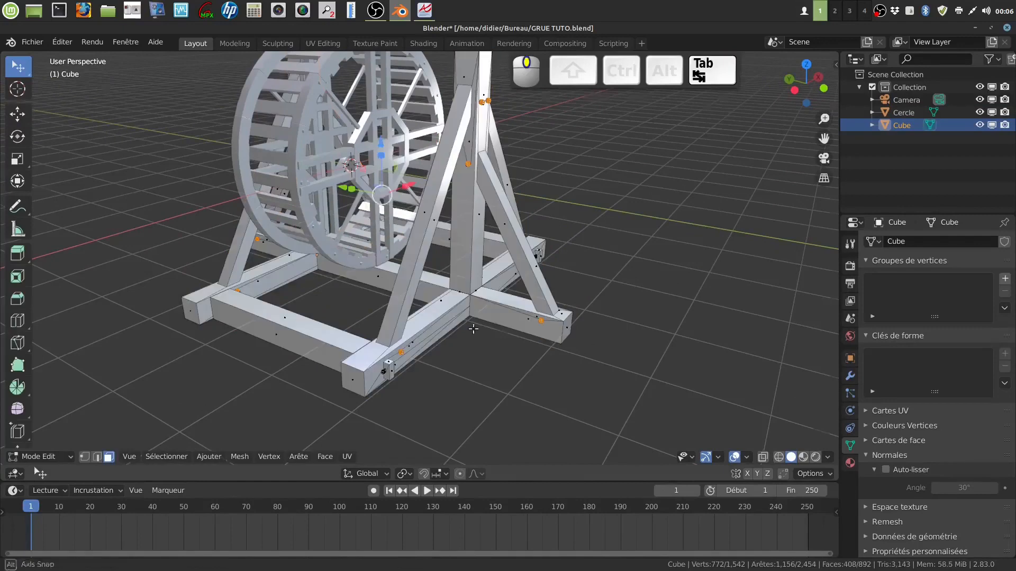
key("a")
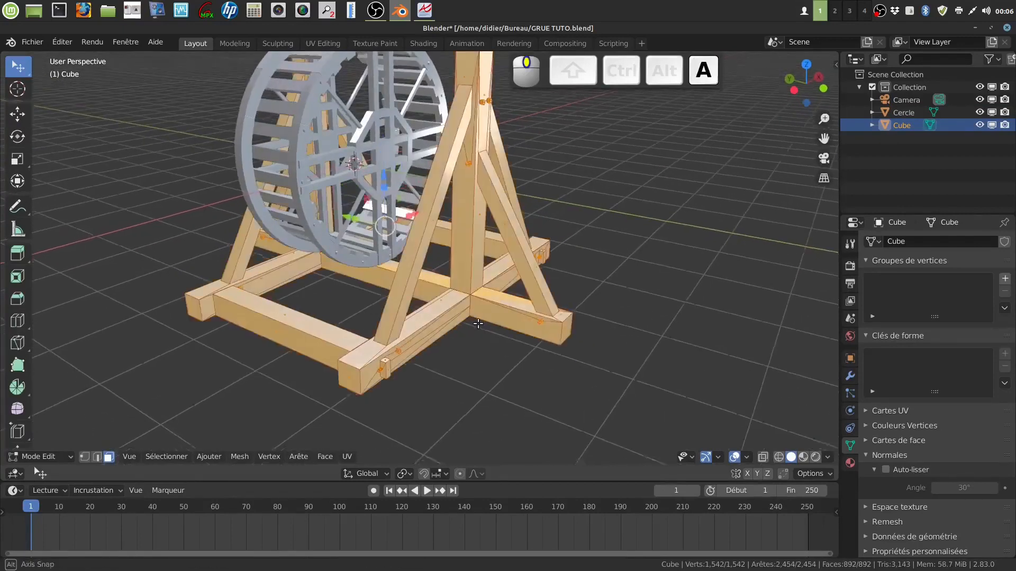
middle_click_drag(429, 368, 388, 384)
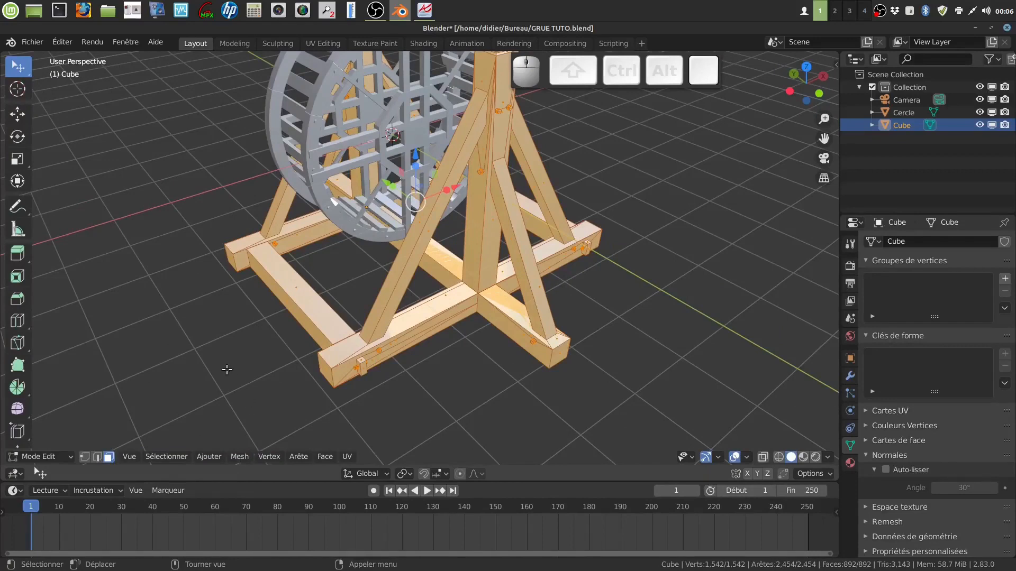
Step: Show the face orientation overlay and check the frame's normals in both Object Mode and Edit Mode, keeping the whole mesh selected
key("q")
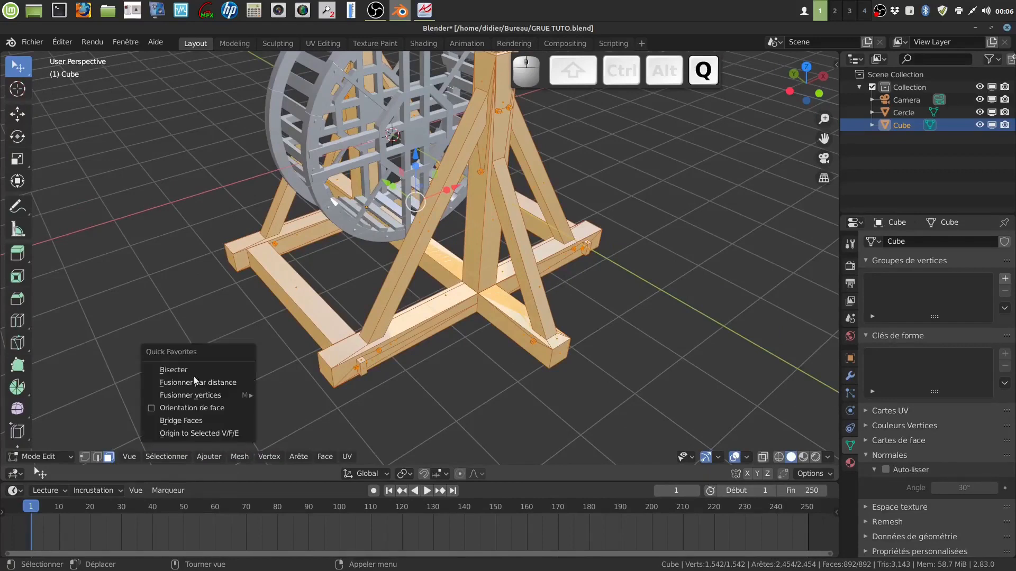
left_click(153, 405)
middle_click_drag(411, 366, 451, 322)
key("Tab")
middle_click_drag(461, 282, 344, 368)
key("Tab")
key("a")
key("a")
middle_click_drag(403, 349, 410, 352)
scroll(402, 357, "down", 2)
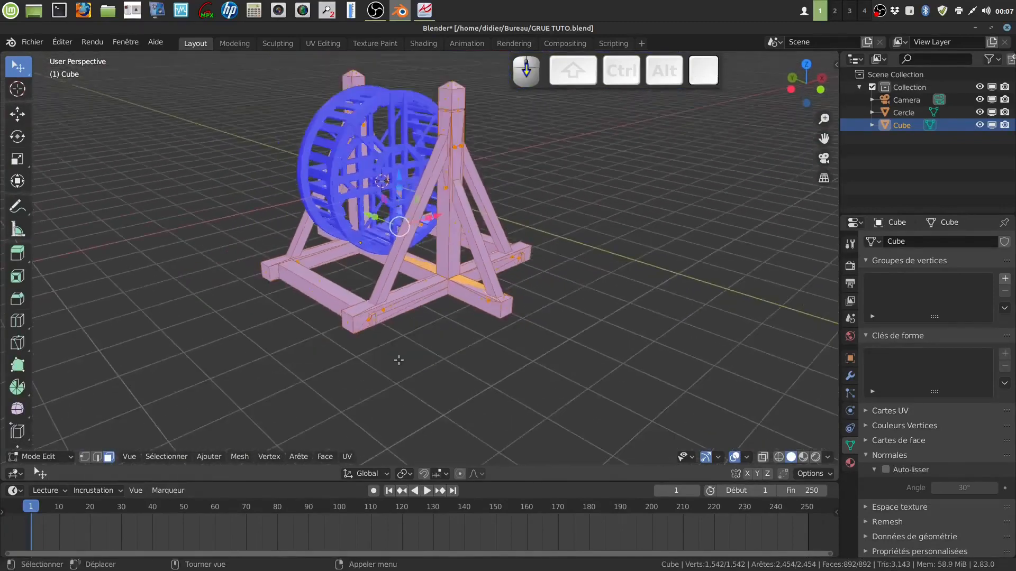
Step: Merge the frame's vertices by distance at 0.0001 m and return to Object Mode
left_click(240, 457)
mouse_move(261, 182)
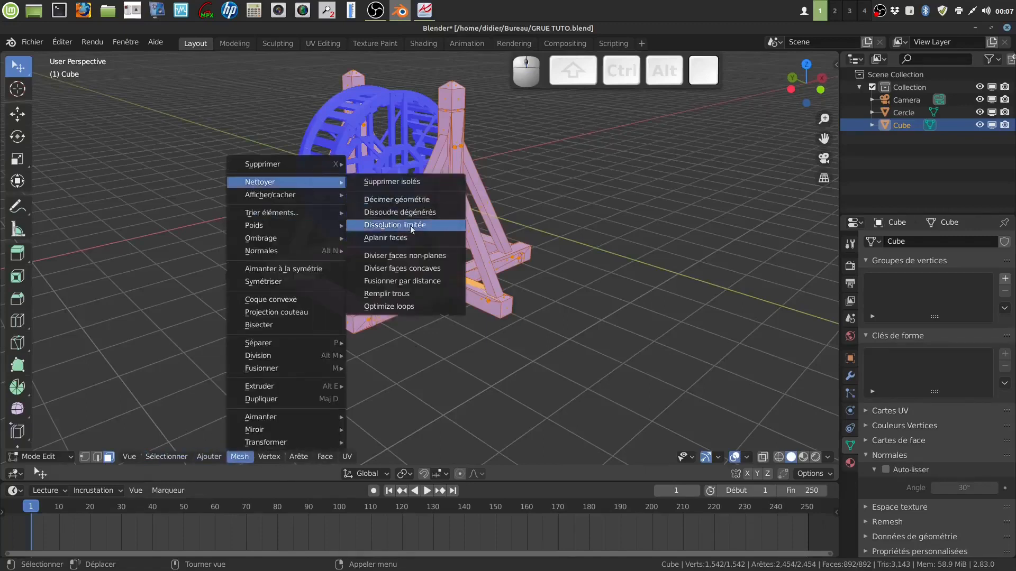
left_click(427, 282)
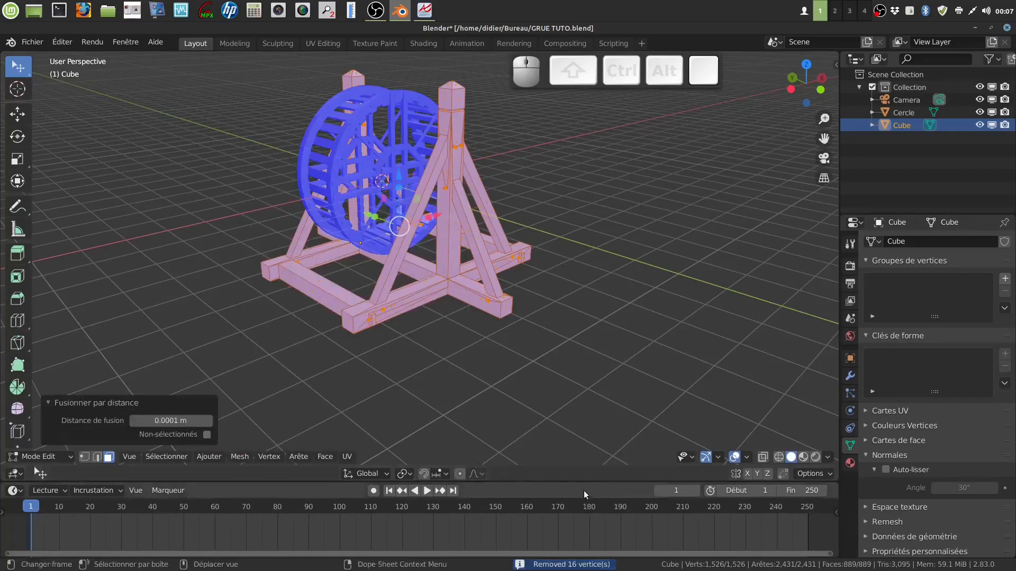
scroll(583, 399, "up", 4)
key("Tab")
Step: Check the face orientation around the frame, hide the overlay, and save the crane project under its existing name
scroll(583, 400, "down", 2)
middle_click_drag(583, 400, 625, 372)
middle_click_drag(412, 373, 450, 310, "shift")
scroll(509, 386, "up", 3)
middle_click_drag(381, 334, 448, 337)
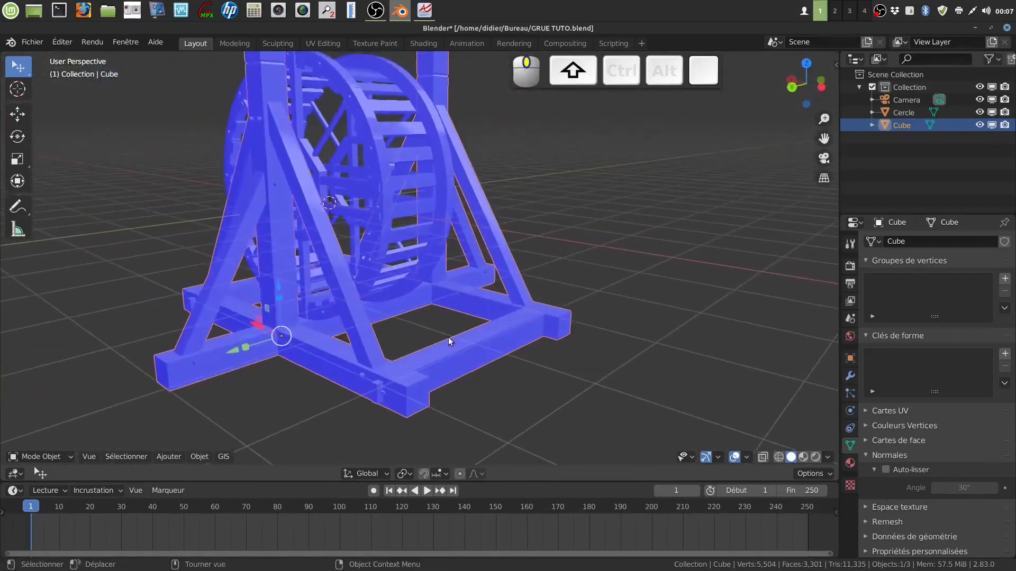
key("q")
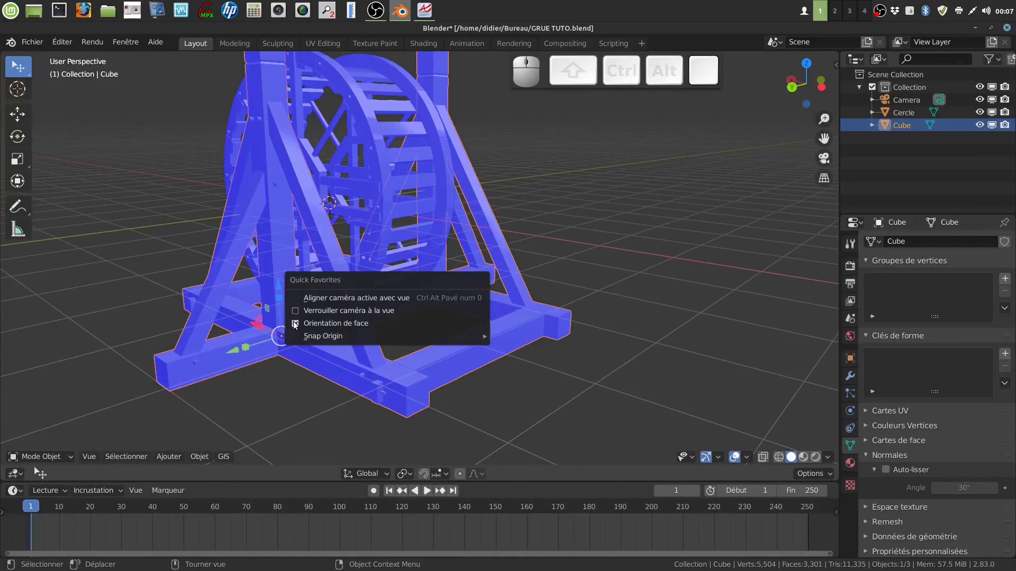
left_click(293, 322)
mouse_move(517, 320)
middle_mouse_down()
mouse_move(475, 323)
mouse_move(519, 308)
middle_mouse_up()
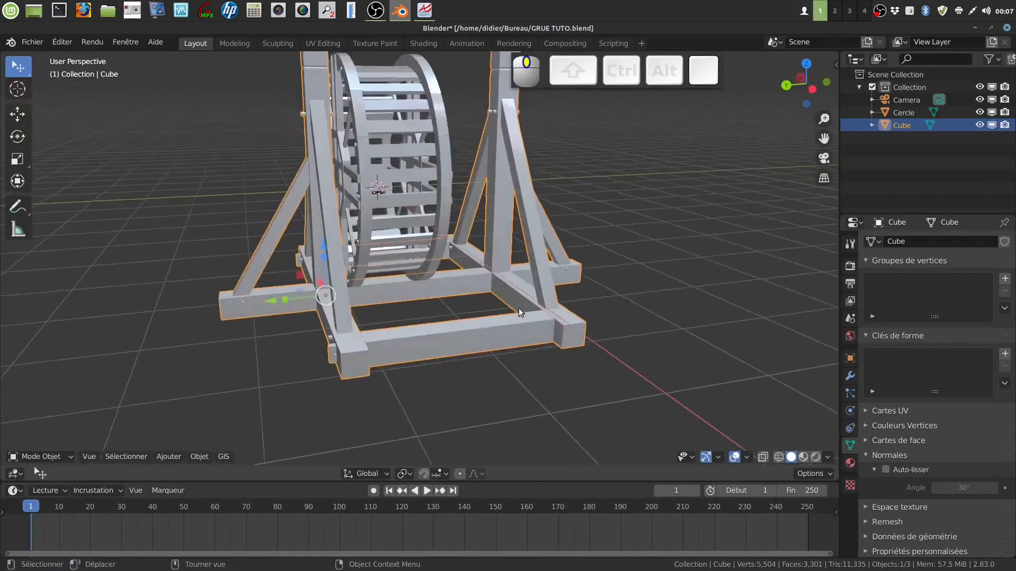
left_click(27, 40)
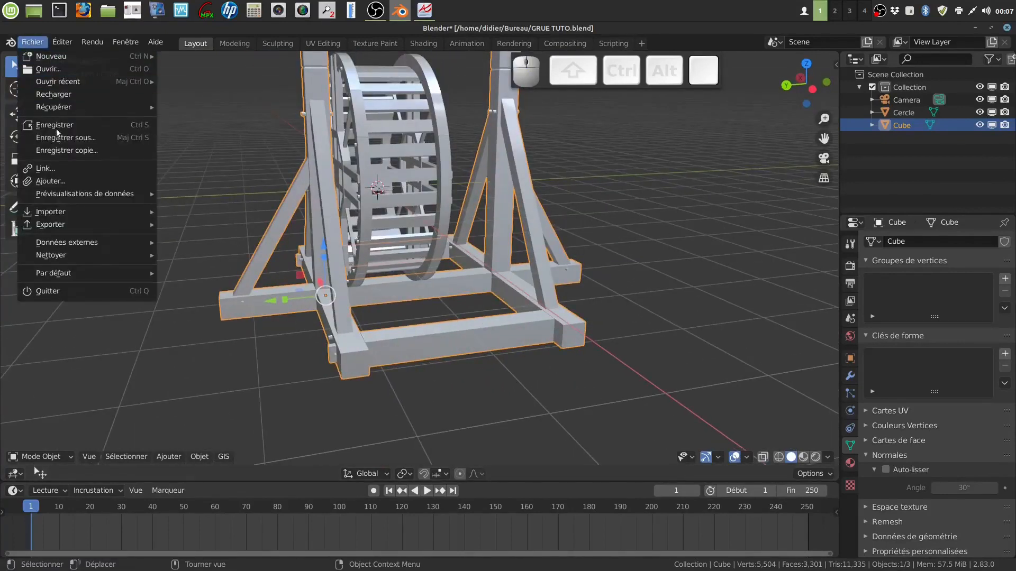
left_click(54, 127)
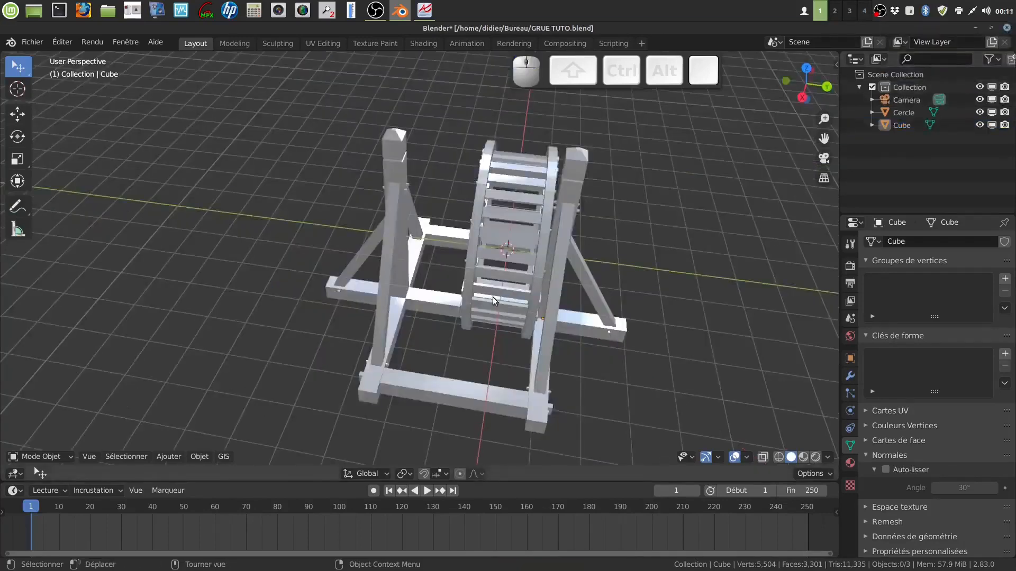
Step: Add a cube mesh at the scene's centre and scale it down uniformly to about 0.21
middle_click_drag(494, 297, 502, 224)
scroll(487, 286, "up", 2)
middle_click_drag(478, 281, 454, 264)
middle_click_drag(389, 290, 430, 334)
mouse_move(272, 406)
middle_mouse_down()
mouse_move(293, 398)
mouse_move(278, 401)
middle_mouse_up()
left_click(167, 456)
mouse_move(175, 443)
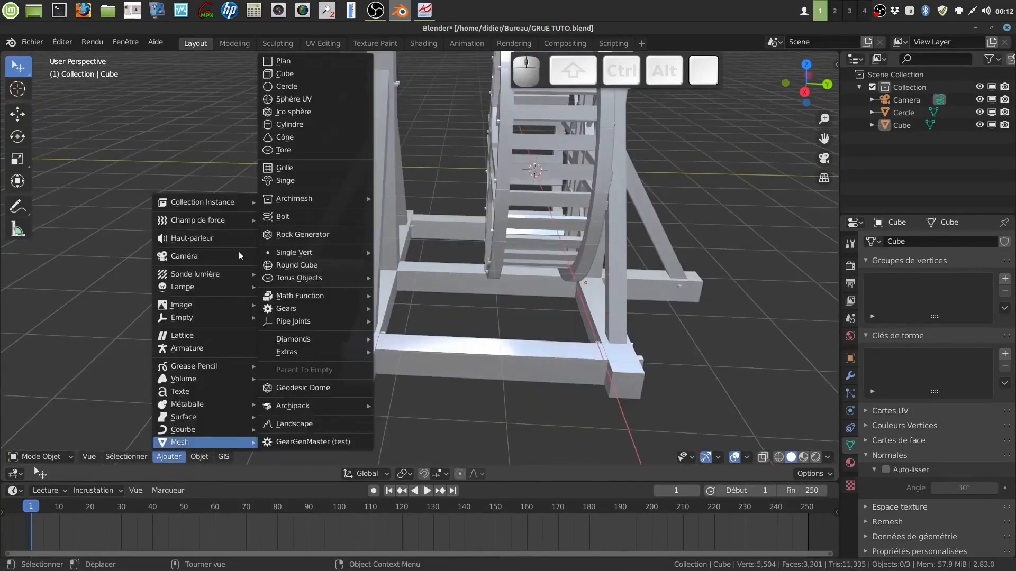
left_click(290, 77)
middle_click_drag(516, 182, 583, 244)
key("s")
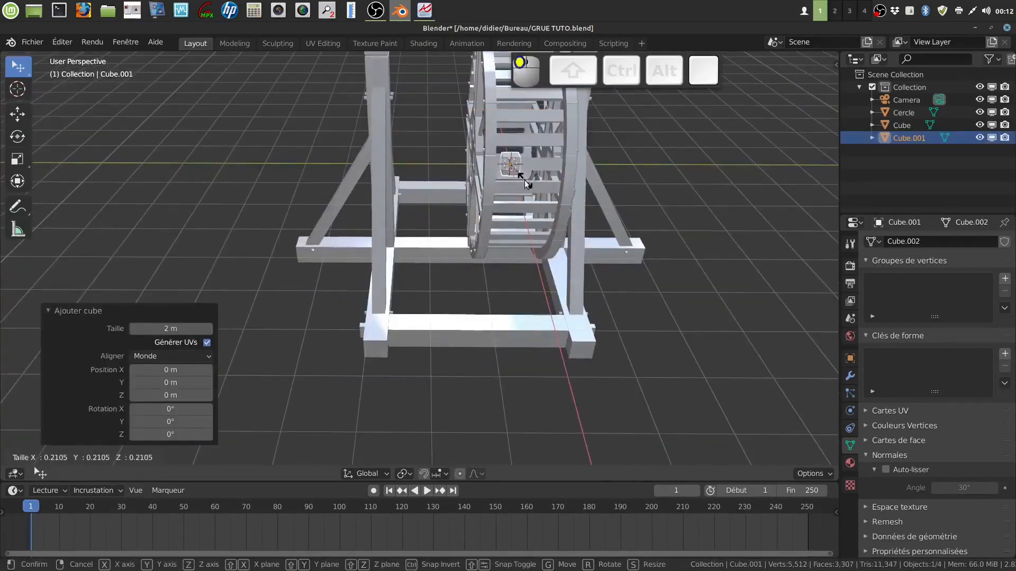
left_click(526, 180)
Step: Move the small cube about -2.04 m in Y and 2.10 m in X, into the frame's open bay beside the wheel
left_click_drag(564, 163, 481, 174)
middle_click_drag(482, 185, 496, 262)
key("KP_7")
scroll(447, 221, "up", 1)
scroll(448, 221, "up", 1)
middle_click_drag(444, 227, 529, 249, "shift")
scroll(478, 287, "up", 1)
middle_click_drag(477, 281, 457, 268, "shift")
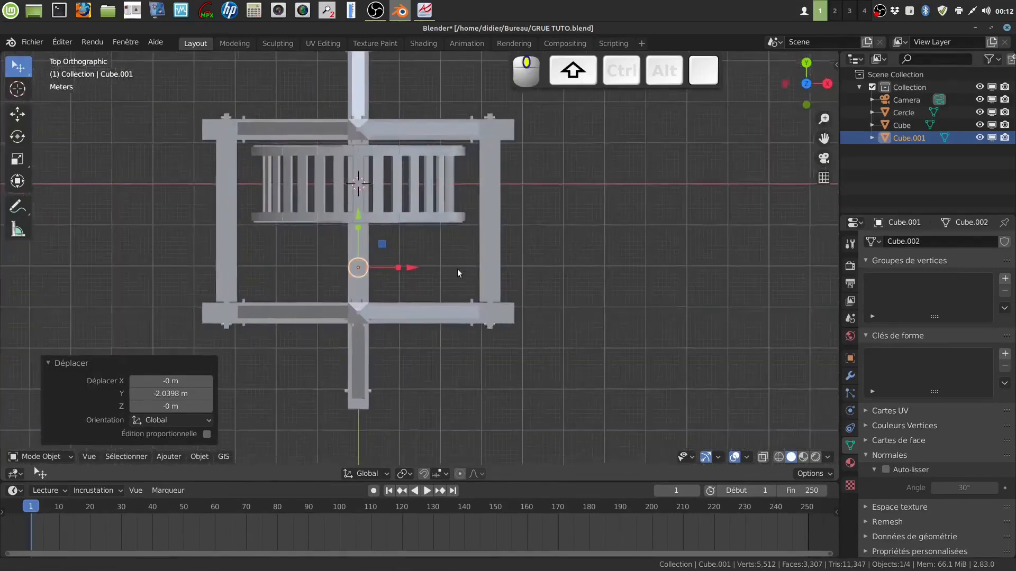
left_click_drag(416, 267, 501, 269)
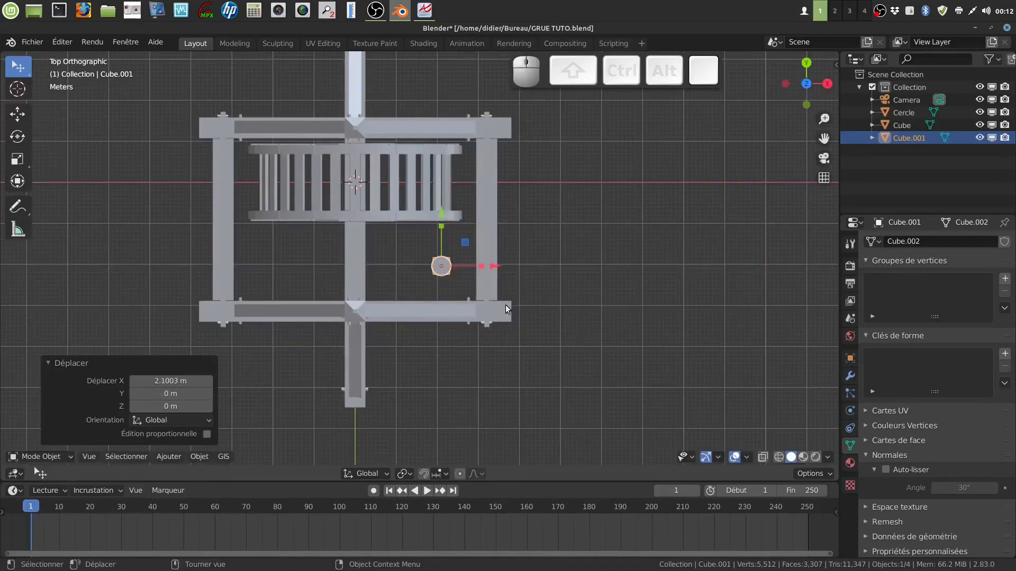
Step: Scale the cube uniformly by about 0.816 and stretch it by about 8.846 along X into a beam
scroll(506, 306, "up", 1)
key("s")
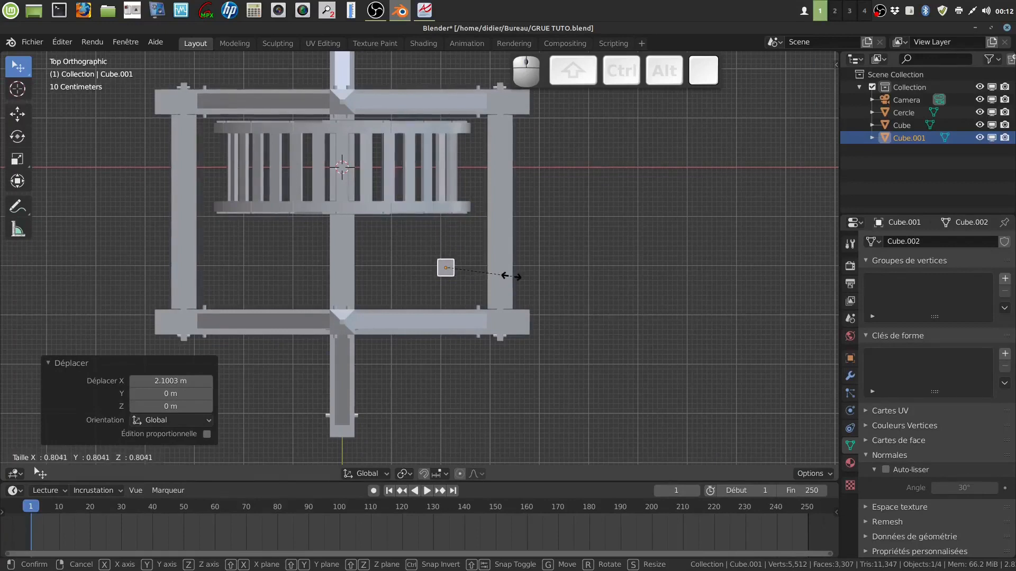
left_click(512, 279)
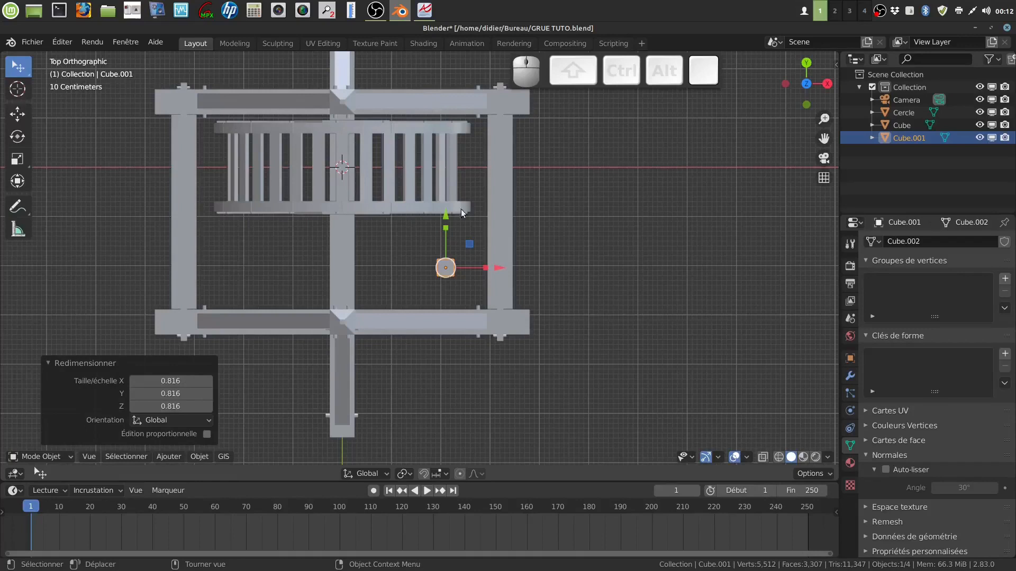
key("s")
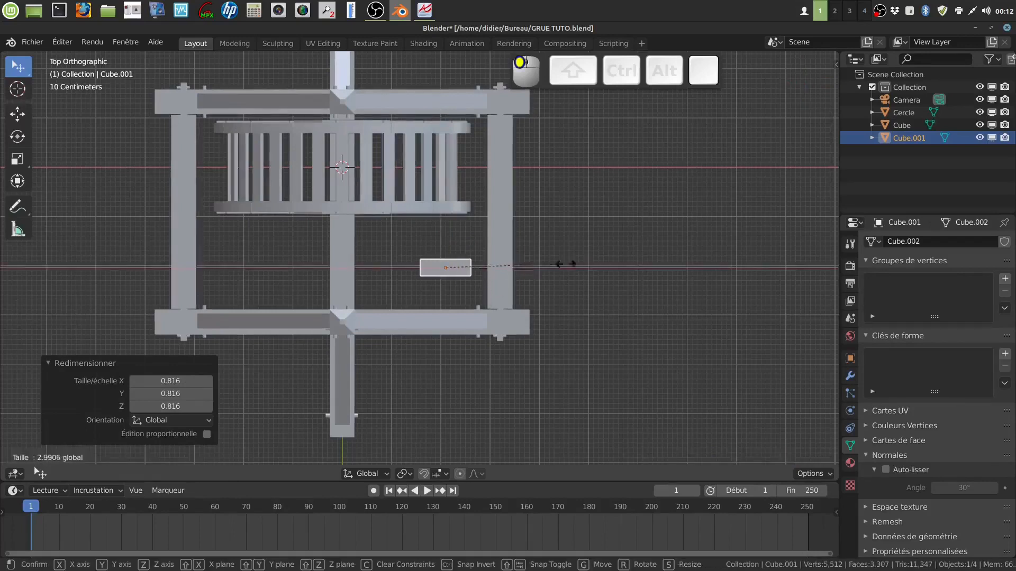
key("x")
left_click(790, 227)
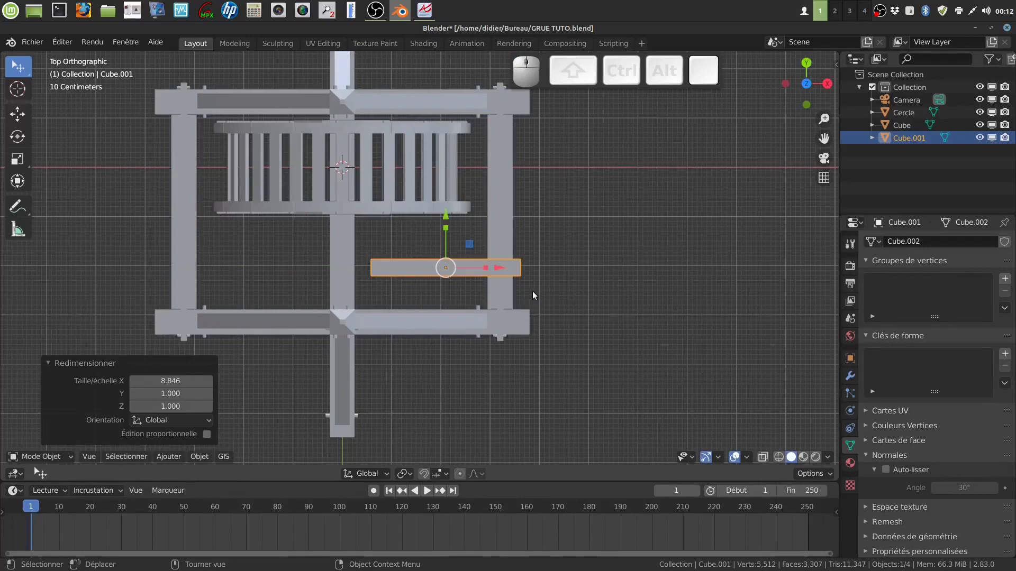
Step: Rotate the beam about 43.9° around Z and shift it about -0.043 m in X and -0.075 m in Y across the frame corner
key("r")
key("z")
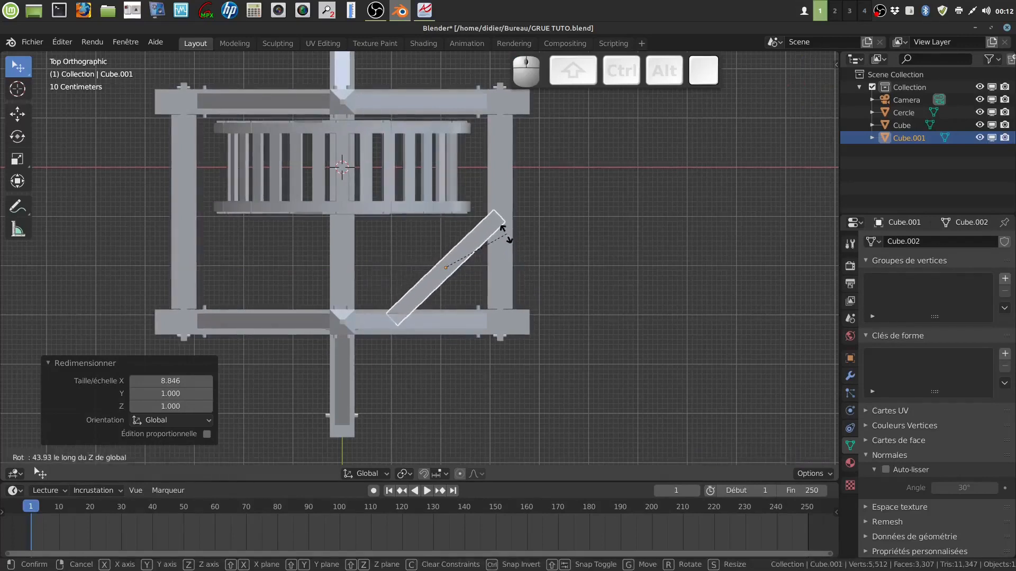
left_click(507, 235)
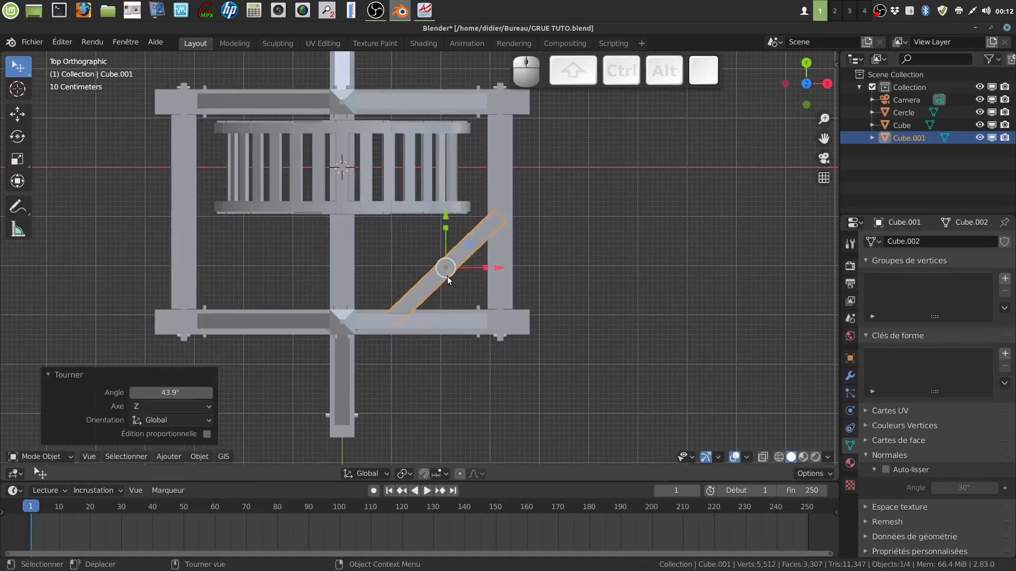
left_click_drag(499, 267, 496, 267)
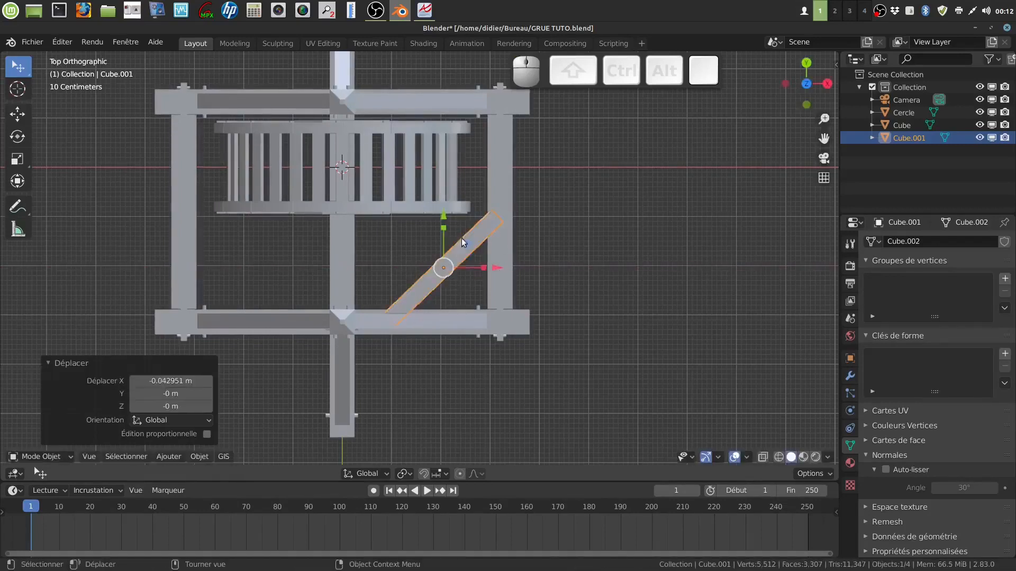
left_click_drag(442, 209, 444, 213)
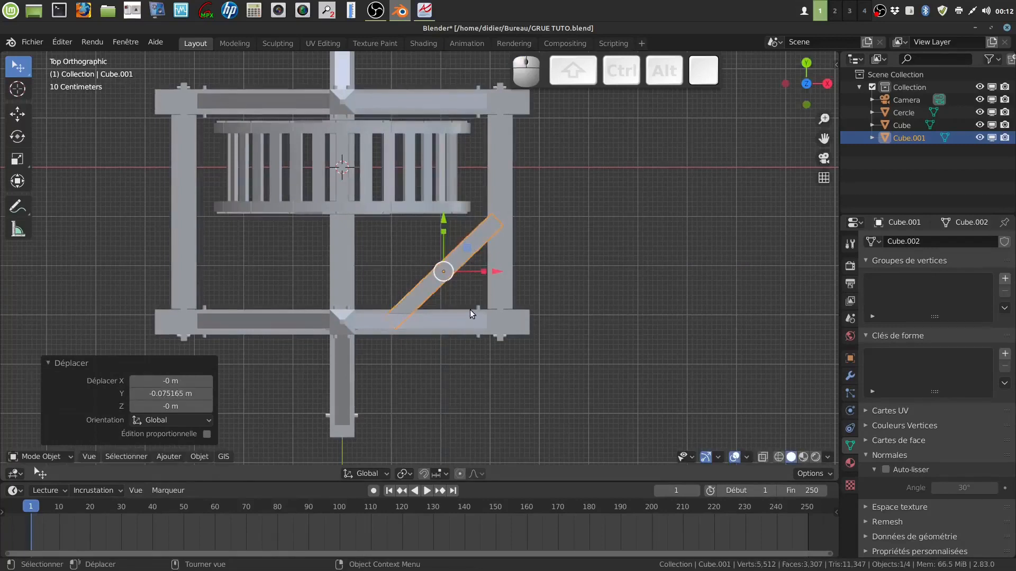
Step: Lower the diagonal beam about 2.70 m in Z, and raise it about 0.154 m to fit within the base beams' height
middle_click_drag(484, 323, 475, 260)
left_click_drag(511, 174, 533, 277)
mouse_move(533, 278)
middle_mouse_down()
mouse_move(552, 284)
mouse_move(539, 271)
middle_mouse_up()
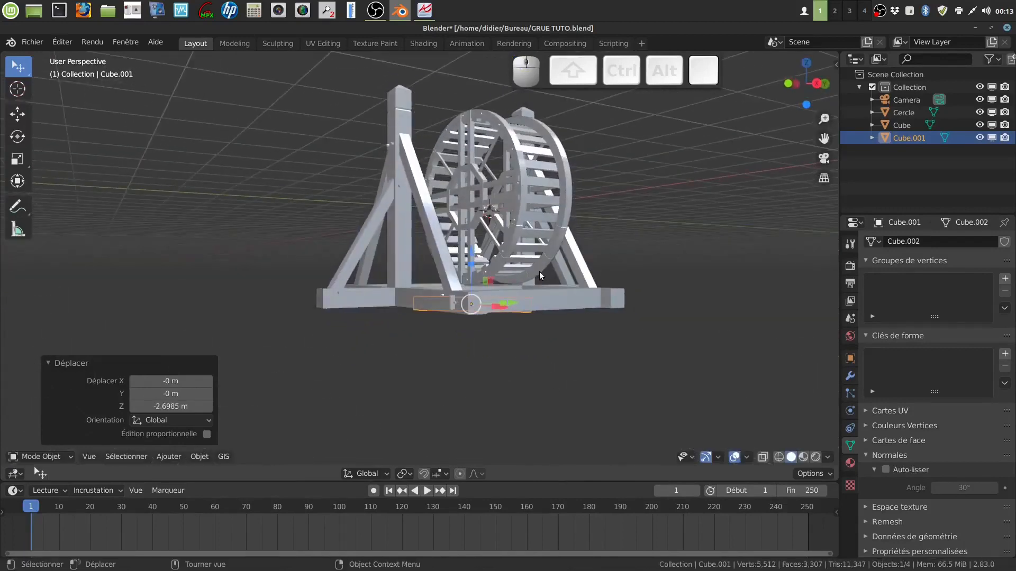
key("KP_1")
scroll(601, 165, "up", 5)
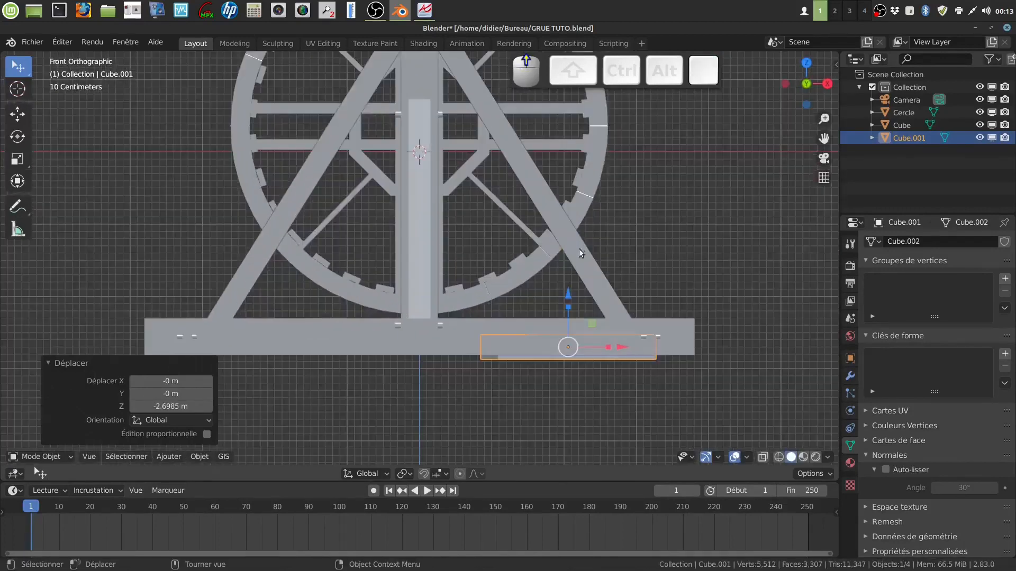
left_click_drag(567, 295, 569, 283)
left_click(569, 282)
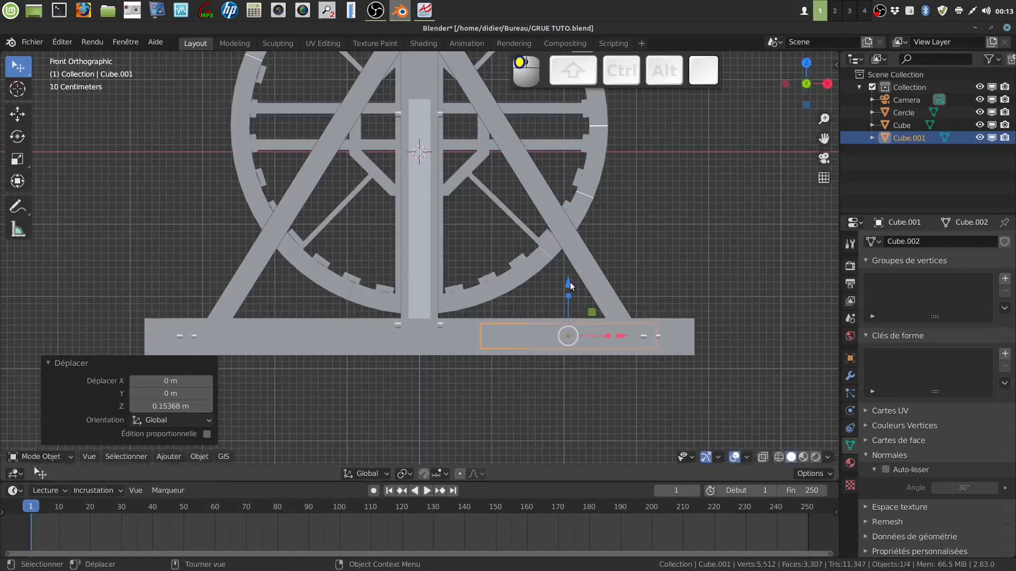
Step: Scale the diagonal beam uniformly by about 0.802
middle_click_drag(649, 265, 635, 314)
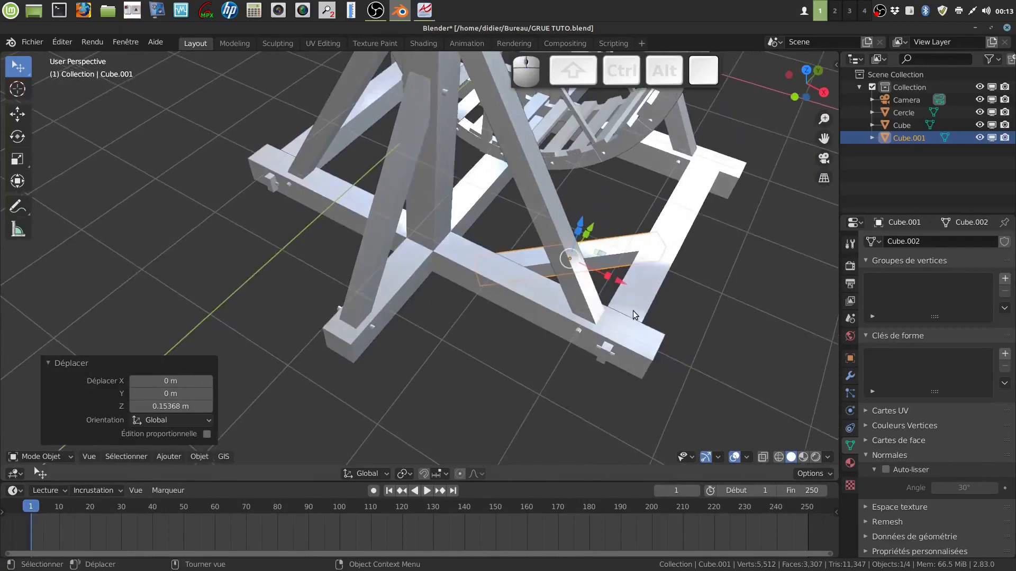
key("s")
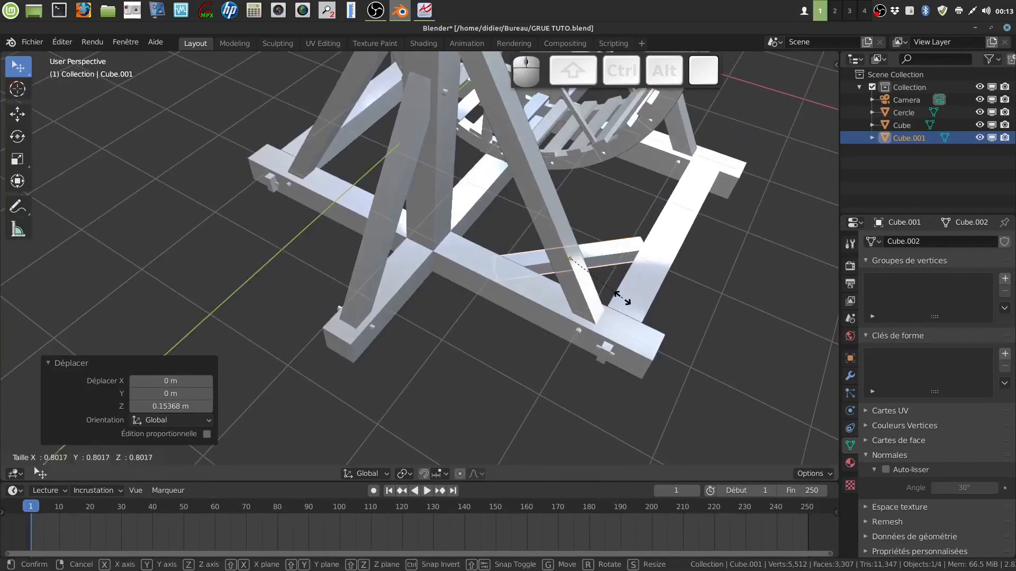
left_click(622, 300)
middle_click_drag(609, 329, 620, 306)
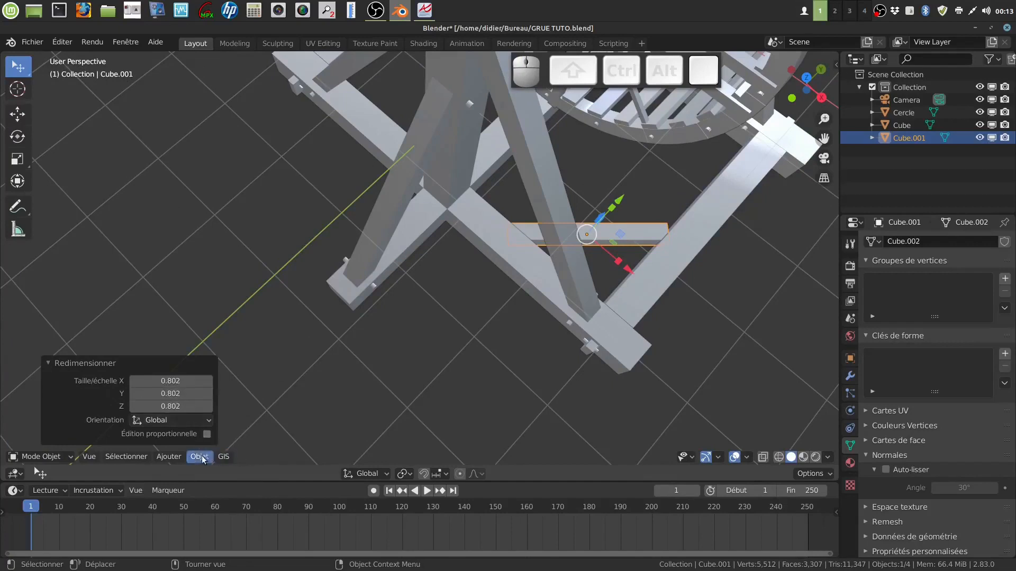
Step: Set the transform orientation to Normal and lengthen the diagonal beam by a factor of about 1.163 along its own X axis
left_click(386, 473)
left_click(353, 413)
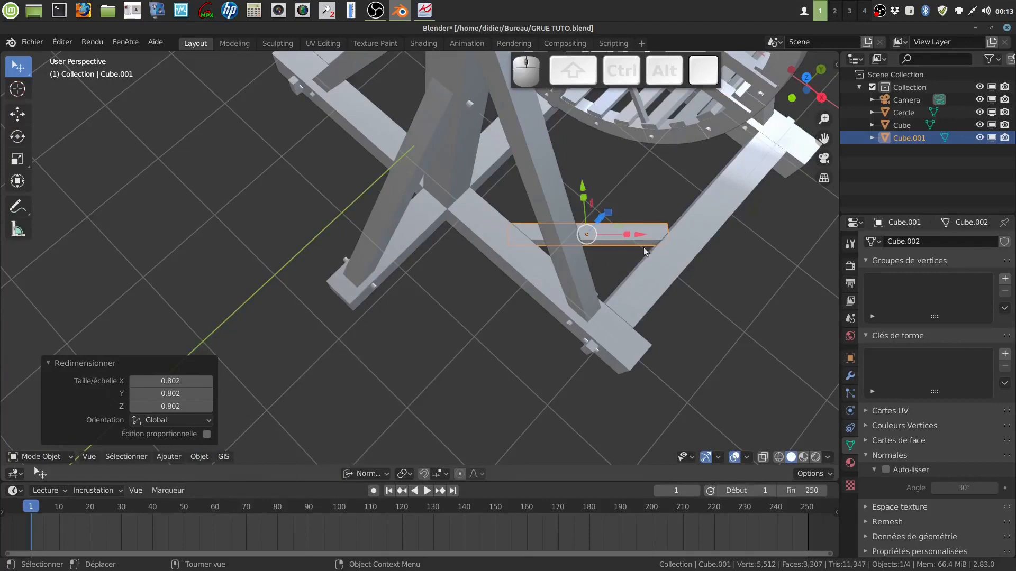
left_click_drag(629, 234, 633, 232)
Step: Set the transform orientation back to Global, duplicate the diagonal brace and move the copy about -3.44 m in X
mouse_move(656, 258)
middle_mouse_down()
mouse_move(642, 286)
mouse_move(667, 272)
mouse_move(642, 272)
mouse_move(683, 268)
mouse_move(662, 275)
middle_mouse_up()
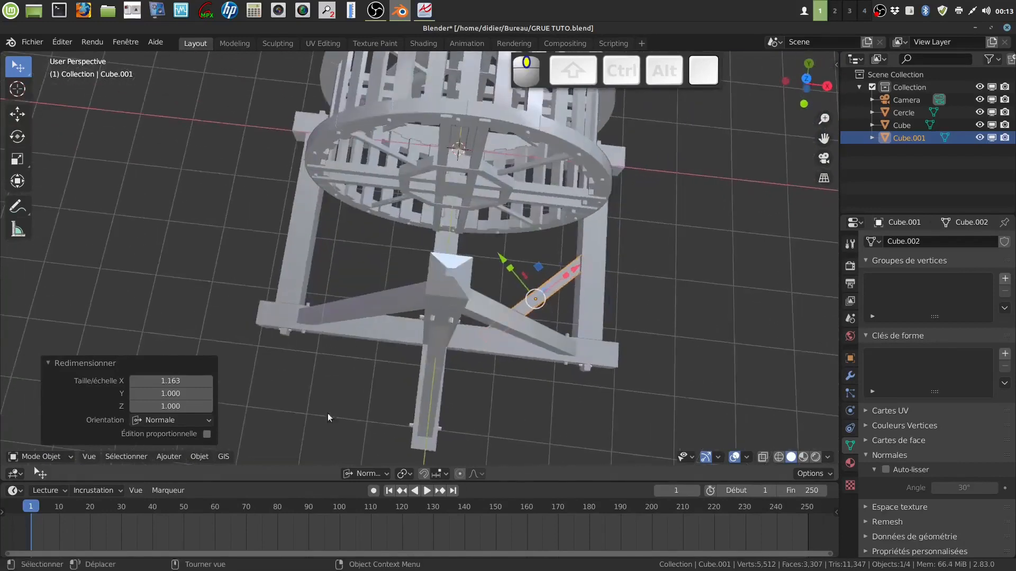
left_click(382, 473)
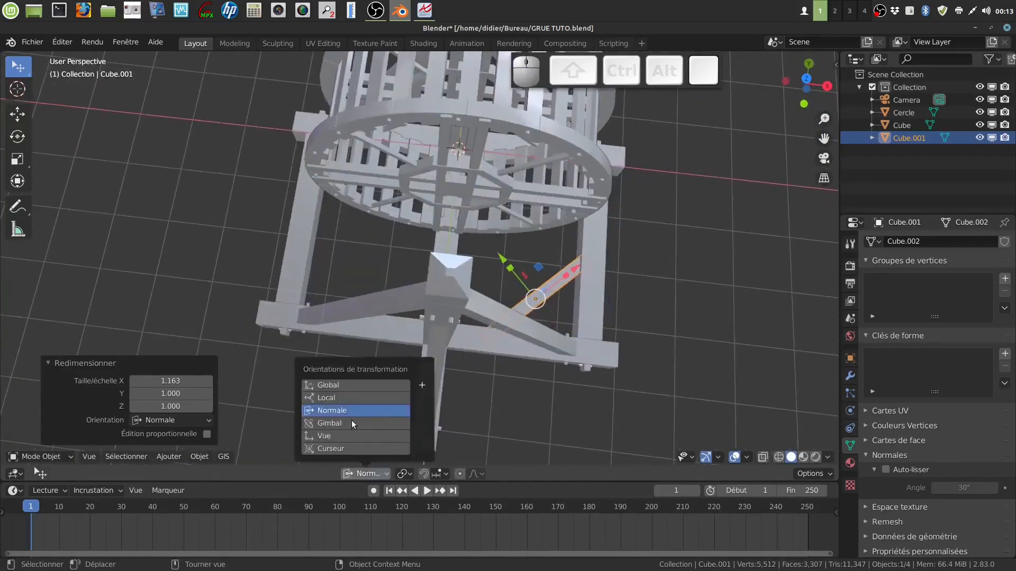
left_click(341, 386)
middle_click_drag(503, 351, 501, 349)
key("KP_7")
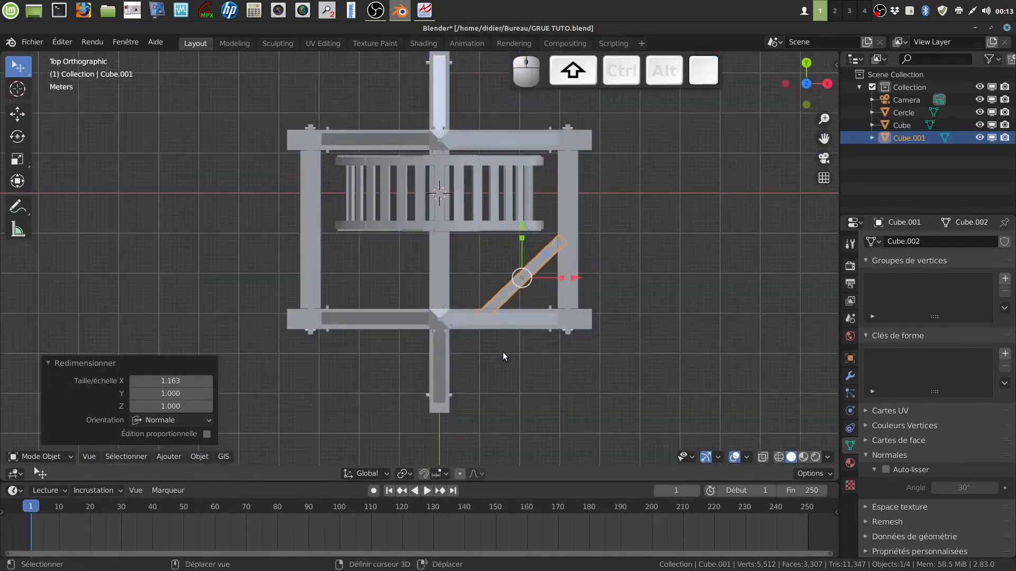
key("shift+d")
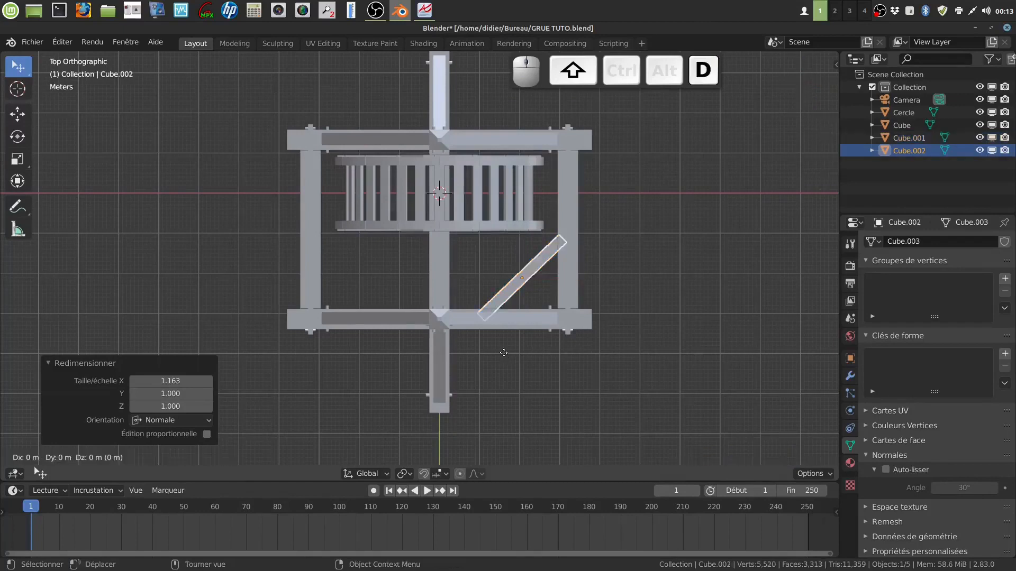
left_click(503, 353)
left_click_drag(569, 278, 443, 301)
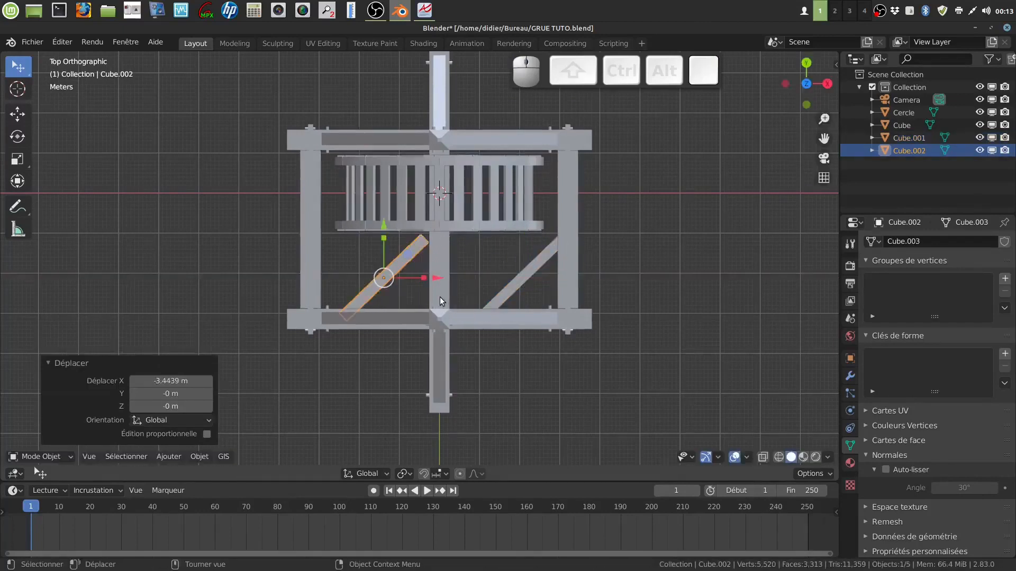
Step: Rotate the copied brace 180° and another 90° around Z, and move it about -0.79 m in X across the opposite frame corner
type("rz")
type("180")
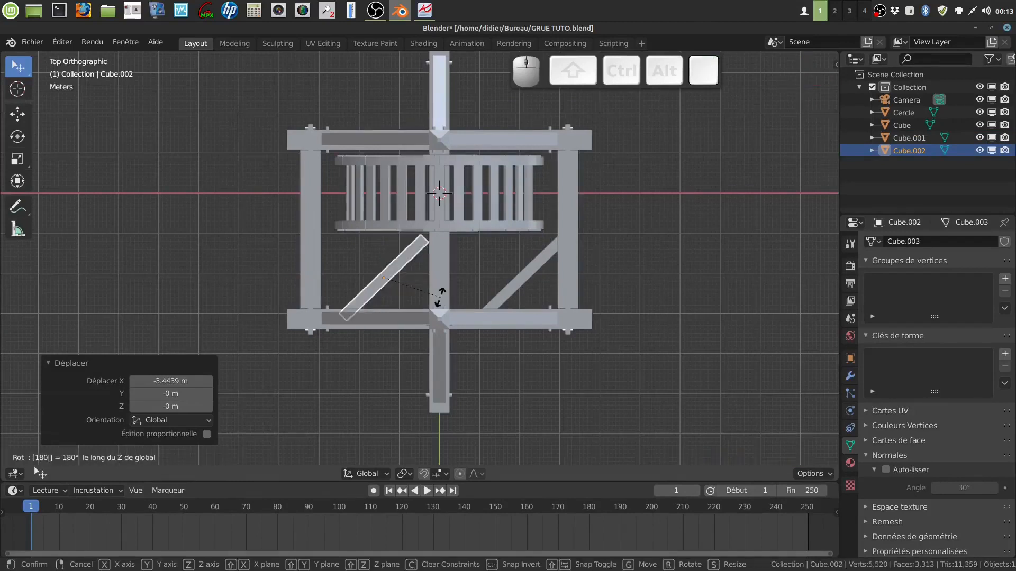
left_click(439, 297)
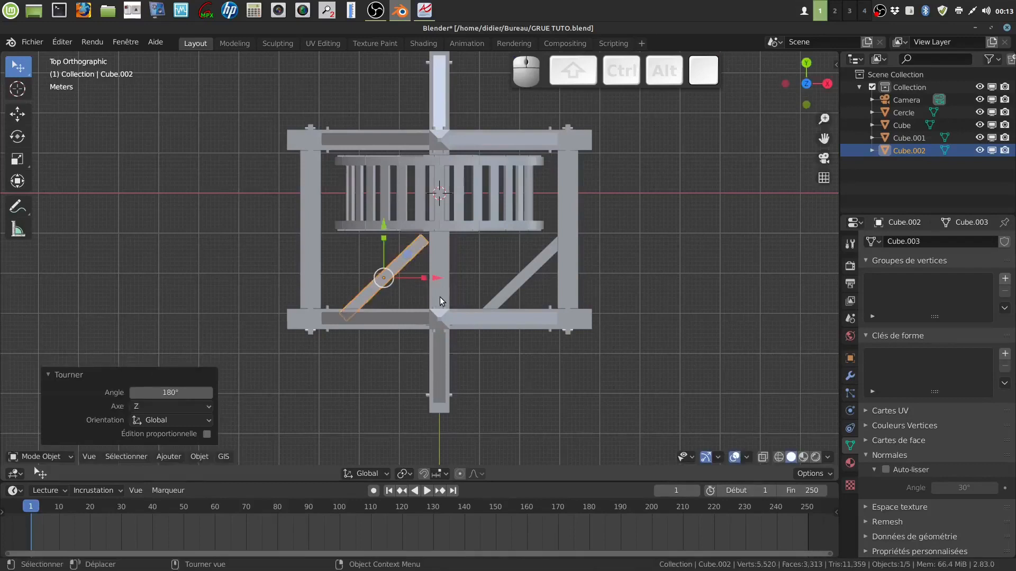
type("rz9")
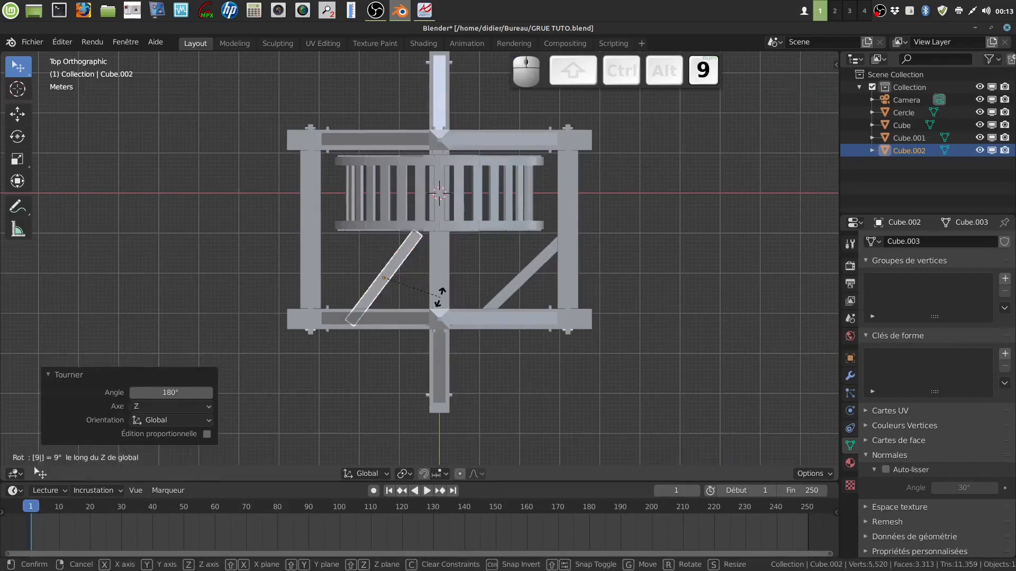
type("0")
left_click(440, 297)
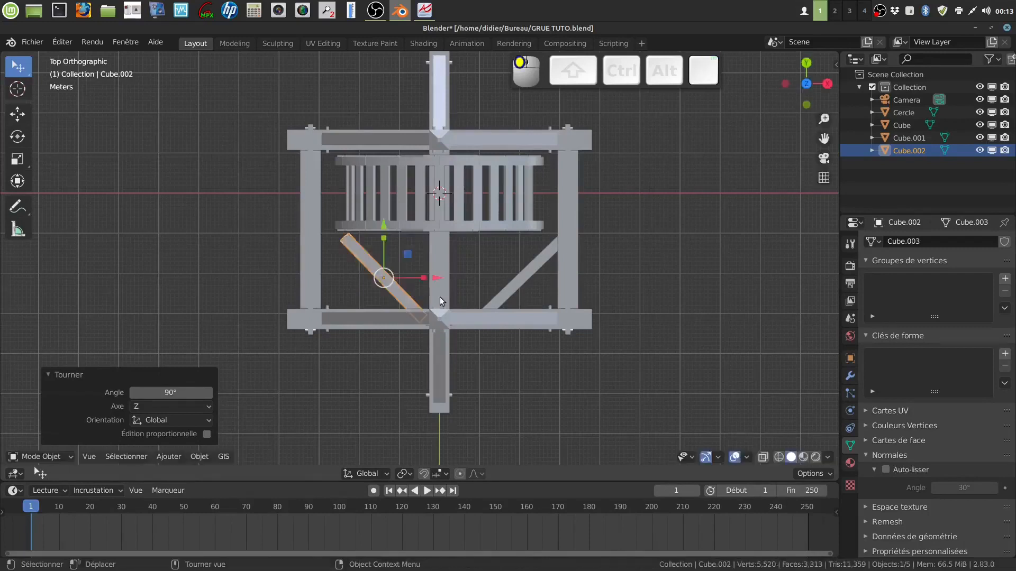
left_click_drag(438, 280, 407, 279)
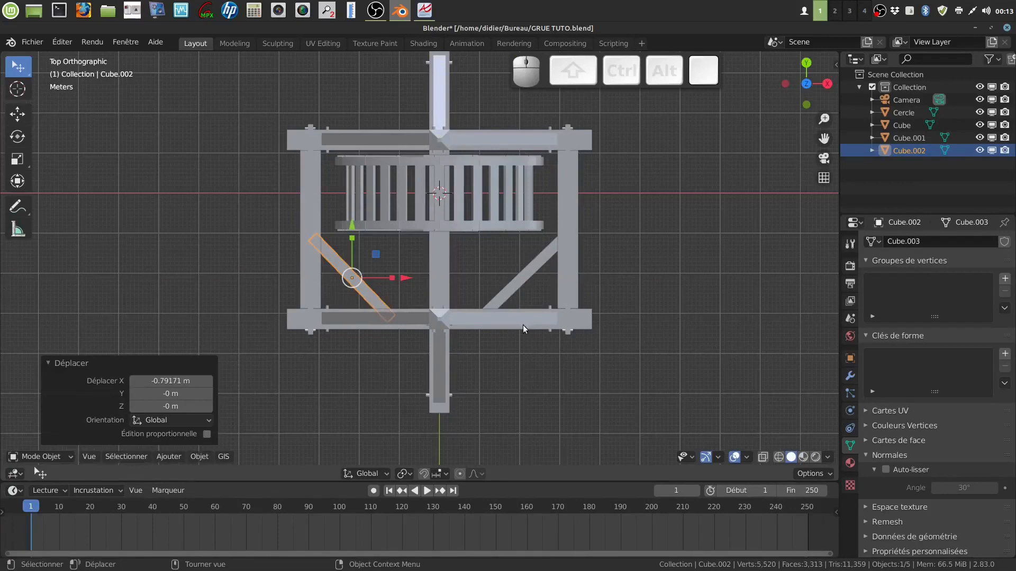
Step: Join the two diagonal braces into a single object
left_click(525, 280, "shift")
right_click(525, 280)
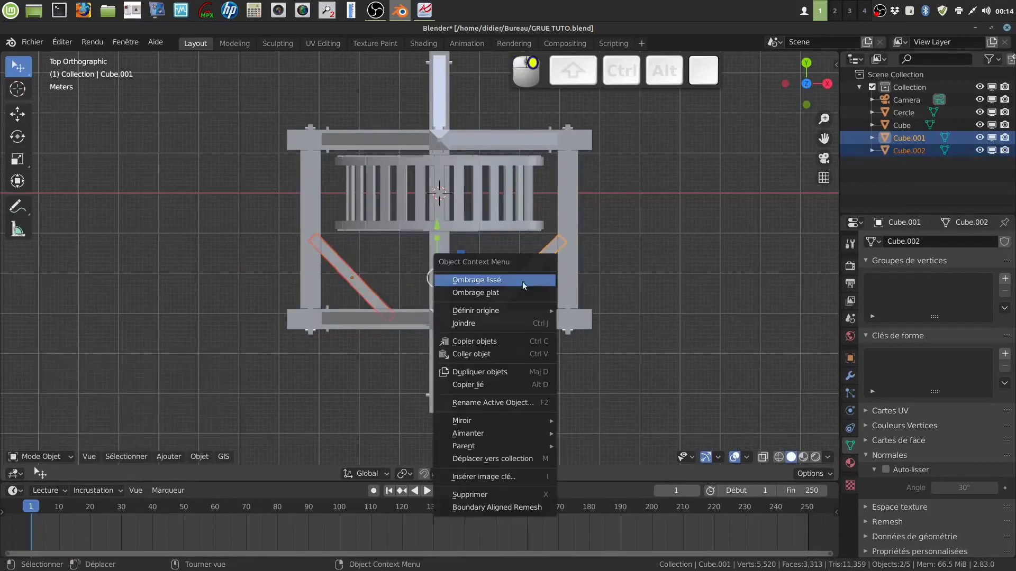
left_click(496, 324)
Step: Merge the joined braces into the crane frame with a Boolean union, and deselect everything
middle_click_drag(496, 325, 534, 276)
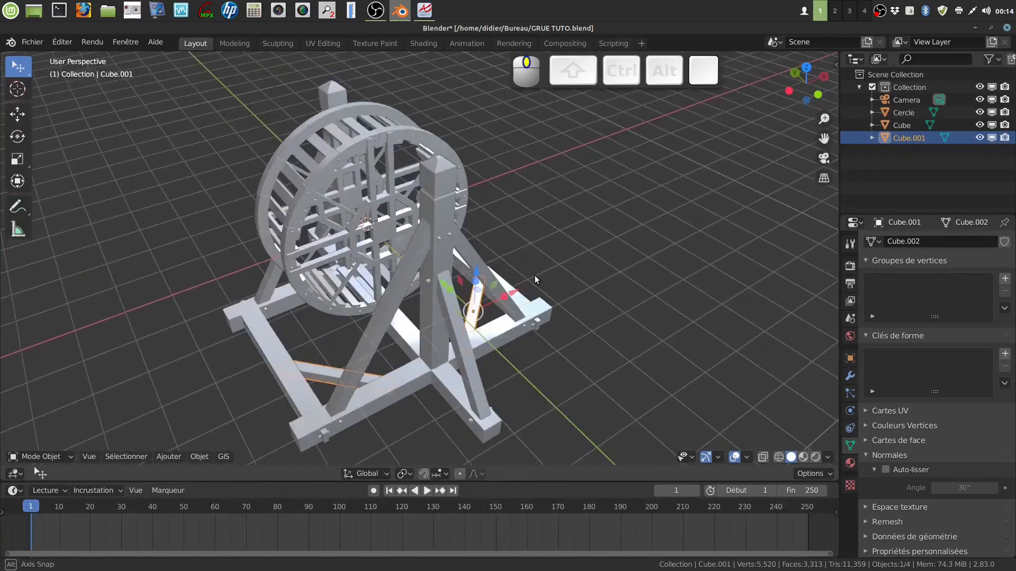
middle_click_drag(489, 339, 491, 301, "shift")
scroll(465, 374, "up", 2)
middle_click_drag(480, 320, 466, 348)
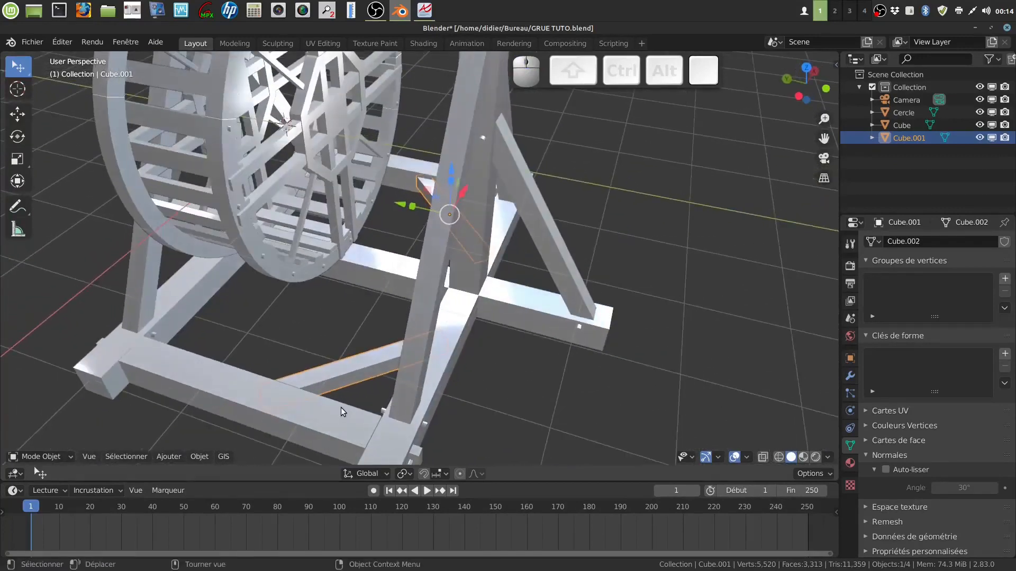
key("shift")
left_click(325, 415, "shift")
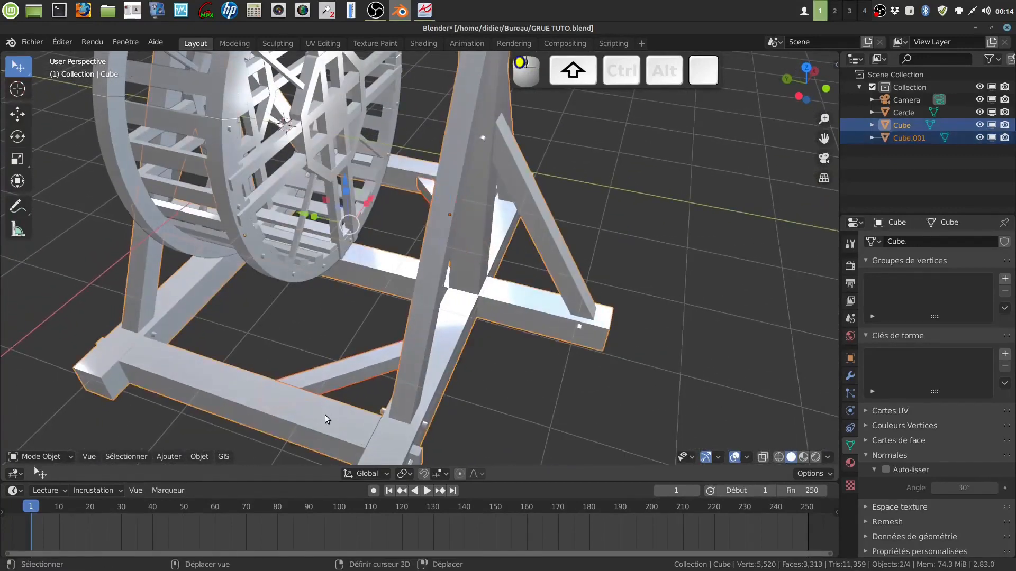
scroll(536, 395, "down", 1)
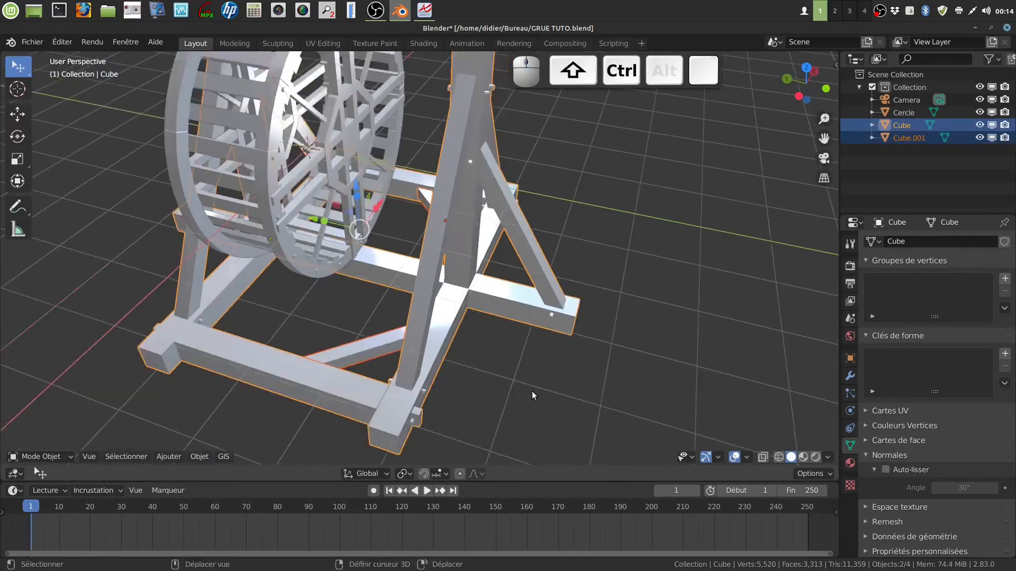
key("ctrl+shift+KP_Add")
left_click(531, 396)
Step: Add a cylinder mesh and move it about 3.63 m along X, clear of the treadwheel
middle_click_drag(532, 396, 456, 355)
mouse_move(522, 348)
middle_mouse_down()
mouse_move(348, 385)
mouse_move(412, 363)
mouse_move(332, 367)
mouse_move(458, 395)
mouse_move(421, 353)
mouse_move(443, 354)
mouse_move(450, 370)
mouse_move(427, 357)
mouse_move(433, 349)
mouse_move(401, 348)
mouse_move(519, 350)
mouse_move(506, 357)
middle_mouse_up()
scroll(529, 347, "up", 2)
scroll(519, 340, "down", 3)
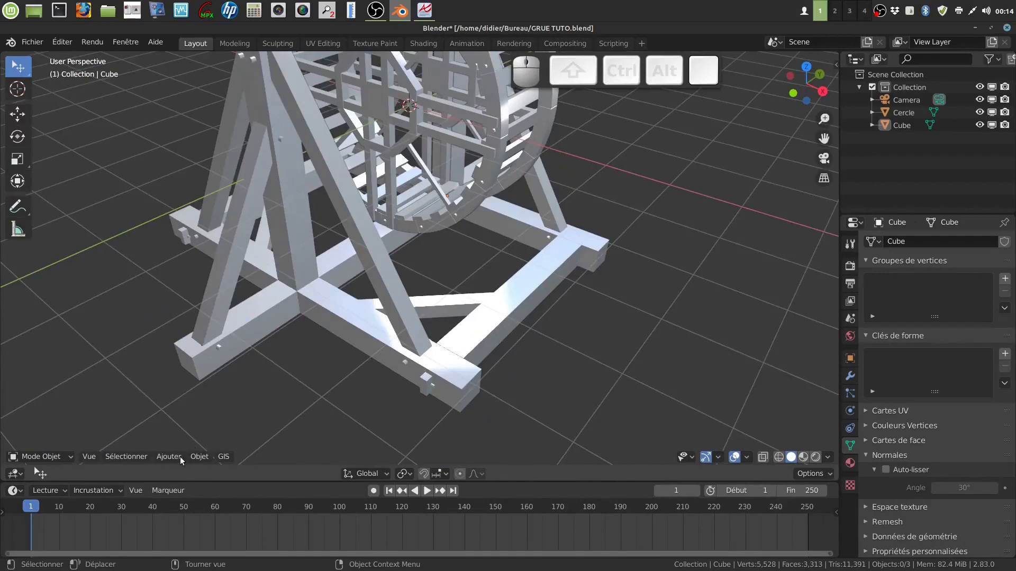
left_click(166, 456)
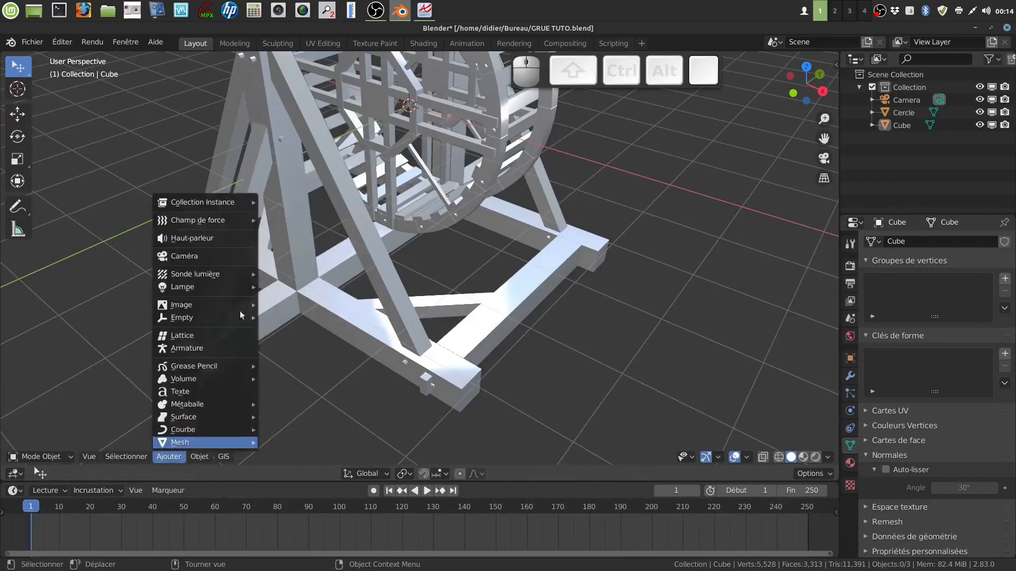
mouse_move(182, 442)
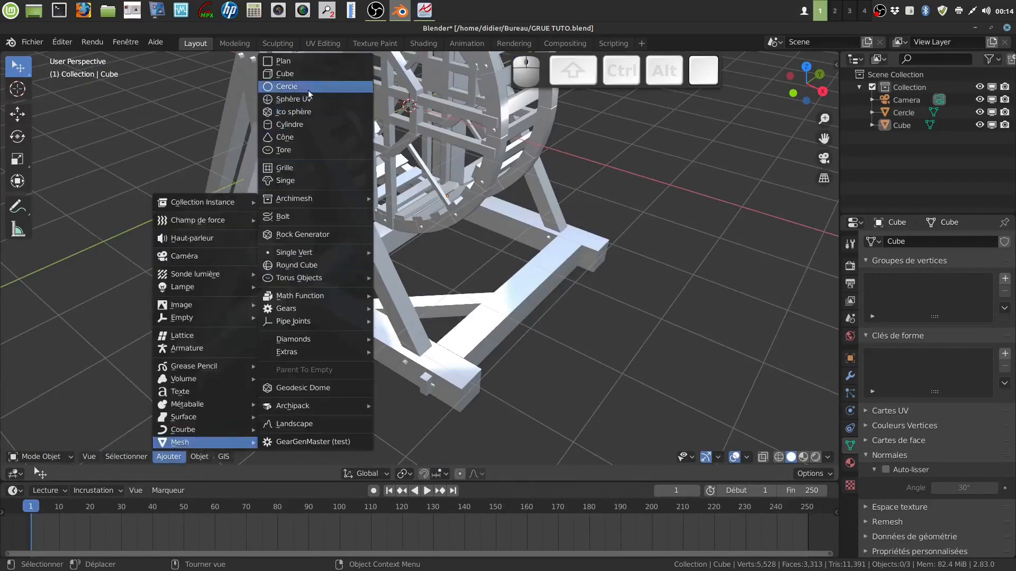
left_click(298, 125)
scroll(532, 240, "down", 3)
middle_click_drag(511, 243, 524, 246)
key("g")
key("x")
left_click(588, 289)
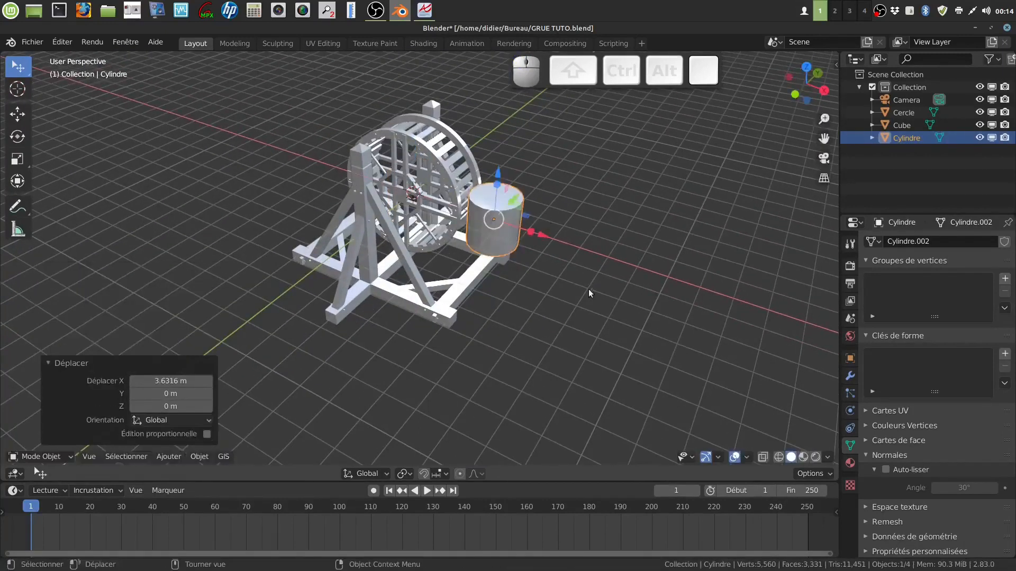
Step: Shape the cylinder into a thin peg: scale it uniformly by about 0.146, stretch it along Z, and scale it uniformly by about 0.461
key("s")
left_click(509, 232)
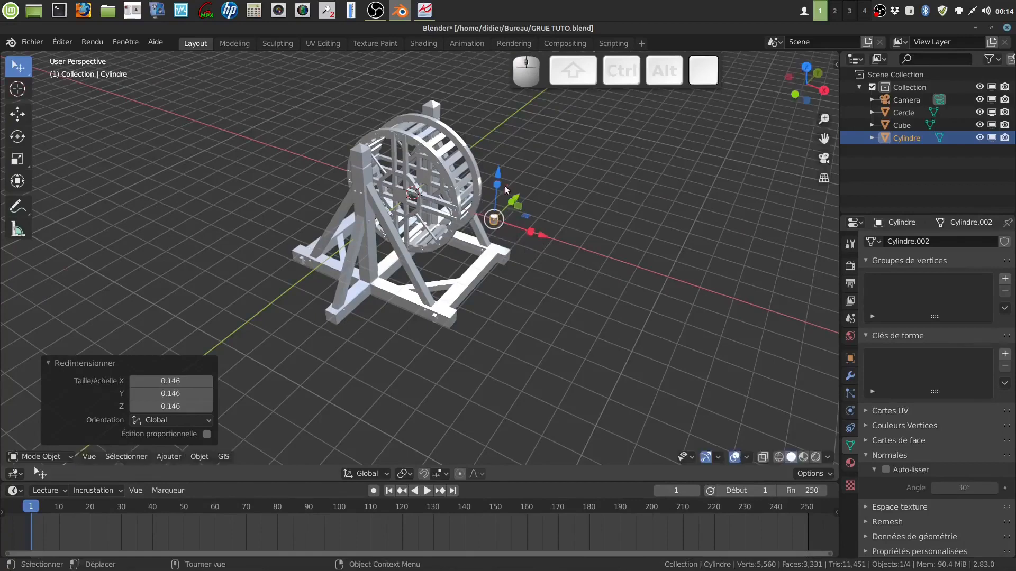
key("s")
key("z")
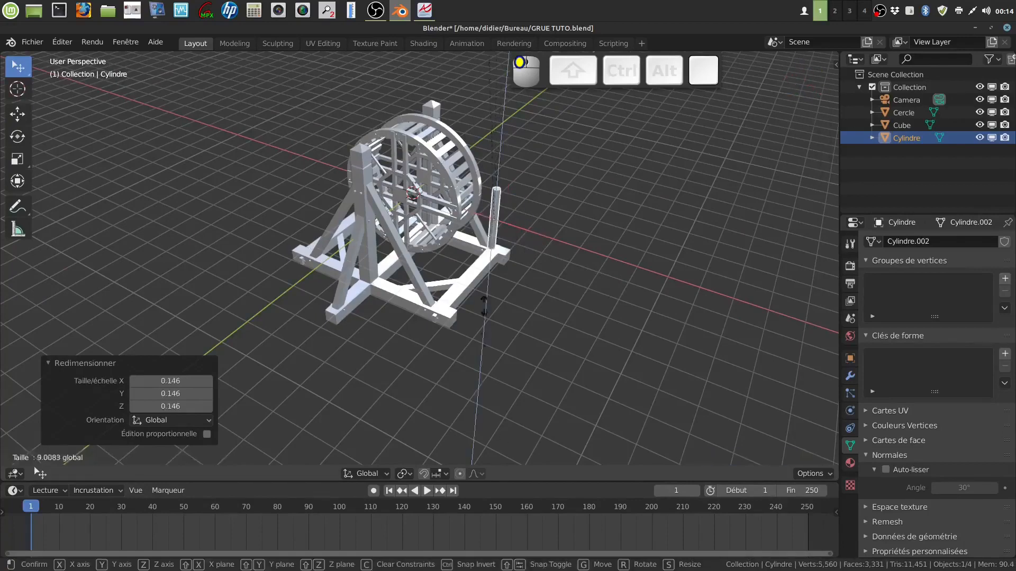
left_click(592, 287)
key("s")
left_click(523, 279)
Step: Move the peg about -0.51 m in X and -1.20 m in Y onto the brace's side-beam joint, and lower it about 2.82 m
middle_click_drag(523, 279, 534, 367)
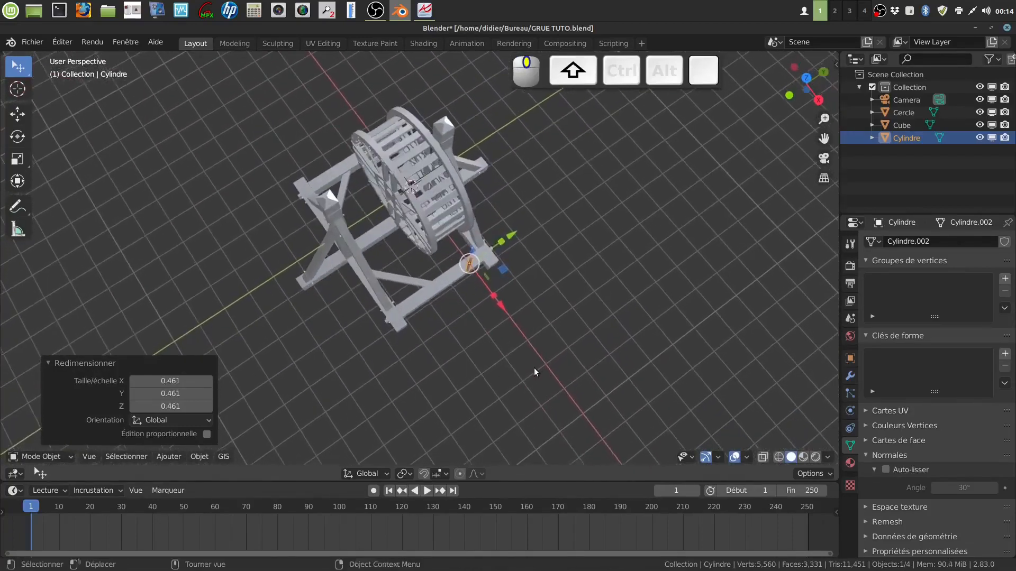
key("KP_7")
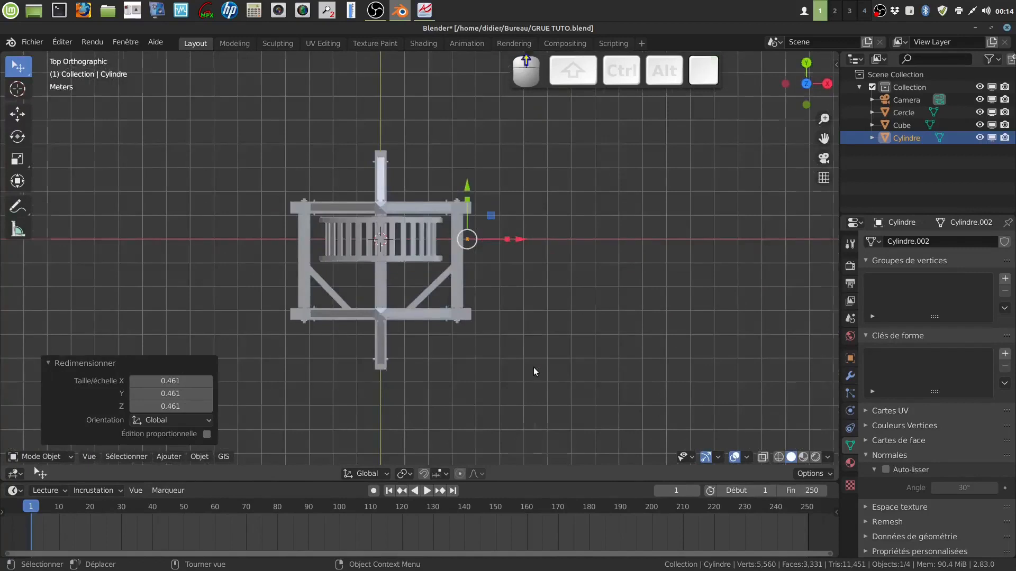
scroll(535, 328, "up", 4)
middle_click_drag(538, 284, 545, 260, "shift")
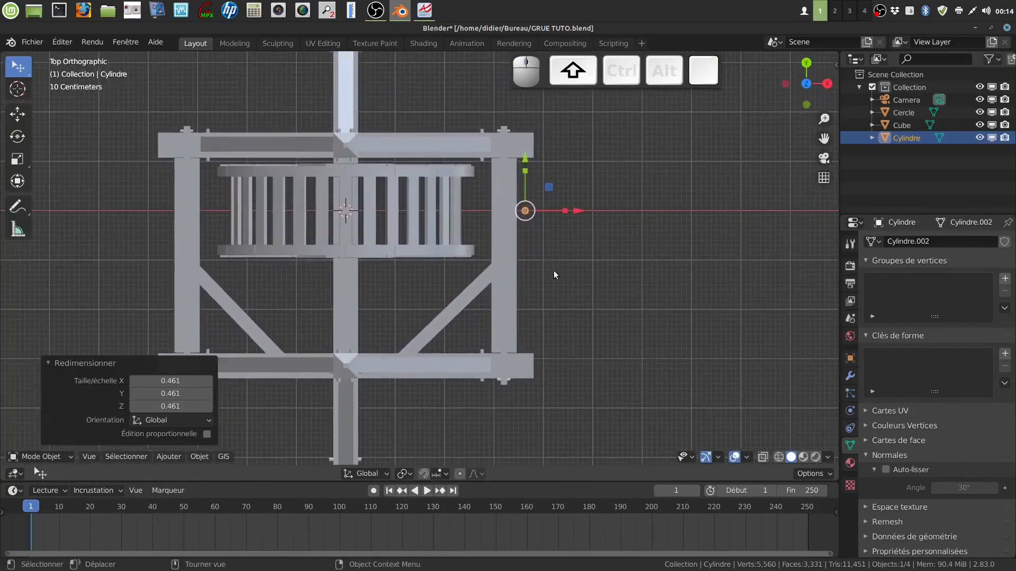
key("g")
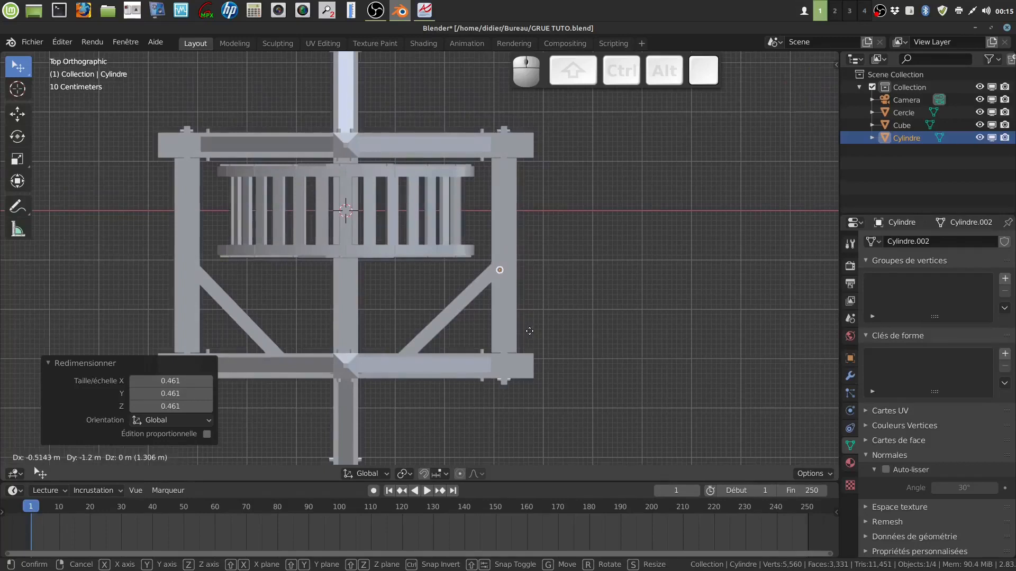
left_click(530, 332)
middle_click_drag(565, 318, 558, 116)
left_click_drag(541, 109, 548, 203)
Step: Scale the peg uniformly by about 0.714, shorten it along Z, and raise it about 0.026 m through the side beam
scroll(545, 298, "up", 2)
scroll(377, 336, "up", 3)
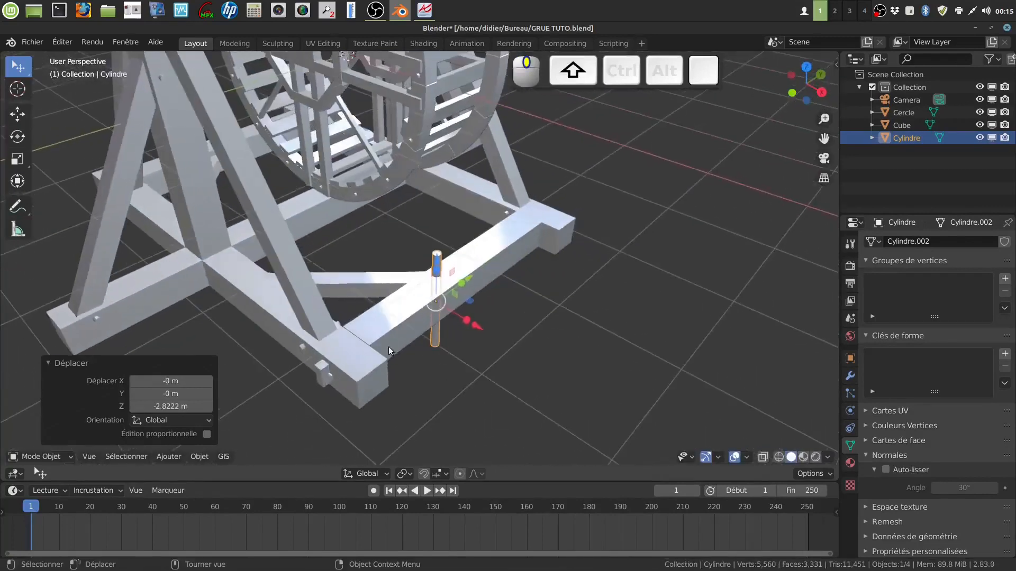
scroll(435, 363, "up", 3)
key("s")
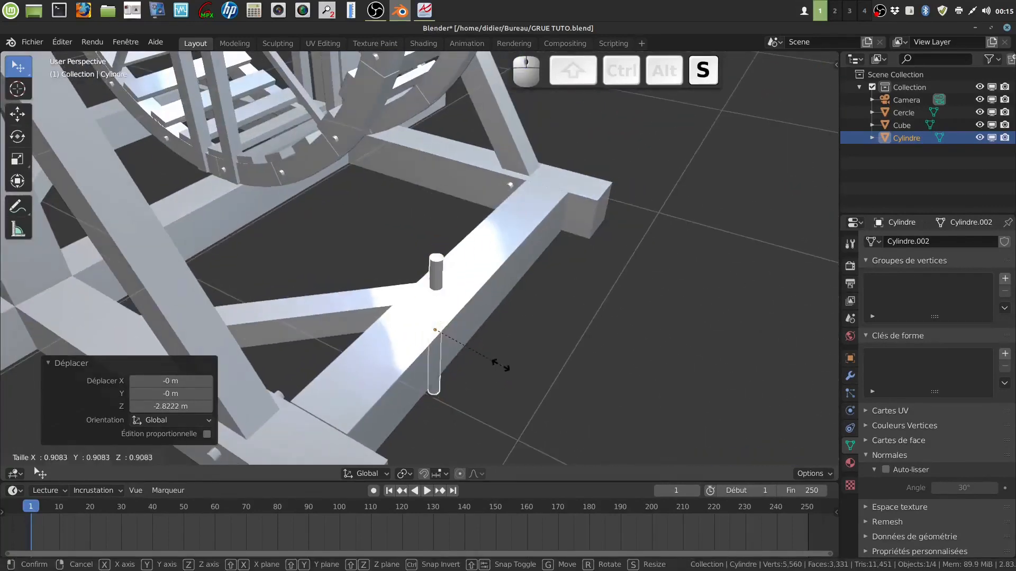
left_click(487, 358)
mouse_move(482, 346)
middle_mouse_down()
mouse_move(447, 310)
mouse_move(492, 351)
middle_mouse_up()
key("s")
key("z")
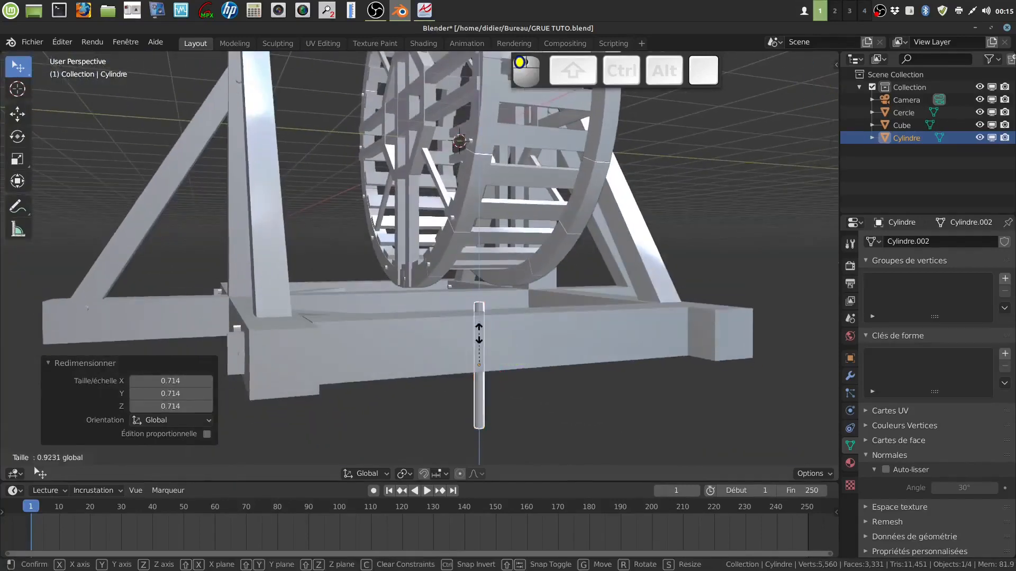
left_click(484, 326)
left_click_drag(475, 312, 480, 290)
Step: Duplicate the peg's mesh within the object, move the copy about -1.84 m in X and -1.83 m in Y to the brace's other end, and show wireframe
middle_click_drag(479, 291, 570, 348)
key("KP_7")
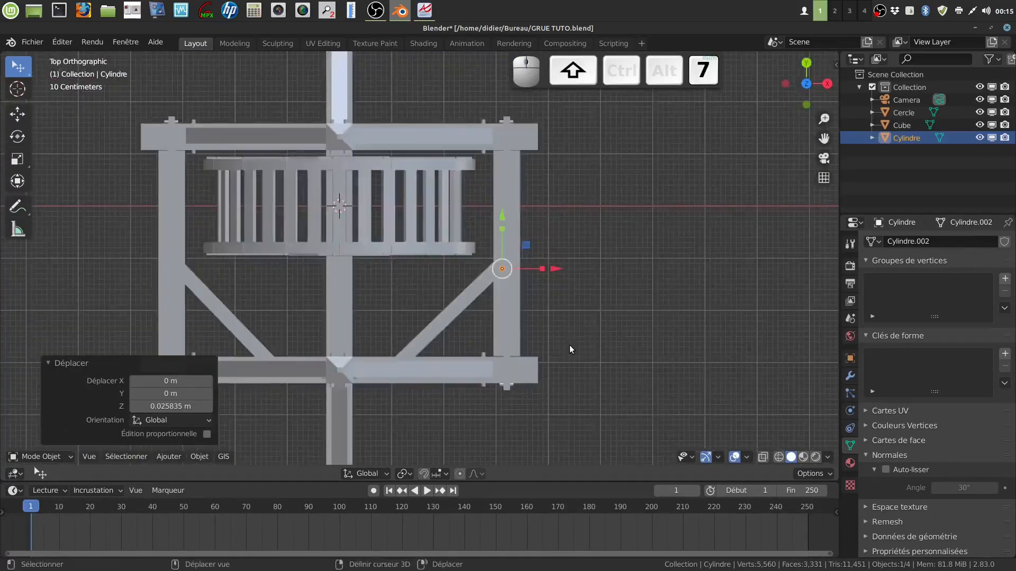
middle_click_drag(570, 345, 618, 316, "shift")
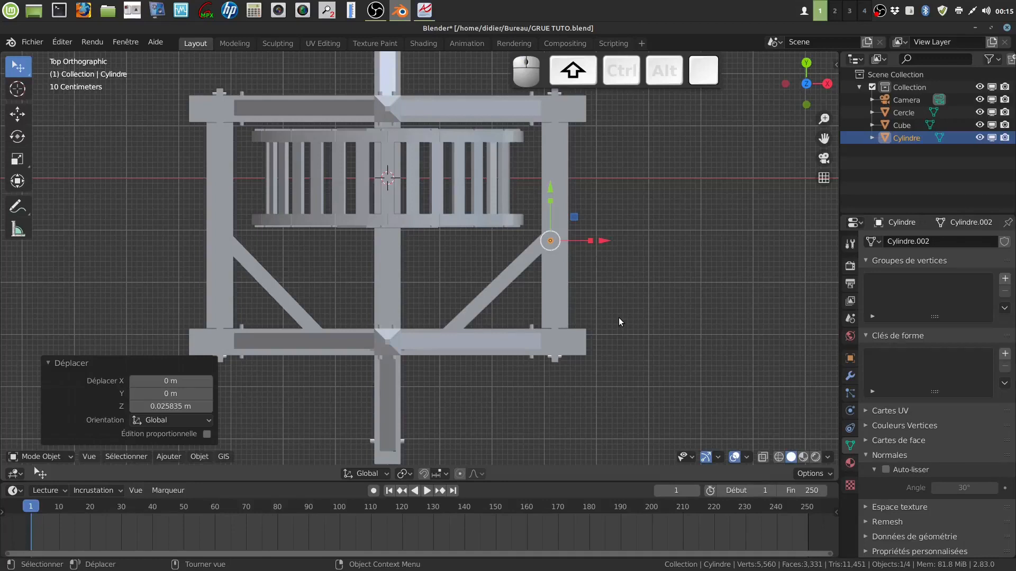
key("Tab")
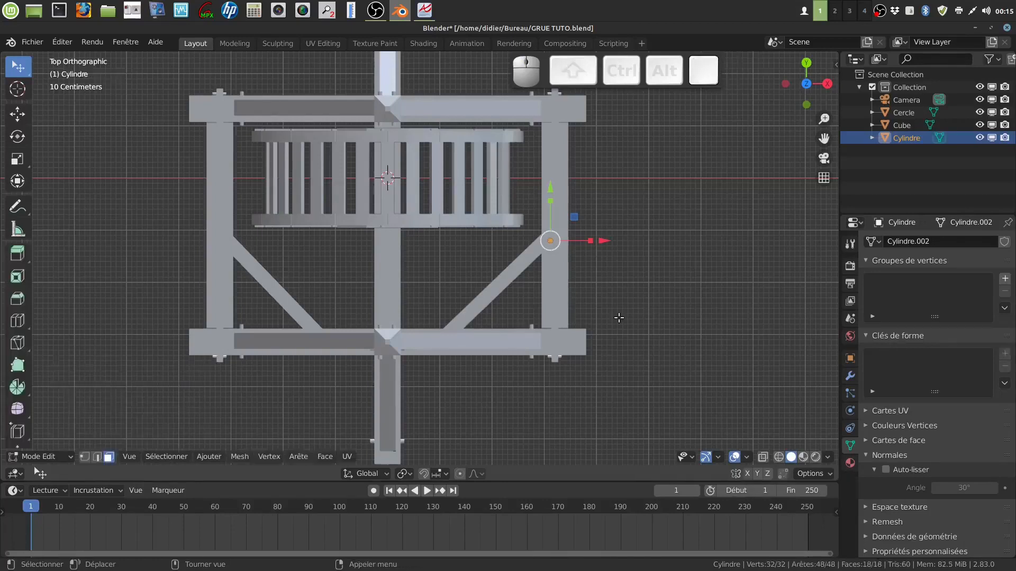
key("shift")
key("shift+d")
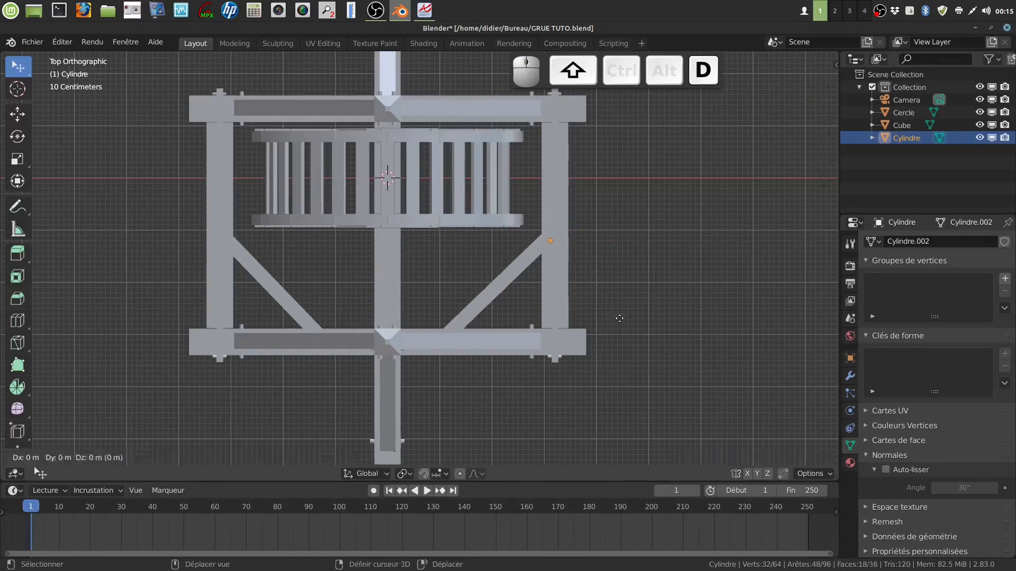
left_click(619, 318)
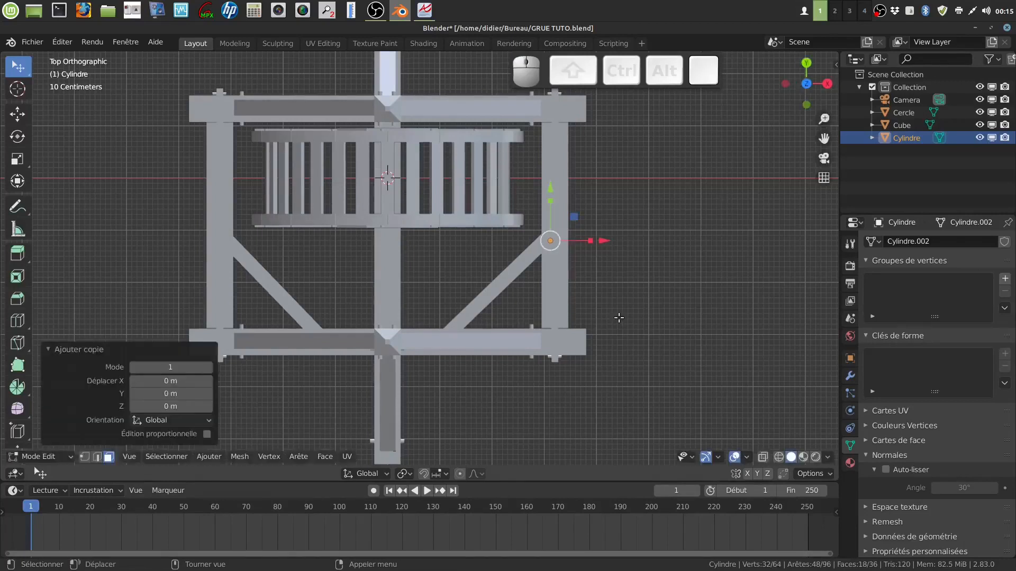
key("g")
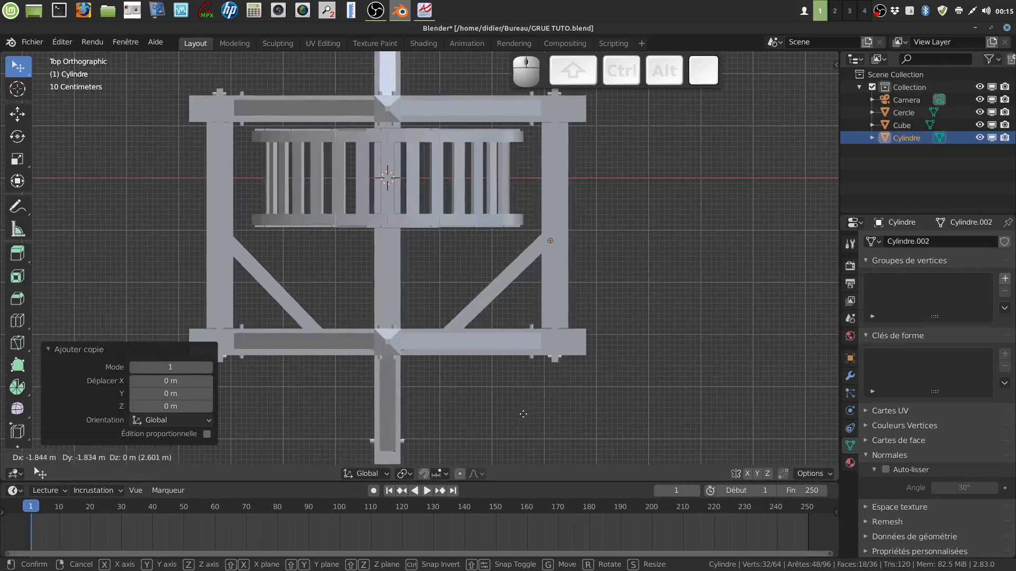
left_click(522, 413)
key("z")
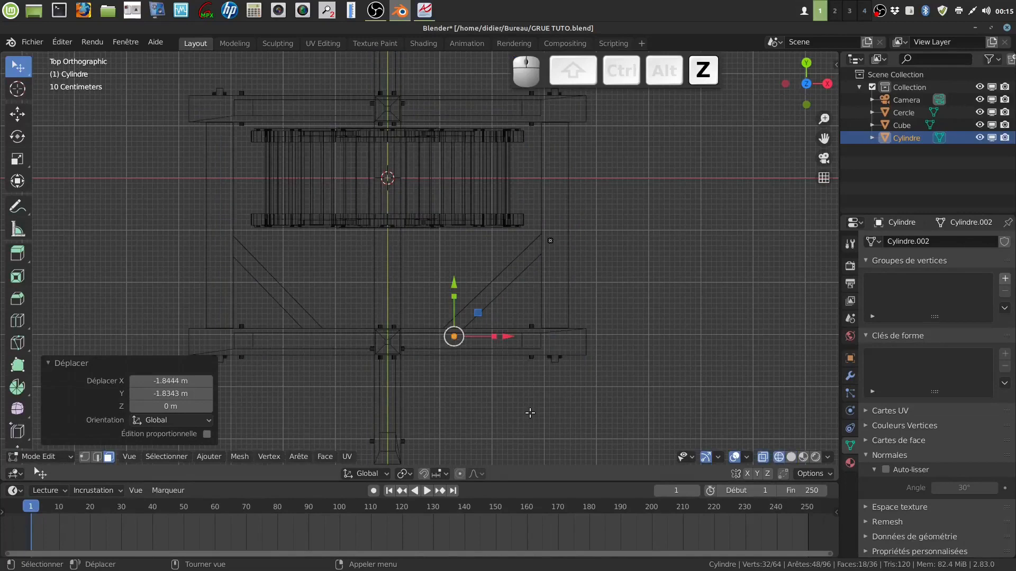
Step: Shift the peg copy about -0.042 m in X, and place a duplicate about -2.65 m away in X on the opposite brace's joint
middle_click_drag(532, 413, 598, 398, "shift")
scroll(599, 396, "up", 2)
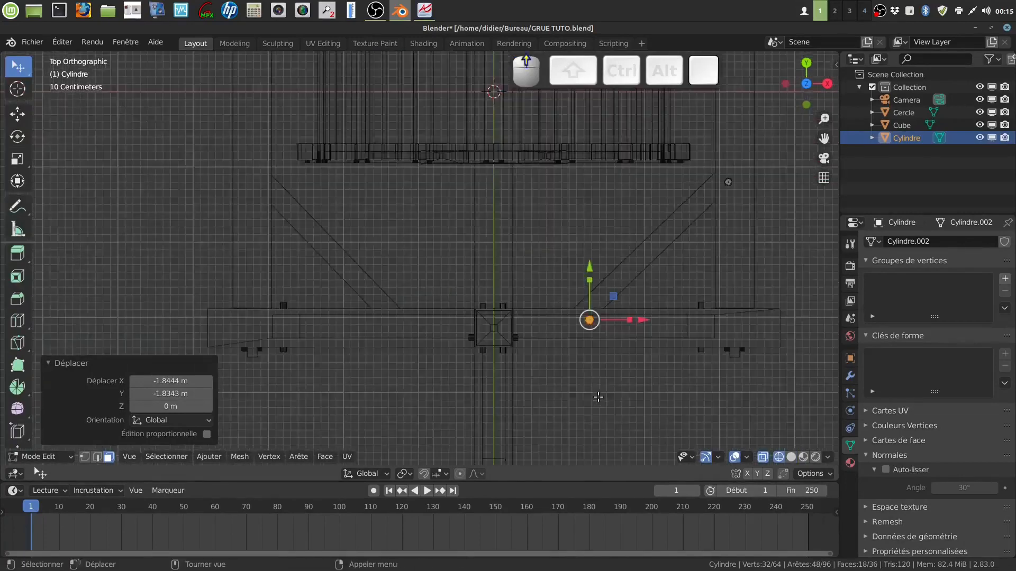
left_click_drag(638, 325, 635, 325)
key("shift")
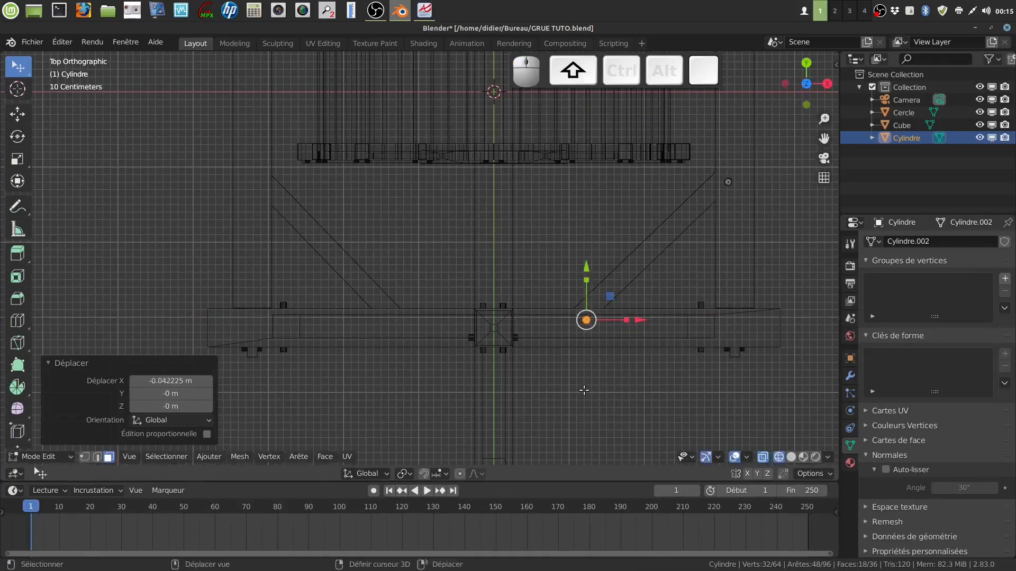
key("shift+d")
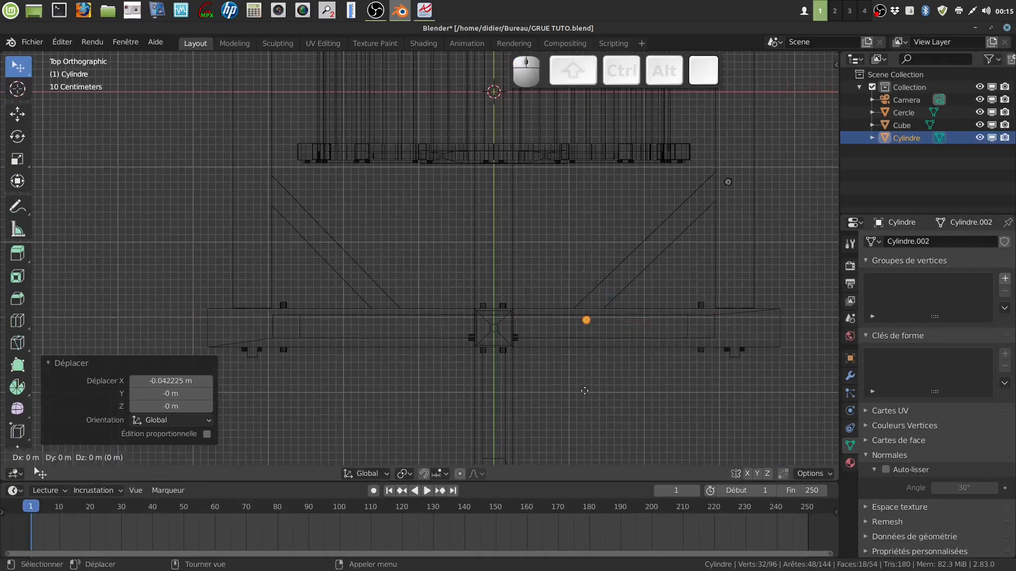
left_click(584, 390)
left_click_drag(634, 324, 441, 308)
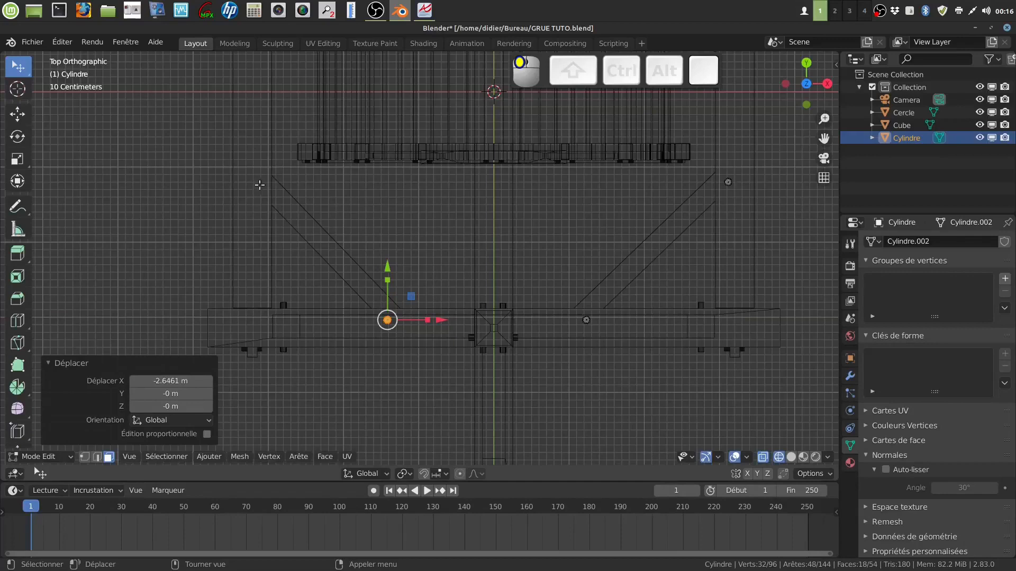
Step: Duplicate the peg again, move the copy about -1.68 m in X and 1.75 m in Y onto the side beam, and restore solid shading
key("shift+d")
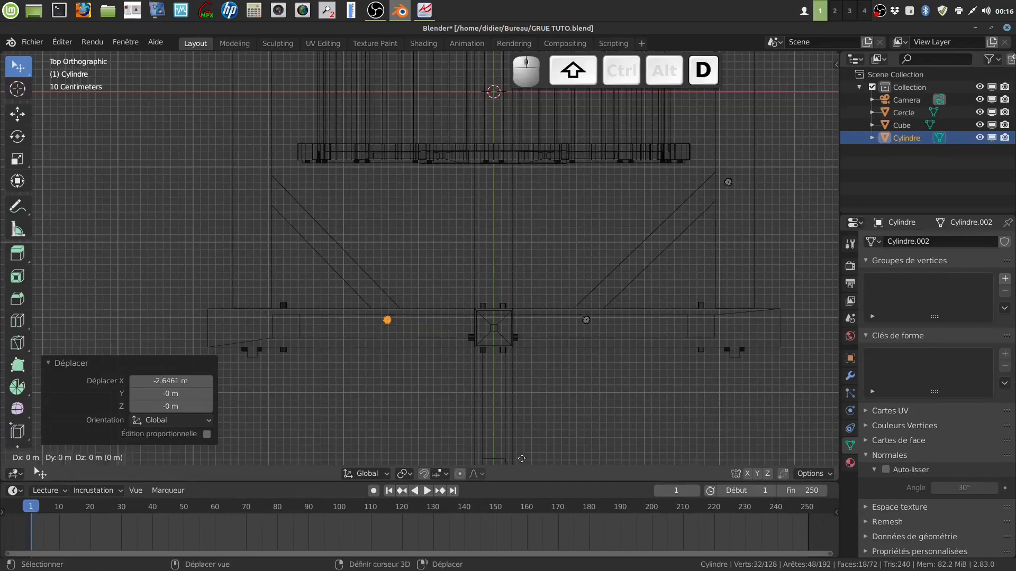
left_click(521, 459)
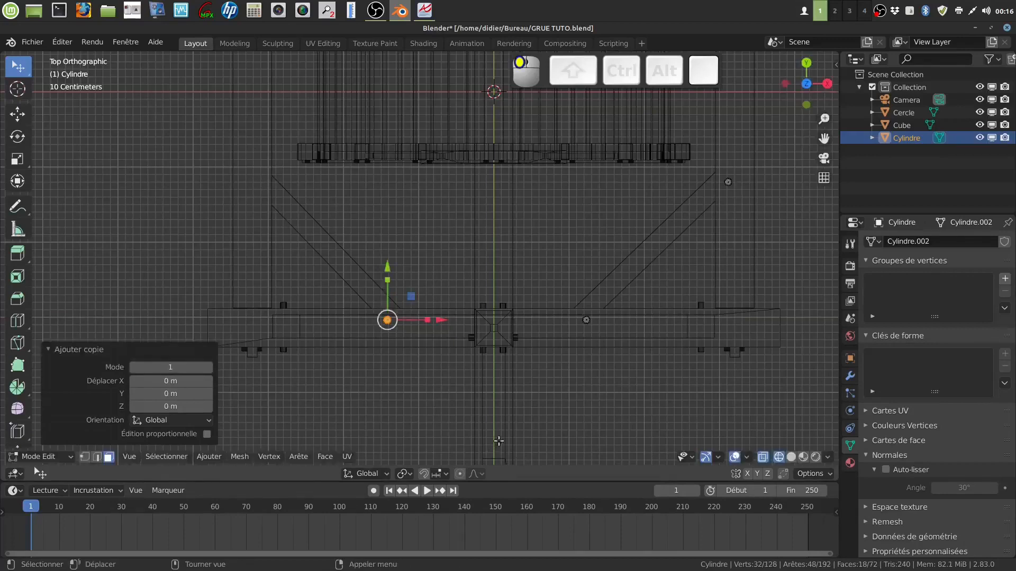
key("g")
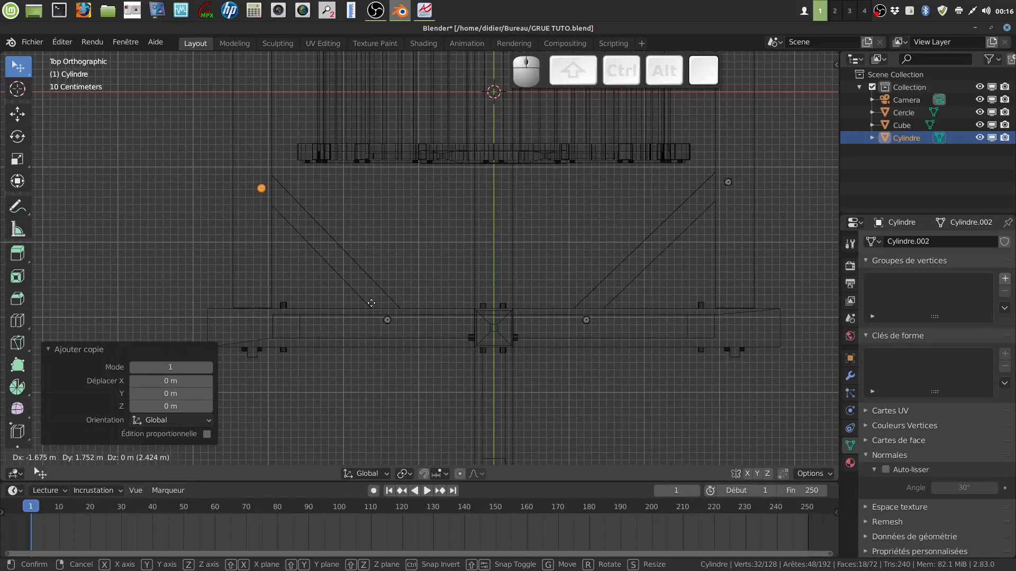
left_click(370, 302)
key("shift+z")
middle_click_drag(415, 318, 459, 350)
scroll(462, 368, "up", 3)
Step: Join the brace pegs with the wooden frame into one object, and deselect it
key("Tab")
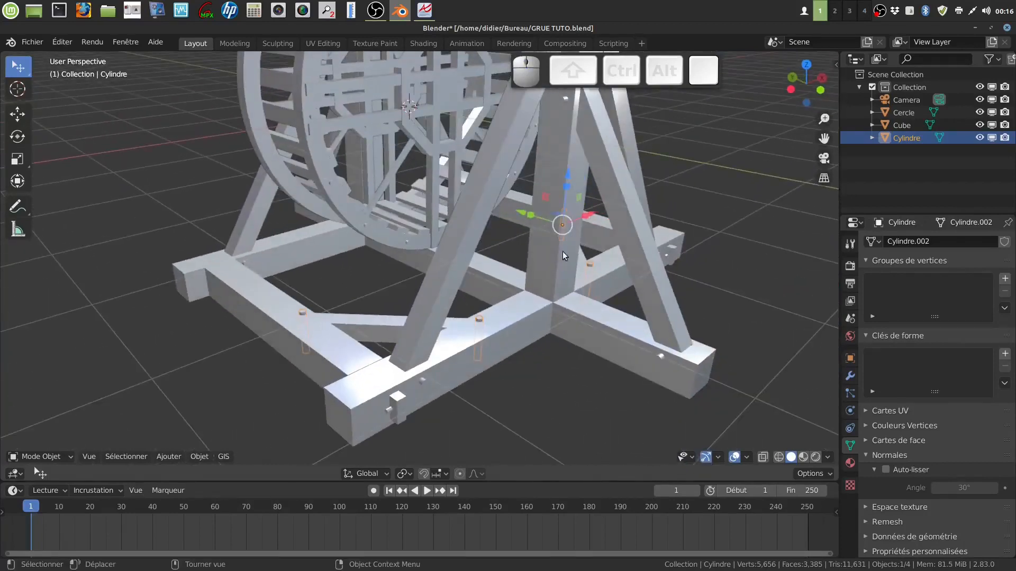
left_click(522, 307, "shift")
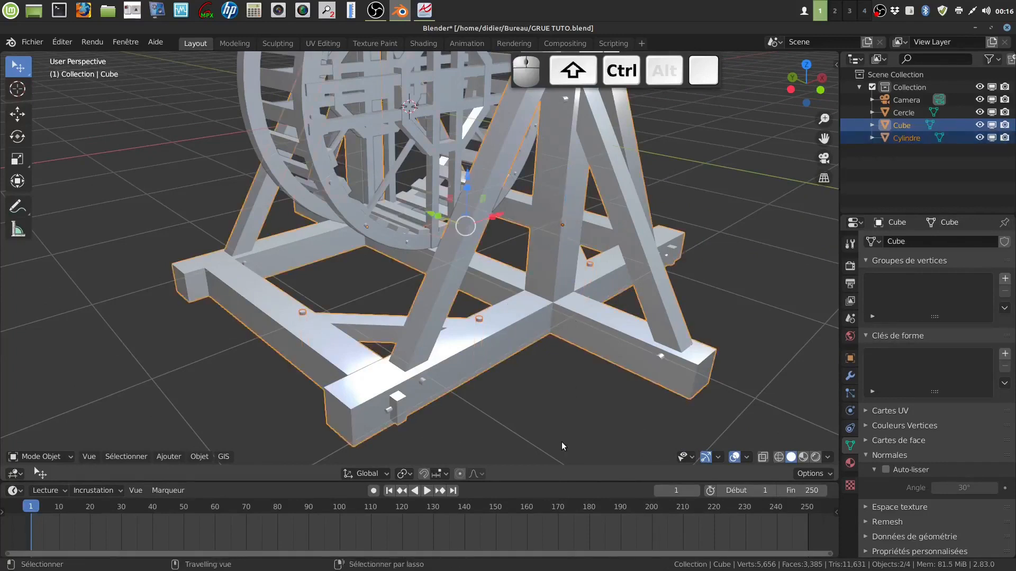
key("ctrl+j")
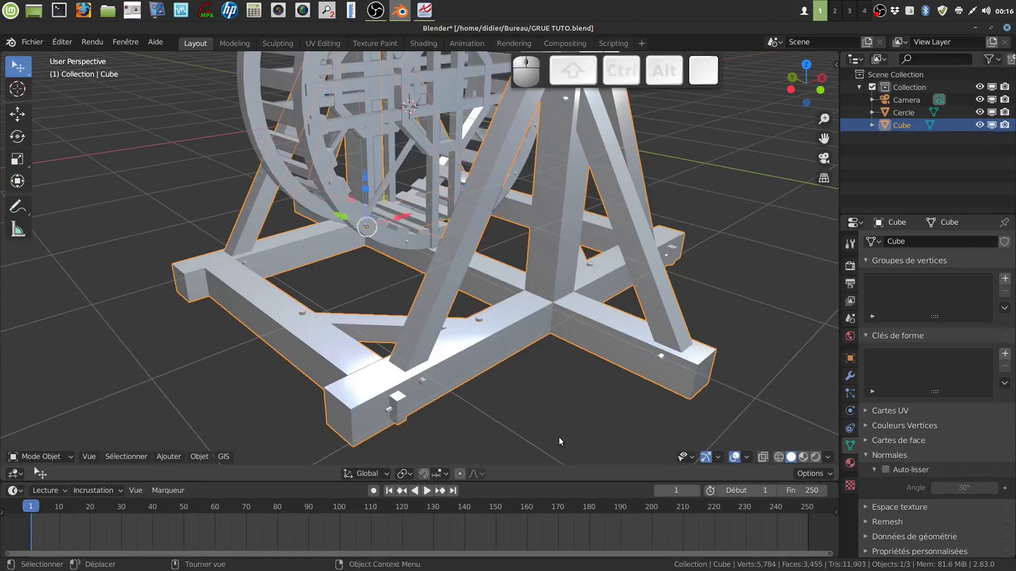
left_click(552, 408)
Step: Save the crane model to its existing file, GRUE TUTO.blend
middle_click_drag(545, 380, 512, 404)
scroll(548, 392, "up", 1)
scroll(547, 392, "down", 2)
scroll(526, 403, "up", 1)
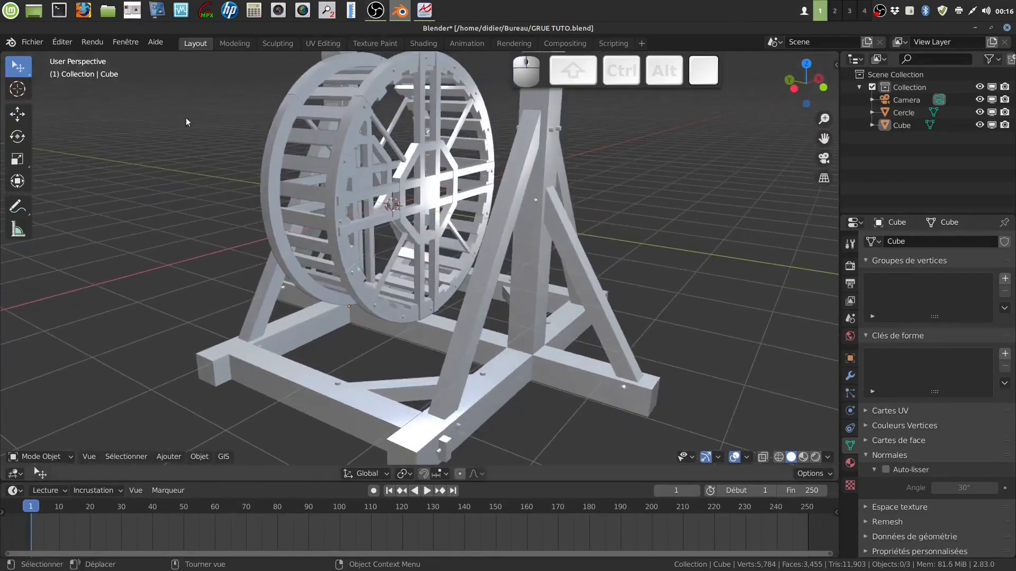
left_click(33, 45)
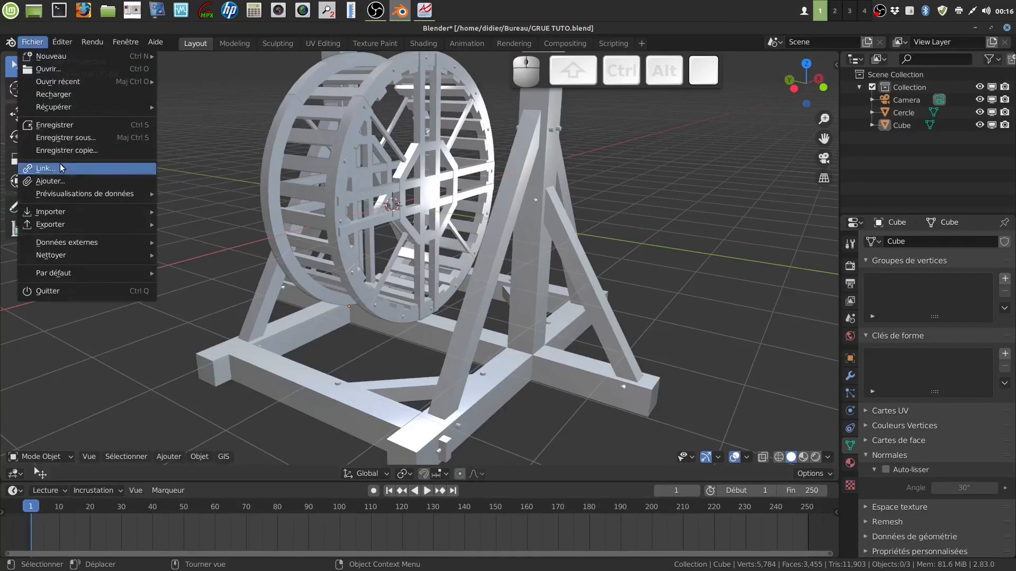
left_click(51, 129)
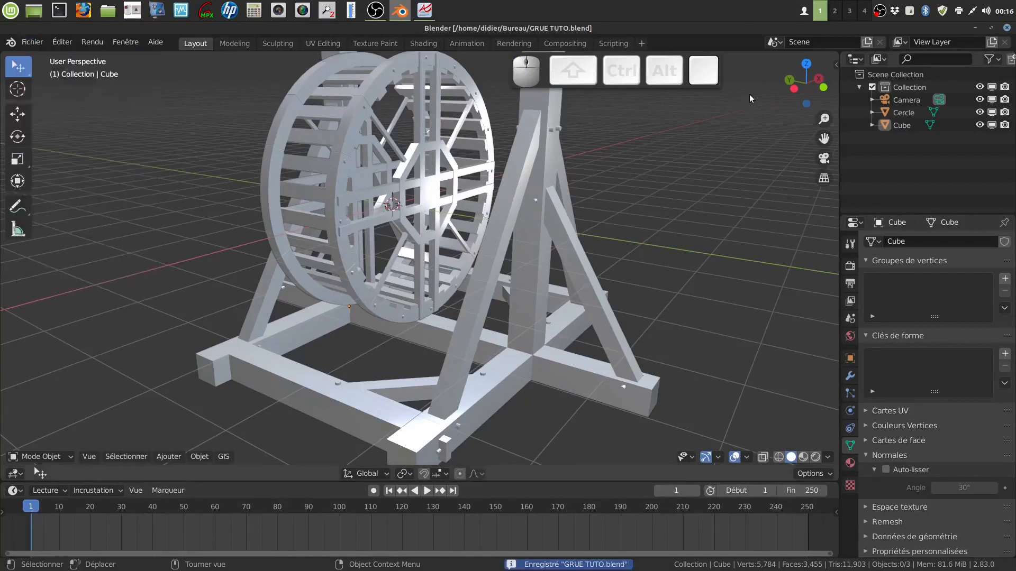
right_click(881, 11)
left_click(913, 76)
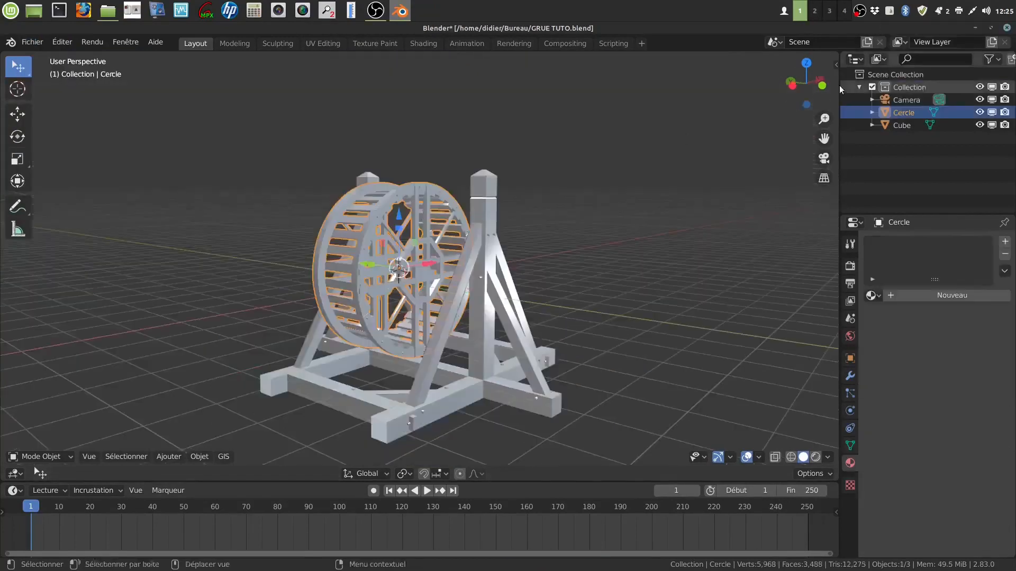
Step: Scale the treadwheel uniformly by about 1.348 and raise it about 0.896 m
middle_click_drag(467, 214, 336, 266)
scroll(490, 260, "down", 3)
middle_click_drag(452, 268, 450, 268)
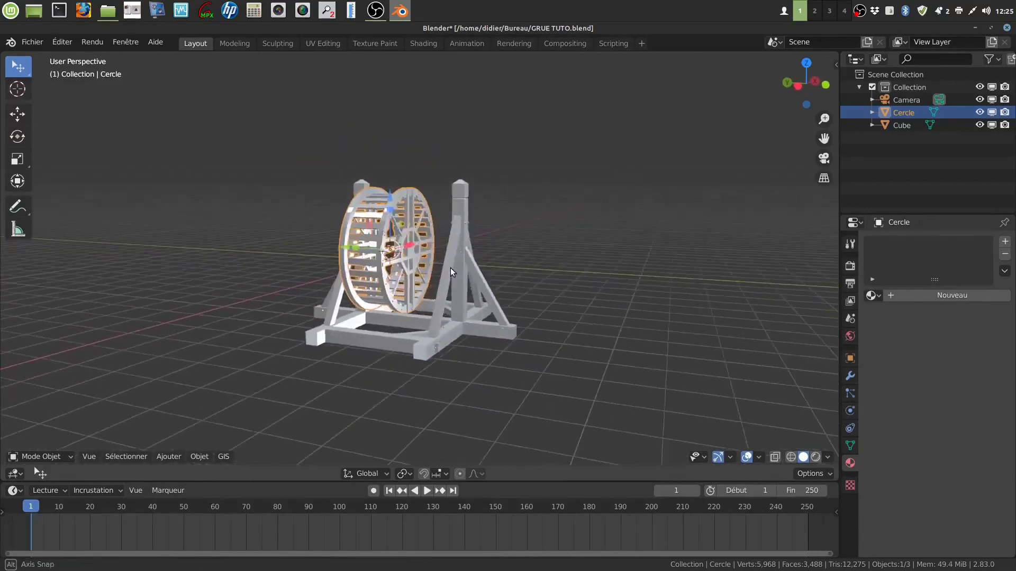
scroll(433, 312, "up", 1)
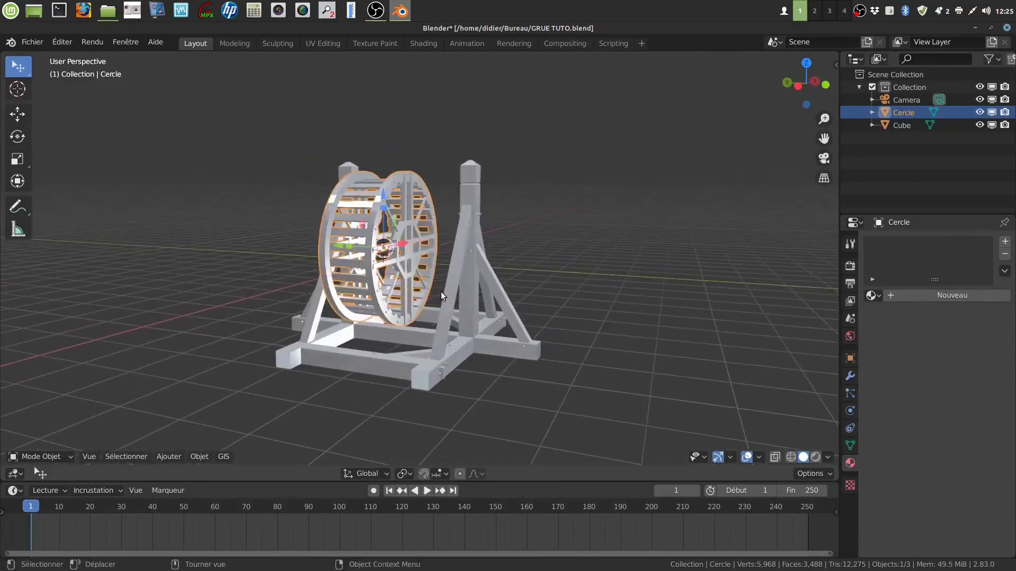
key("s")
left_click(461, 296)
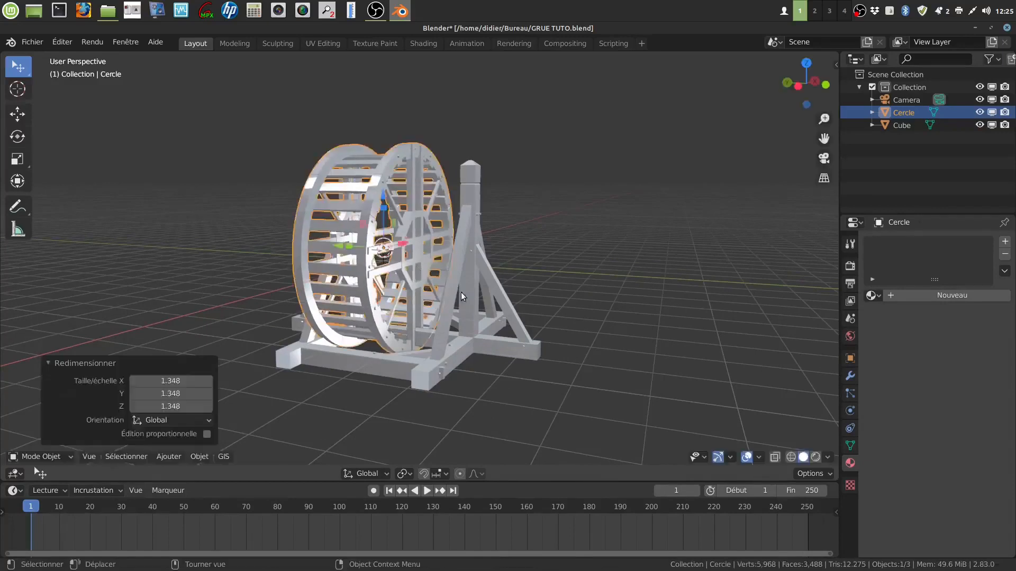
left_click_drag(386, 204, 386, 174)
Step: Narrow the treadwheel along its axle direction and move it about -0.228 m in Y
middle_click_drag(448, 242, 482, 240)
key("s")
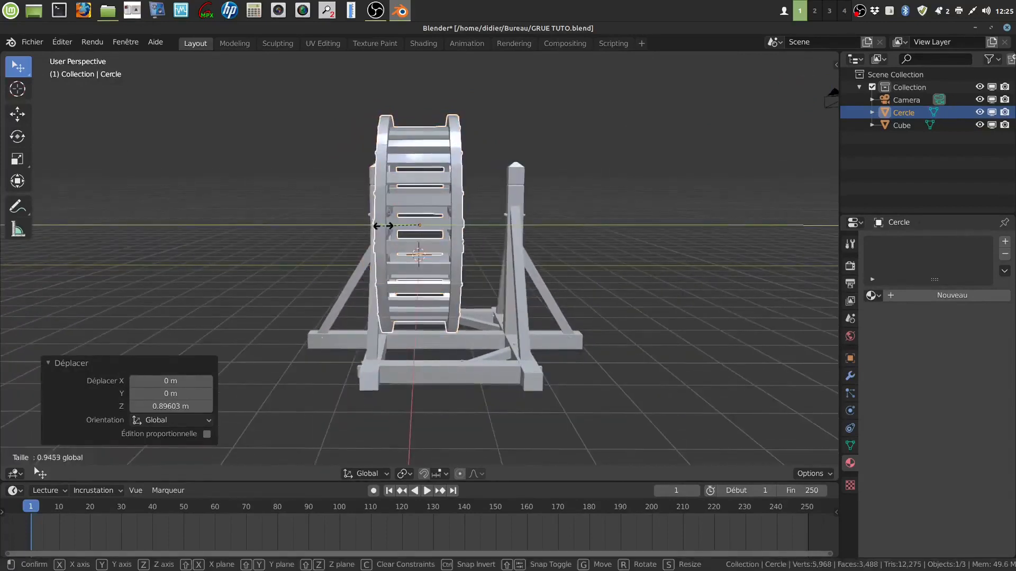
left_click(383, 226)
middle_click_drag(382, 227, 530, 297)
key("g")
key("y")
left_click(363, 233)
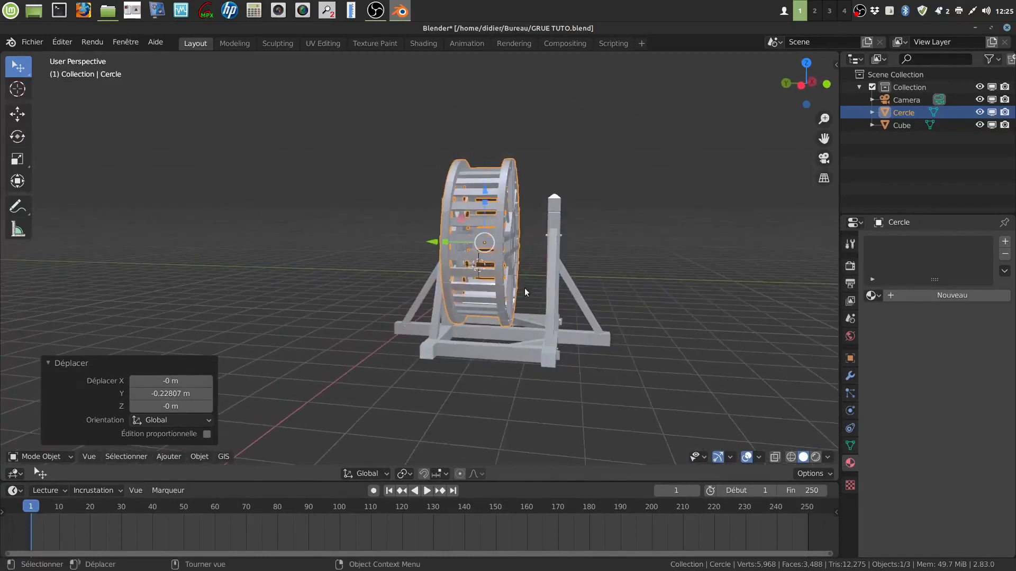
Step: Enlarge the treadwheel uniformly by about 1.157, raise it clear of the base, and adjust its position between the posts
key("s")
left_click(517, 274)
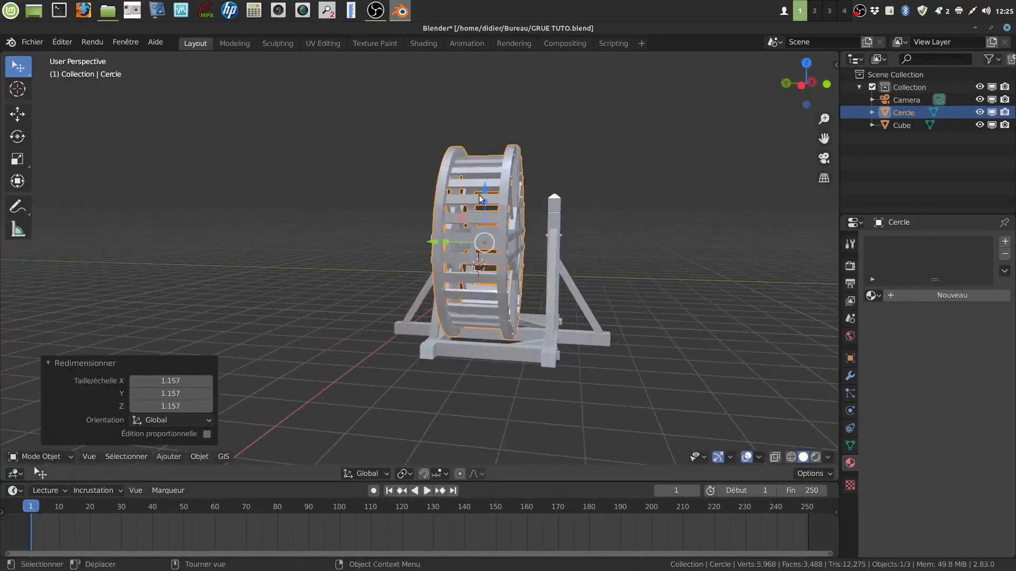
left_click_drag(483, 189, 485, 172)
middle_click_drag(487, 180, 504, 205)
left_click_drag(465, 195, 465, 196)
middle_click_drag(497, 252, 432, 238)
left_click_drag(430, 237, 434, 237)
Step: Scale the treadwheel along Y by about 0.918, and reduce it uniformly by about 0.875
middle_click_drag(474, 247, 379, 248)
scroll(379, 248, "down", 3)
mouse_move(474, 286)
middle_mouse_down()
mouse_move(439, 285)
mouse_move(469, 292)
middle_mouse_up()
mouse_move(519, 337)
middle_mouse_down()
mouse_move(563, 338)
mouse_move(472, 319)
mouse_move(479, 339)
mouse_move(508, 345)
mouse_move(395, 338)
mouse_move(516, 338)
mouse_move(507, 339)
middle_mouse_up()
scroll(481, 342, "up", 3)
key("s")
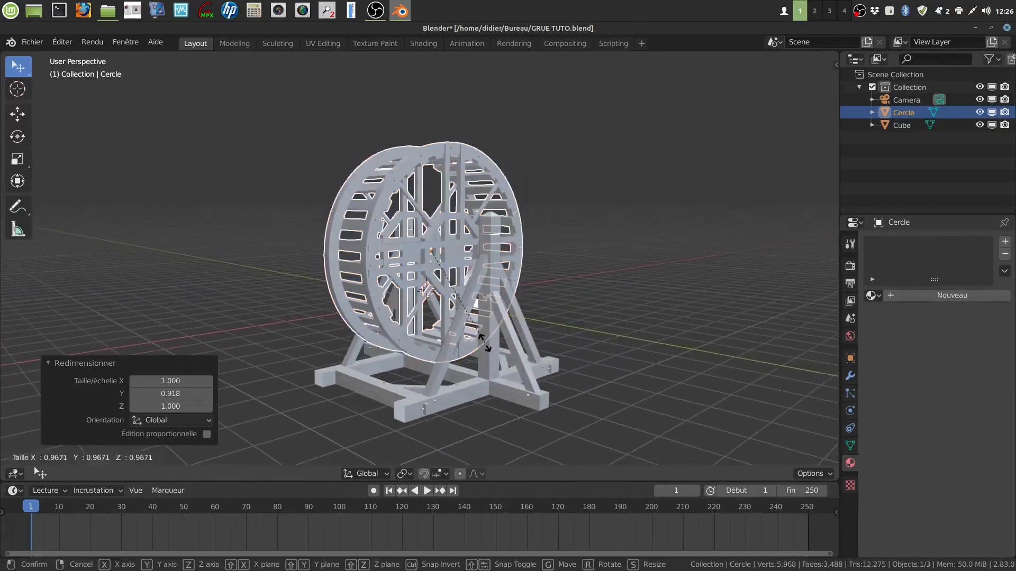
left_click(480, 332)
Step: Lower the treadwheel toward the base and shift it along Y between the posts, finishing with about 0.108 m in Y
middle_click_drag(479, 332, 550, 312)
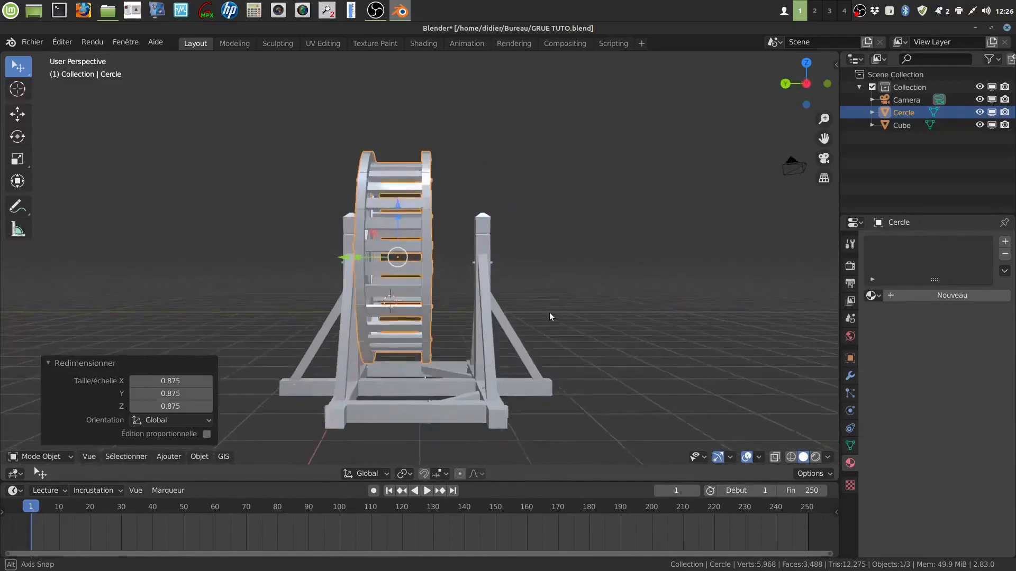
left_click_drag(346, 259, 383, 268)
left_click_drag(401, 207, 410, 251)
middle_click_drag(410, 251, 412, 251)
left_click_drag(403, 231, 423, 243)
mouse_move(424, 242)
middle_mouse_down()
mouse_move(434, 242)
mouse_move(424, 253)
mouse_move(436, 252)
mouse_move(423, 257)
middle_mouse_up()
left_click_drag(339, 277, 338, 278)
middle_click_drag(337, 278, 488, 288)
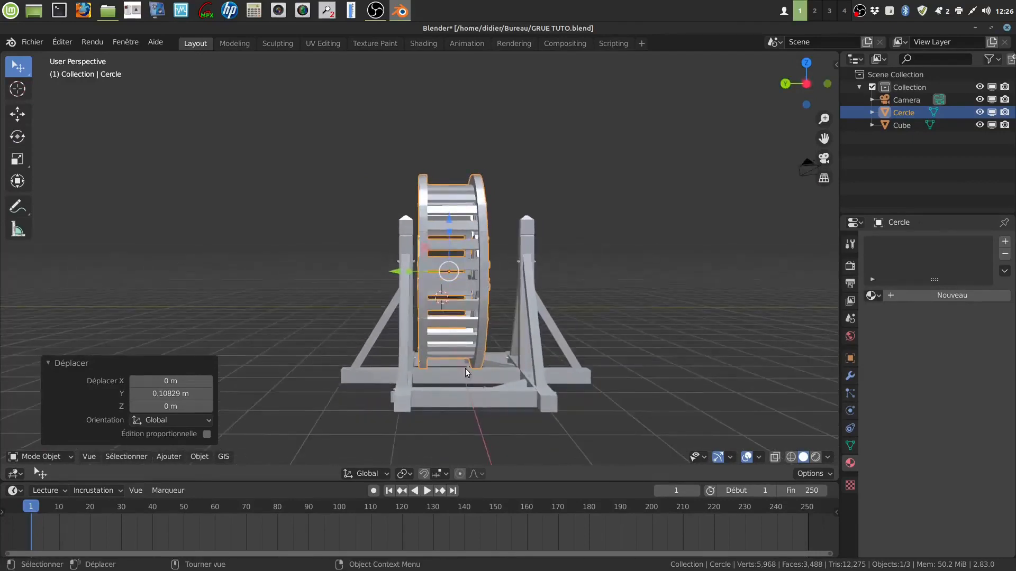
Step: Widen the frame by moving the vertices of its rear beam, post and braces about 0.57 m in Y in see-through Edit Mode
middle_click_drag(466, 368, 464, 333)
left_click(467, 342)
mouse_move(536, 427)
middle_mouse_down()
mouse_move(526, 401)
mouse_move(526, 412)
mouse_move(535, 407)
middle_mouse_up()
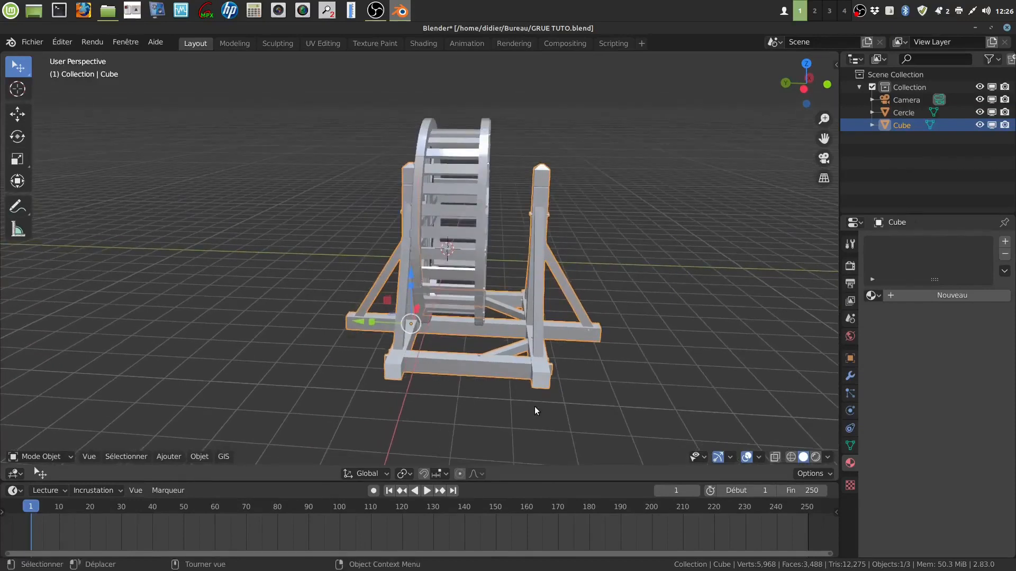
key("KP_7")
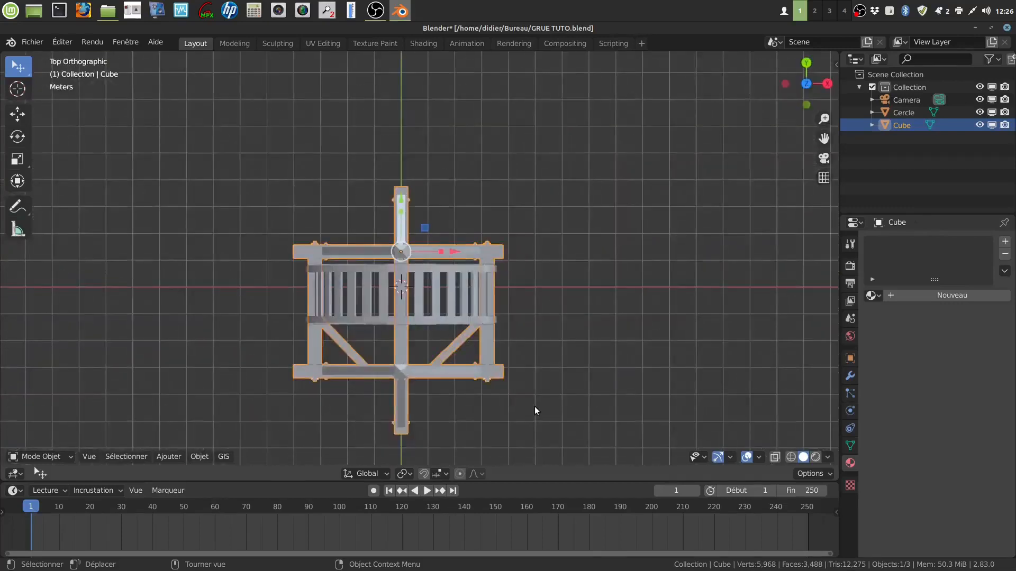
middle_click_drag(519, 398, 542, 387, "shift")
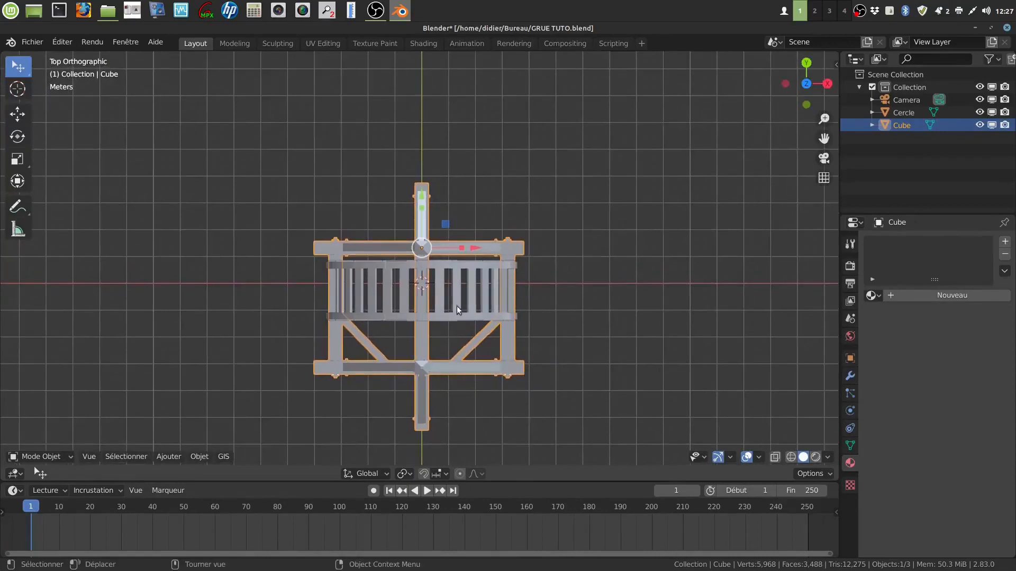
key("Tab")
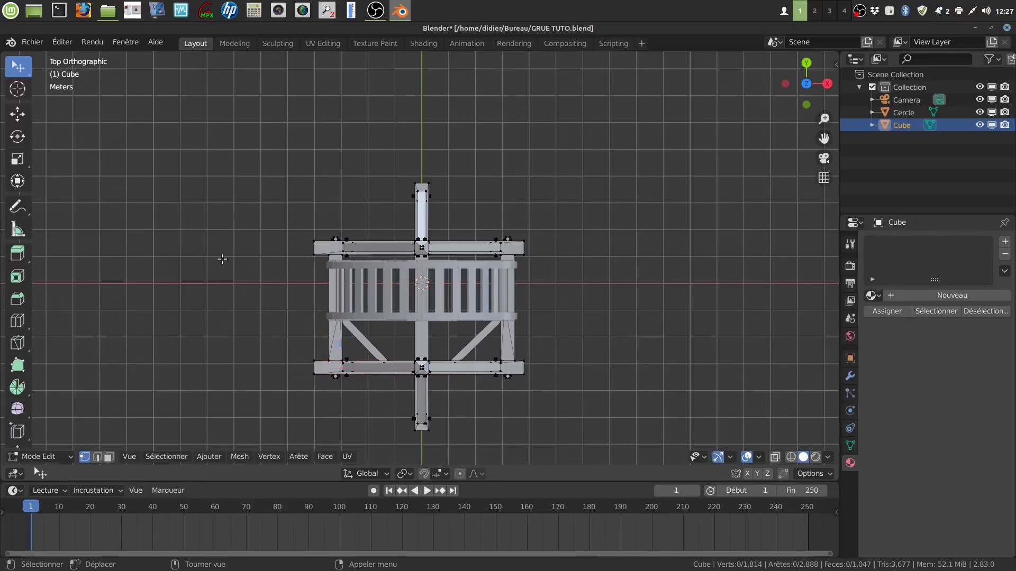
key("alt+z")
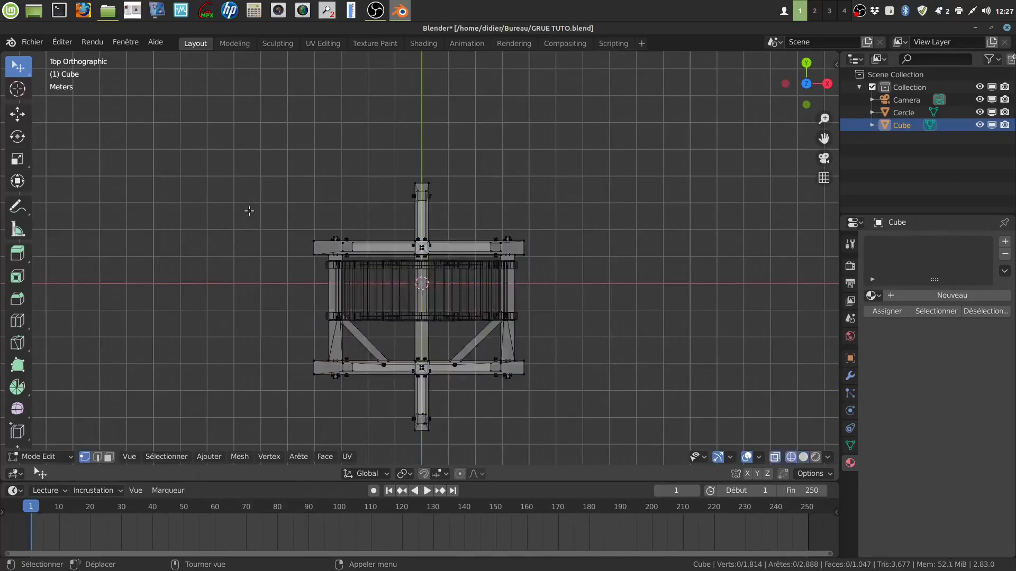
left_click_drag(217, 137, 550, 278)
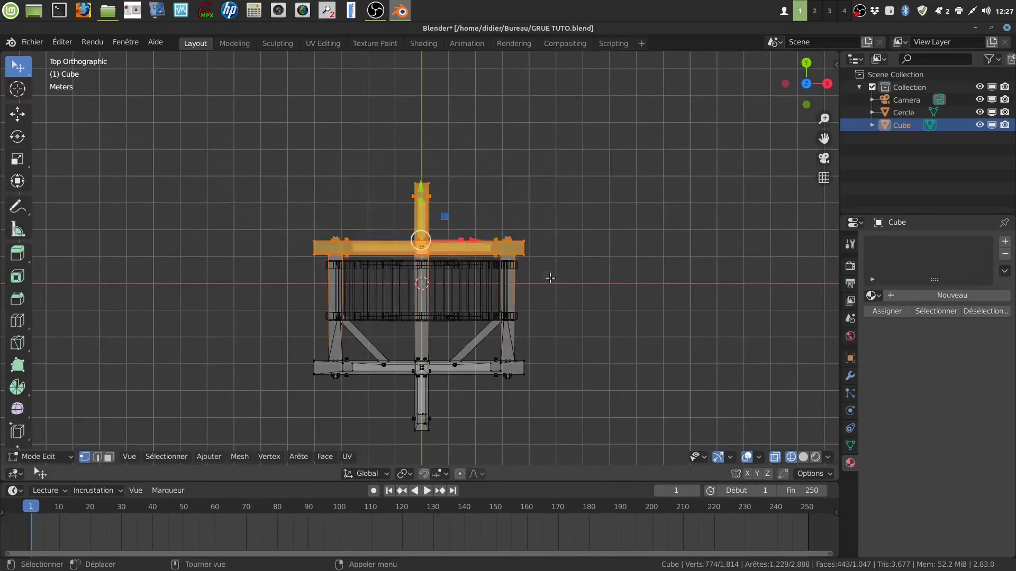
key("g")
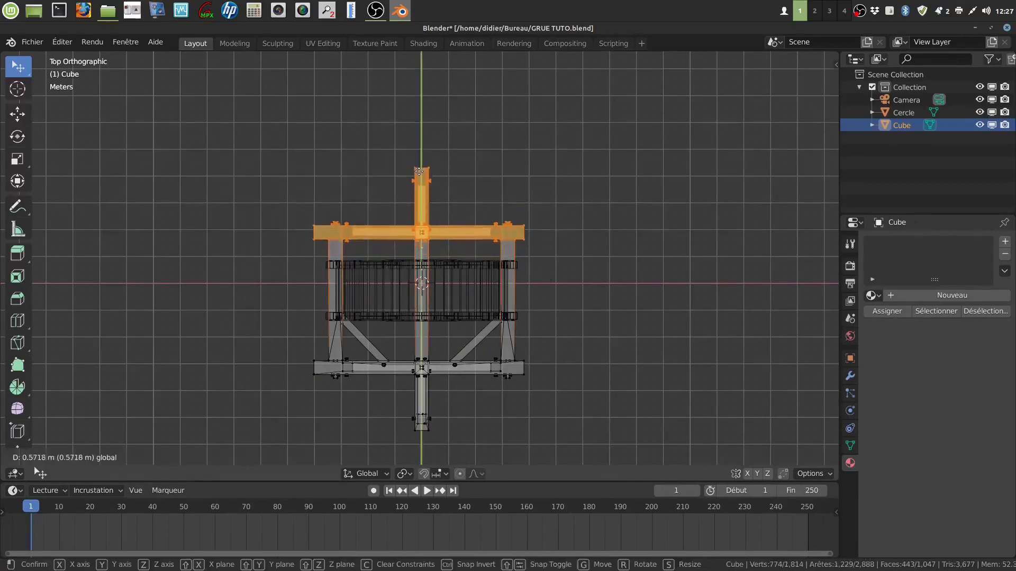
left_click(419, 172)
middle_click_drag(494, 388, 542, 322)
key("Tab")
Step: Select the treadwheel and recenter it along Y between the posts of the widened frame
middle_click_drag(468, 403, 579, 340)
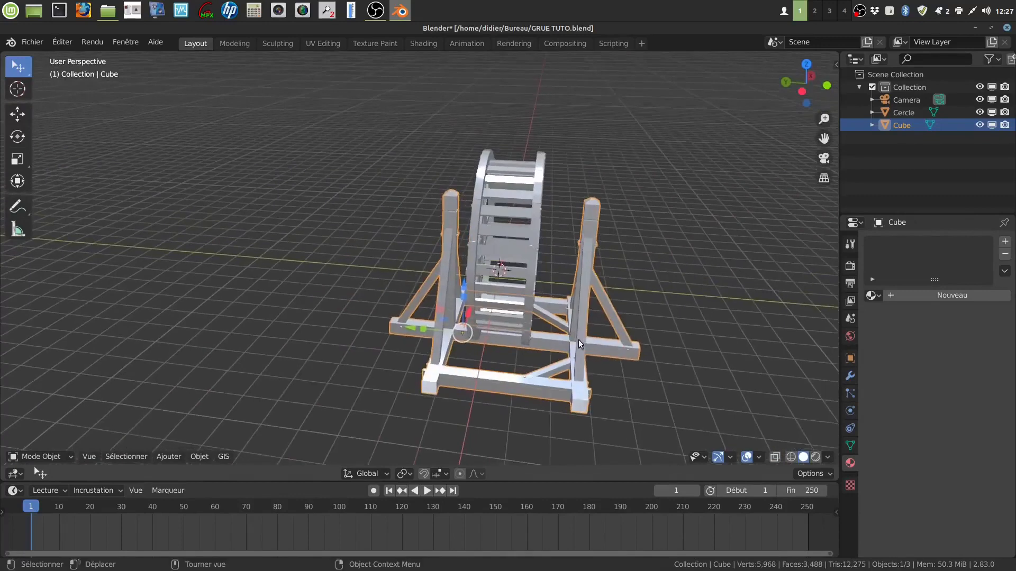
left_click(532, 274)
left_click_drag(453, 248, 445, 250)
scroll(484, 356, "up", 3)
middle_click_drag(484, 356, 499, 327)
left_click_drag(472, 256, 464, 263)
middle_click_drag(480, 265, 535, 256)
Step: Reselect the treadwheel and snap the 3D cursor to it
left_click(577, 322)
left_click(539, 240)
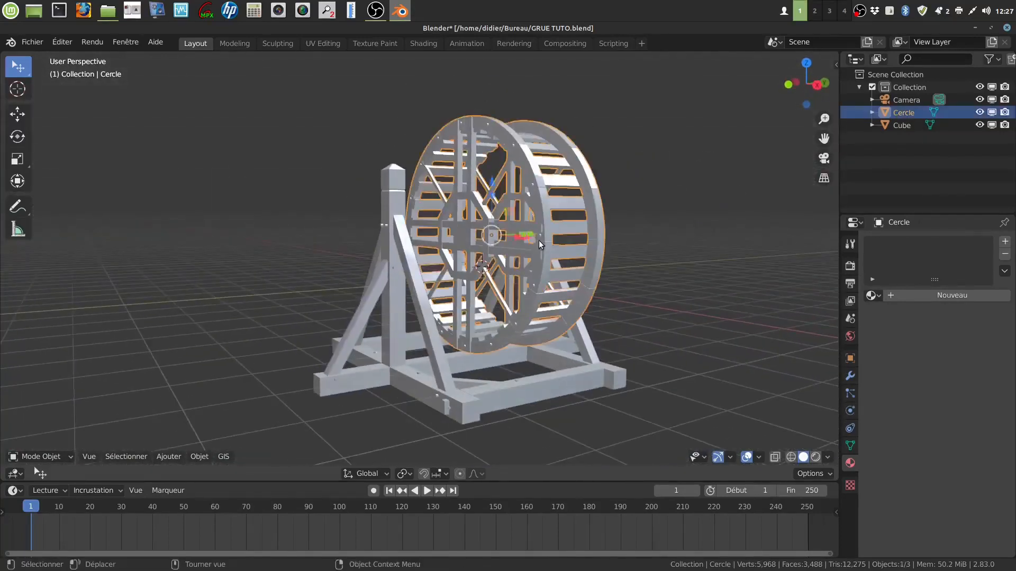
middle_click_drag(581, 323, 598, 326)
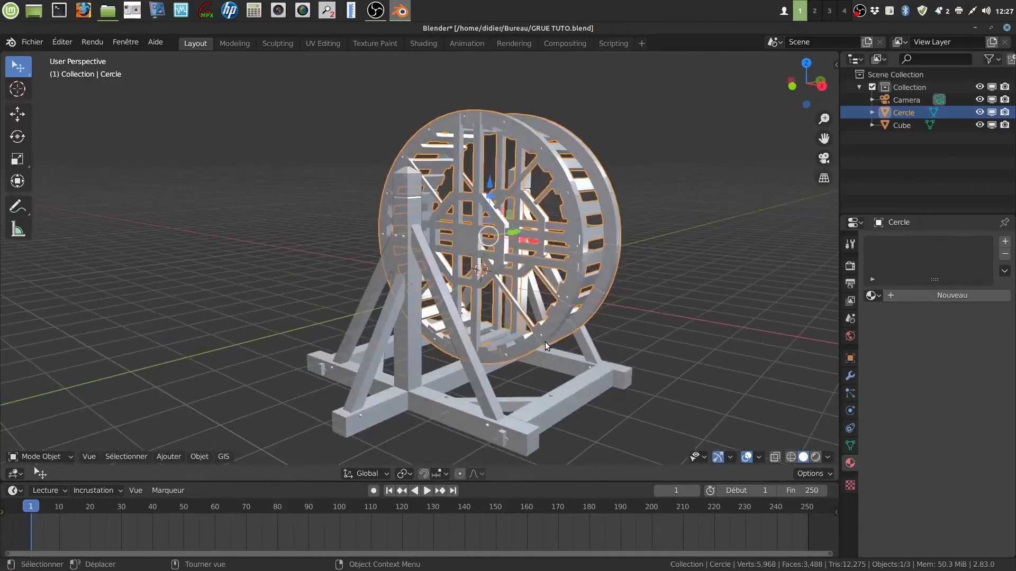
key("shift+s")
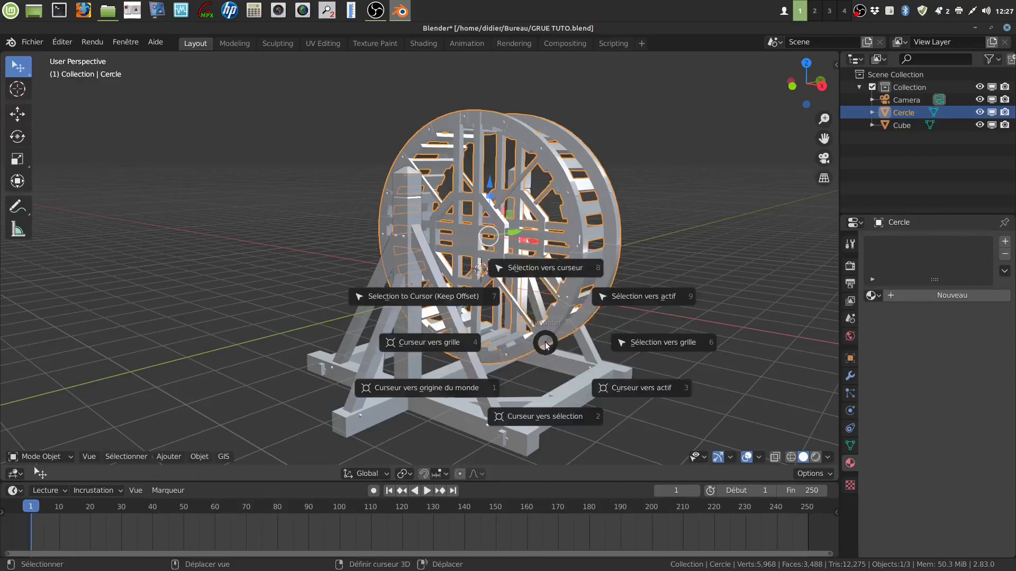
left_click(559, 417)
middle_click_drag(556, 310, 512, 294)
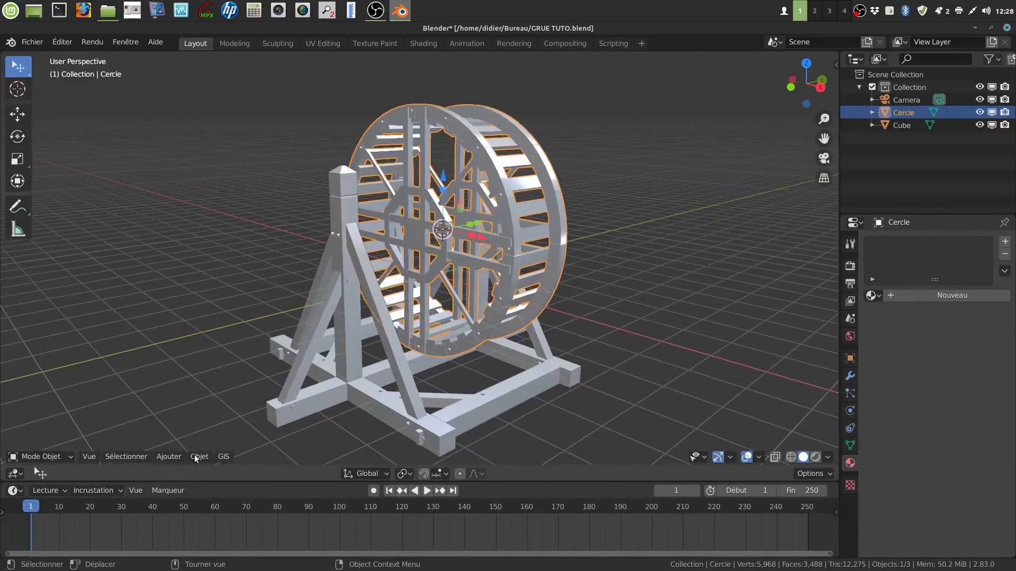
Step: Add a cylinder at the 3D cursor in the middle of the treadwheel and rotate it 90° about X
left_click(170, 457)
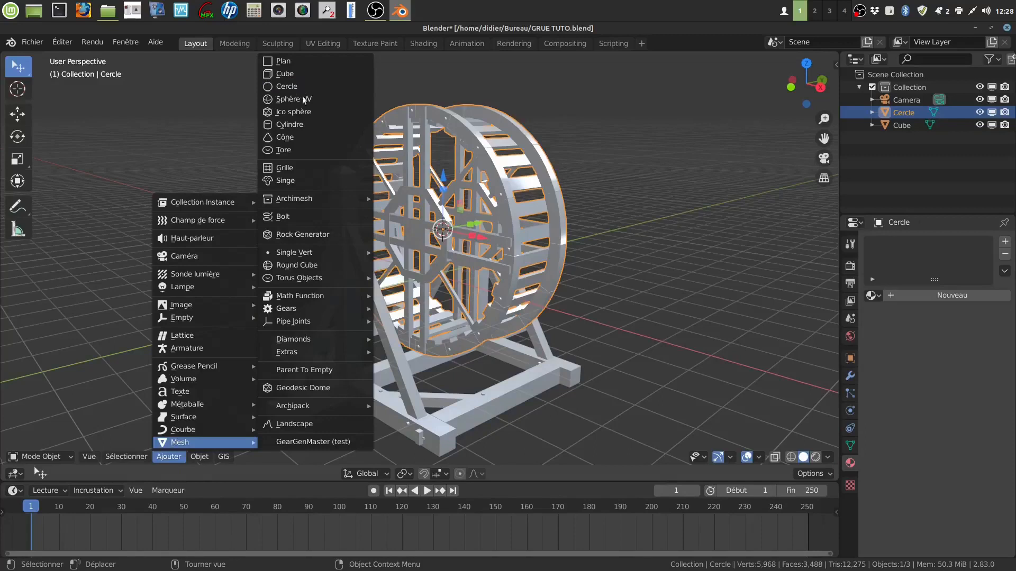
left_click(305, 127)
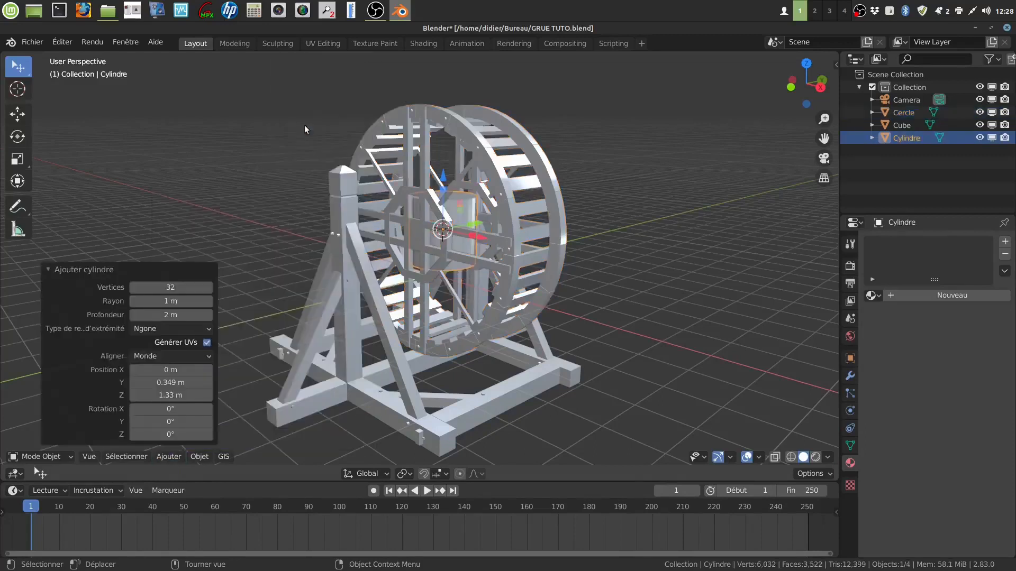
type("rx")
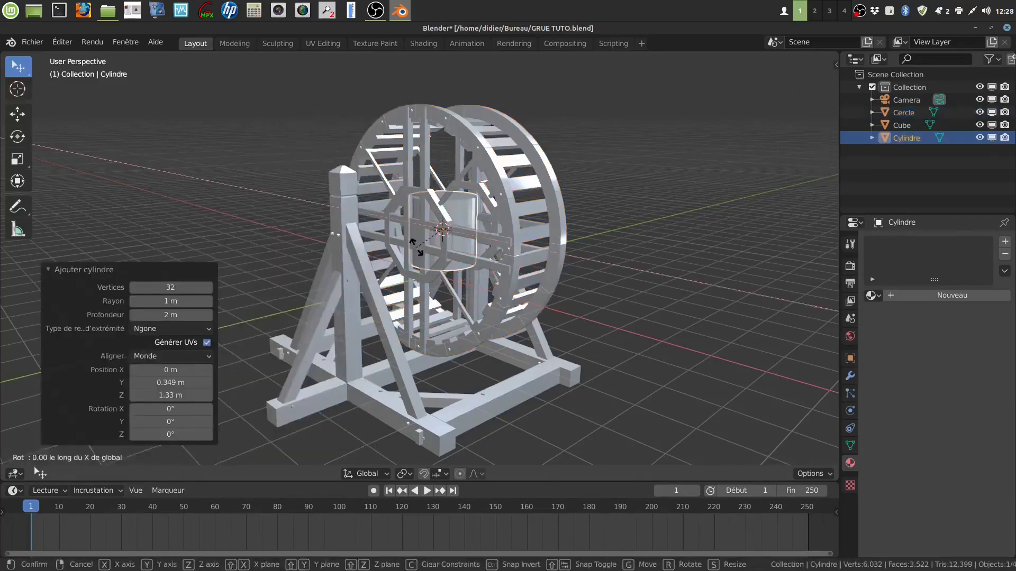
type("90")
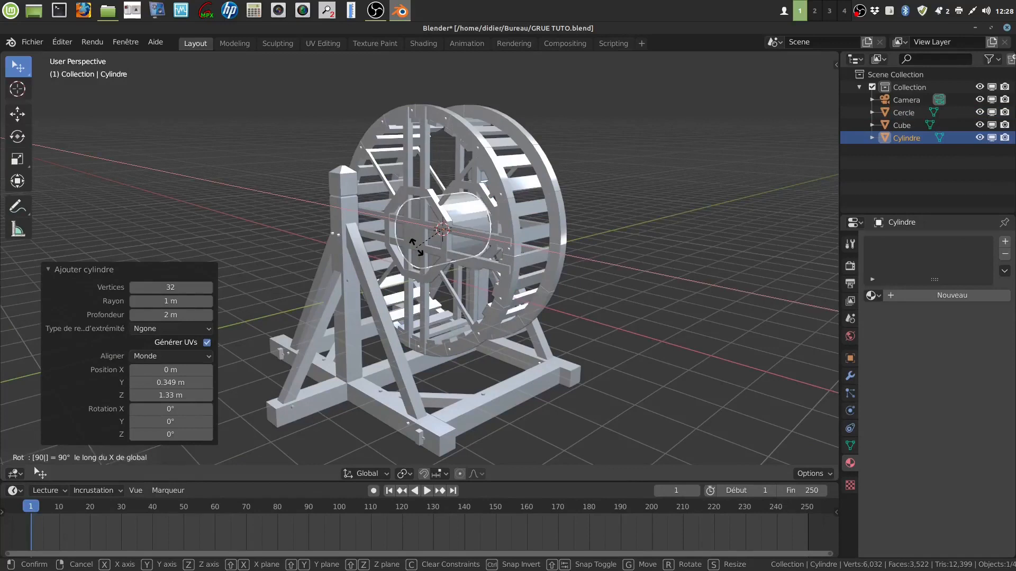
key("Return")
Step: Scale the cylinder uniformly to about 0.237 and stretch it along Y to form a long axle
key("s")
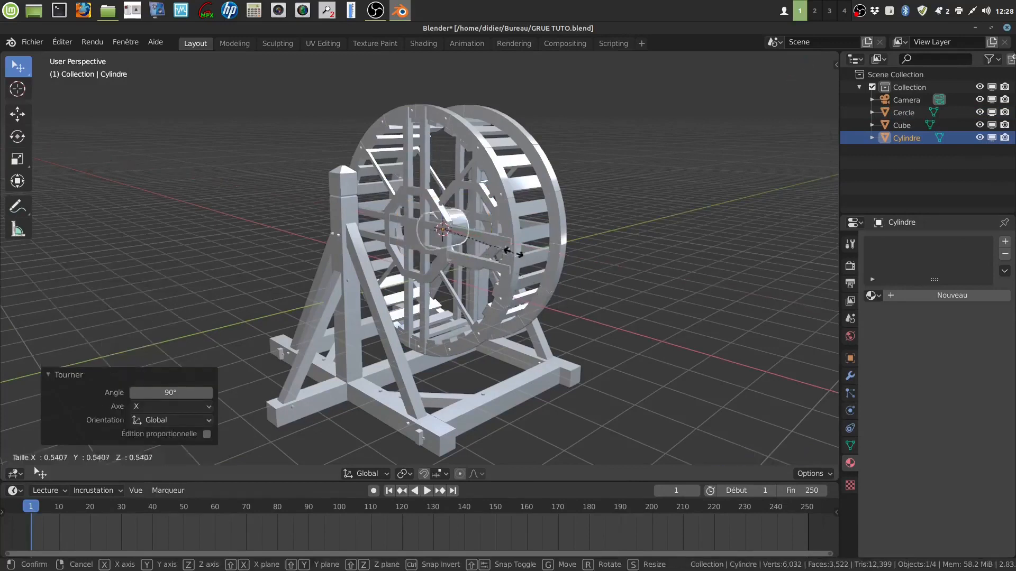
left_click(475, 234)
mouse_move(489, 227)
middle_mouse_down()
mouse_move(538, 264)
mouse_move(483, 222)
middle_mouse_up()
key("s")
key("y")
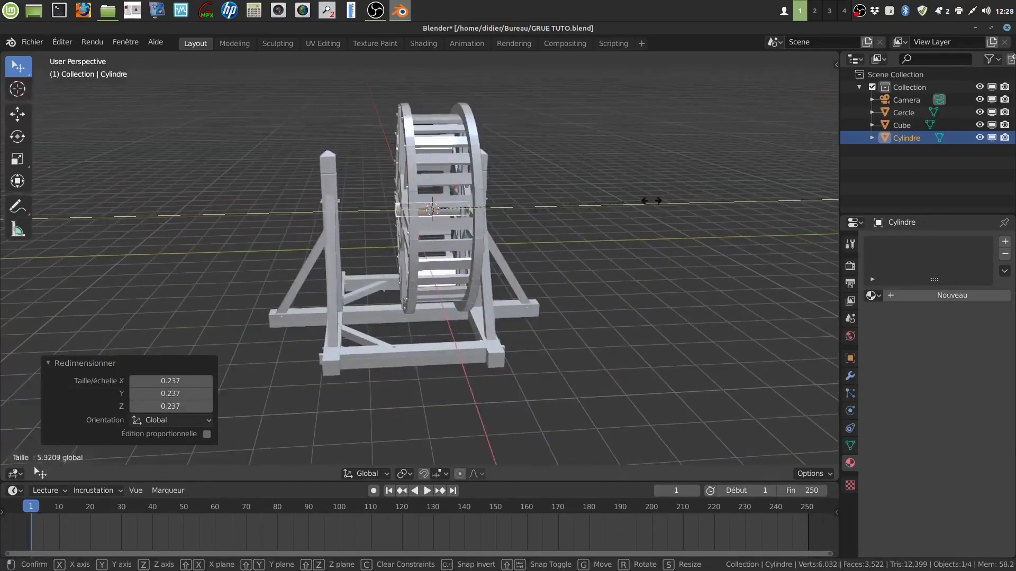
left_click(478, 275)
Step: Shift the axle about -0.25 m in Y and shrink it uniformly in two passes, the first by about 0.786
scroll(478, 270, "up", 5)
middle_click_drag(487, 212, 474, 178)
left_click_drag(495, 166, 476, 169)
middle_click_drag(530, 214, 579, 156)
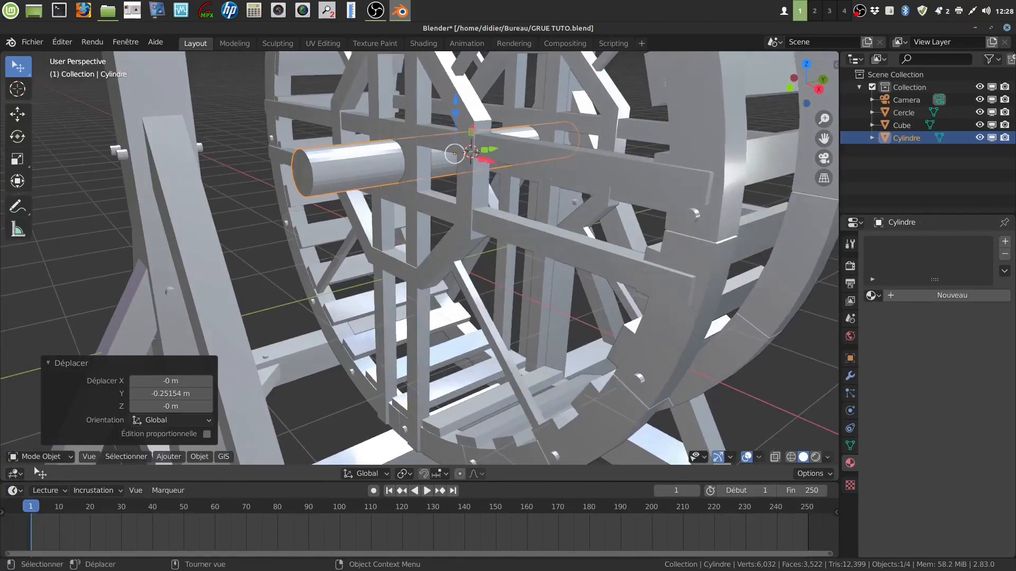
key("s")
left_click(551, 140)
middle_click_drag(580, 144, 552, 142)
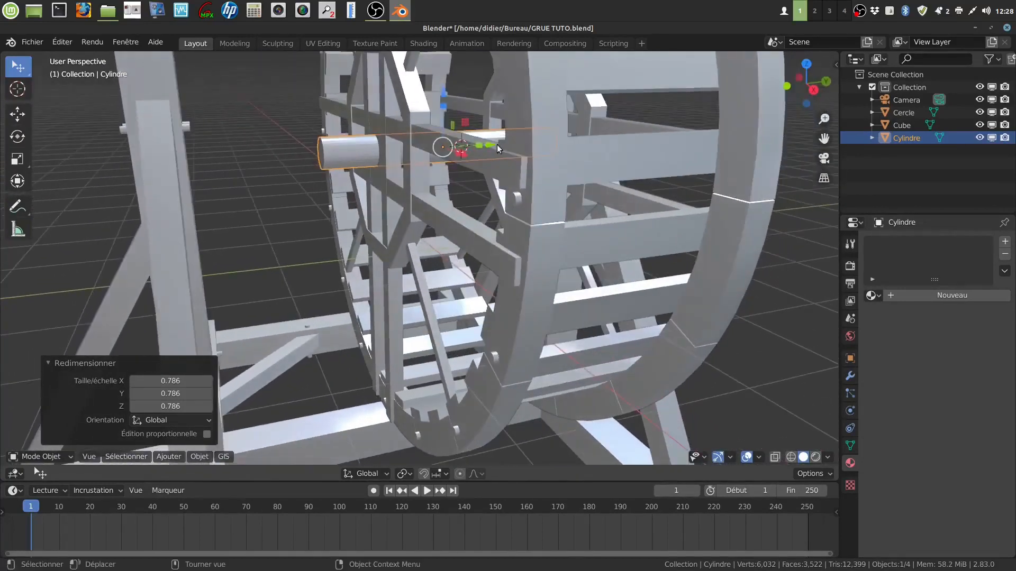
key("s")
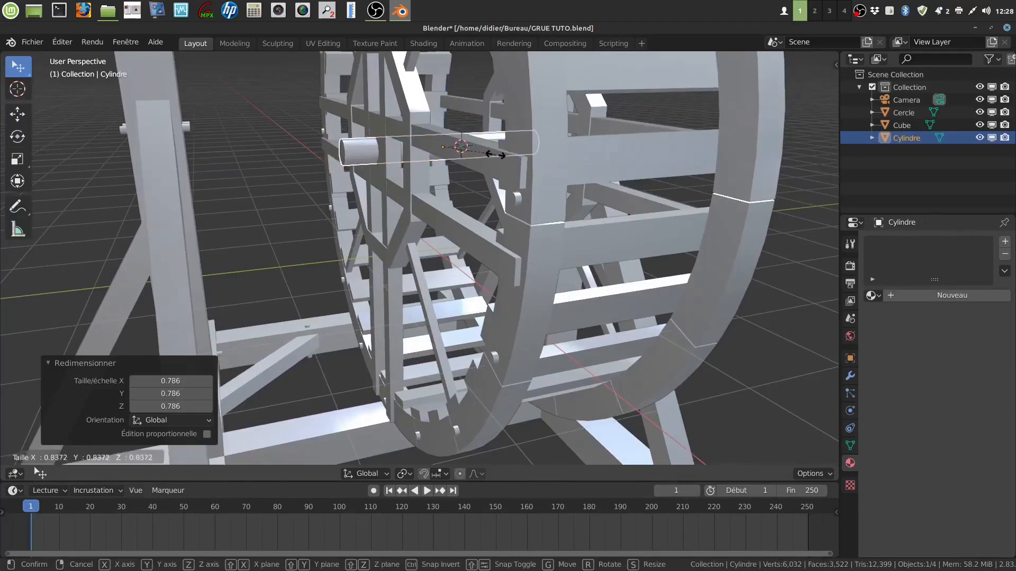
left_click(513, 168)
Step: Reposition the axle along Y so that it runs through the wheel's hub and reaches the post behind the wheel
middle_click_drag(513, 168, 558, 175)
left_click_drag(589, 184, 624, 184)
middle_click_drag(625, 184, 491, 180)
left_click_drag(487, 178, 495, 182)
middle_click_drag(376, 155, 530, 203)
left_click_drag(620, 199, 506, 208)
middle_click_drag(506, 208, 385, 186)
middle_click_drag(358, 217, 385, 268)
Step: In Edit Mode, move the axle's front end face about 0.264 m in Y, back to the wheel's hub
key("Tab")
scroll(395, 268, "up", 2)
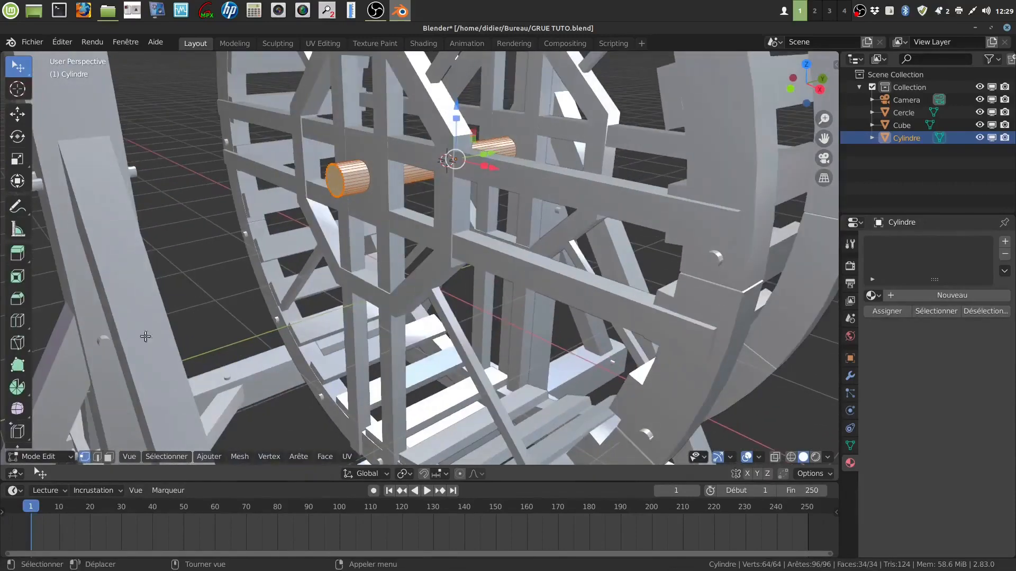
left_click(110, 457)
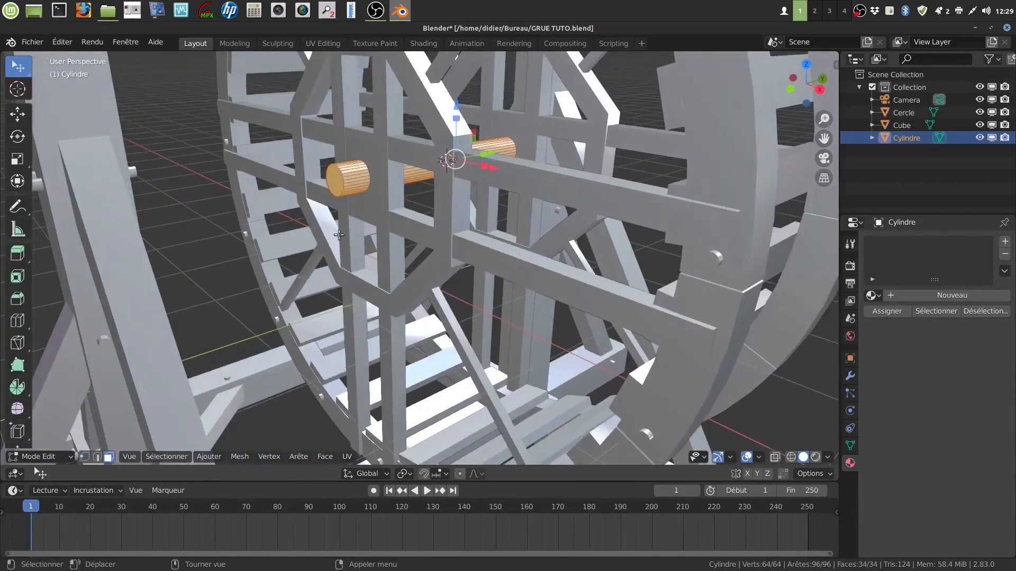
left_click(336, 183)
left_click_drag(379, 172, 398, 190)
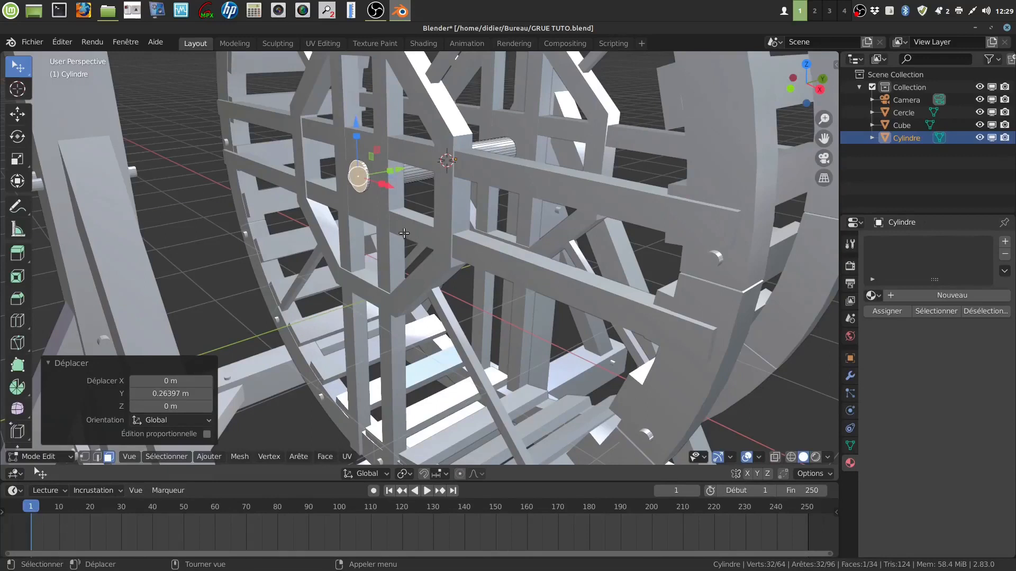
Step: Extrude the axle's end face scaled to about 3.309, and extrude it about -1.97 m in Y to form a drum
key("e")
key("s")
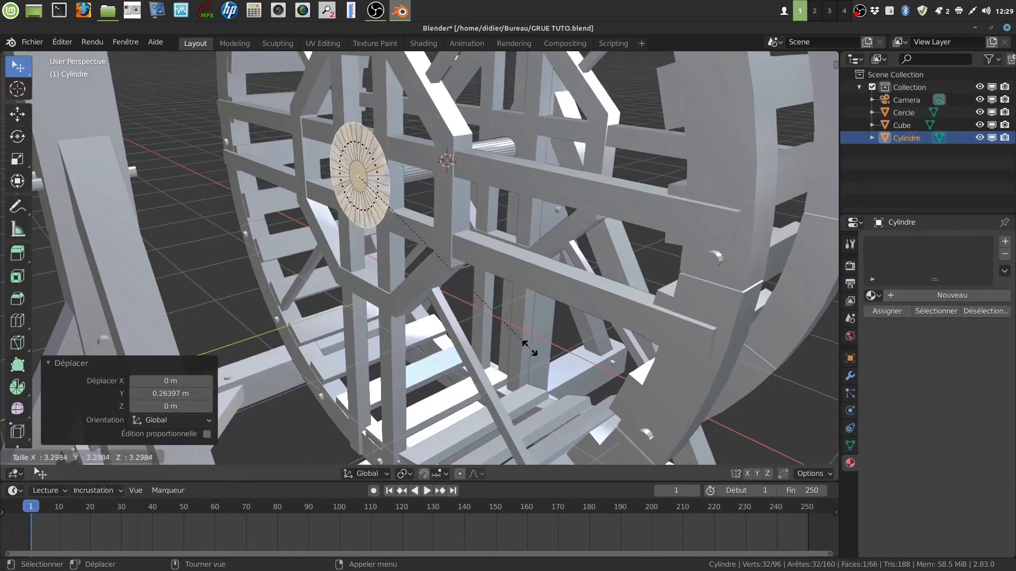
left_click(531, 348)
middle_click_drag(531, 349, 415, 229)
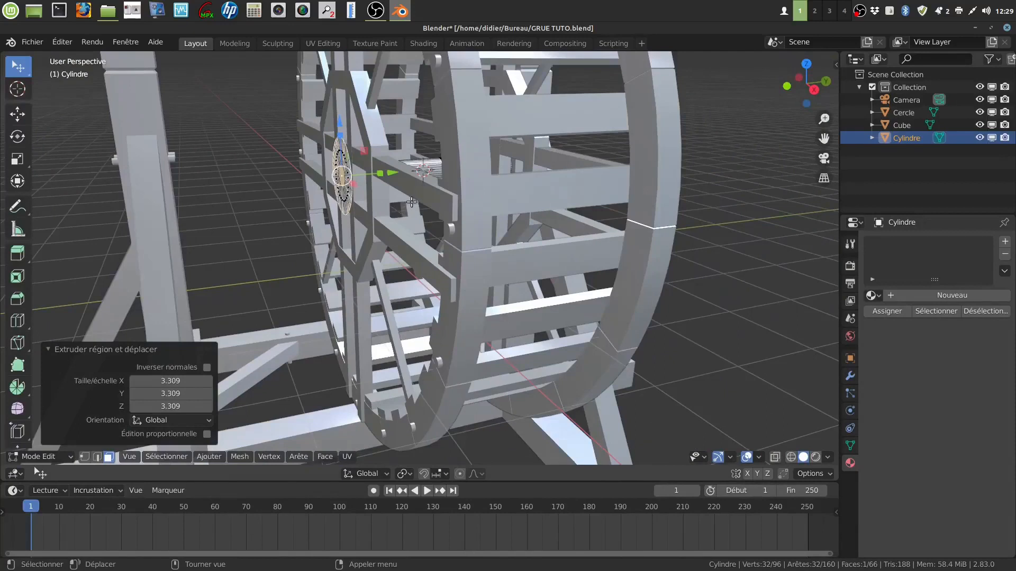
key("e")
key("y")
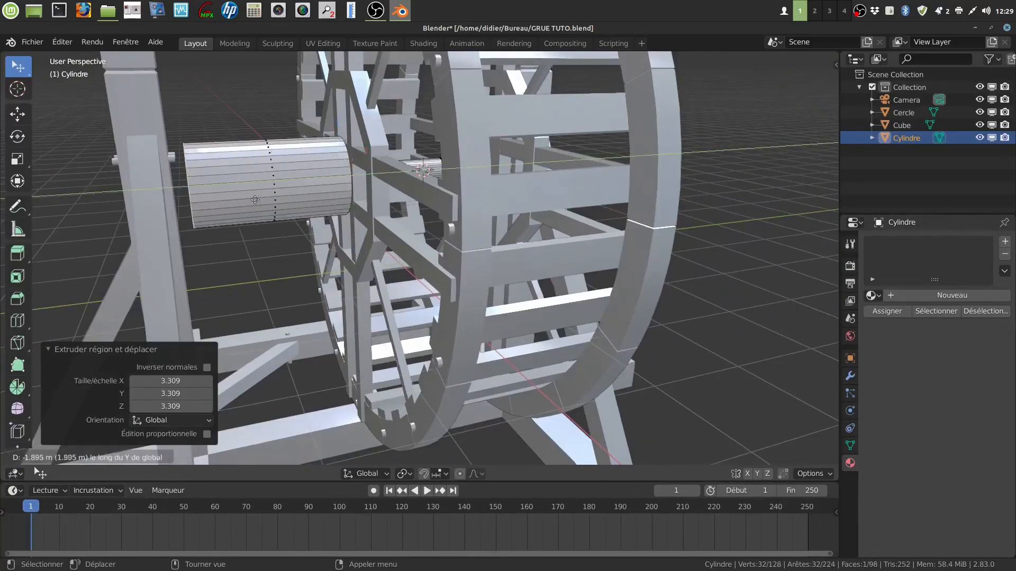
left_click(255, 200)
Step: Fit the drum's end face against the front post, moving it about -0.084 m and about 0.012 m in Y
middle_click_drag(320, 228, 265, 252)
key("KP_3")
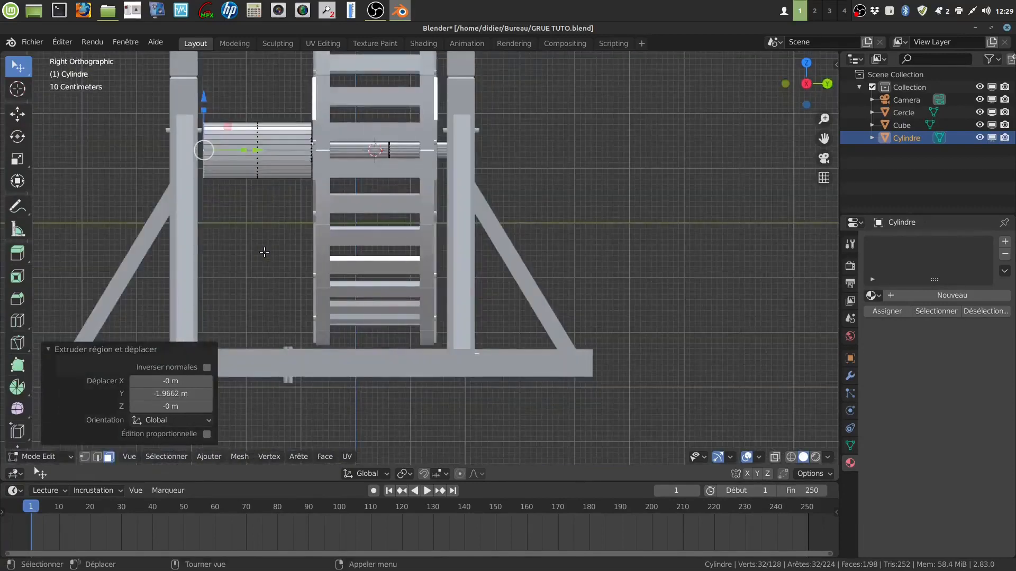
scroll(227, 165, "down", 2)
scroll(504, 333, "down", 3)
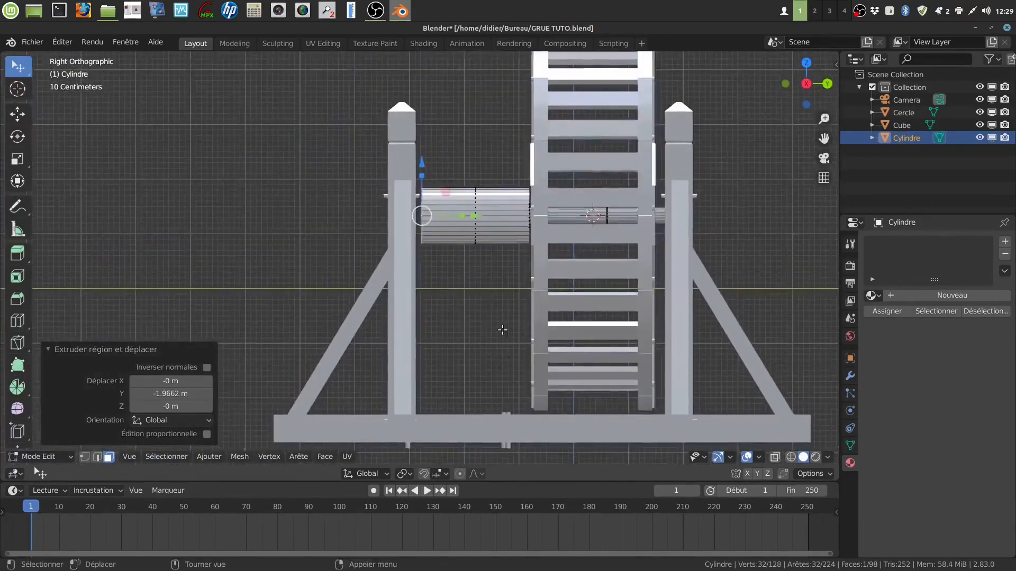
scroll(466, 294, "up", 4)
scroll(416, 279, "up", 2)
left_click_drag(445, 225, 440, 229)
middle_click_drag(439, 229, 440, 264)
middle_click_drag(392, 201, 455, 318)
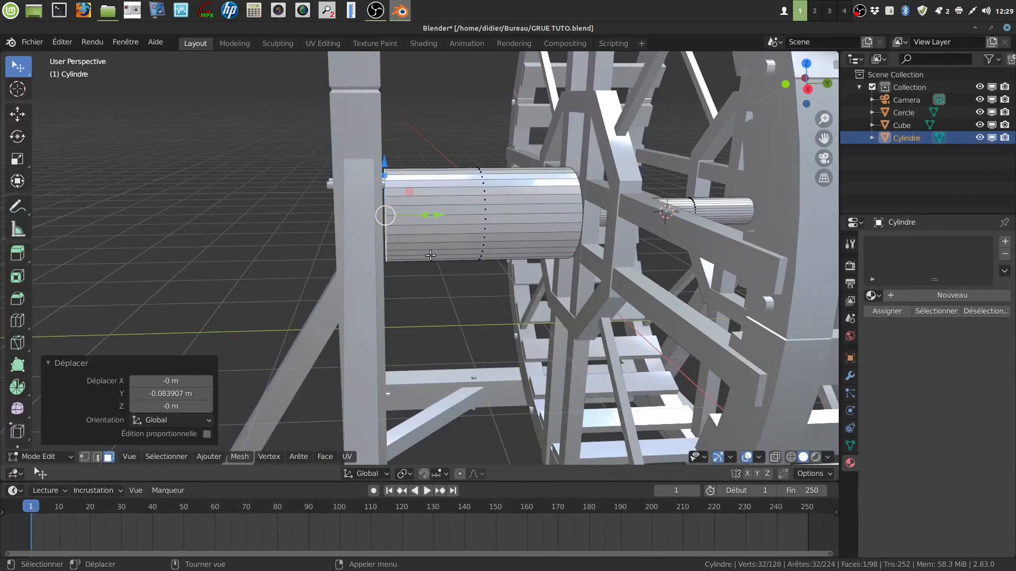
left_click_drag(437, 215, 441, 215)
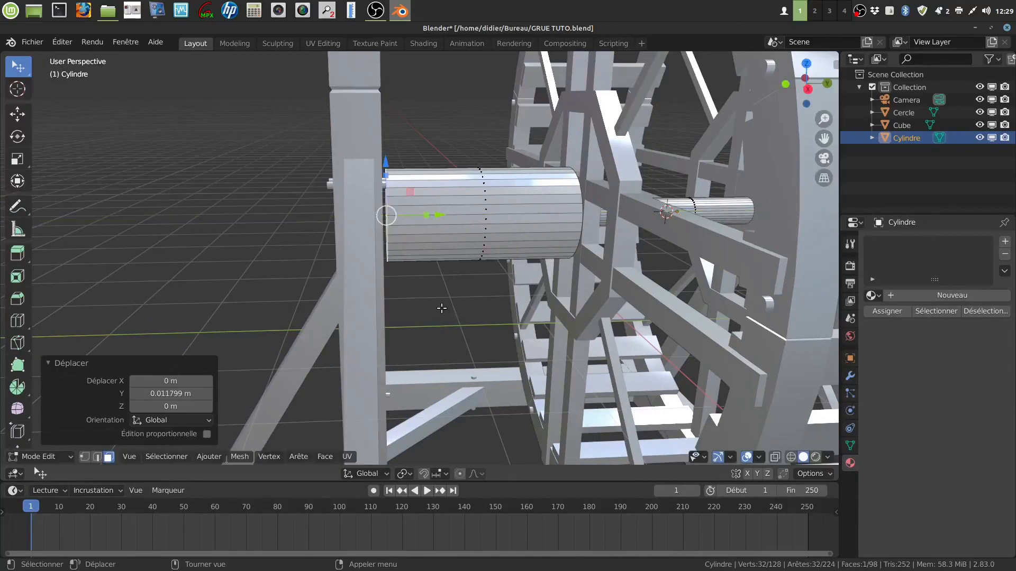
Step: Extrude a smaller inner face on the drum's end, scaled to about 0.417 and reduced again by about 0.711
key("e")
key("s")
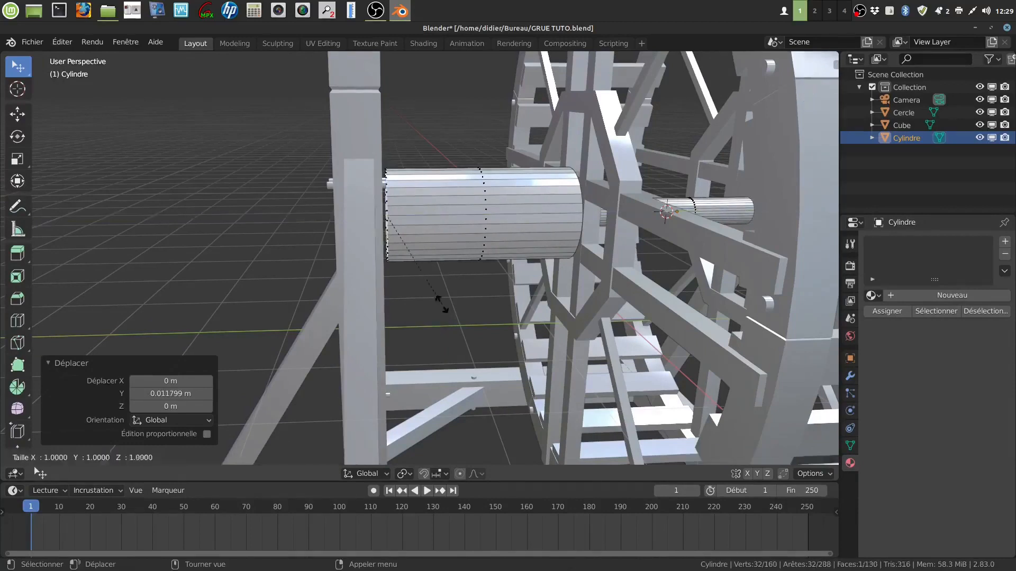
left_click(439, 260)
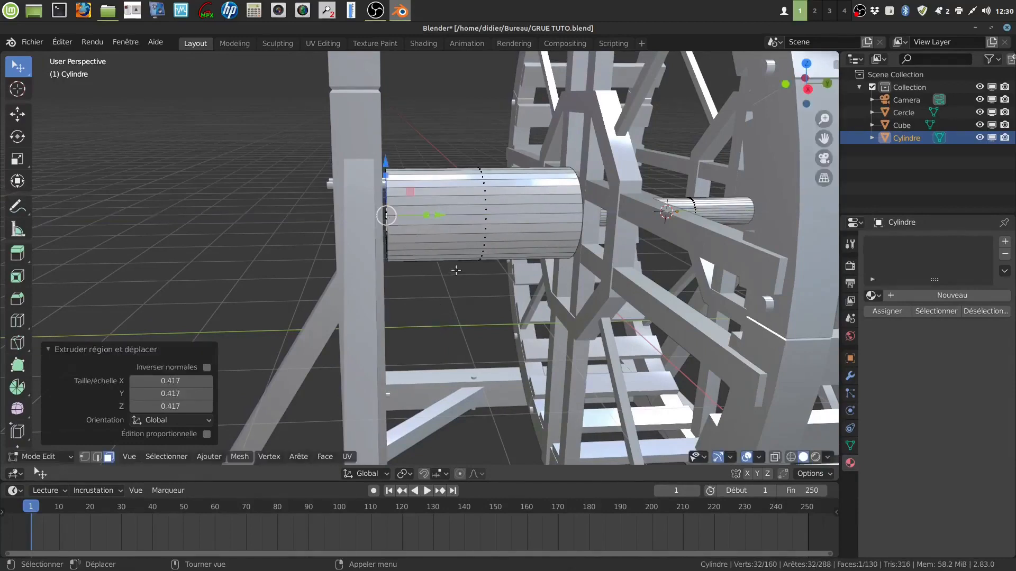
key("shift+z")
mouse_move(454, 265)
middle_mouse_down()
mouse_move(517, 265)
mouse_move(493, 236)
middle_mouse_up()
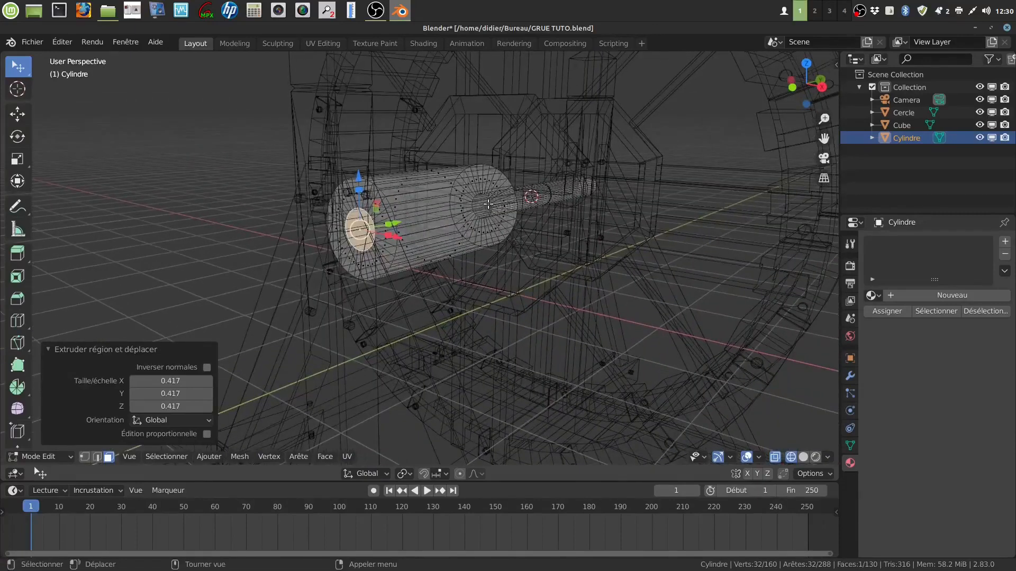
key("s")
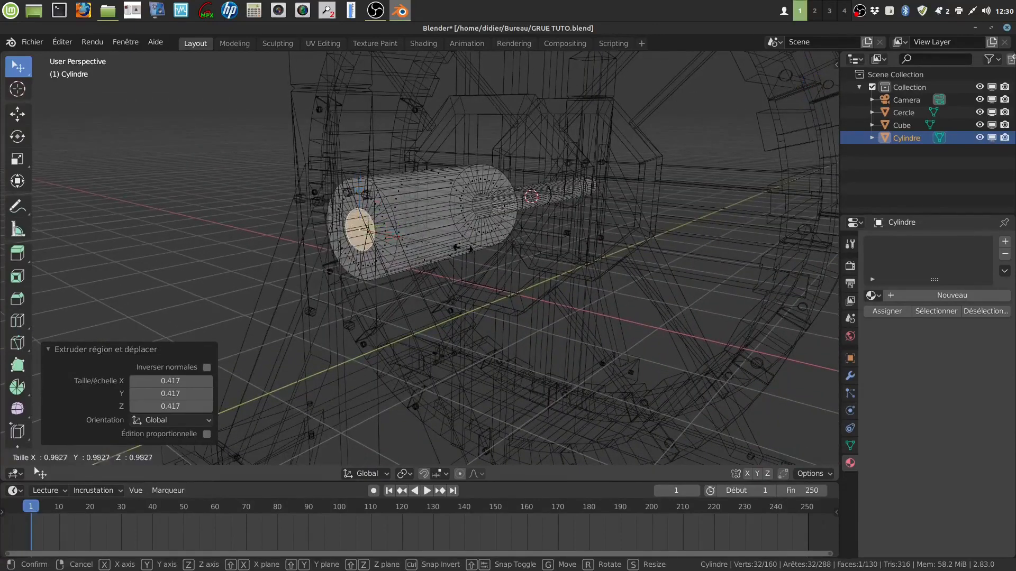
left_click(437, 233)
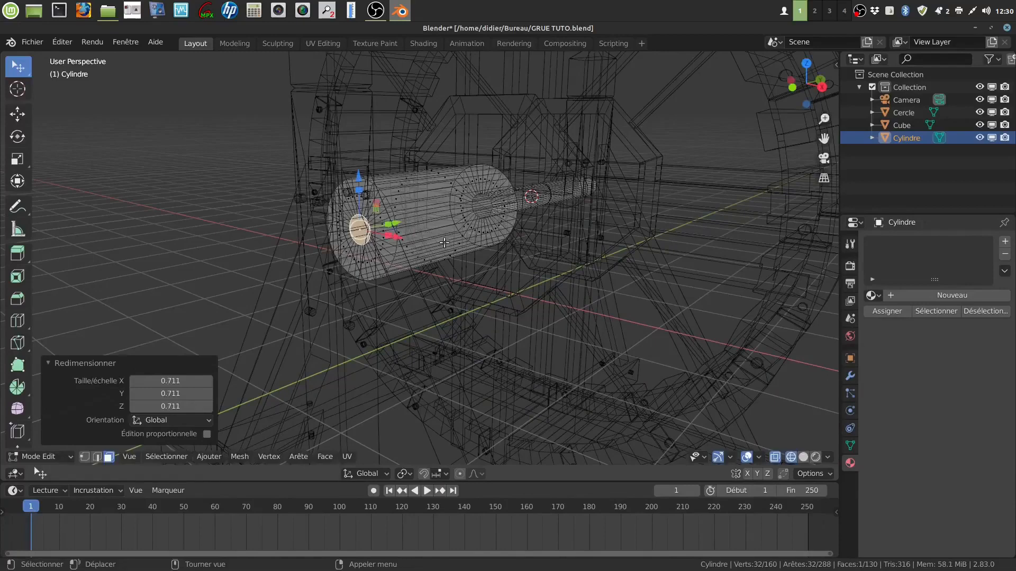
Step: Extrude the small inner face along Y into the front post as a stub axle, and return to solid Object Mode
middle_click_drag(465, 249, 423, 251)
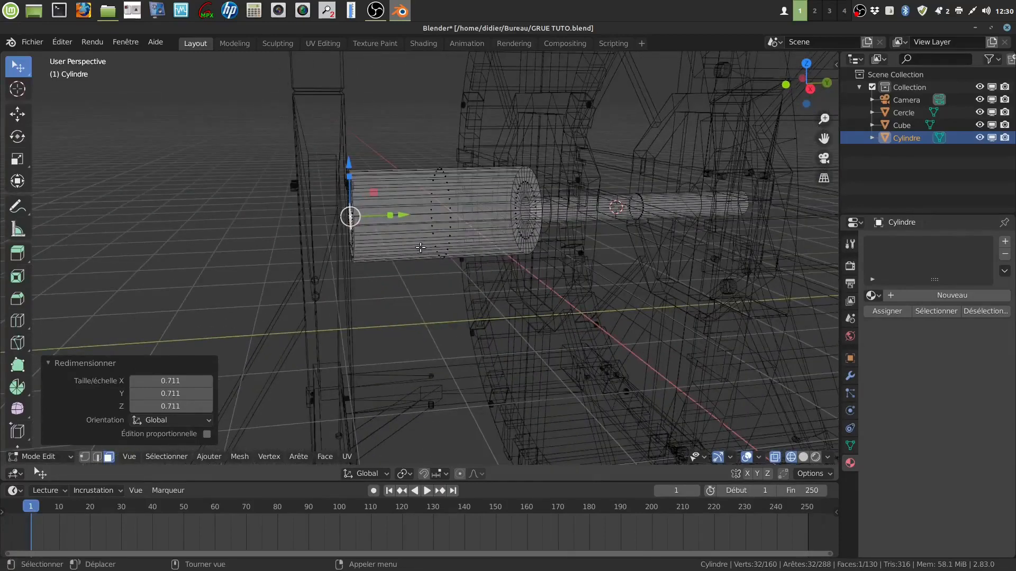
key("e")
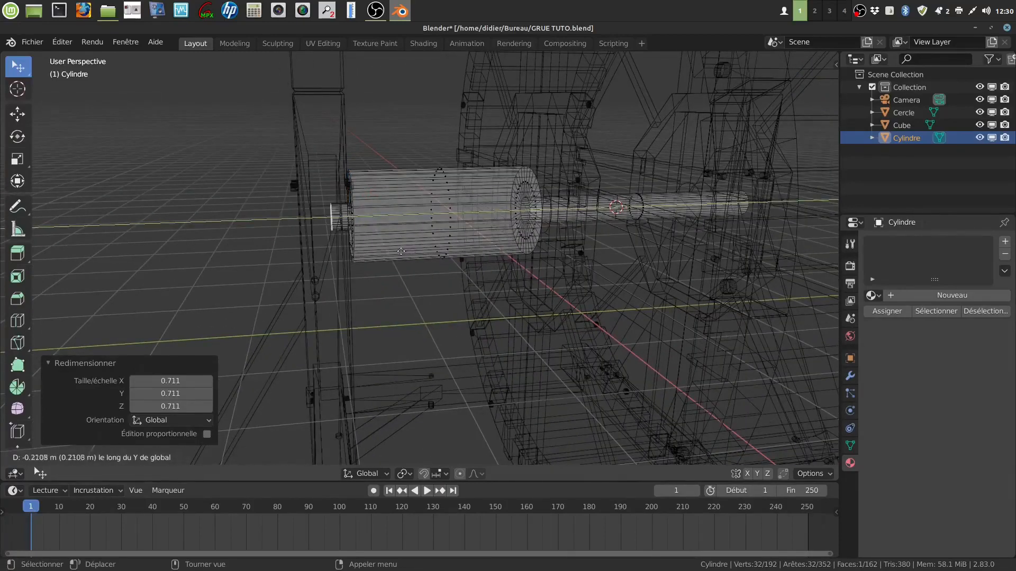
left_click(339, 217)
key("Tab")
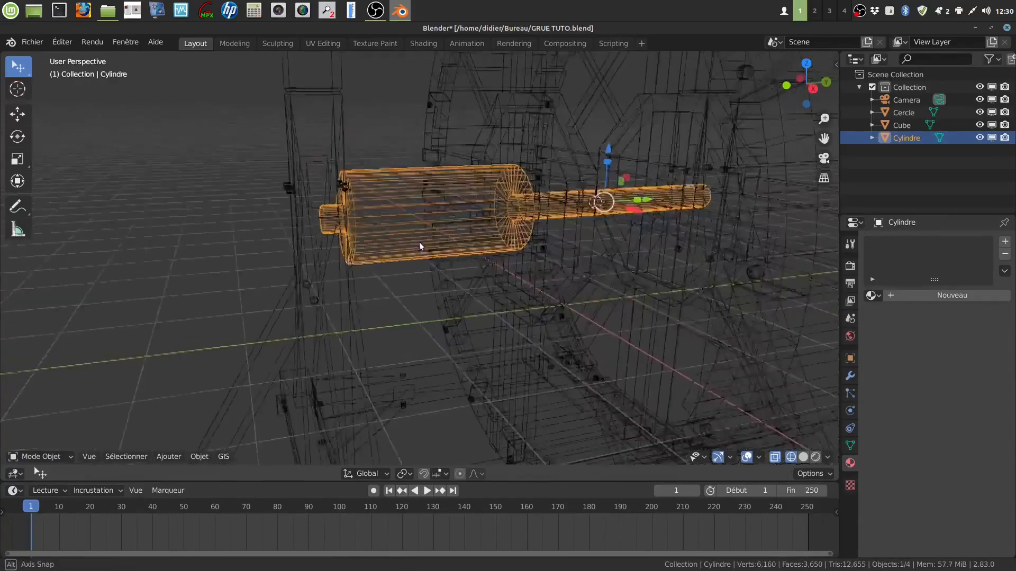
key("shift+z")
mouse_move(408, 245)
middle_mouse_down()
mouse_move(420, 239)
mouse_move(360, 233)
mouse_move(396, 237)
mouse_move(422, 224)
middle_mouse_up()
scroll(421, 240, "down", 2)
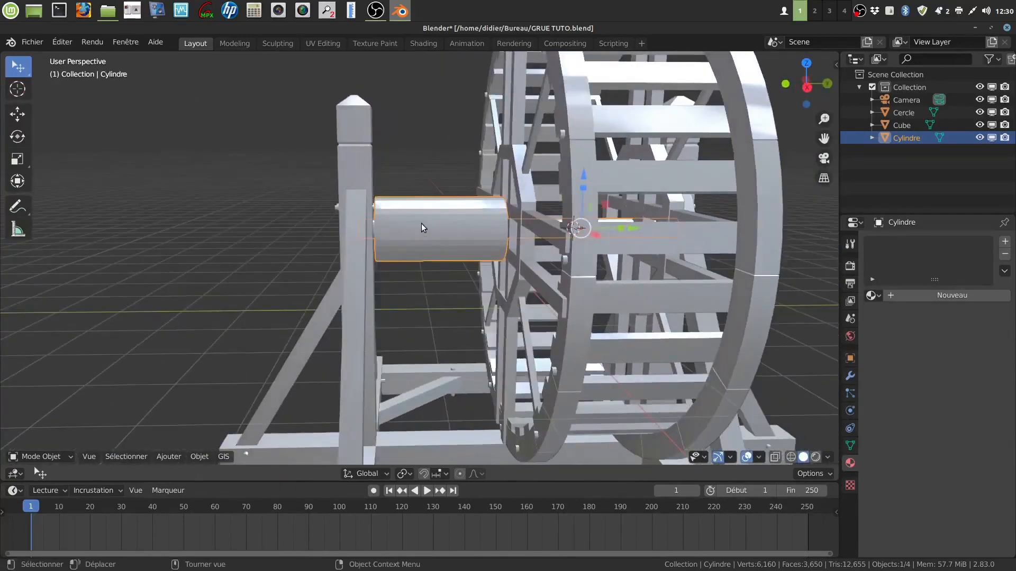
Step: Shade the axle and drum smooth with Auto Smooth enabled at 30°
left_click(850, 446)
left_click(886, 471)
middle_click_drag(561, 286, 501, 286)
scroll(506, 281, "down", 3)
scroll(472, 325, "up", 5)
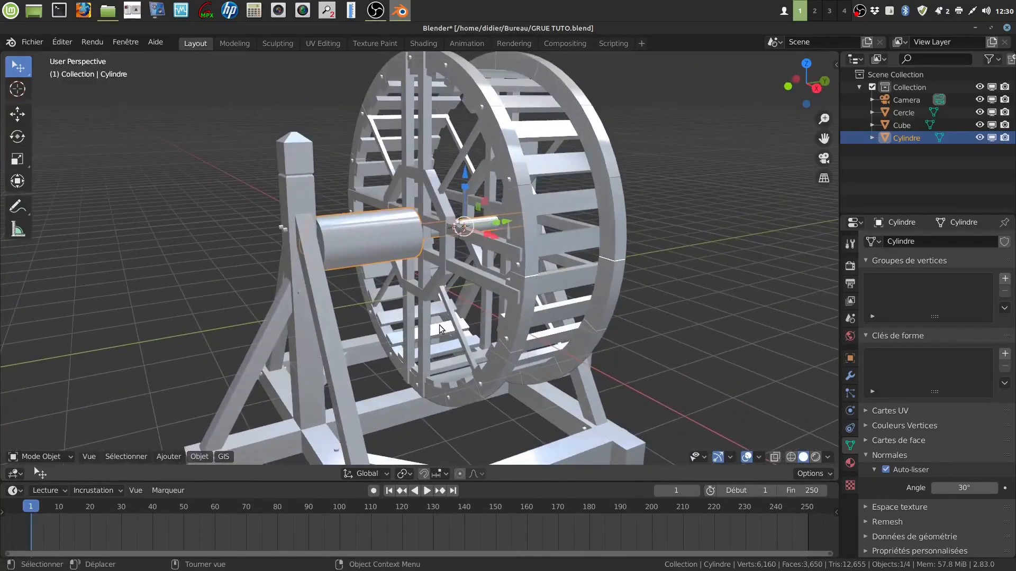
Step: Duplicate the axle and drum in place and hide the copy in the viewport
key("shift")
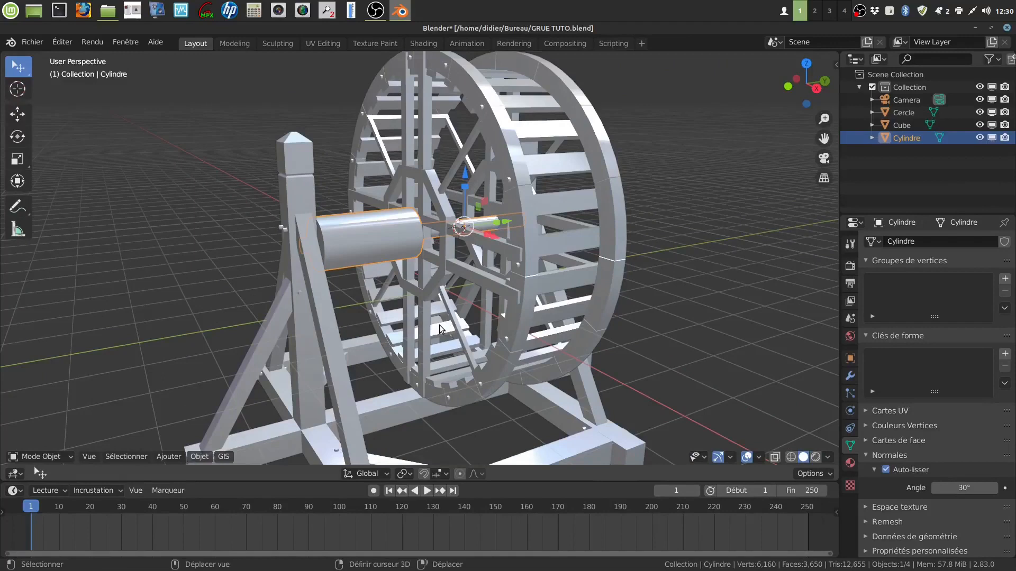
key("shift+d")
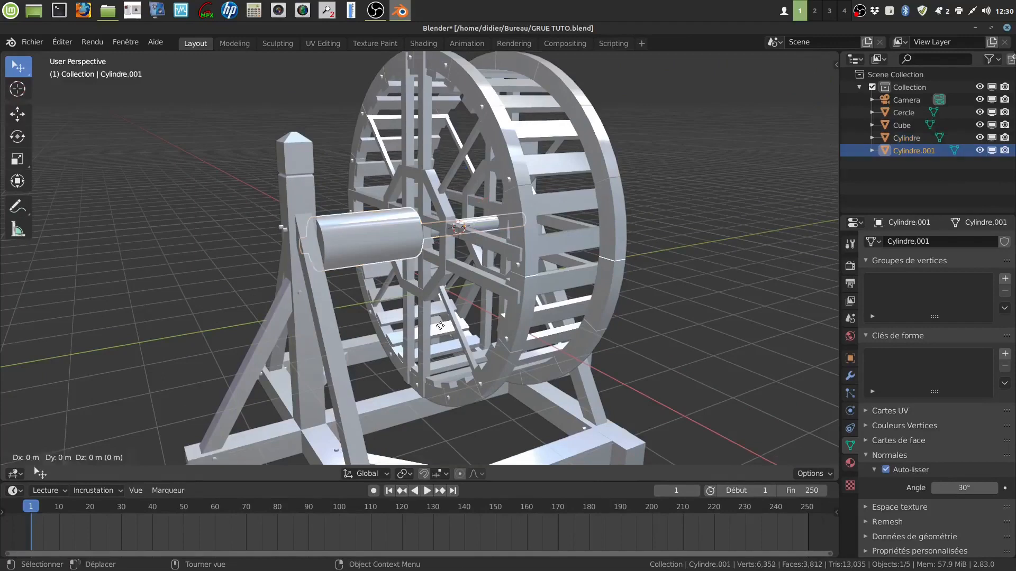
right_click(440, 326)
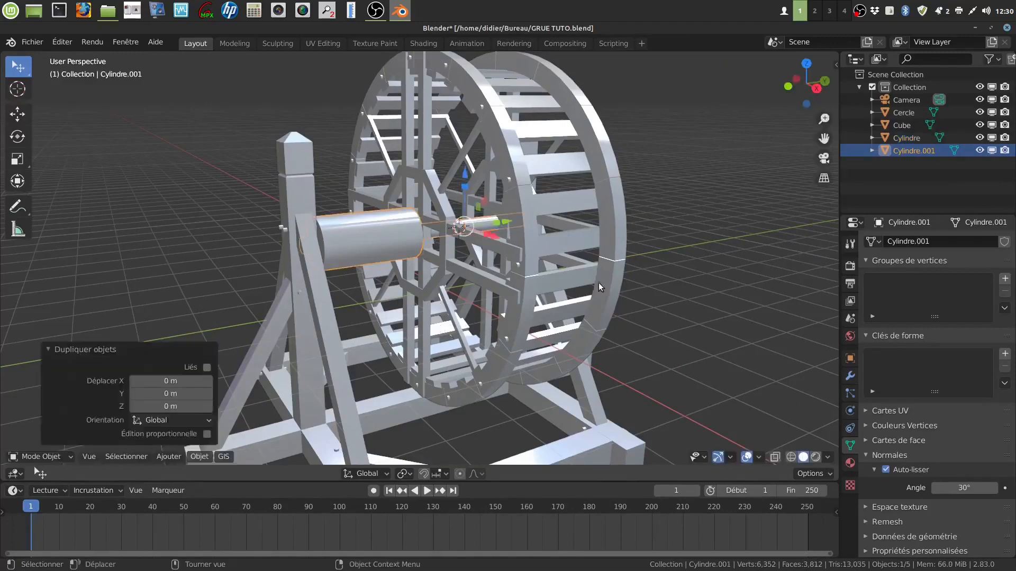
left_click(980, 151)
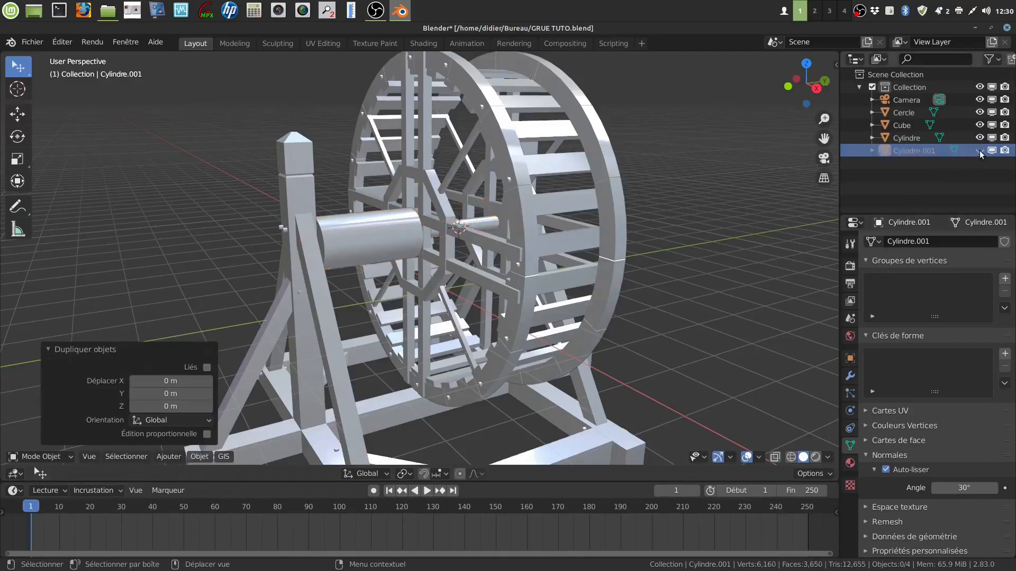
Step: Select the visible axle and drum and scale it up uniformly by 1.005
left_click(388, 246)
scroll(428, 305, "up", 4)
middle_click_drag(428, 305, 381, 279)
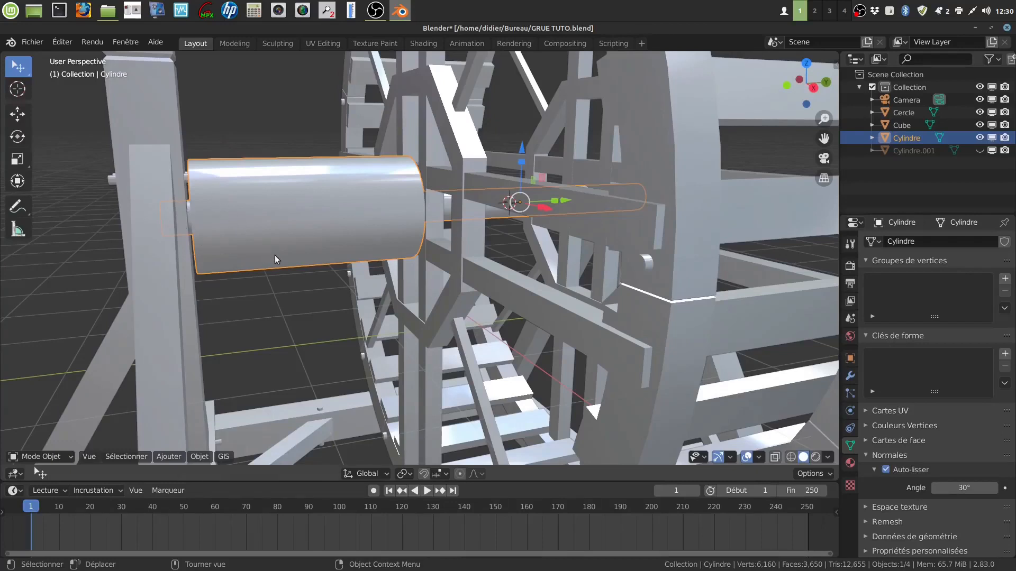
key("s")
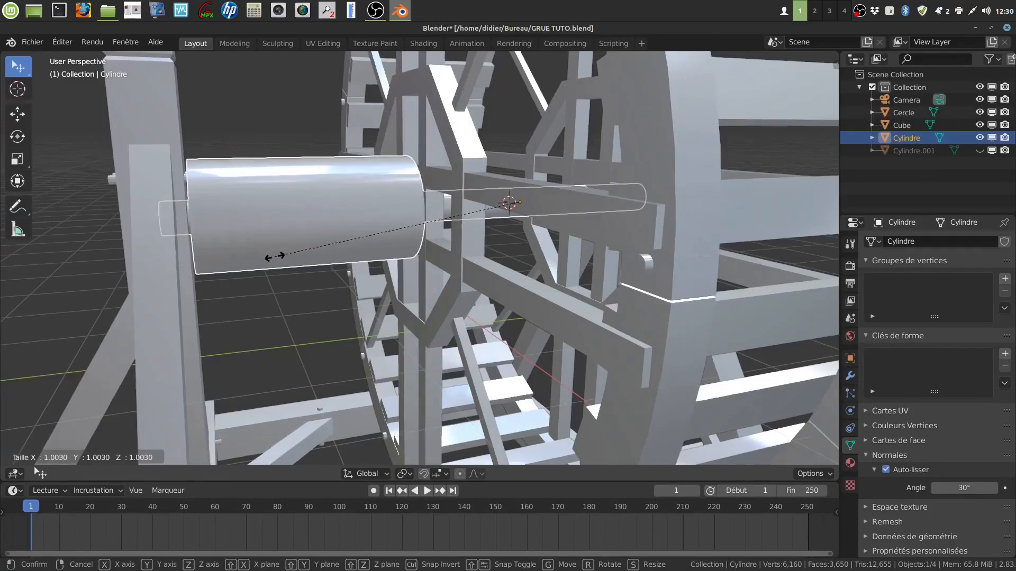
left_click(275, 255)
mouse_move(275, 255)
middle_mouse_down()
mouse_move(287, 237)
mouse_move(281, 256)
mouse_move(283, 246)
middle_mouse_up()
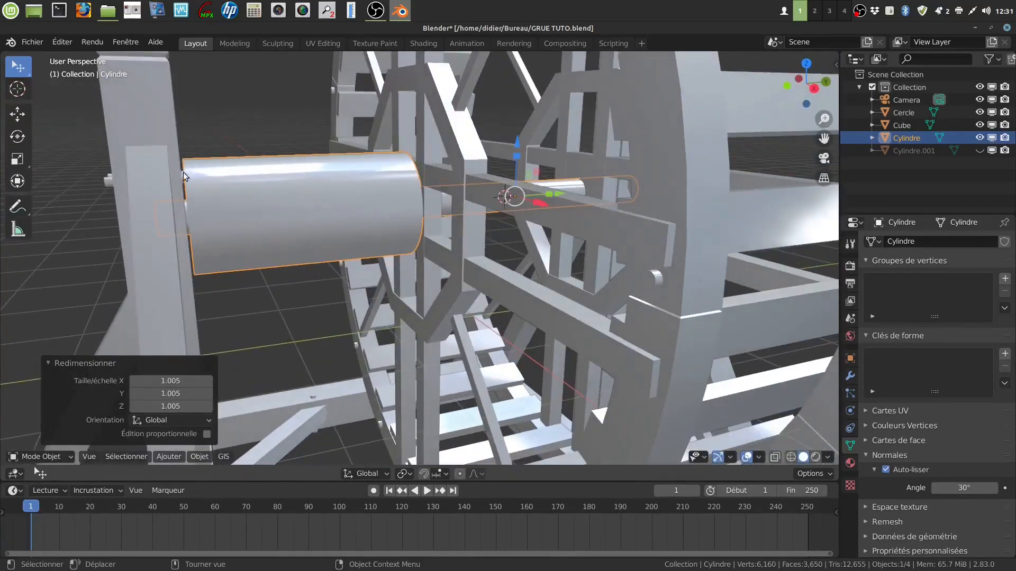
middle_click_drag(227, 212, 379, 257)
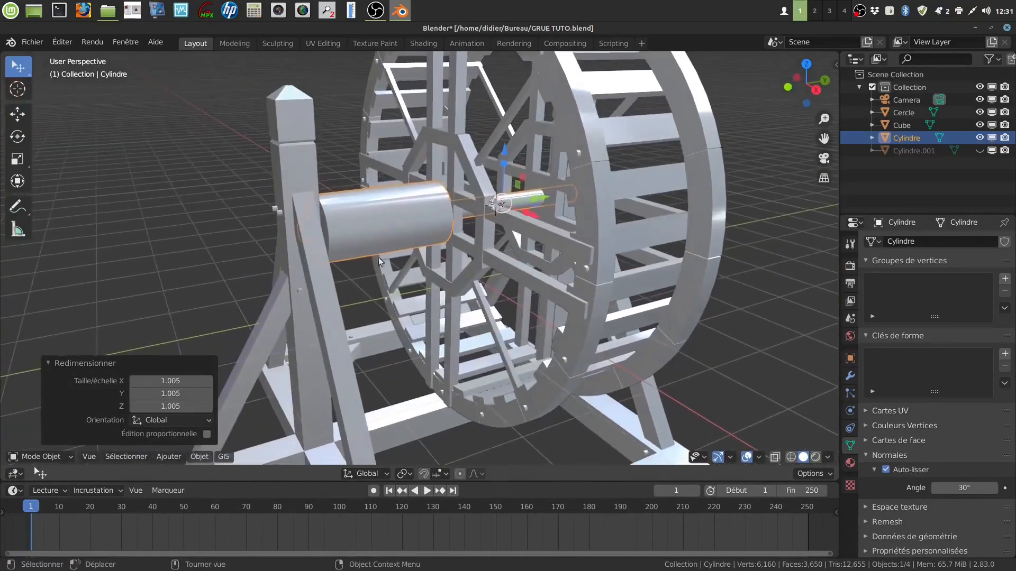
Step: Subtract the enlarged axle and drum from the frame with a Boolean difference, and clear the selection
left_click(321, 291, "shift")
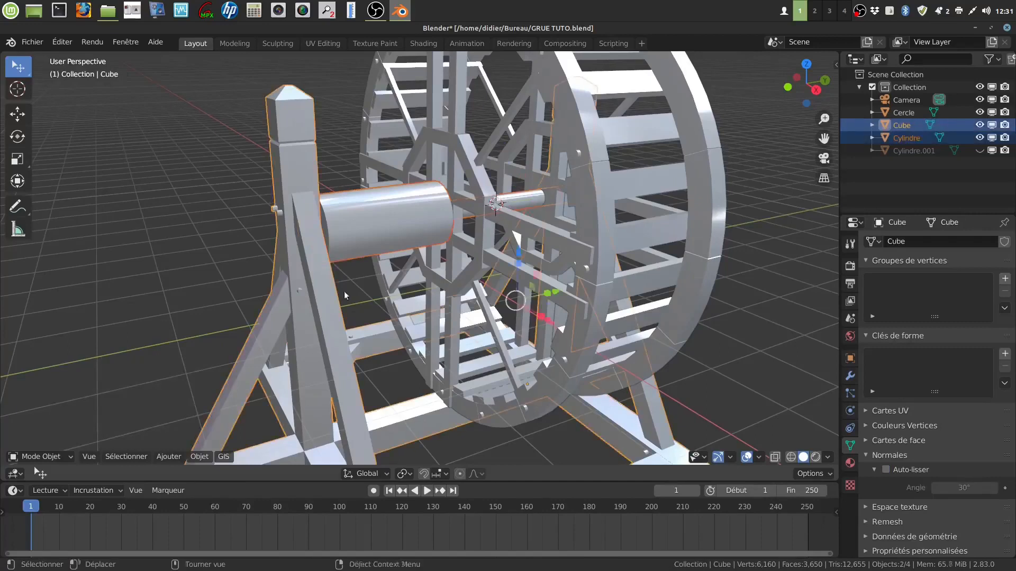
key("ctrl")
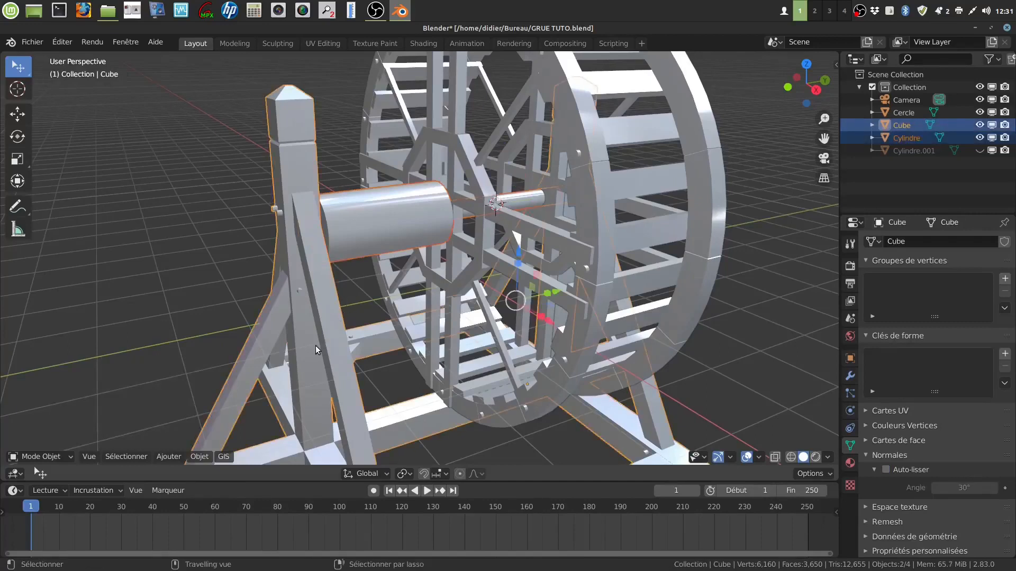
key("ctrl+shift+KP_Subtract")
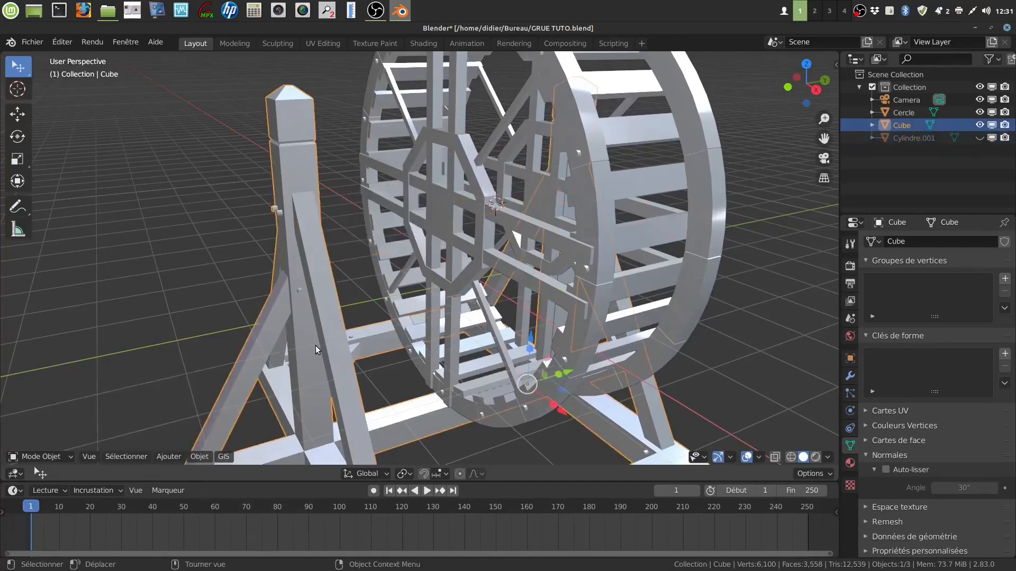
middle_click_drag(474, 401, 592, 281)
left_click(814, 323)
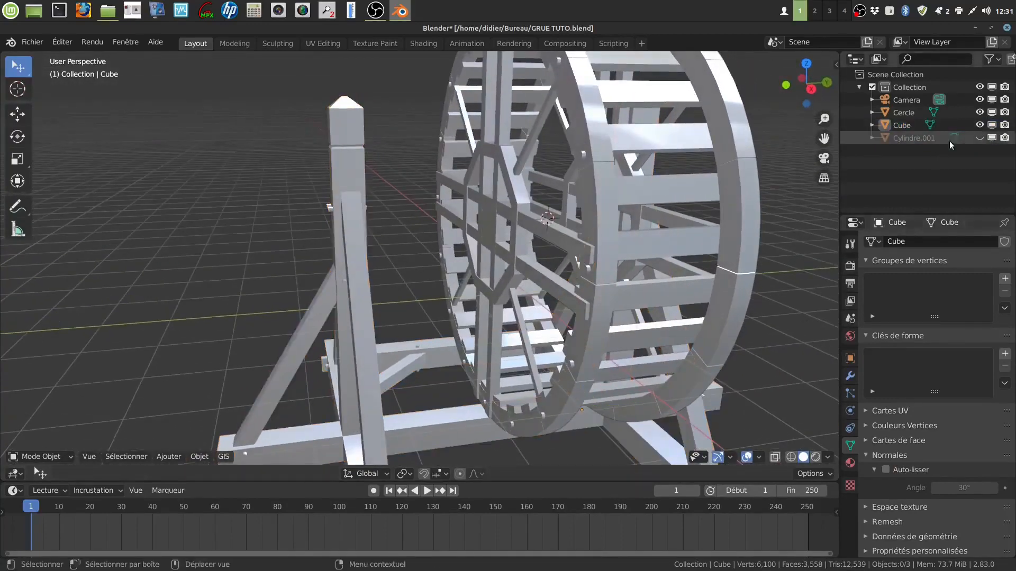
Step: Unhide the duplicate axle and drum in the viewport and select it
left_click(979, 138)
middle_click_drag(493, 245, 348, 195)
left_click(349, 195)
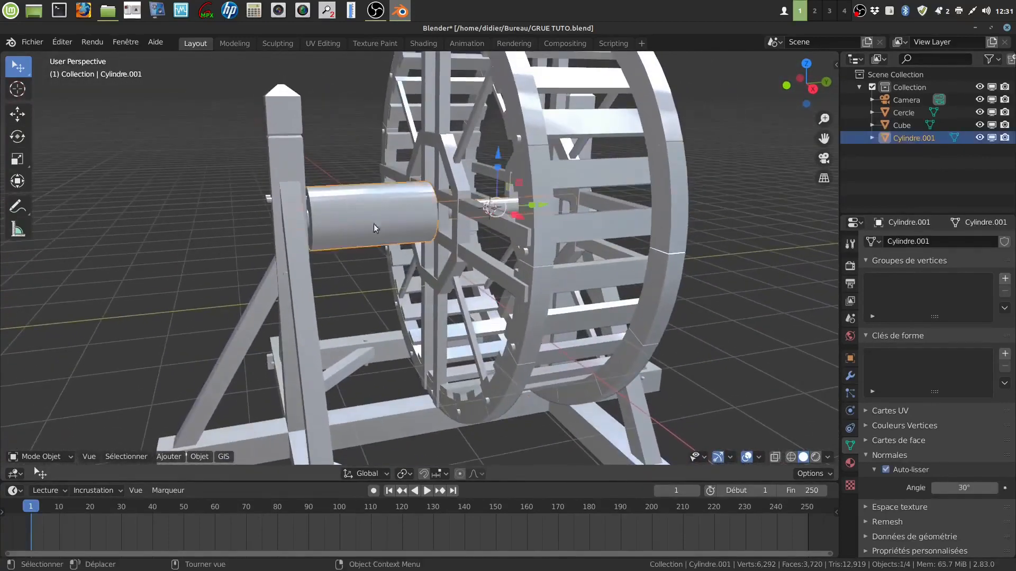
Step: Assign the duplicate axle and drum's entire mesh to a new vertex group, and return to Object Mode
key("Tab")
key("ctrl+r")
middle_click_drag(389, 224, 376, 229)
key("a")
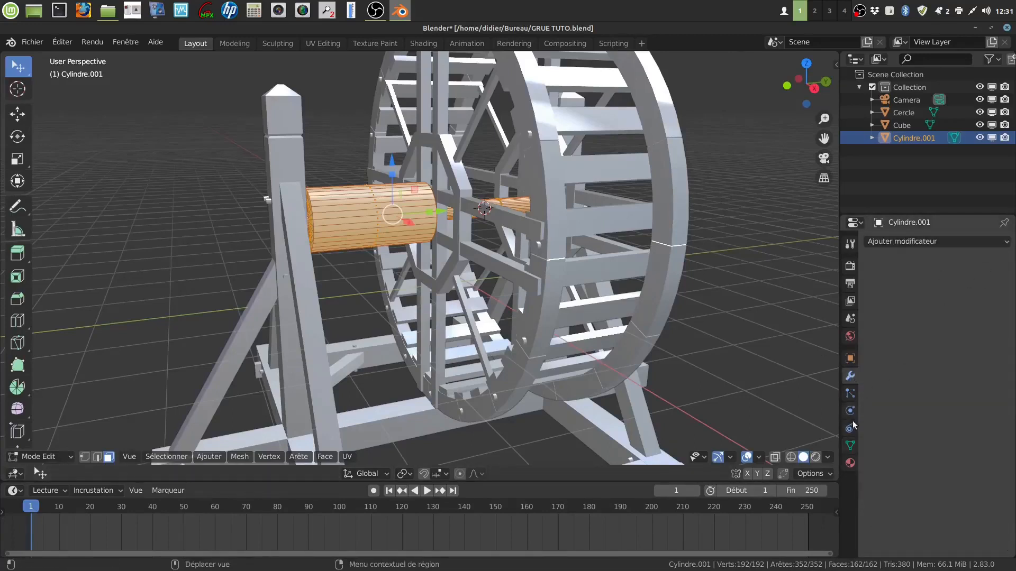
left_click(850, 446)
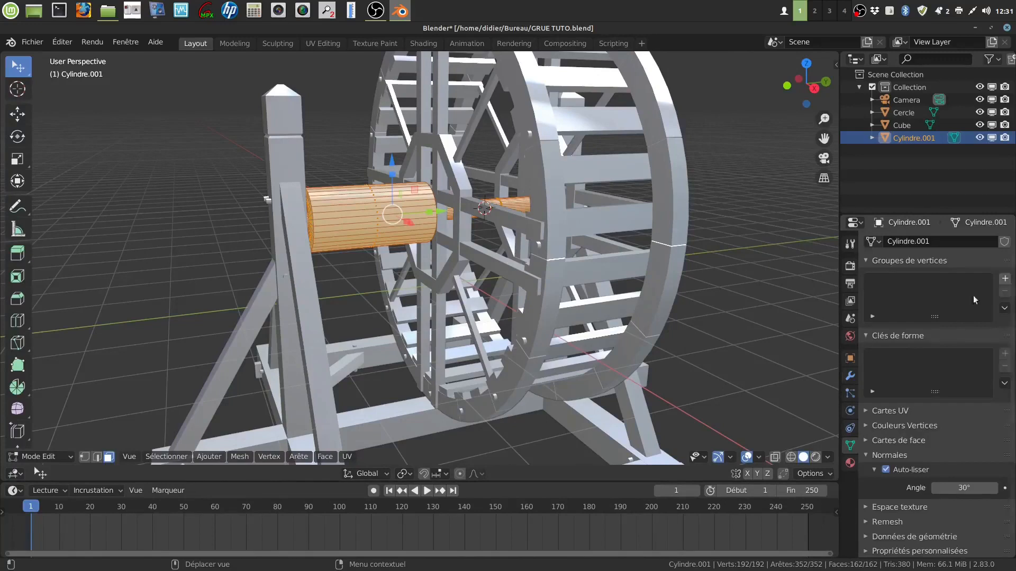
left_click(1004, 278)
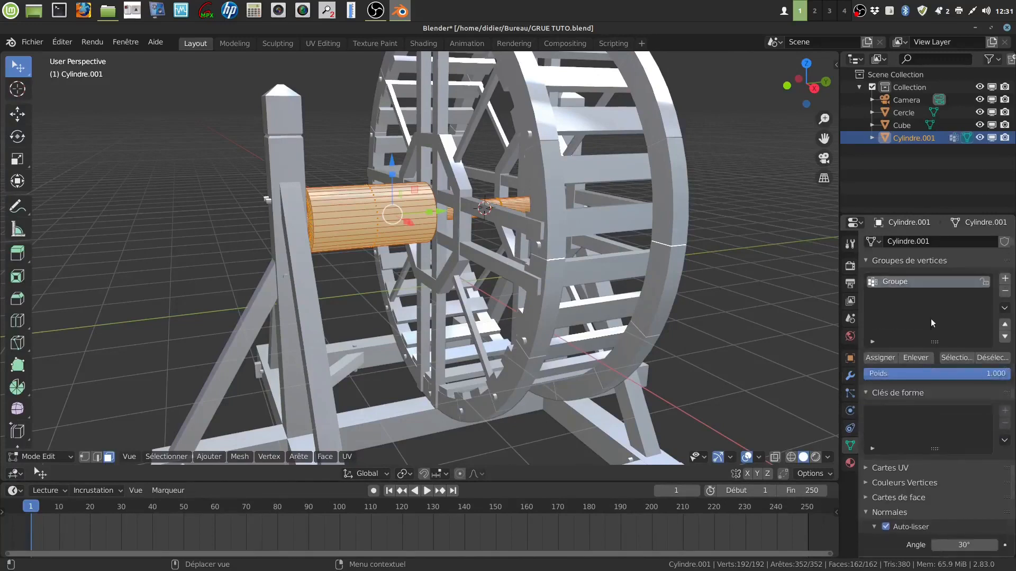
left_click(880, 359)
mouse_move(469, 291)
middle_mouse_down()
mouse_move(484, 288)
mouse_move(466, 286)
middle_mouse_up()
key("Tab")
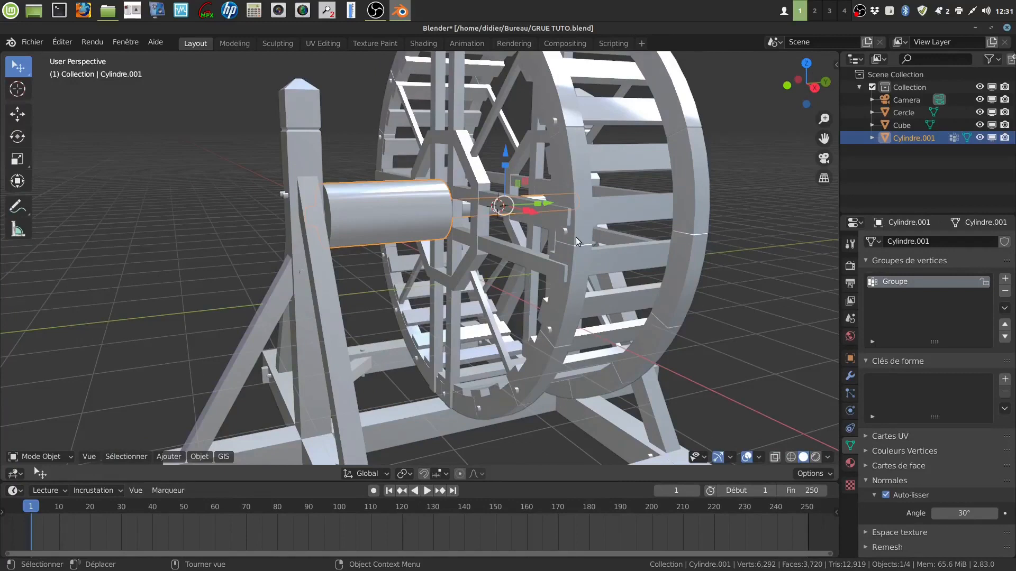
Step: Add the wheel to the selection as active object and merge the axle and drum into it with a Boolean union
key("shift")
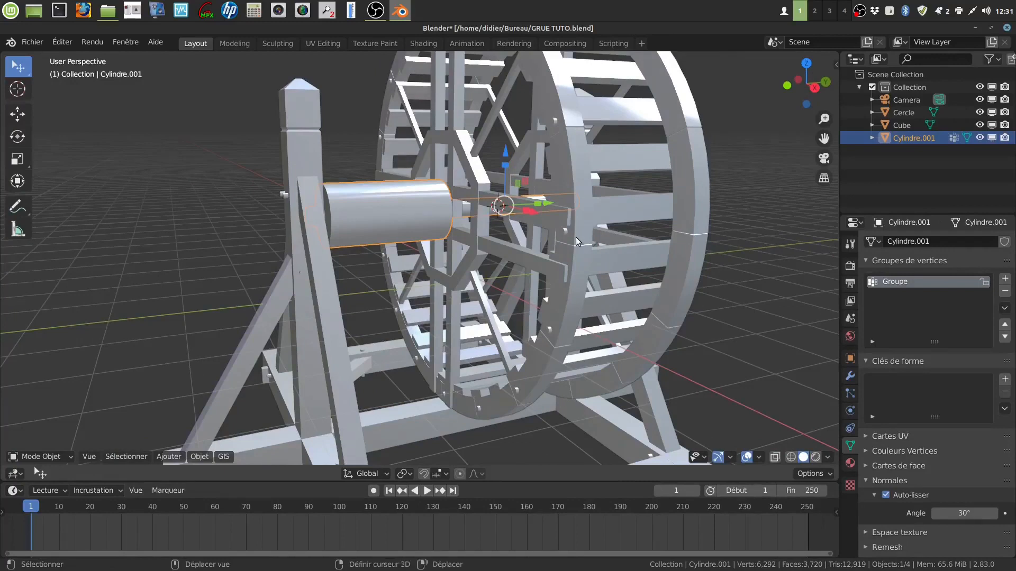
left_click(576, 237, "shift")
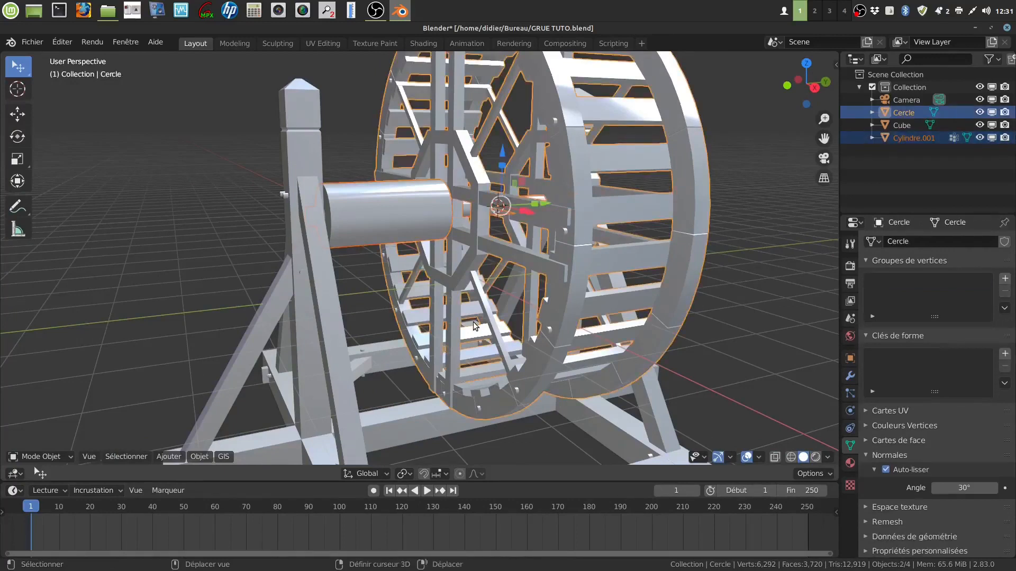
key("ctrl+j")
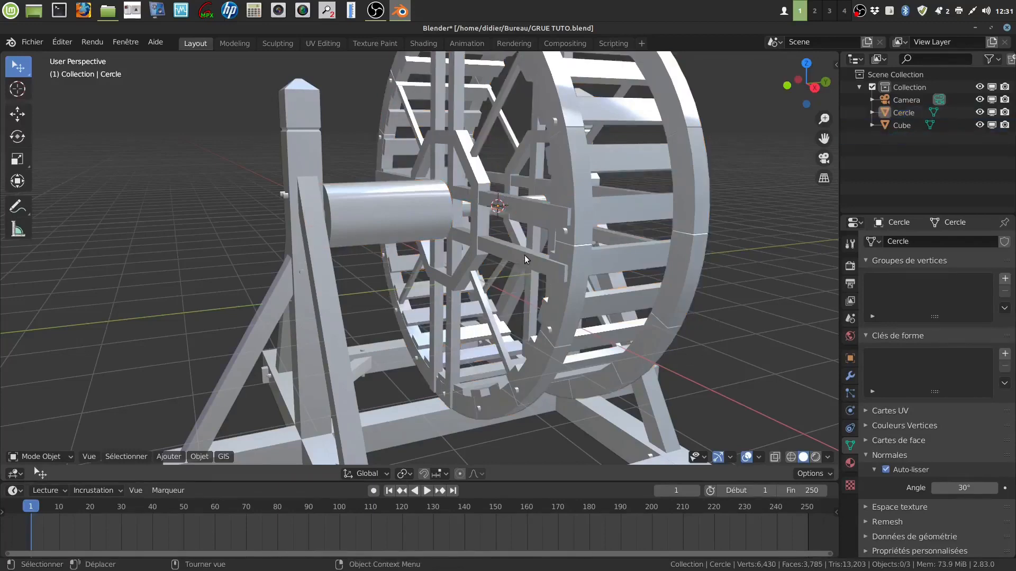
Step: Assign the selected axle and drum faces of the merged wheel to a new vertex group, and return to Object Mode
key("Tab")
middle_click_drag(528, 254, 540, 256)
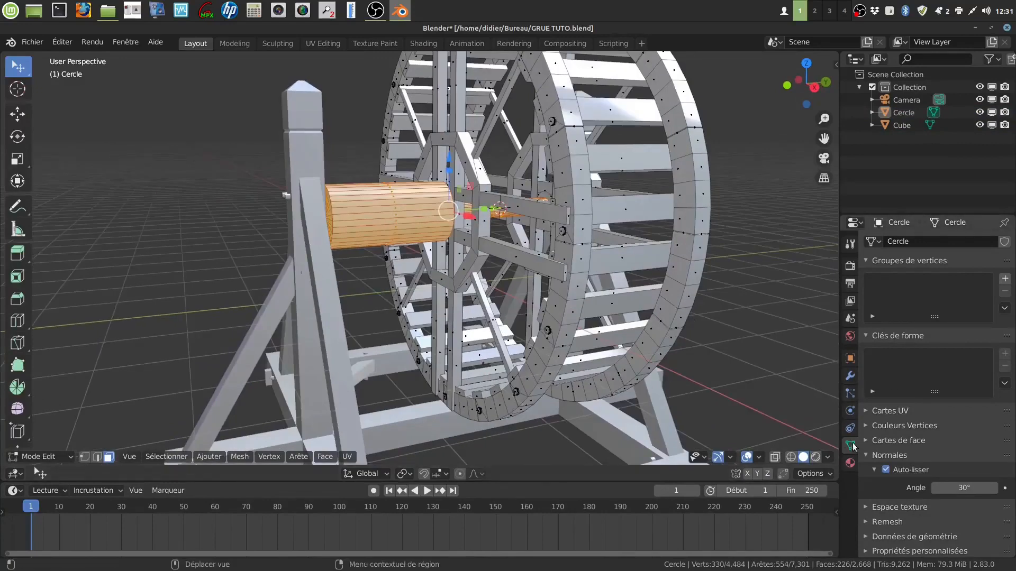
middle_click_drag(565, 276, 635, 285)
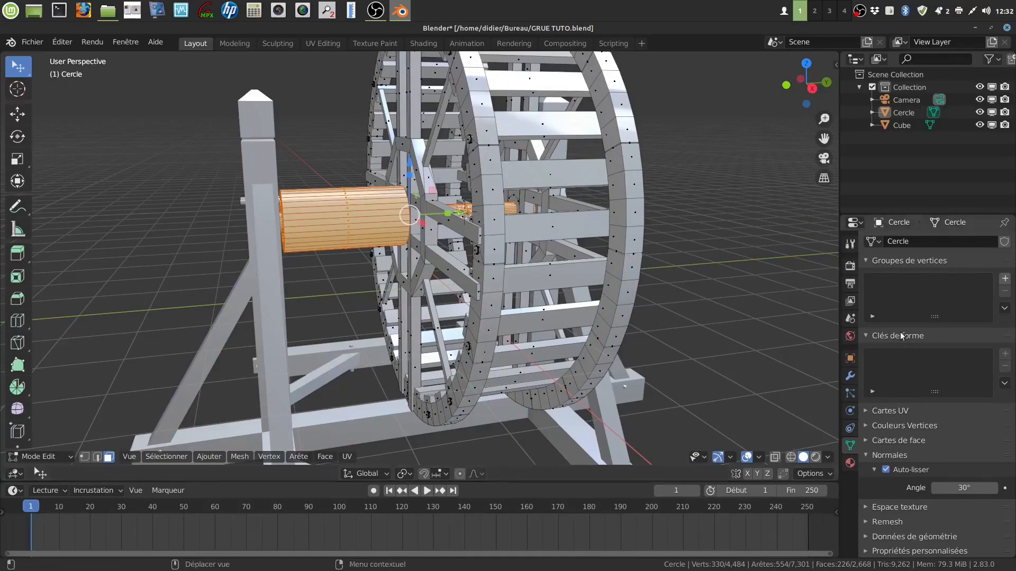
left_click(1005, 279)
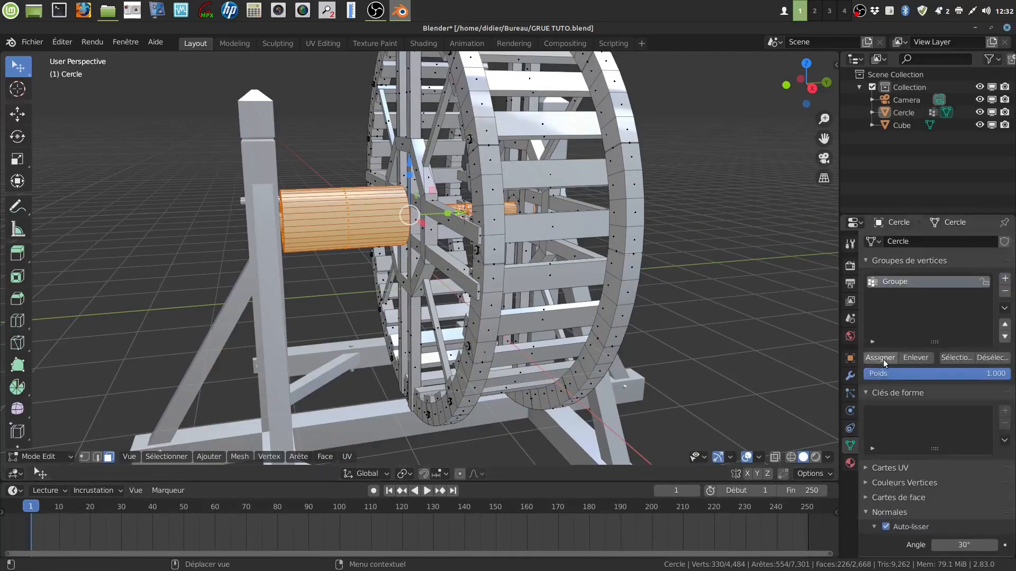
middle_click_drag(737, 317, 510, 212)
key("Tab")
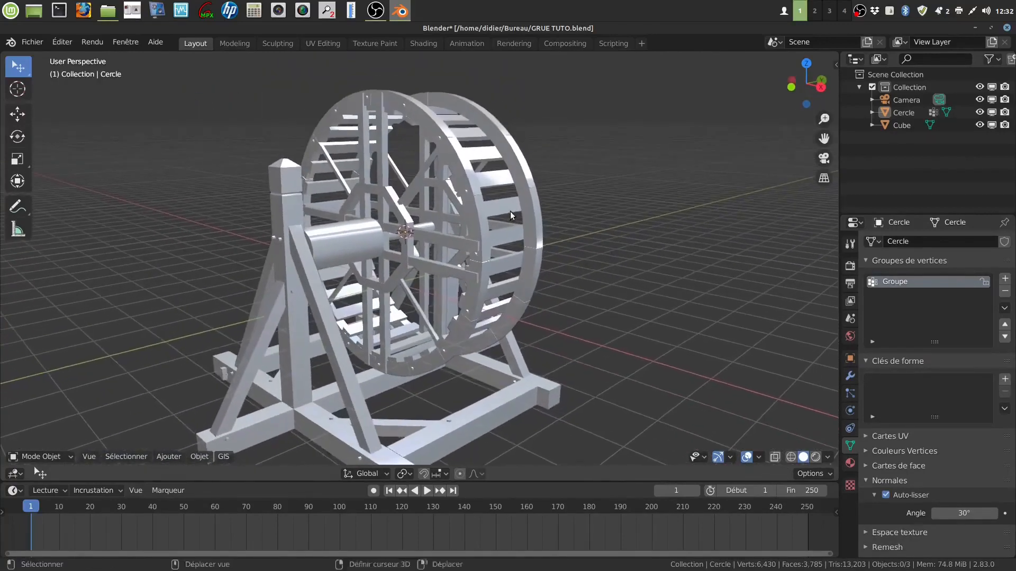
Step: Examine the merged wheel, axle and drum from several angles and check its mesh selection in Edit Mode
scroll(522, 247, "up", 3)
mouse_move(521, 248)
middle_mouse_down()
mouse_move(624, 243)
mouse_move(518, 240)
mouse_move(491, 257)
mouse_move(503, 211)
mouse_move(512, 239)
middle_mouse_up()
scroll(506, 241, "down", 2)
scroll(505, 237, "up", 2)
middle_click_drag(538, 195, 535, 244)
left_click(496, 238)
key("Tab")
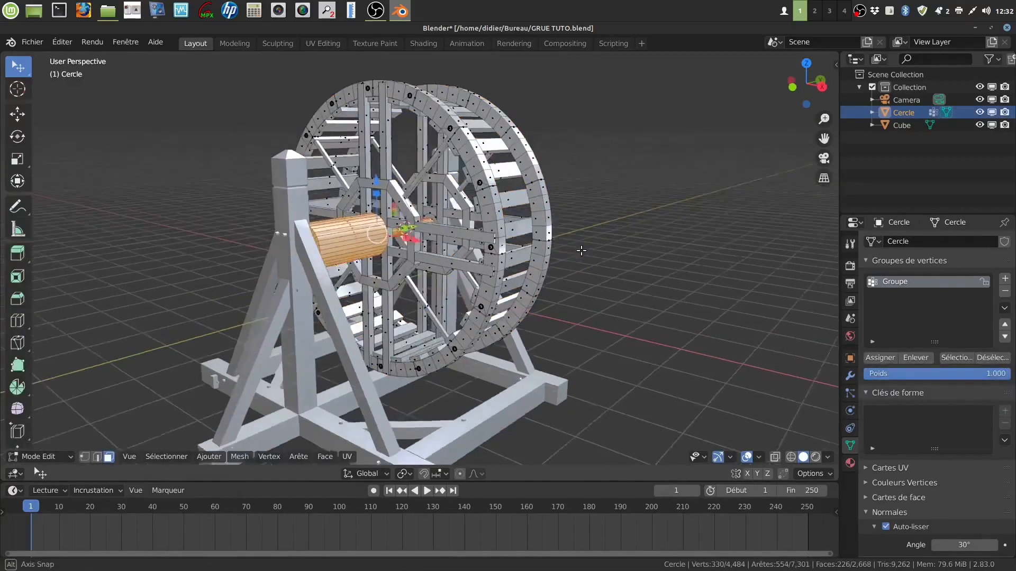
key("Tab")
Step: Deselect the wheel and switch the viewport to Rendered shading
left_click(597, 314)
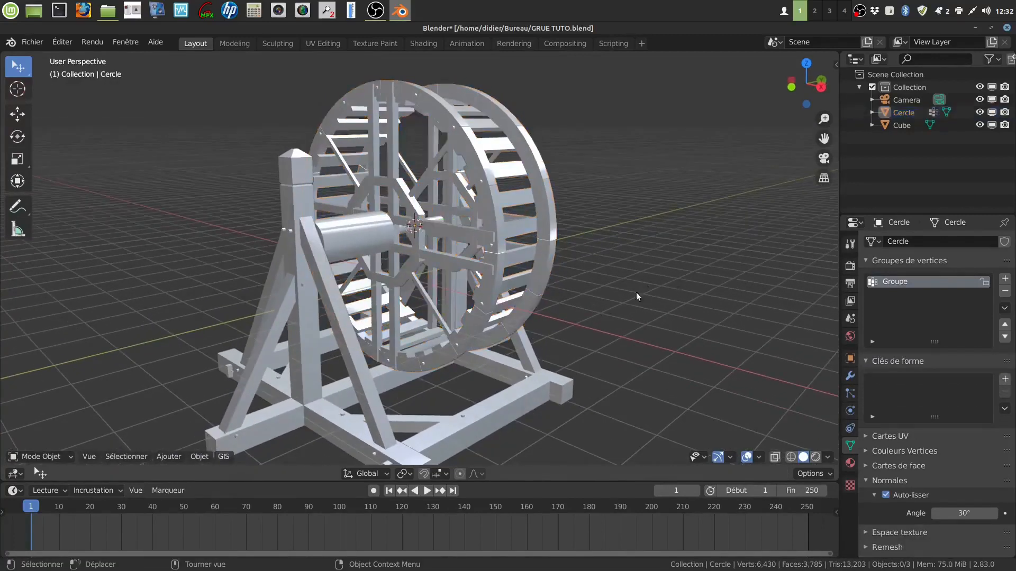
middle_click_drag(636, 292, 815, 313)
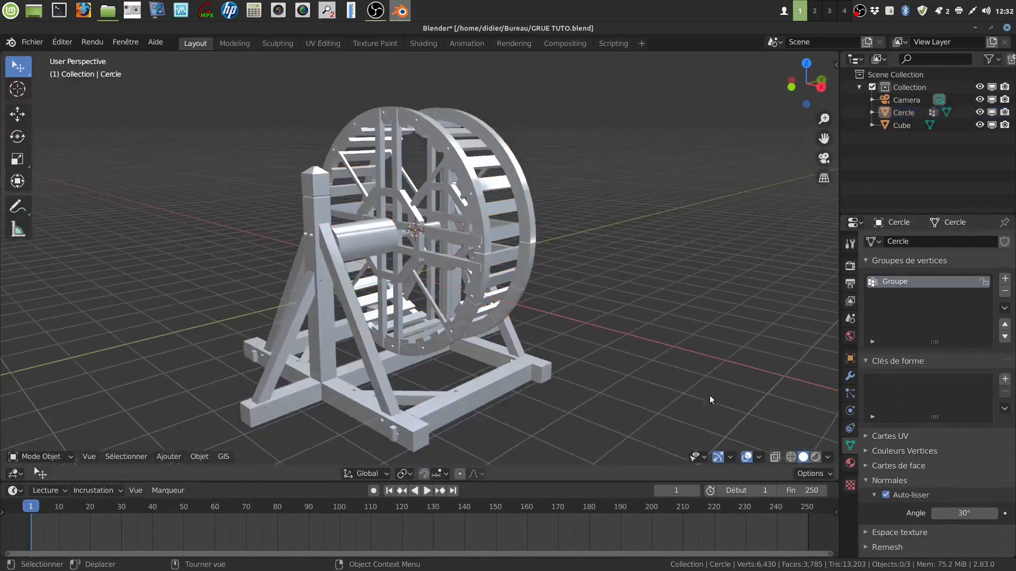
left_click(816, 458)
middle_click_drag(615, 332, 636, 313)
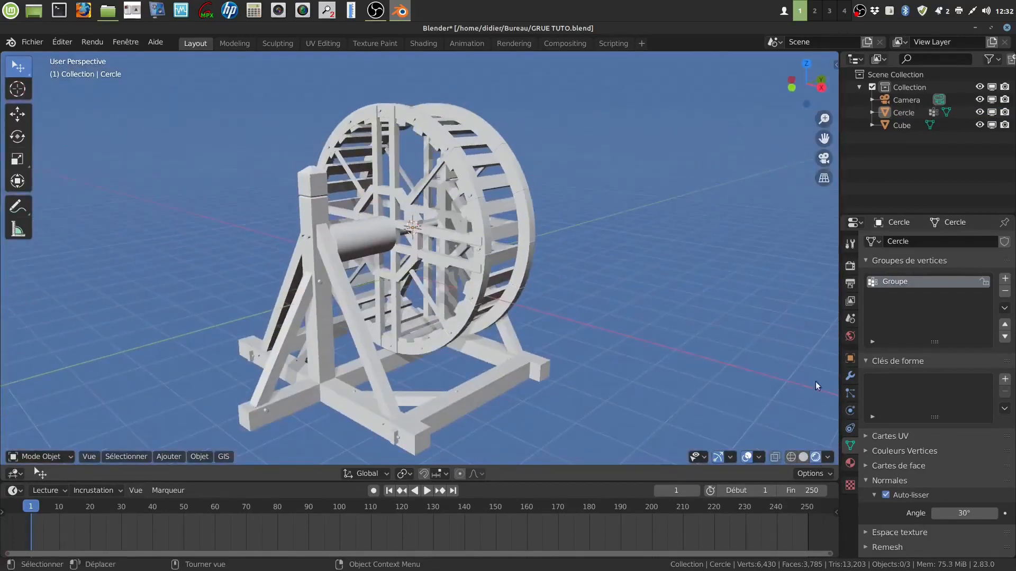
Step: Examine the scene's world colour and its render settings for lighting, colour, shadow and colour management
left_click(850, 337)
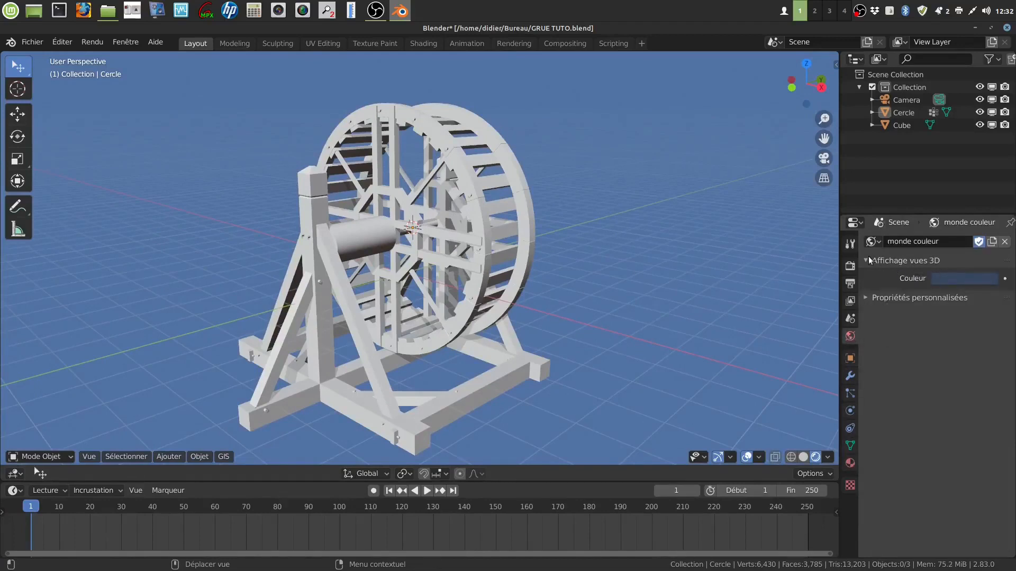
left_click(849, 243)
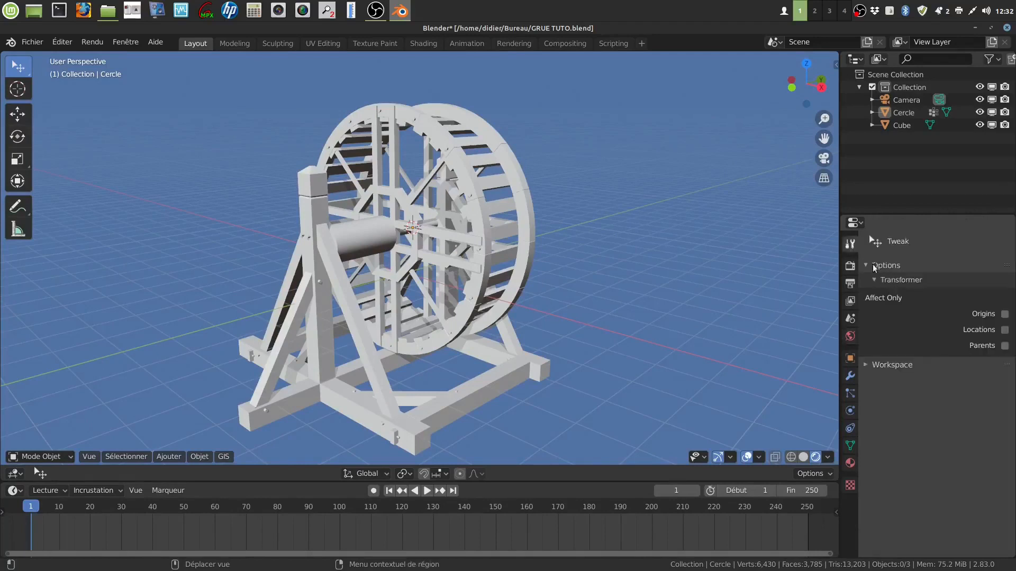
left_click(850, 266)
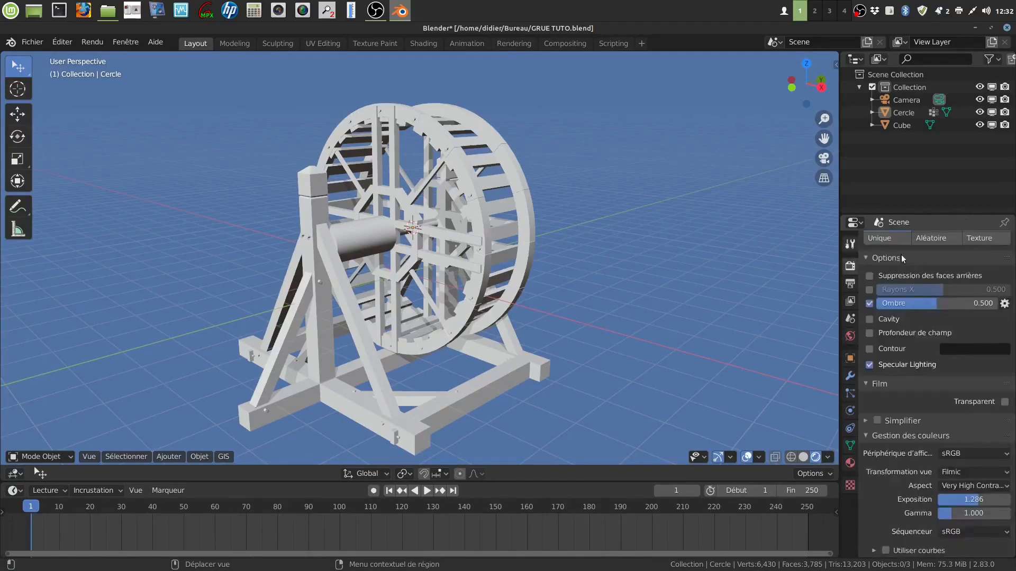
scroll(941, 250, "up", 4)
scroll(963, 288, "up", 4)
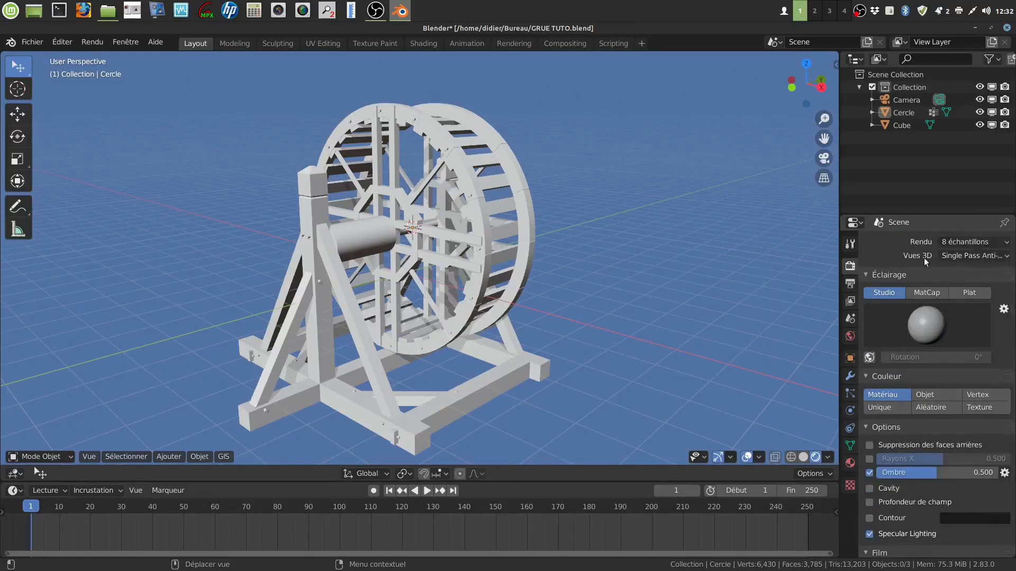
scroll(932, 258, "up", 3)
scroll(941, 329, "down", 10)
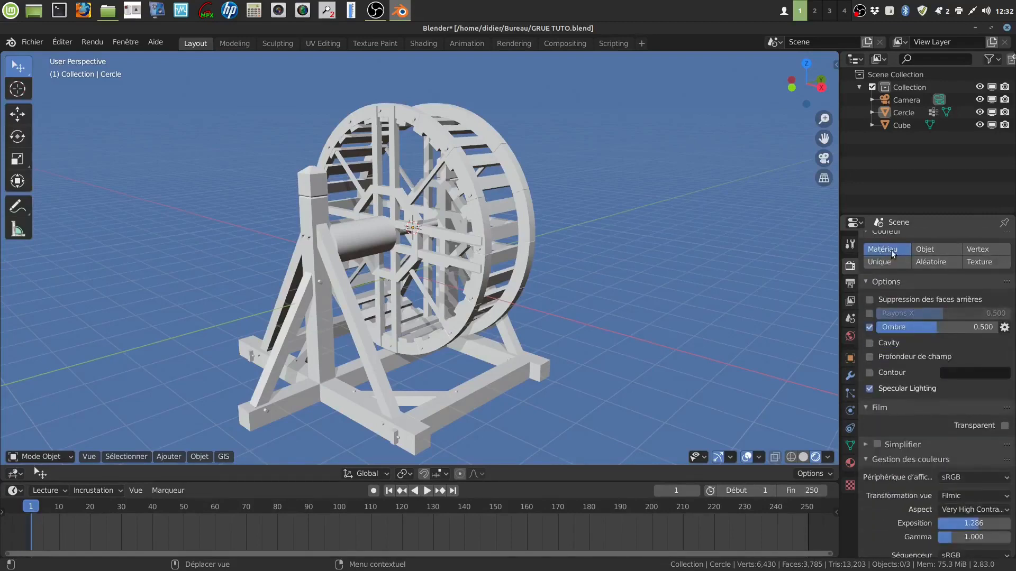
scroll(896, 263, "up", 4)
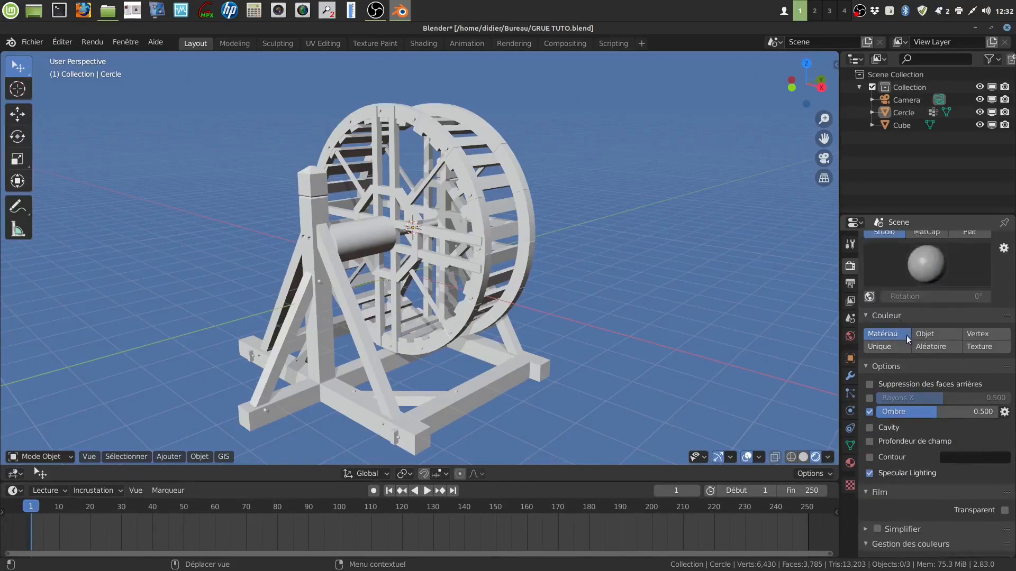
scroll(908, 339, "down", 5)
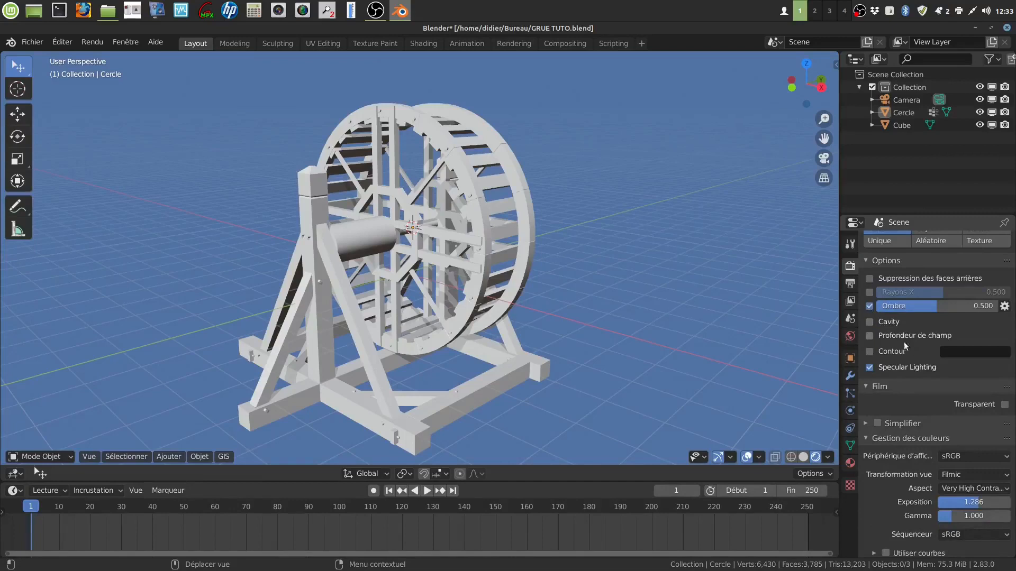
scroll(914, 370, "down", 1)
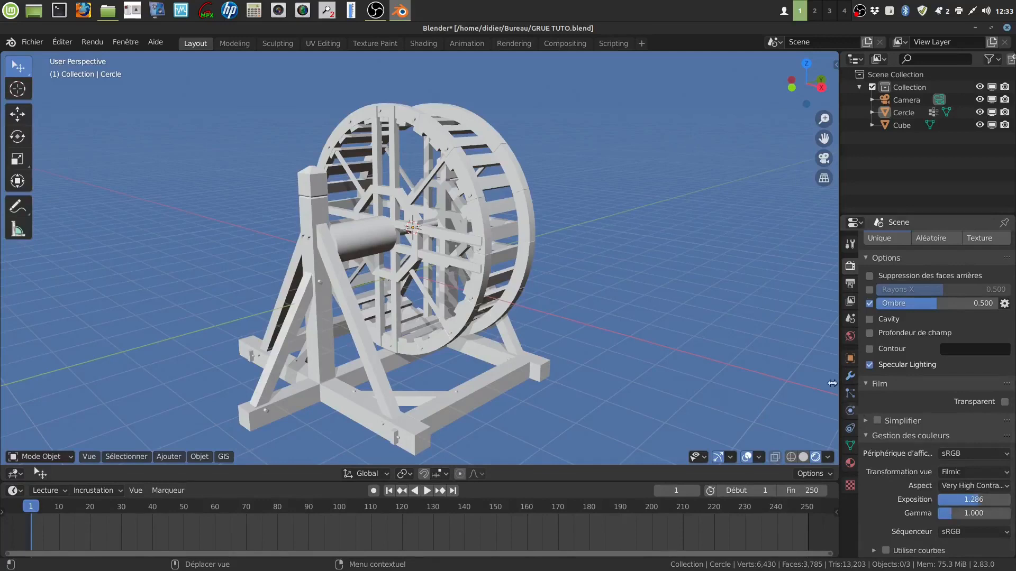
Step: Give the treadwheel a new material with a brown viewport colour: hue 0.037, saturation 0.240, value 0.522
middle_click_drag(544, 303, 531, 250)
left_click(528, 239)
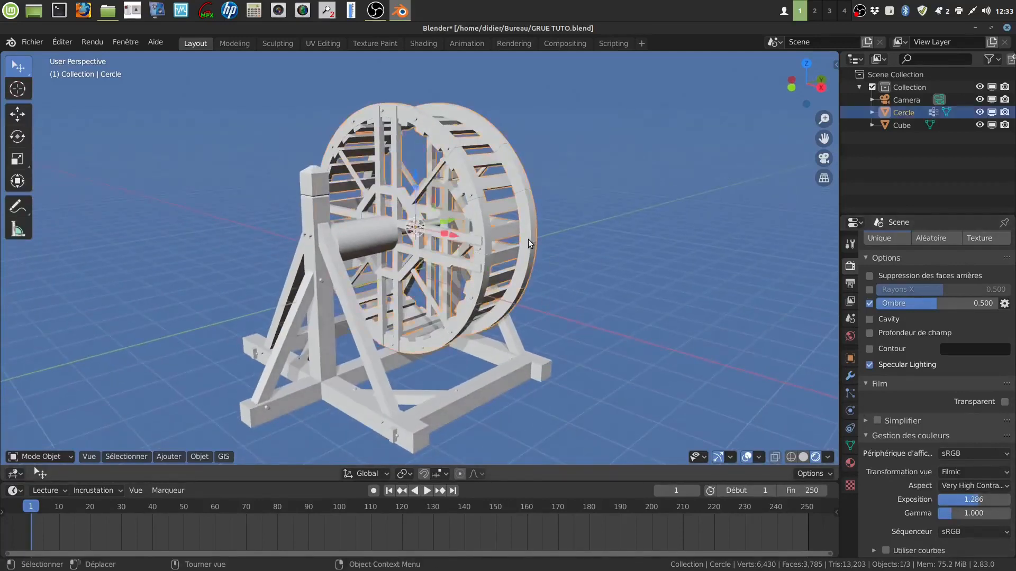
middle_click_drag(563, 301, 526, 275)
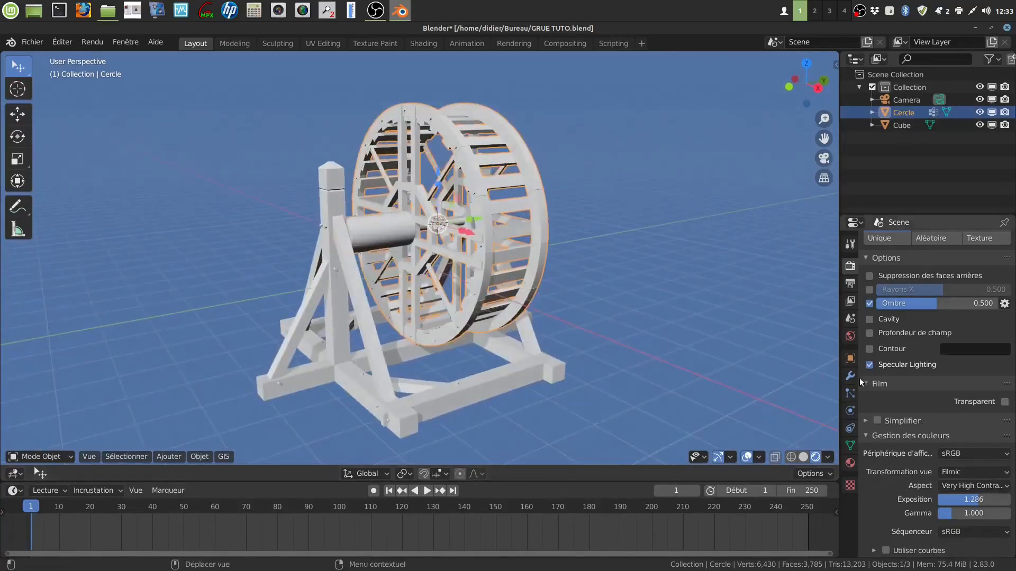
left_click(850, 463)
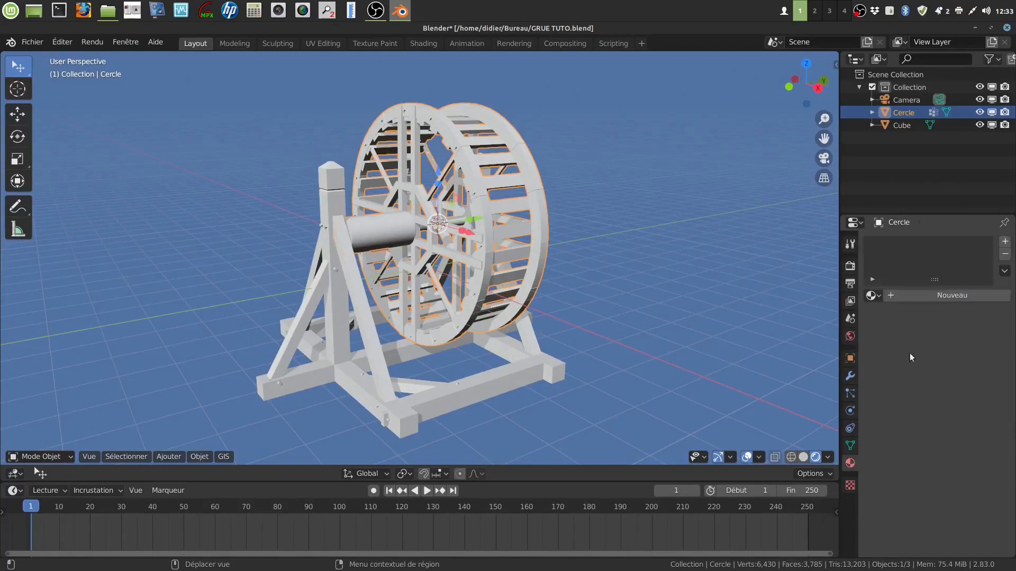
left_click(921, 296)
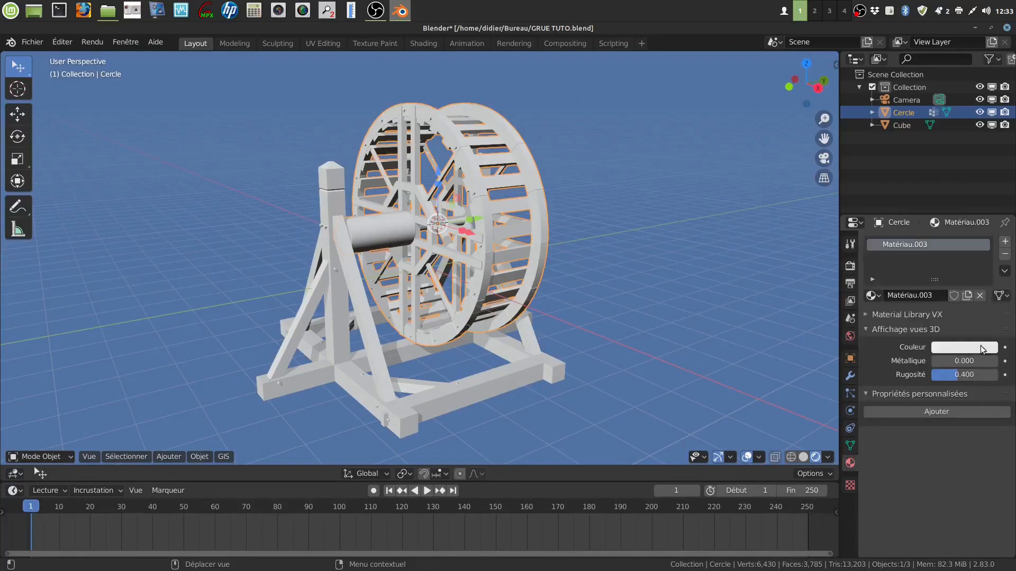
left_click(972, 349)
left_click_drag(932, 214, 929, 222)
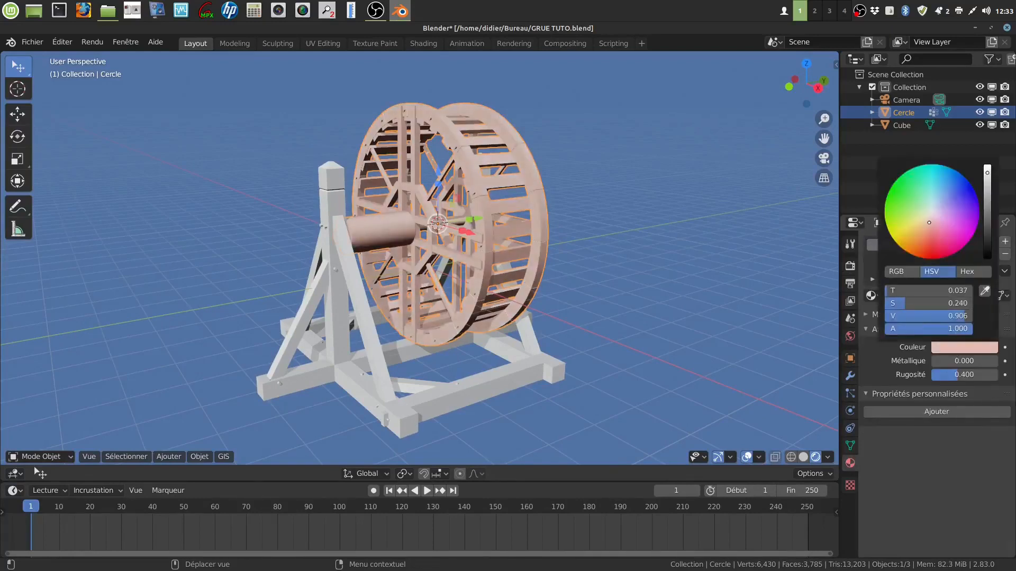
left_click_drag(985, 177, 988, 211)
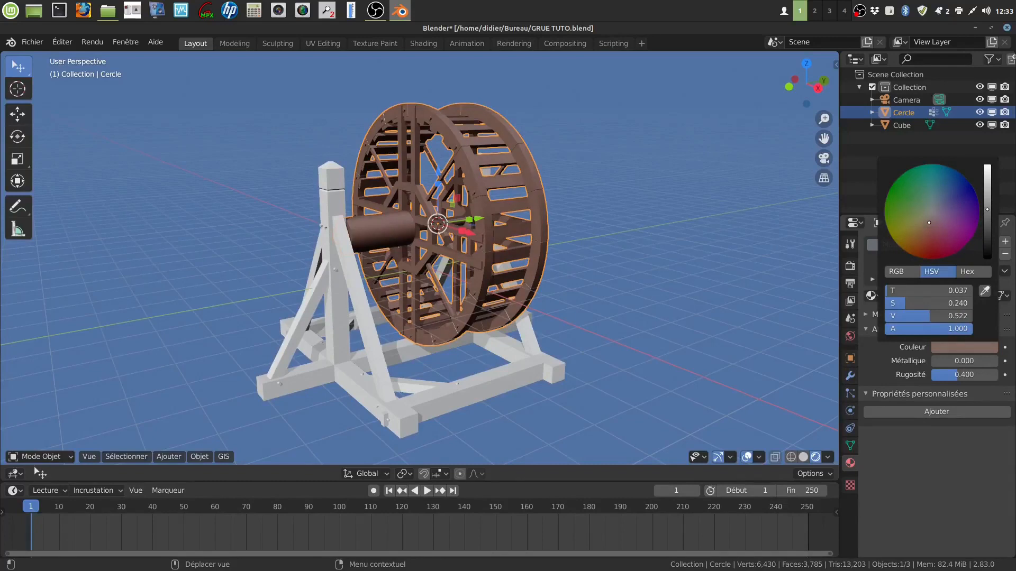
Step: In Edit Mode, add a second material to the wheel object and assign it to the selected drum and axle faces
middle_click_drag(664, 290, 398, 245)
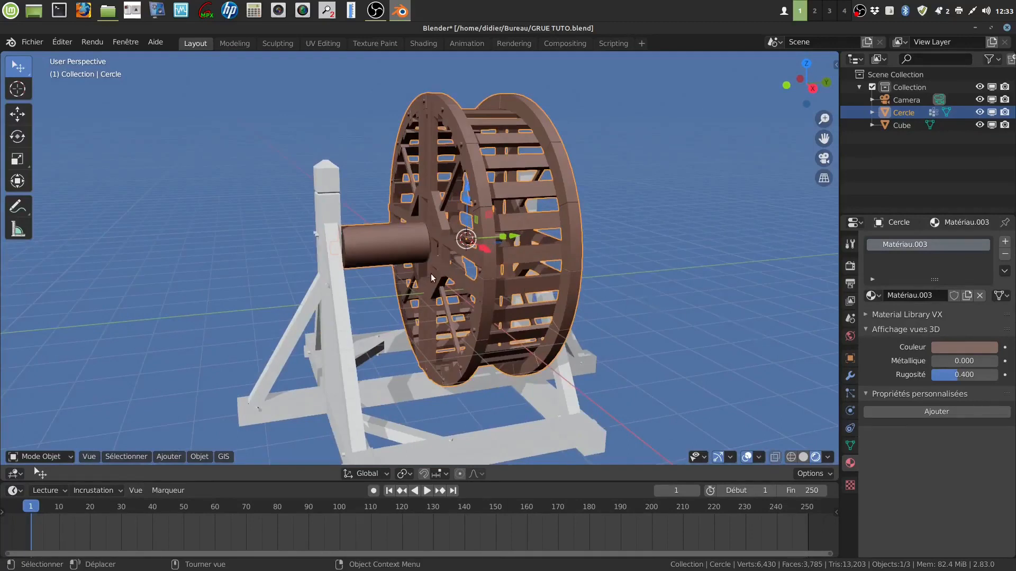
key("Tab")
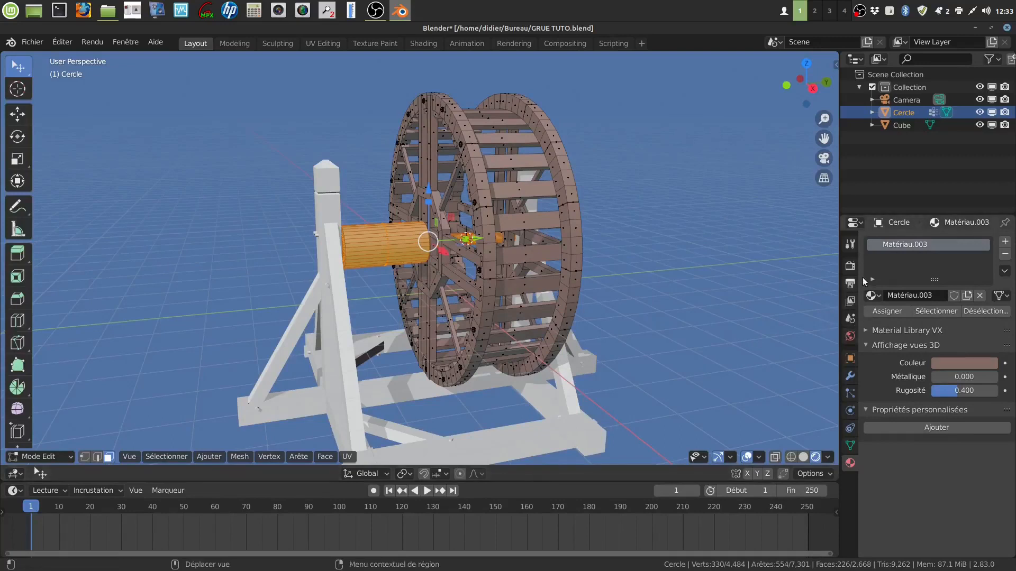
left_click(1005, 242)
left_click(923, 320)
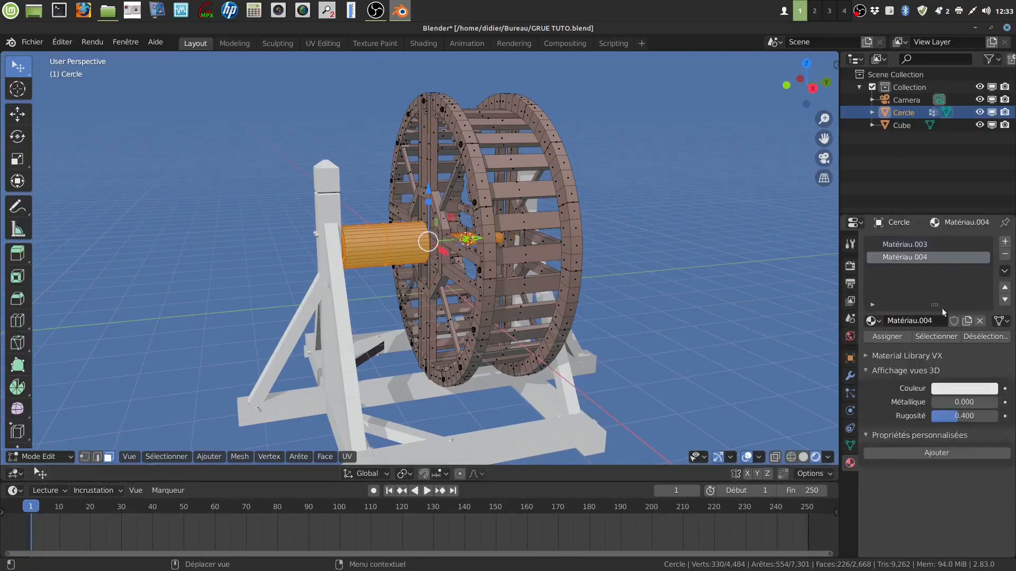
left_click(894, 337)
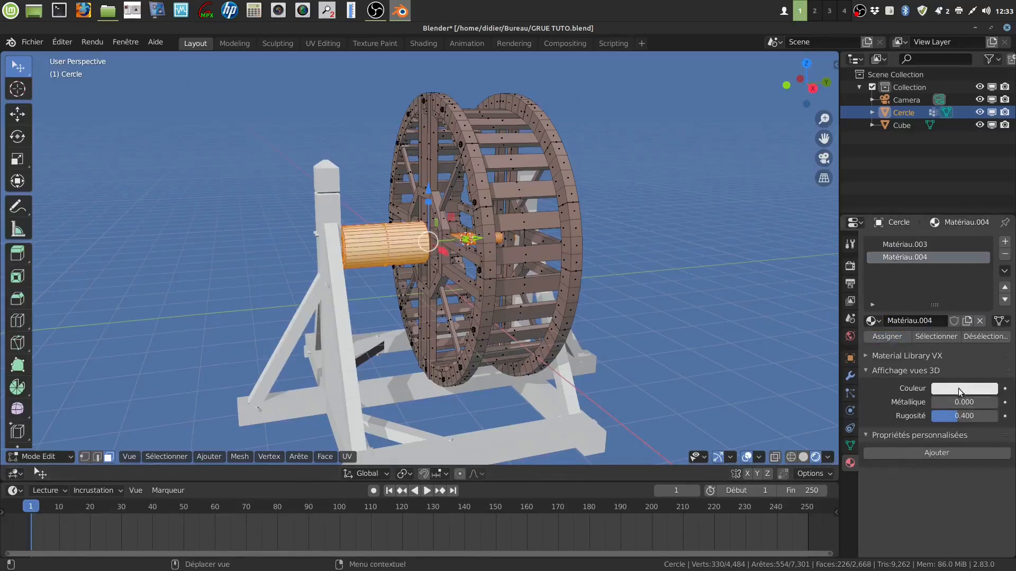
Step: Darken the drum and axle material to near black, set its metallic value to 0.453, and return to Object Mode
left_click(958, 388)
left_click_drag(988, 221, 987, 272)
left_click_drag(934, 402, 961, 402)
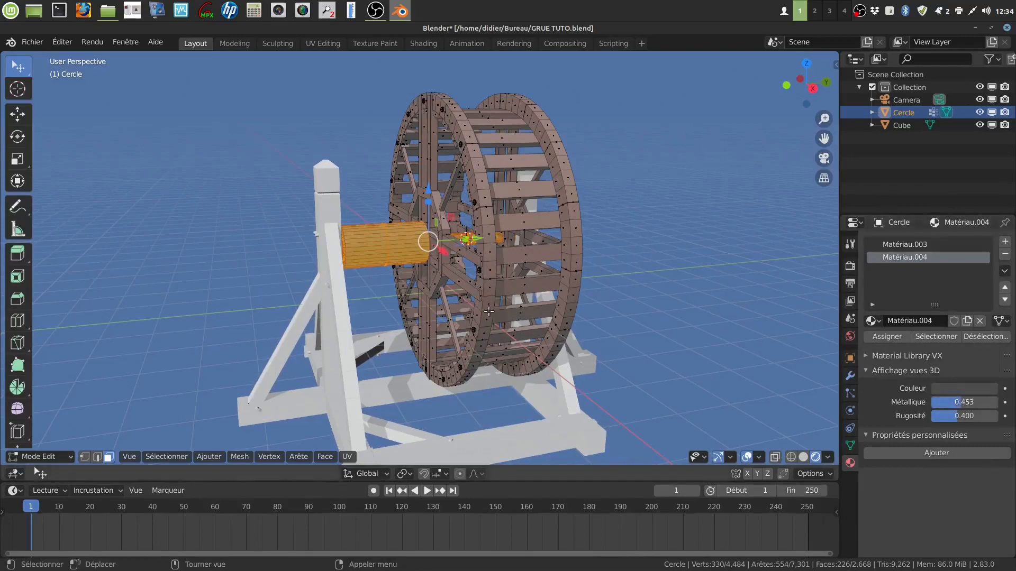
key("Tab")
mouse_move(535, 312)
middle_mouse_down()
mouse_move(576, 317)
mouse_move(531, 325)
mouse_move(508, 317)
mouse_move(548, 323)
middle_mouse_up()
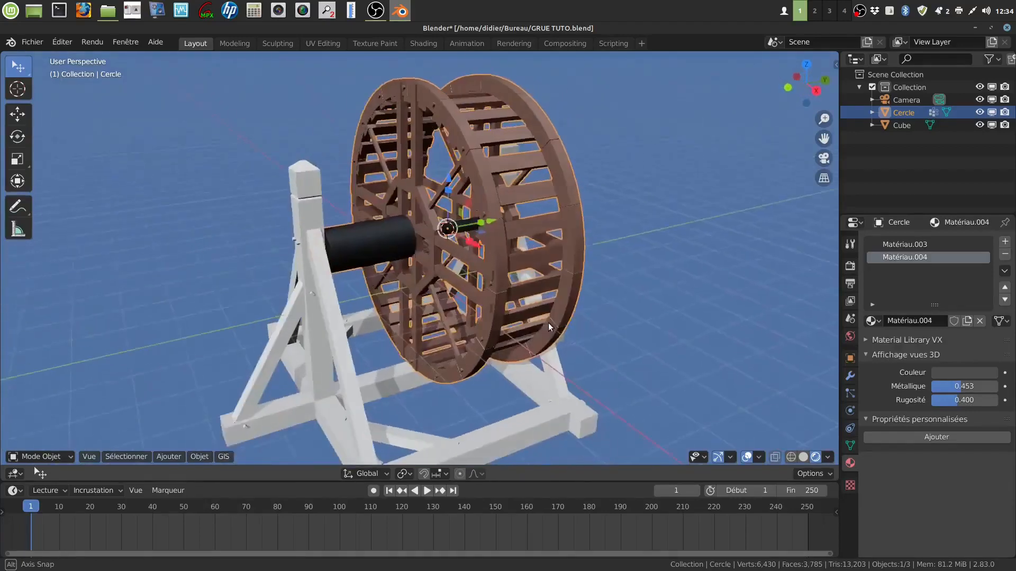
Step: Lighten the drum and axle material to a medium grey, then deselect the wheel in Object Mode
key("Tab")
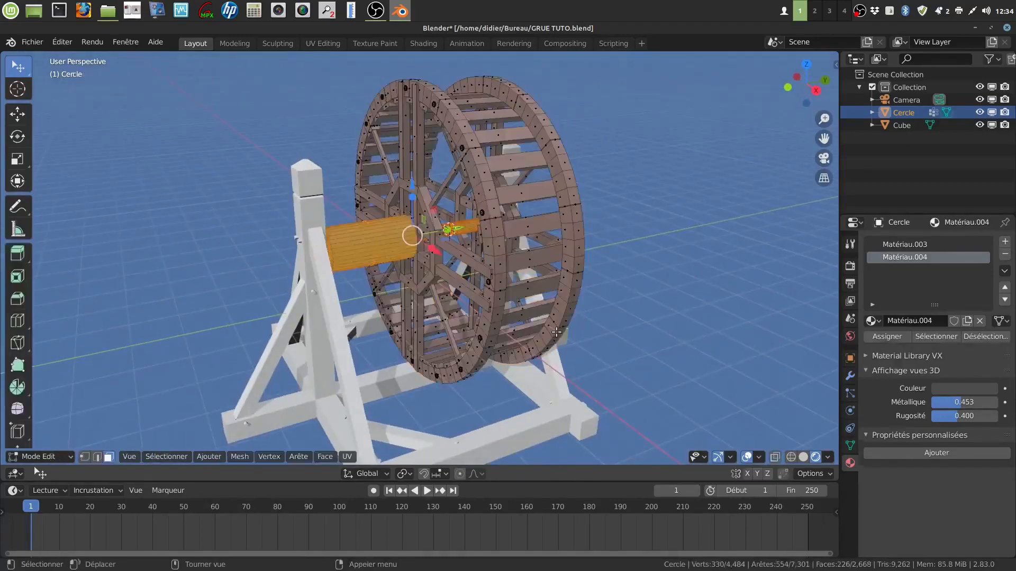
left_click(961, 389)
left_click_drag(988, 280, 987, 220)
key("Tab")
middle_click_drag(560, 296, 461, 191)
left_click(557, 296)
scroll(532, 328, "up", 1)
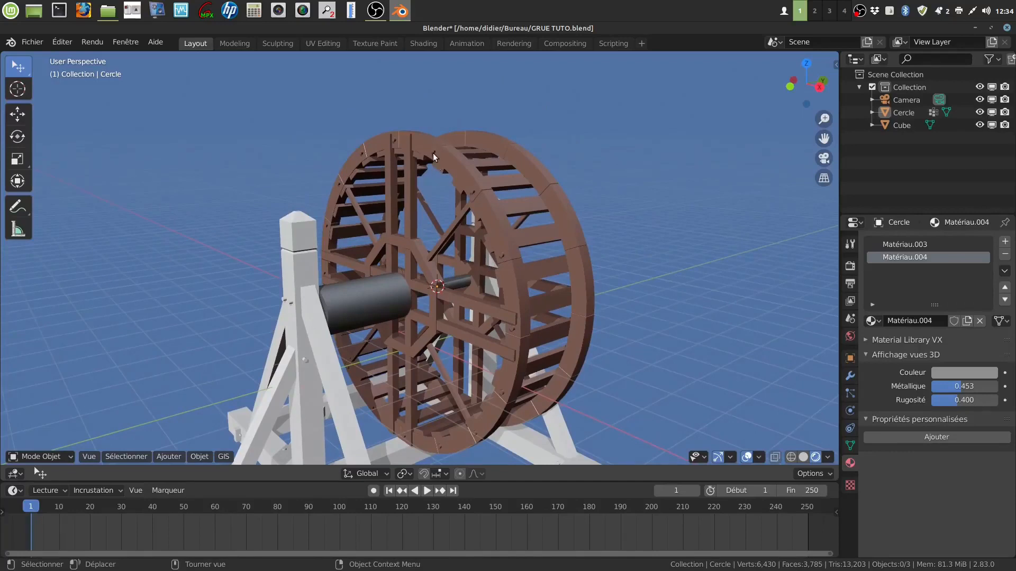
Step: Give the support frame a new material with a brown colour of hue 0.050, saturation 0.397, value 0.461, and deselect the frame
middle_click_drag(484, 294, 515, 313)
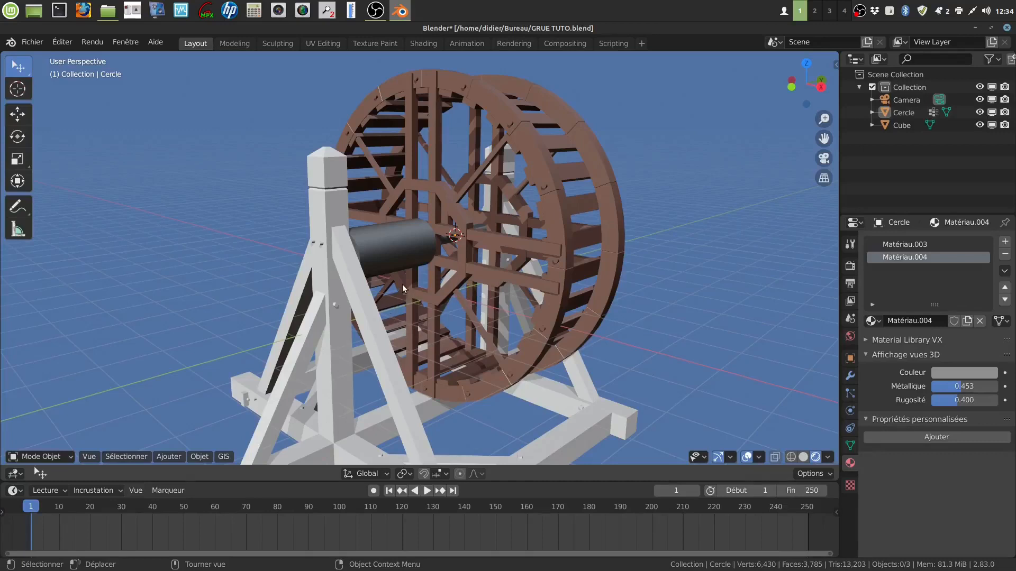
left_click(370, 322)
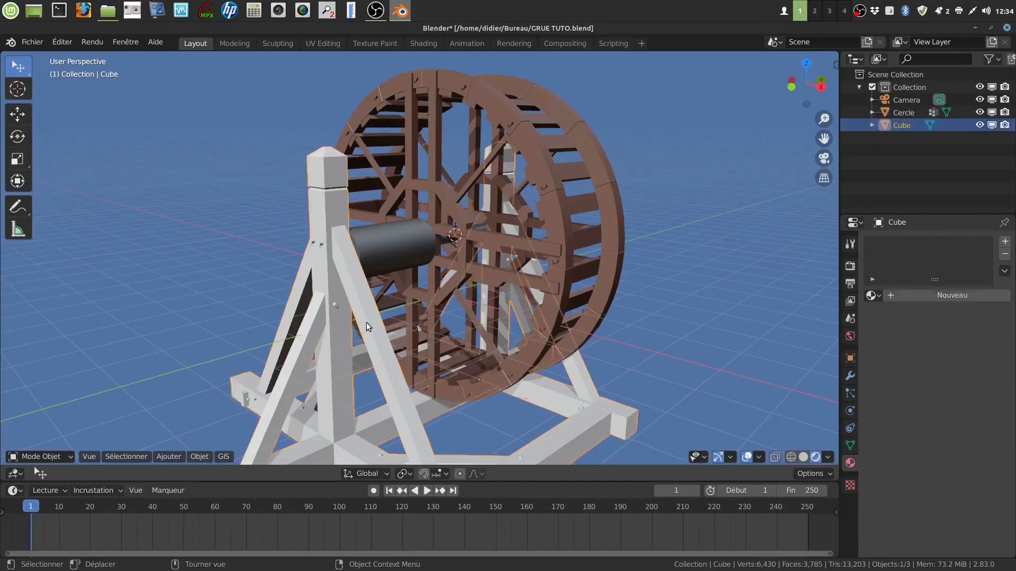
left_click(946, 298)
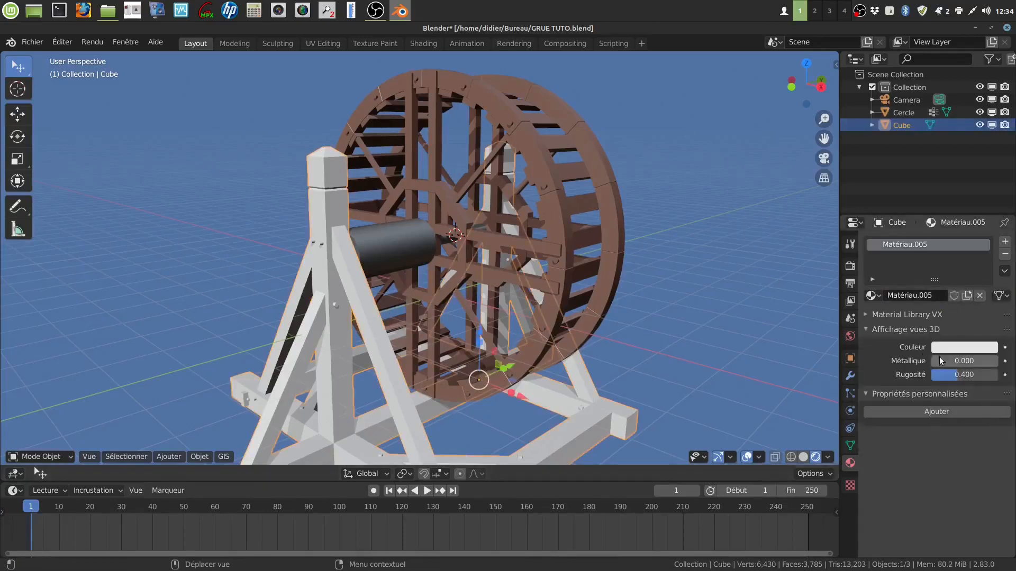
left_click(961, 348)
left_click_drag(932, 213, 924, 231)
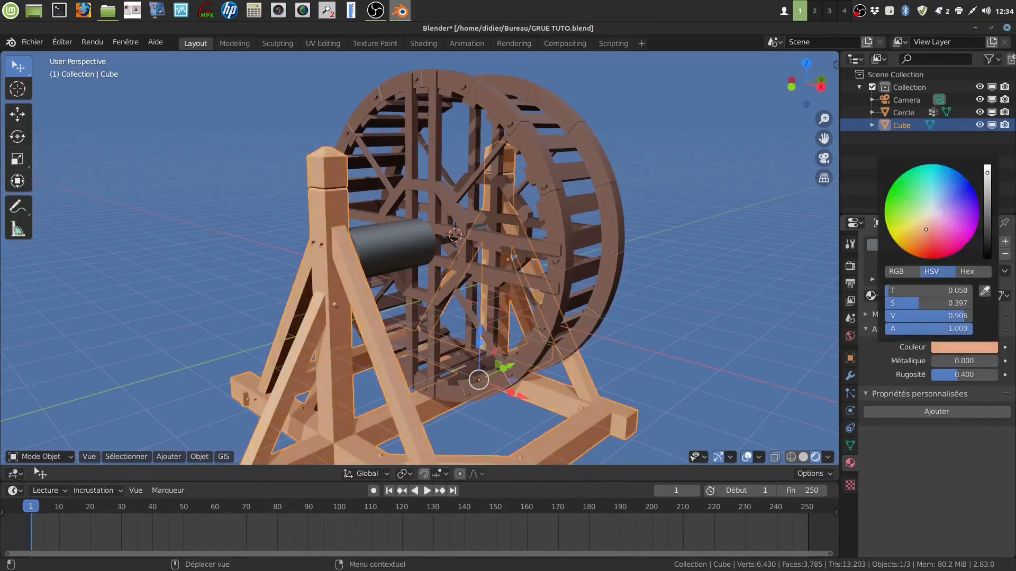
left_click_drag(987, 182, 987, 215)
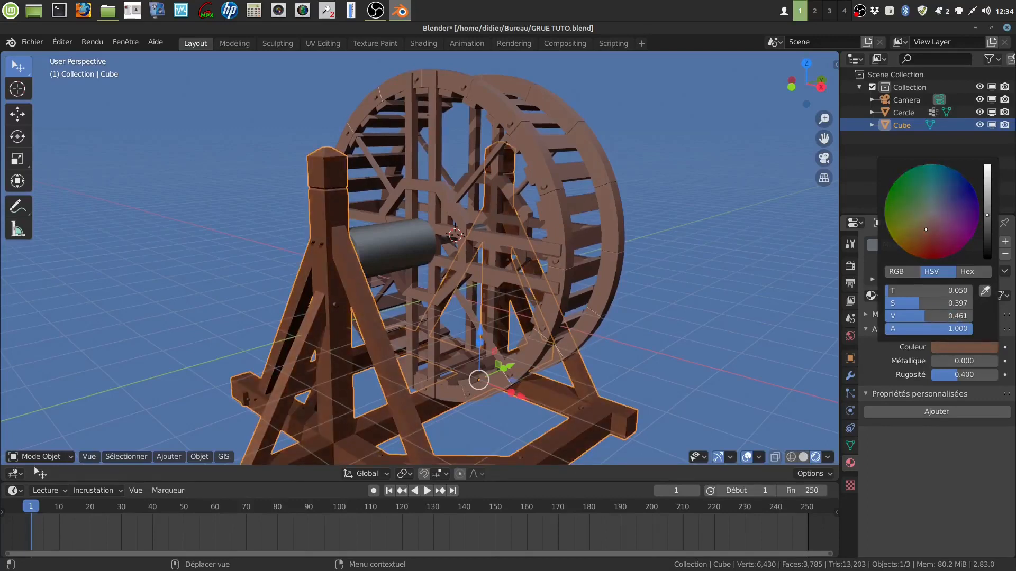
left_click(691, 310)
Step: Examine the coloured wheel, drum and frame from several angles and distances
mouse_move(602, 319)
middle_mouse_down()
mouse_move(645, 307)
mouse_move(687, 316)
mouse_move(531, 330)
mouse_move(572, 313)
mouse_move(595, 319)
middle_mouse_up()
scroll(678, 314, "down", 3)
scroll(532, 345, "down", 2)
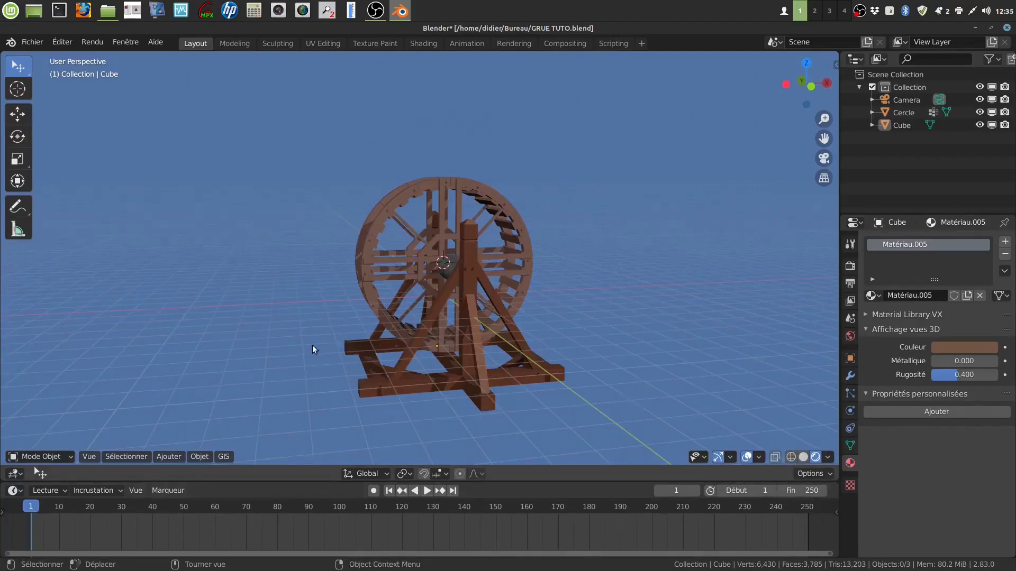
mouse_move(394, 386)
middle_mouse_down()
mouse_move(477, 402)
mouse_move(528, 374)
mouse_move(480, 404)
mouse_move(406, 386)
middle_mouse_up()
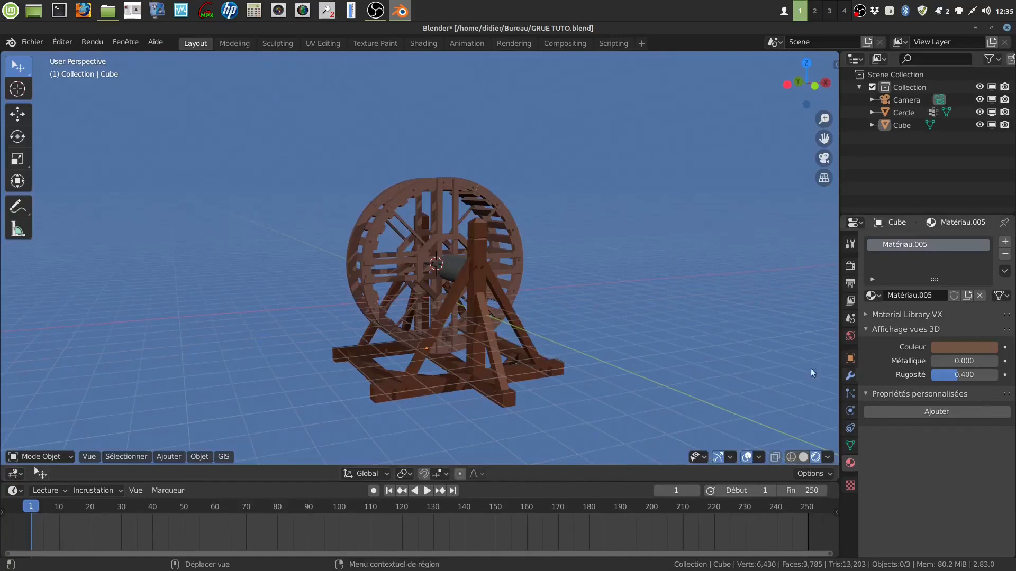
scroll(499, 324, "down", 1)
middle_click_drag(500, 324, 493, 286, "shift")
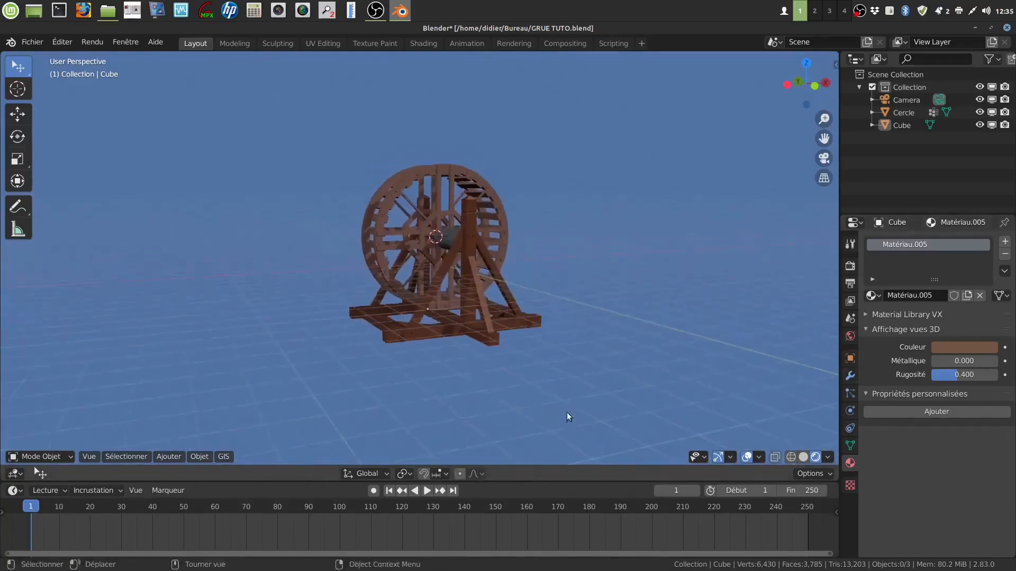
scroll(545, 359, "up", 2)
middle_click_drag(545, 359, 573, 389)
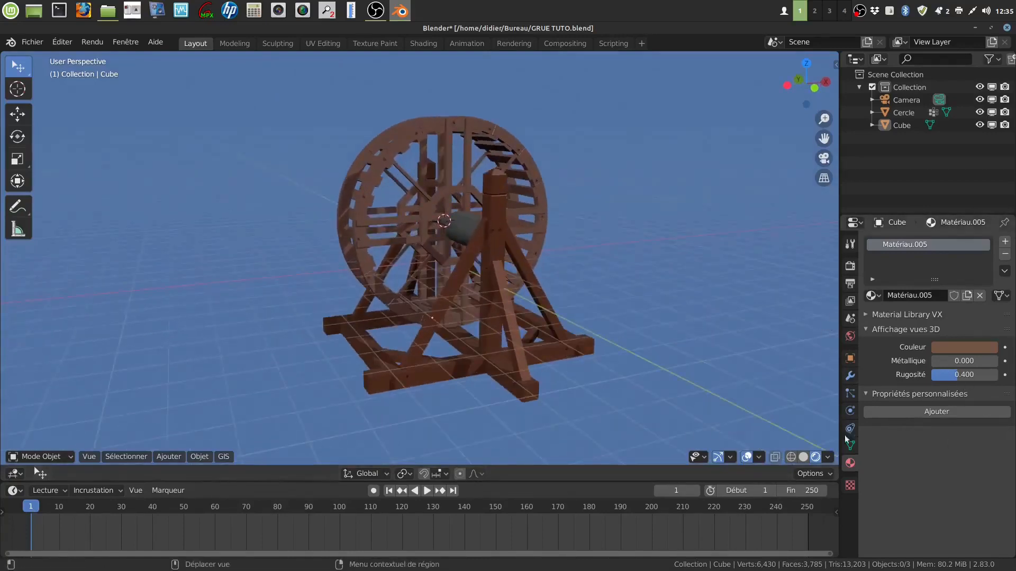
mouse_move(545, 350)
middle_mouse_down()
mouse_move(634, 340)
mouse_move(614, 348)
mouse_move(579, 351)
mouse_move(639, 331)
mouse_move(580, 354)
mouse_move(548, 334)
middle_mouse_up()
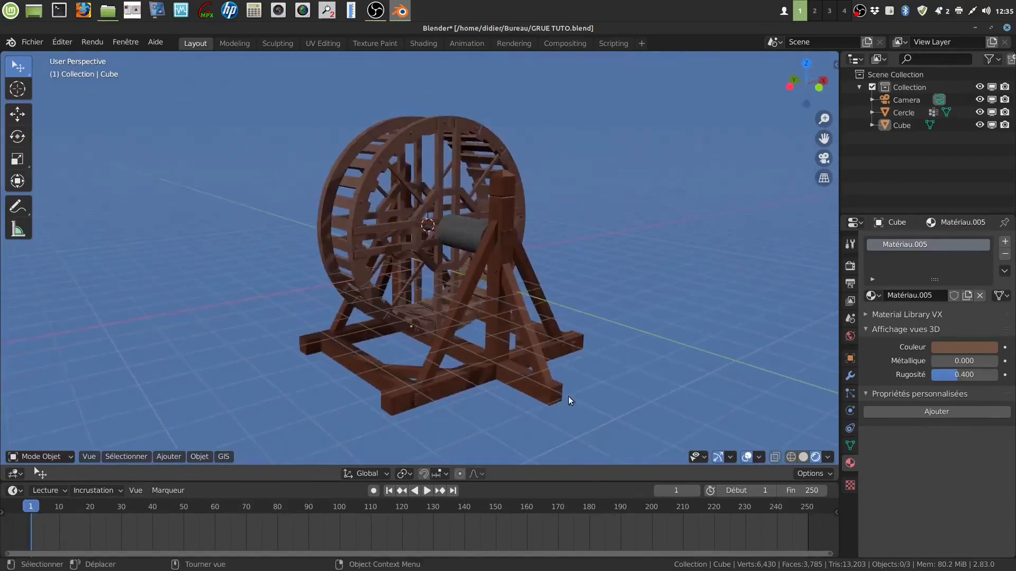
mouse_move(526, 263)
middle_mouse_down()
mouse_move(555, 258)
mouse_move(541, 261)
middle_mouse_up()
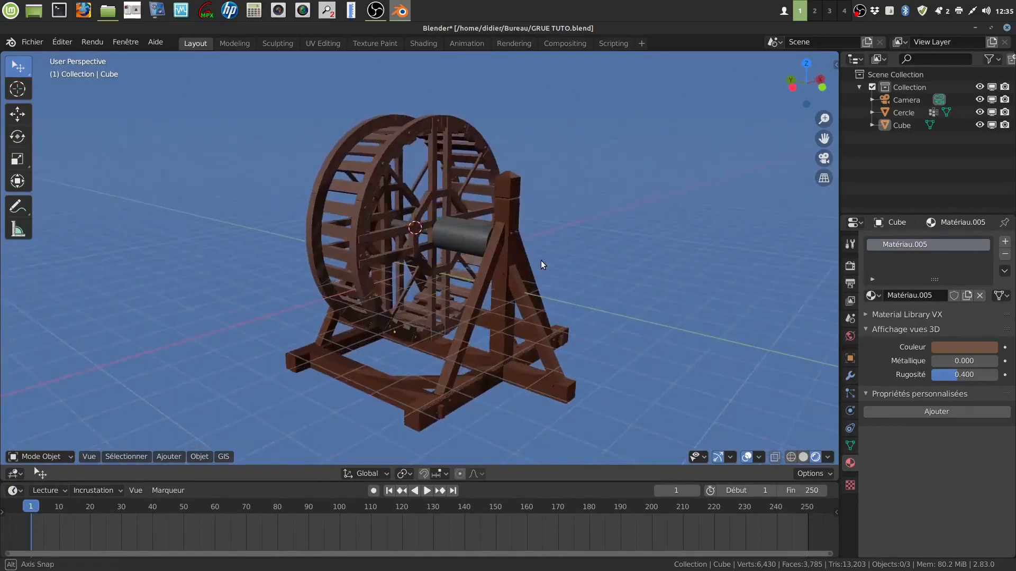
Step: Save the file under its current name and switch the viewport to Solid shading
left_click(36, 43)
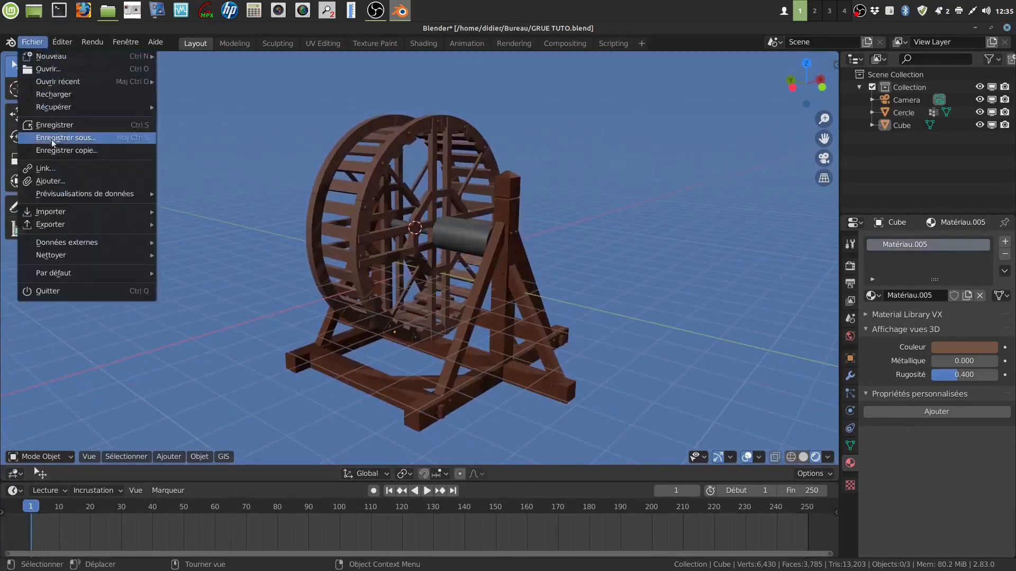
left_click(63, 127)
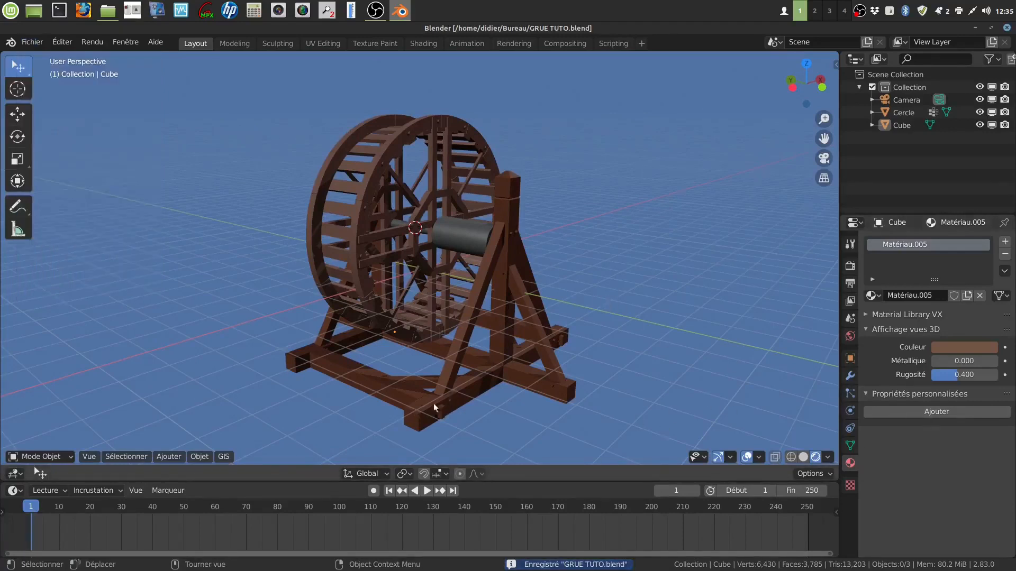
left_click(803, 458)
Step: In the frame's mesh, move the end faces of the two parallel base beams outward together by about 0.352 m along negative X
middle_click_drag(727, 383, 592, 324)
middle_click_drag(557, 353, 614, 265, "shift")
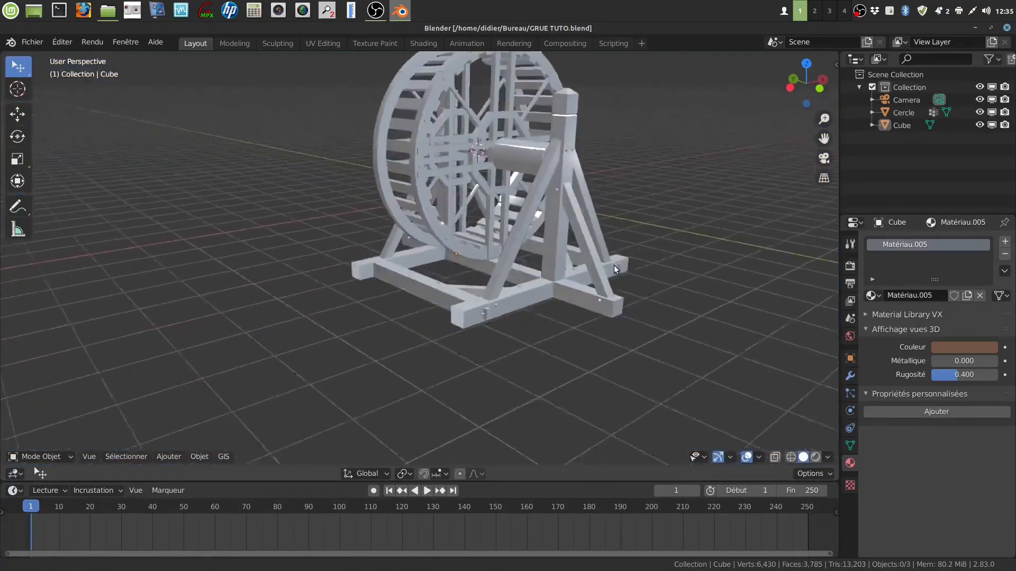
left_click(476, 336)
key("Tab")
scroll(505, 387, "up", 2)
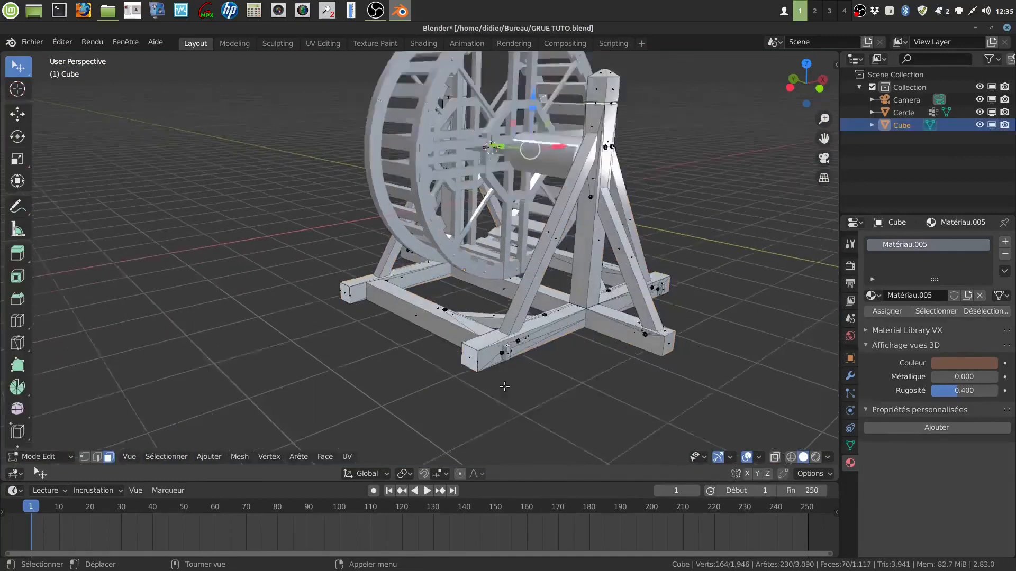
scroll(504, 387, "up", 1)
middle_click_drag(505, 387, 507, 347, "shift")
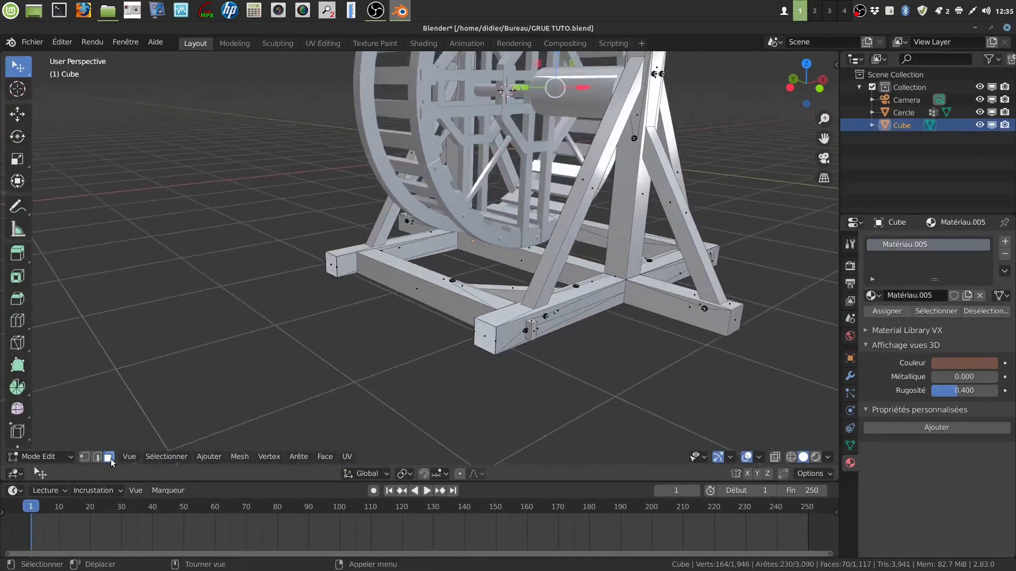
scroll(518, 375, "up", 1)
middle_click_drag(515, 374, 491, 350)
left_click(492, 350)
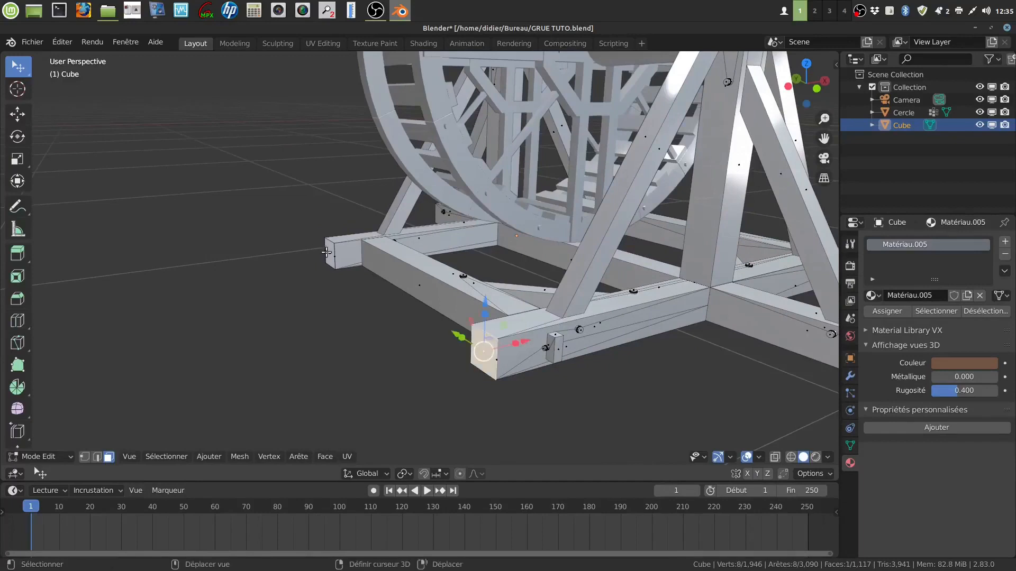
left_click(330, 253, "shift")
left_click_drag(445, 288, 422, 289)
middle_click_drag(422, 288, 518, 302)
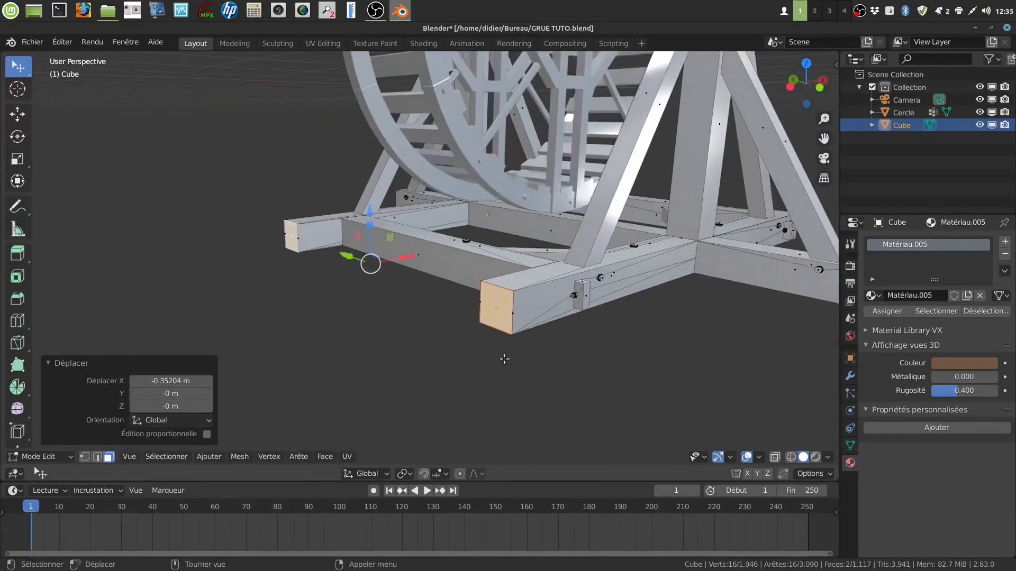
key("Tab")
key("Tab")
Step: Try to move the vertical end edges of the two parallel base beams outward about 0.209 m along negative X
middle_click_drag(497, 370, 529, 349)
left_click(96, 457)
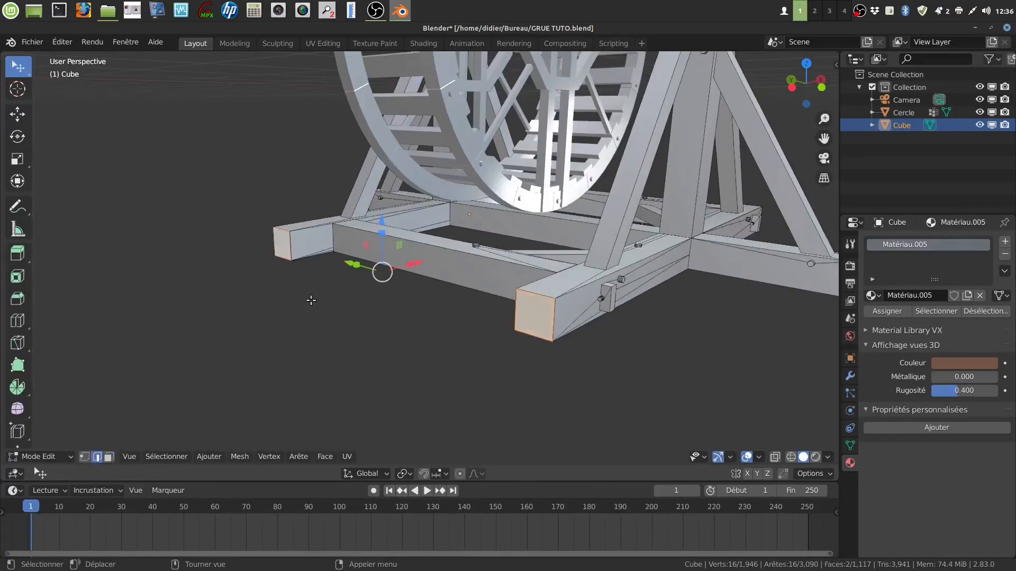
key("alt+a")
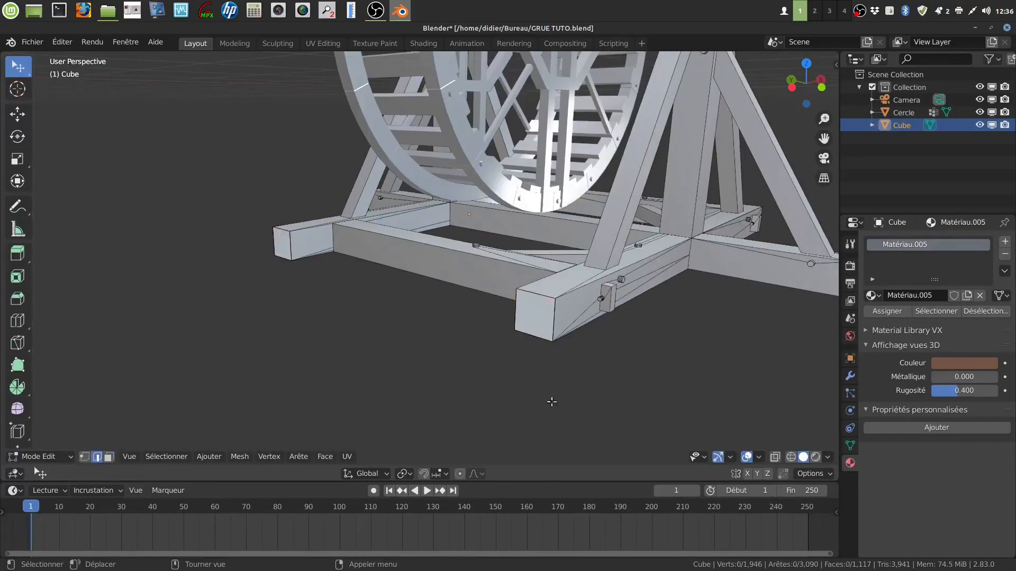
scroll(571, 384, "up", 2)
middle_click_drag(572, 381, 580, 379)
left_click(560, 336)
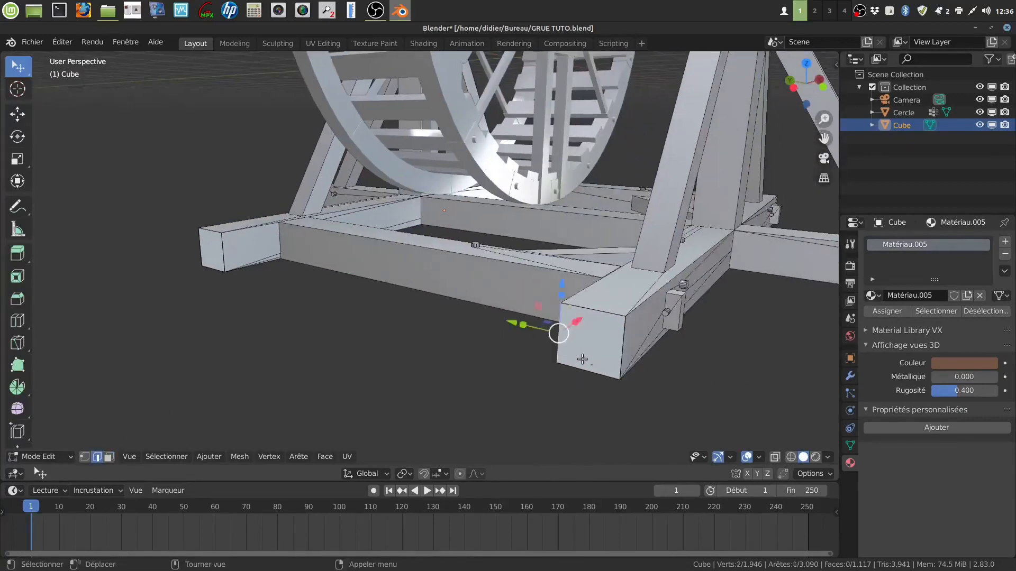
left_click(622, 346, "shift")
mouse_move(621, 347)
middle_mouse_down()
mouse_move(573, 348)
mouse_move(603, 354)
middle_mouse_up()
middle_click_drag(480, 305, 533, 322, "shift")
left_click(321, 229, "shift")
left_click(306, 228, "shift")
middle_click_drag(340, 279, 495, 276)
left_click_drag(492, 261, 475, 271)
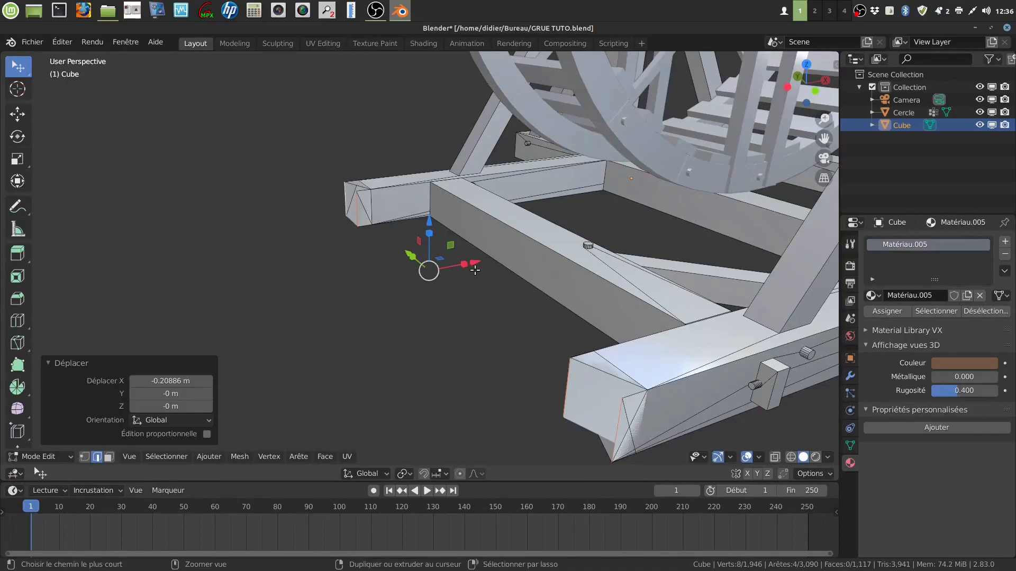
key("ctrl+z")
key("ctrl+z")
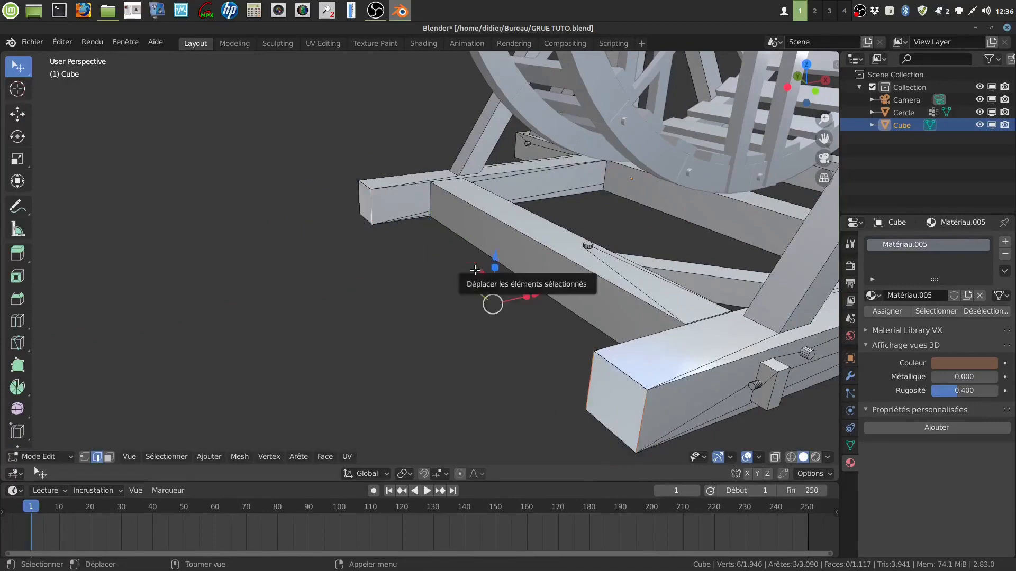
Step: Move the end faces of the two parallel base beams together along the X axis and deselect them
middle_click_drag(570, 353, 540, 279, "shift")
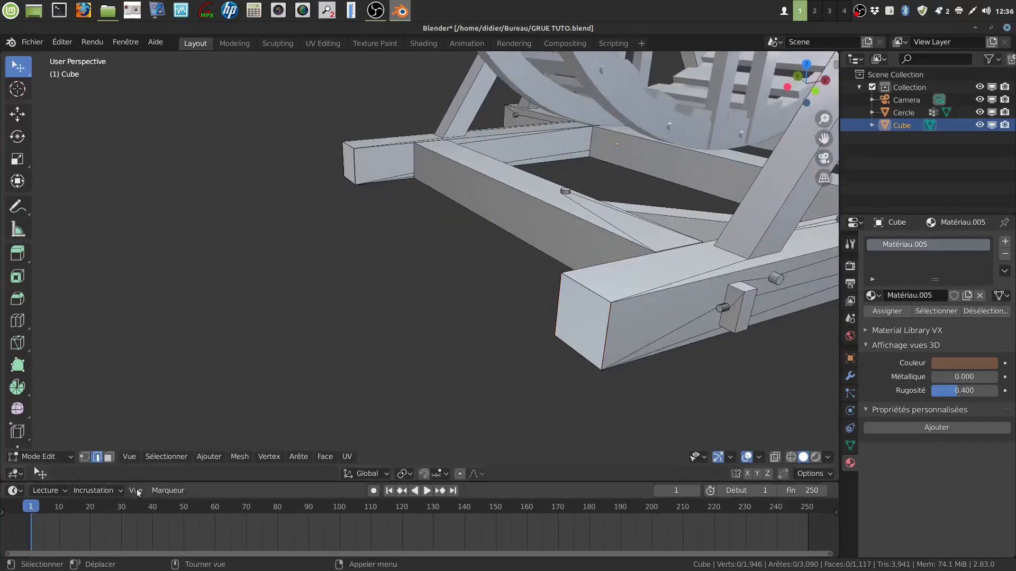
left_click(108, 457)
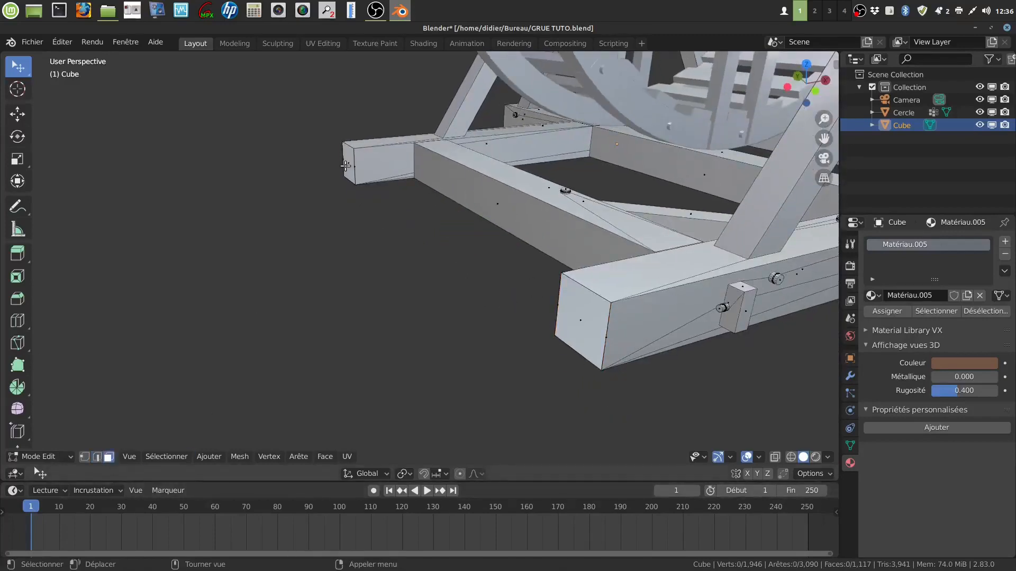
left_click(346, 165)
left_click(578, 316, "shift")
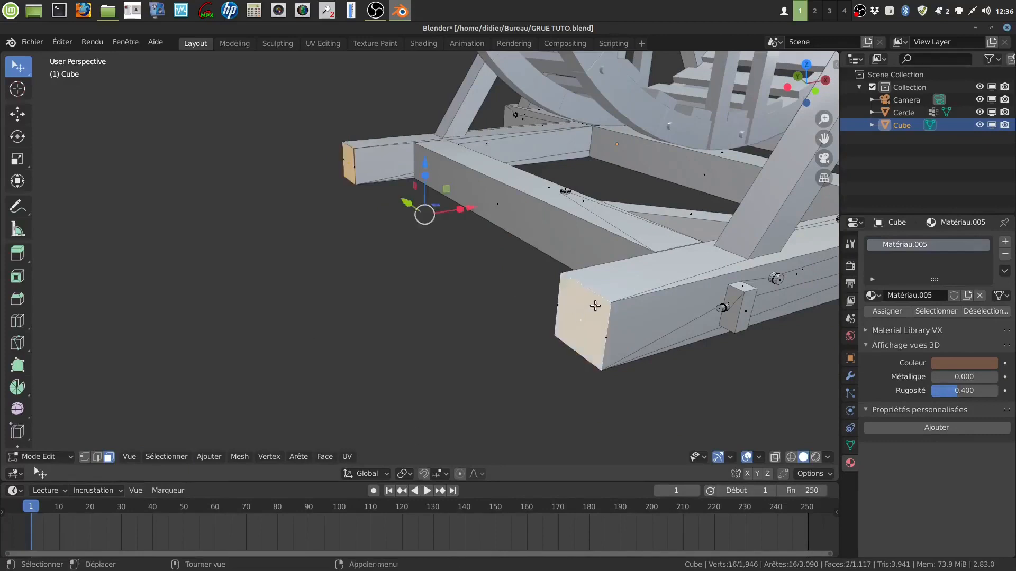
key("g")
key("x")
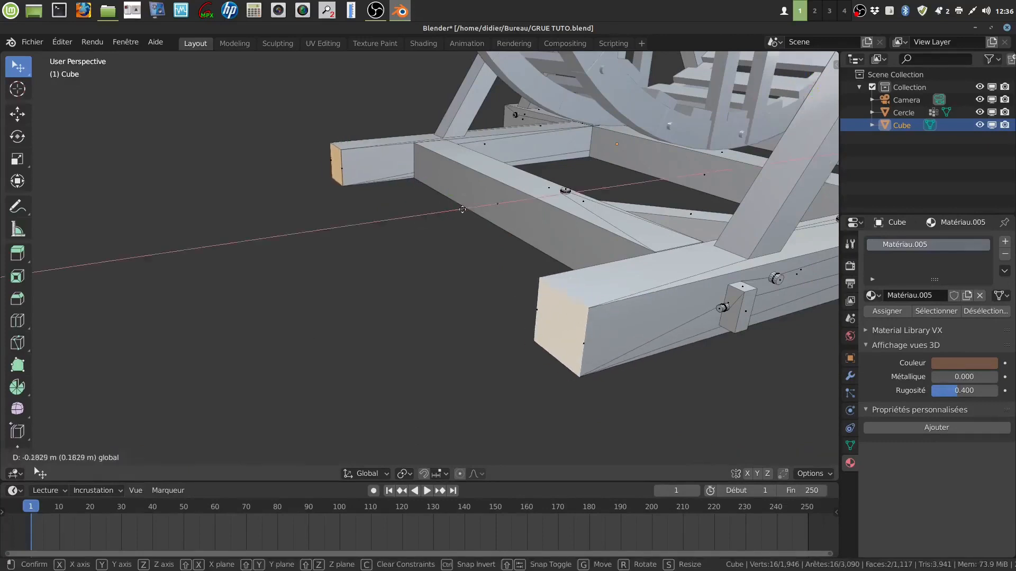
left_click(486, 197)
scroll(584, 333, "up", 2)
middle_click_drag(584, 333, 541, 321)
left_click(518, 321)
Step: Merge the frame mesh's overlapping vertices by distance, using a merge distance of 0.0001 m on the whole mesh
scroll(593, 365, "up", 2)
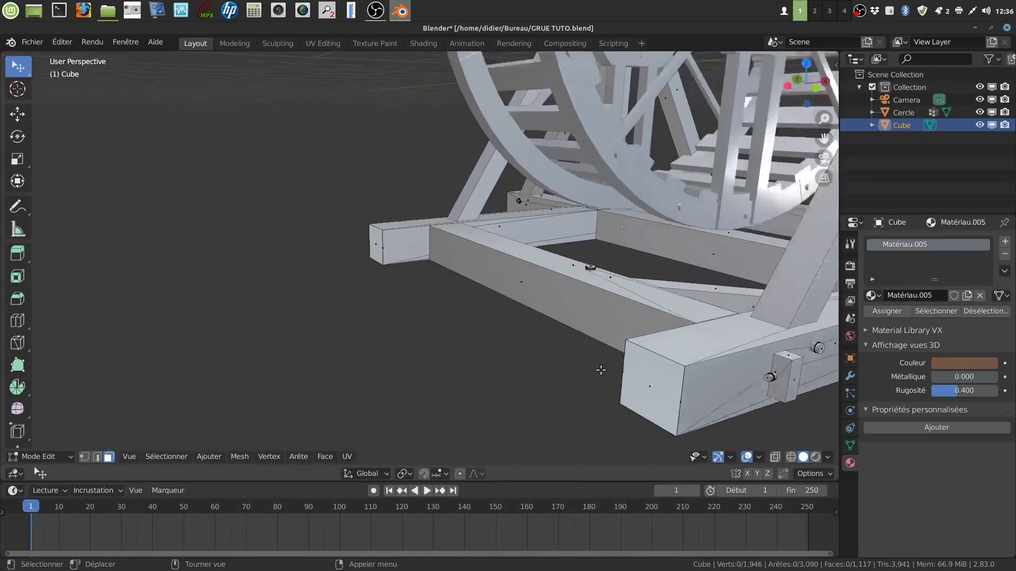
middle_click_drag(528, 328, 714, 365)
key("Tab")
key("Tab")
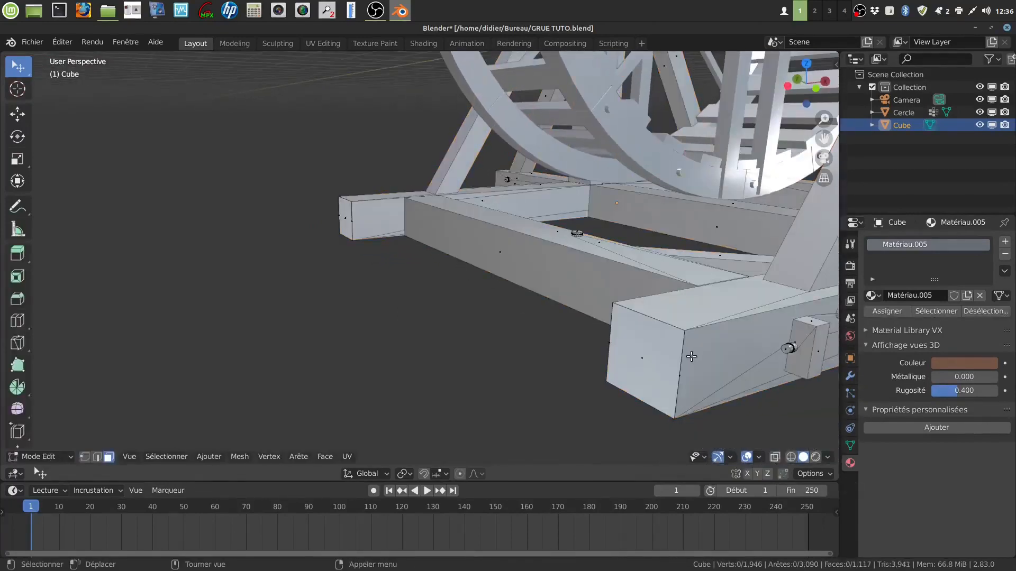
key("a")
left_click(241, 457)
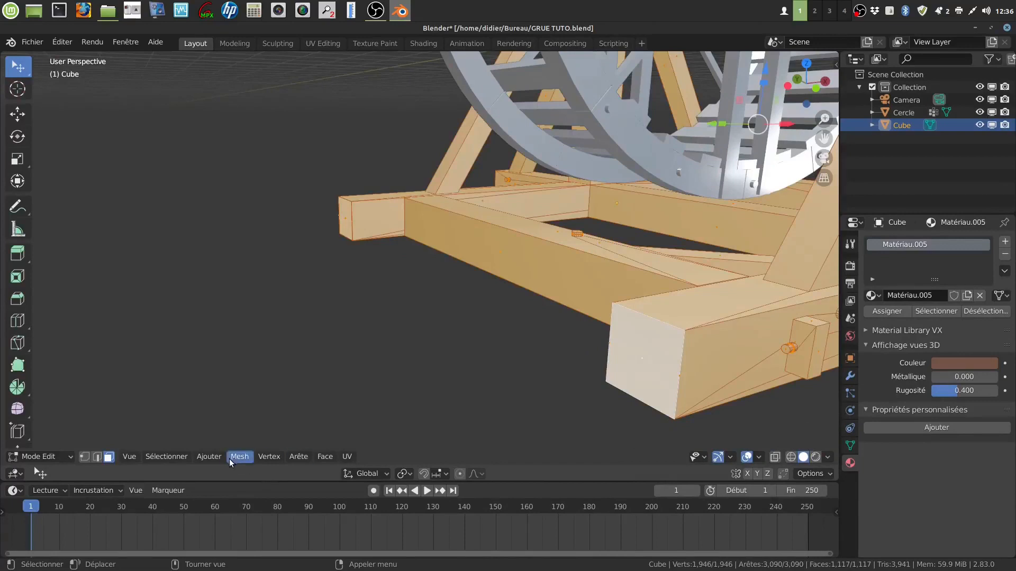
left_click(237, 459)
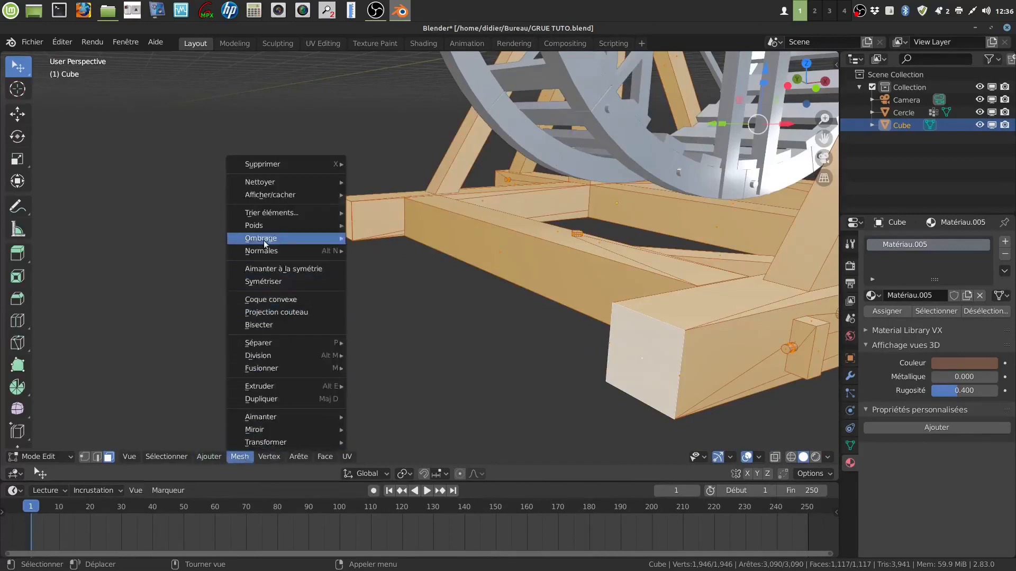
mouse_move(268, 183)
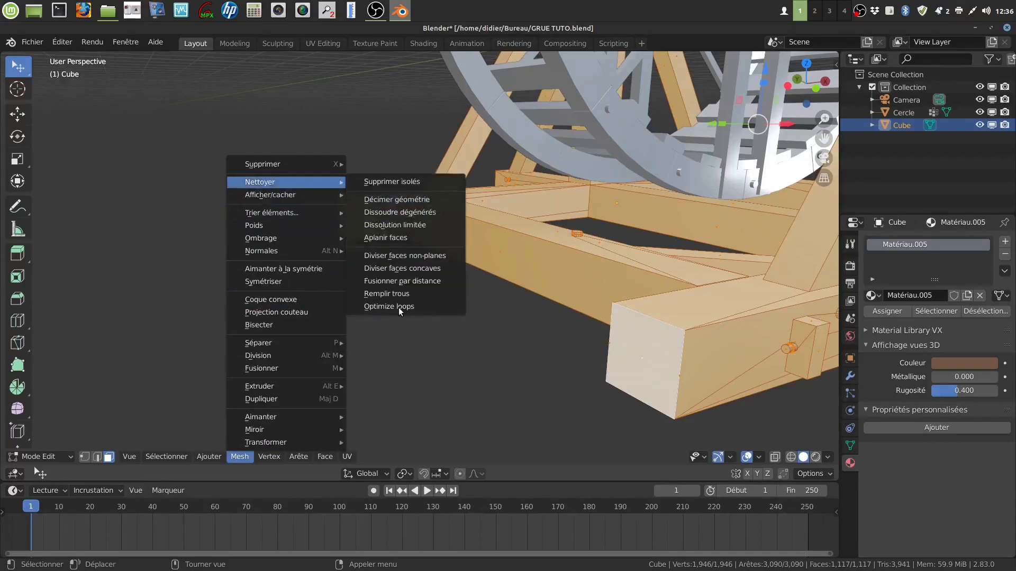
left_click(402, 281)
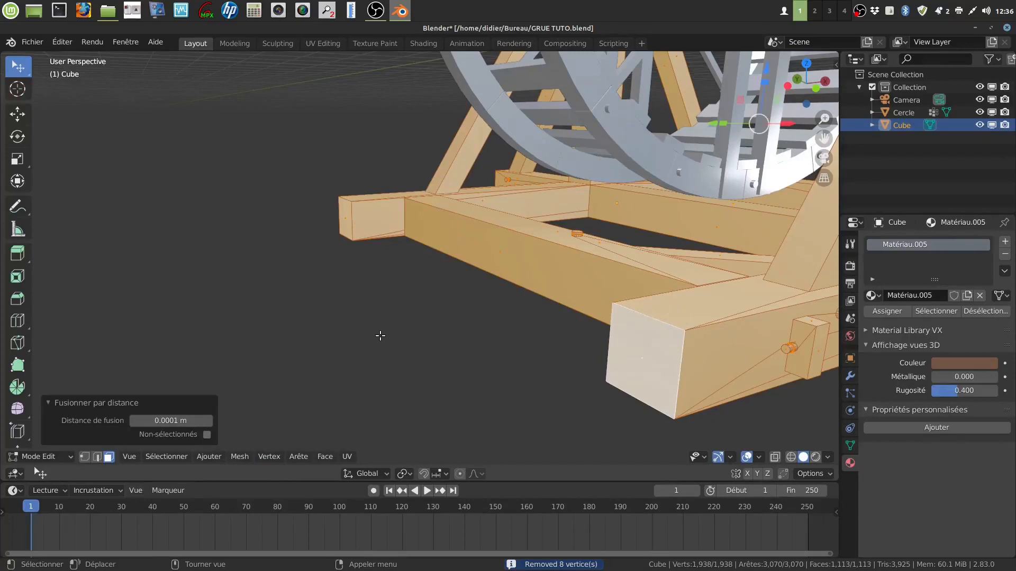
mouse_move(369, 327)
middle_mouse_down()
mouse_move(367, 275)
mouse_move(373, 325)
middle_mouse_up()
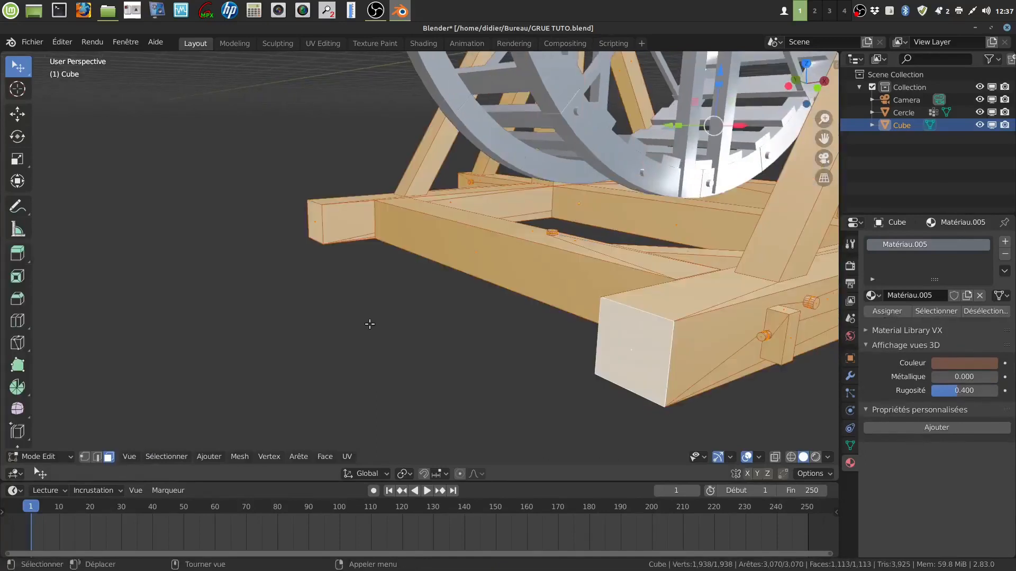
Step: Subdivide the vertical end edges of both base beams with one cut, splitting each end face into upper and lower halves
key("1")
left_click(96, 458)
key("alt+a")
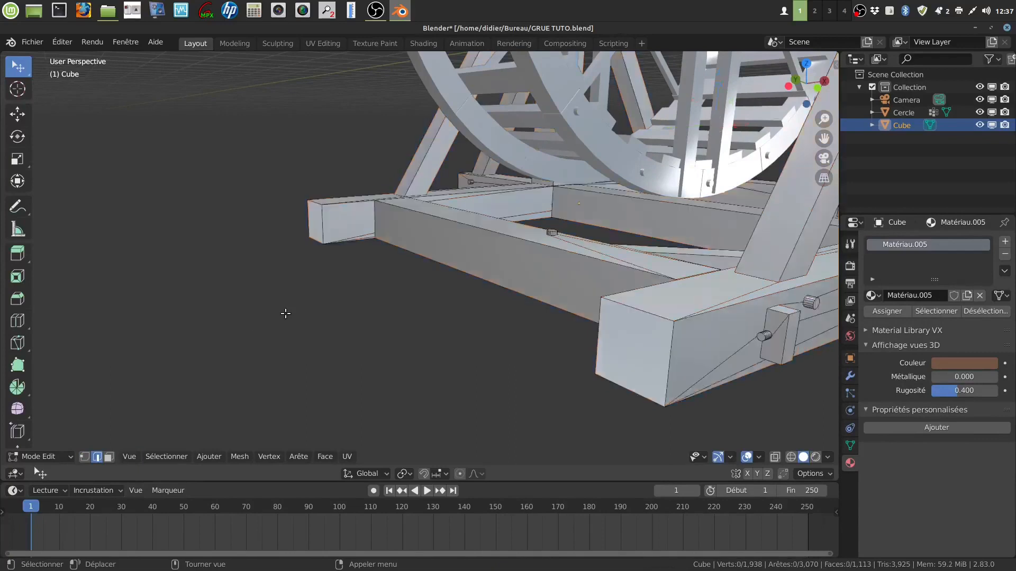
left_click(323, 222)
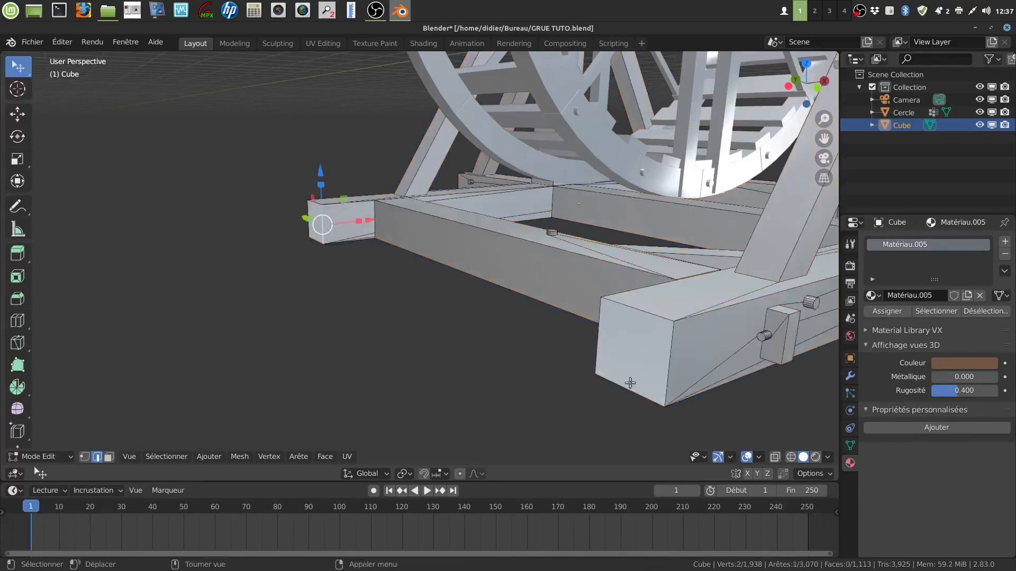
middle_click_drag(641, 374, 643, 341)
left_click(632, 342, "shift")
left_click(717, 372, "shift")
left_click(300, 218, "shift")
right_click(389, 354)
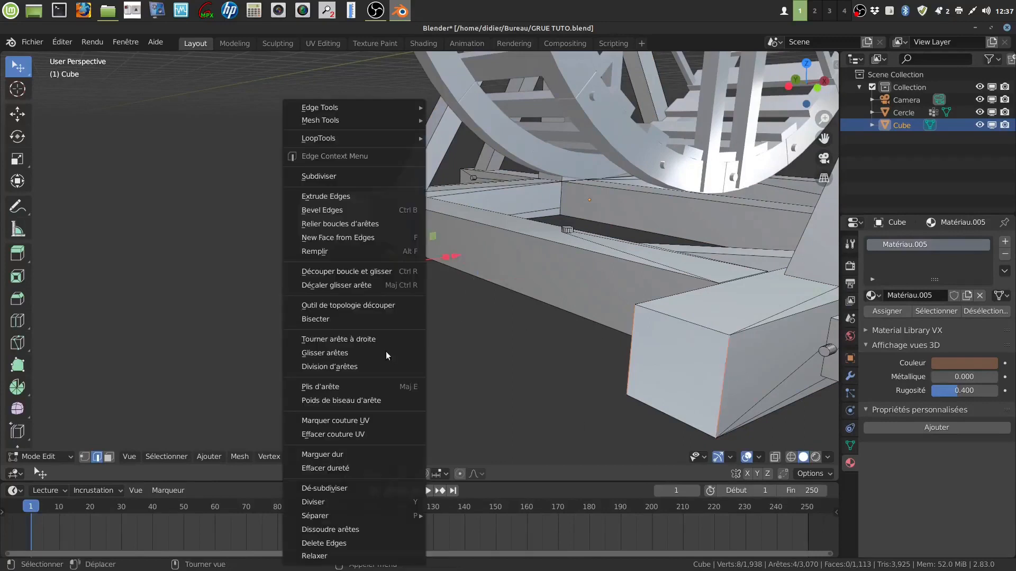
left_click(327, 177)
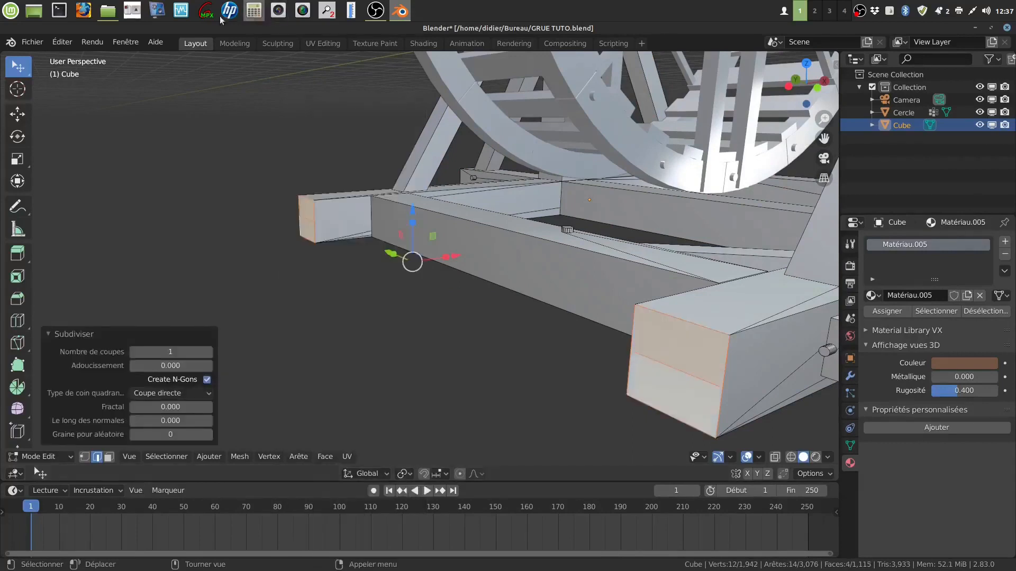
left_click(131, 10)
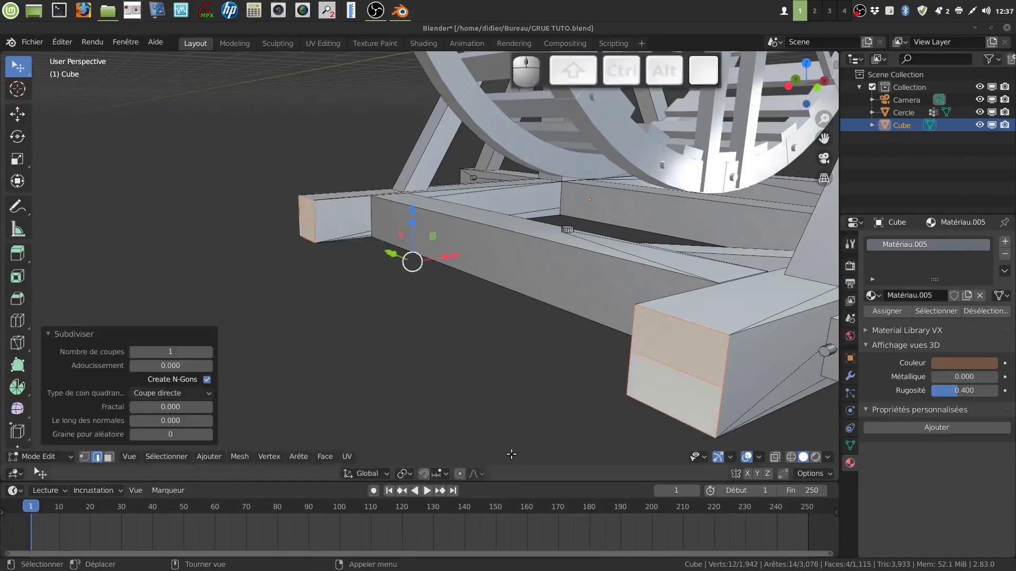
Step: Lower the horizontal dividing edges on both beam end faces together, then deselect them
middle_click_drag(522, 411, 487, 362, "shift")
key("alt+a")
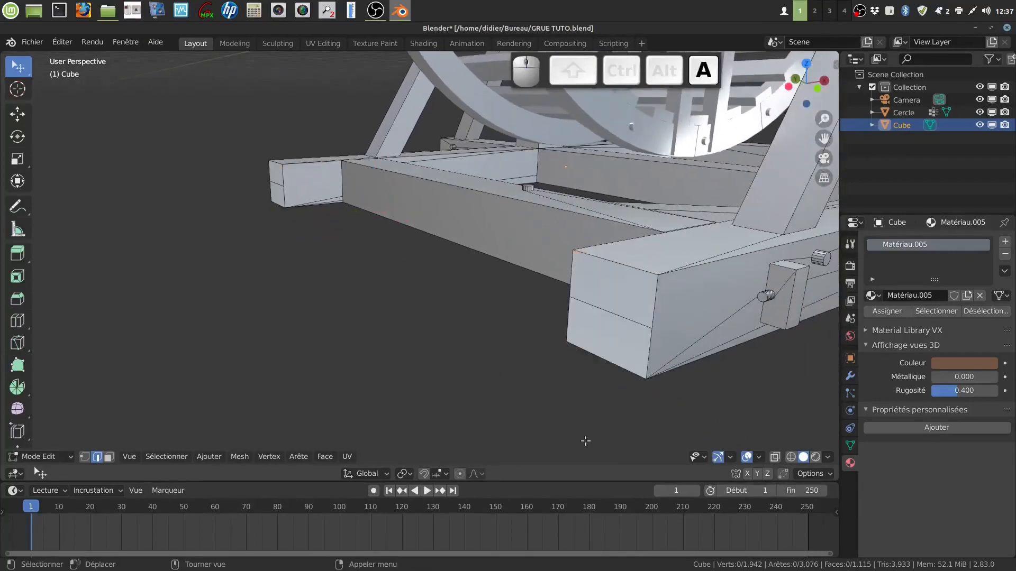
left_click(98, 458)
left_click(593, 310)
left_click(281, 183, "shift")
left_click_drag(371, 168, 365, 173)
key("alt+a")
Step: Extrude the lower end faces of both base beams outward along negative X to form a step on each beam
left_click(109, 457)
left_click(281, 200)
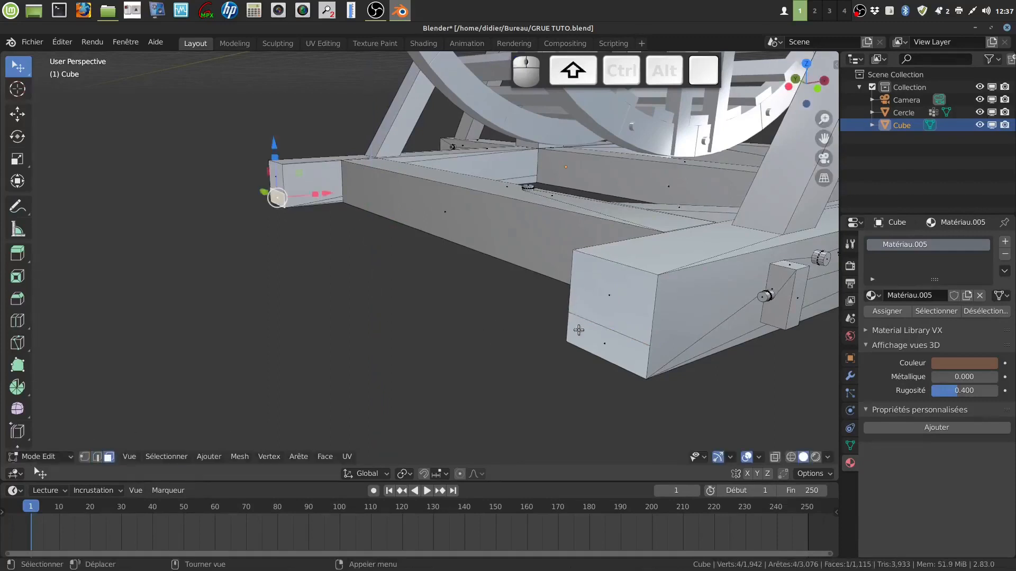
left_click(593, 337, "shift")
middle_click_drag(577, 352, 535, 344)
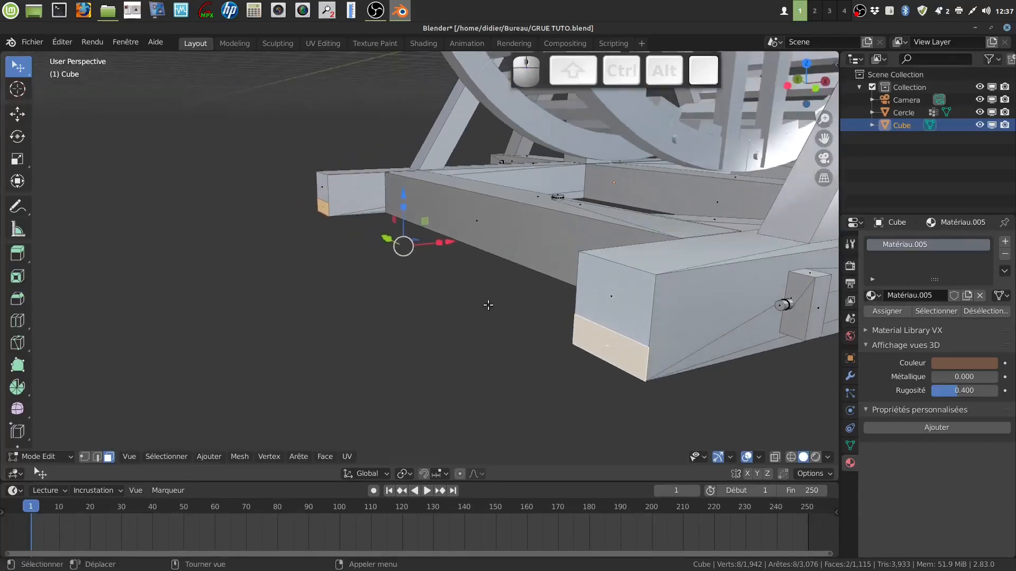
key("e")
key("x")
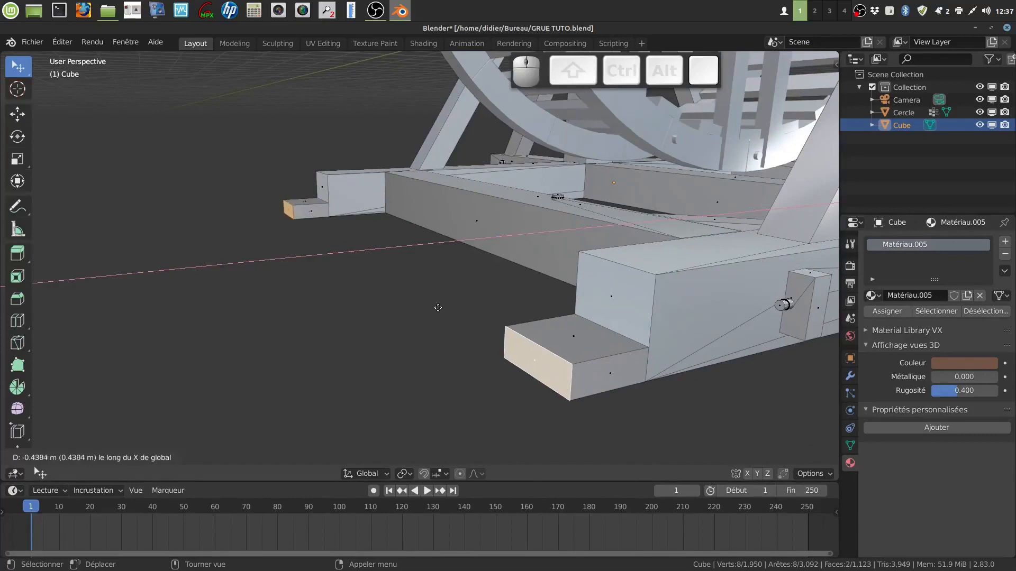
left_click(575, 345)
Step: Examine the stepped ends of the two base beams from several angles
mouse_move(575, 345)
middle_mouse_down()
mouse_move(552, 327)
mouse_move(596, 313)
mouse_move(568, 320)
mouse_move(583, 333)
mouse_move(577, 325)
middle_mouse_up()
key("Tab")
key("Tab")
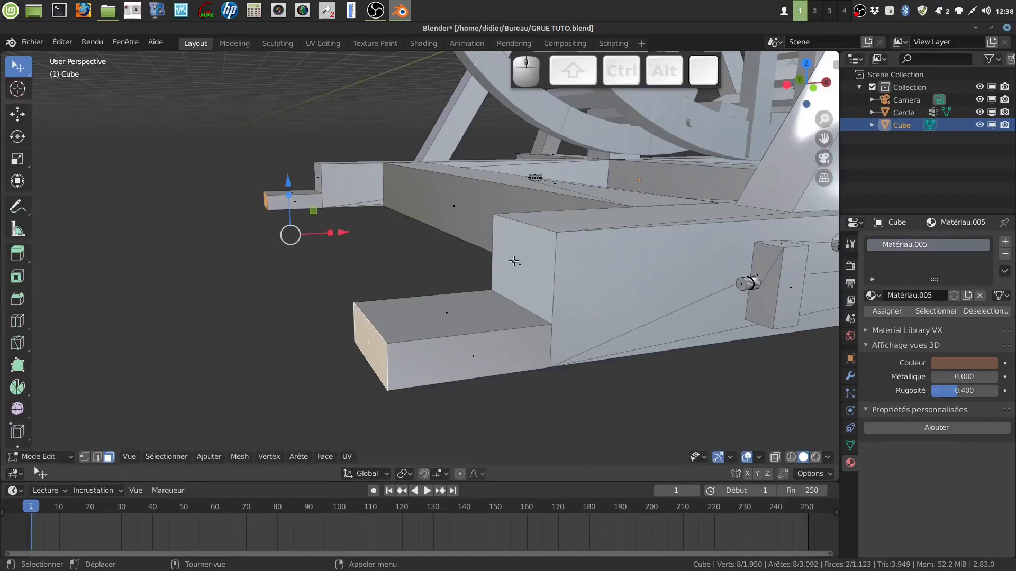
middle_click_drag(555, 300, 519, 298)
middle_click_drag(558, 303, 536, 304)
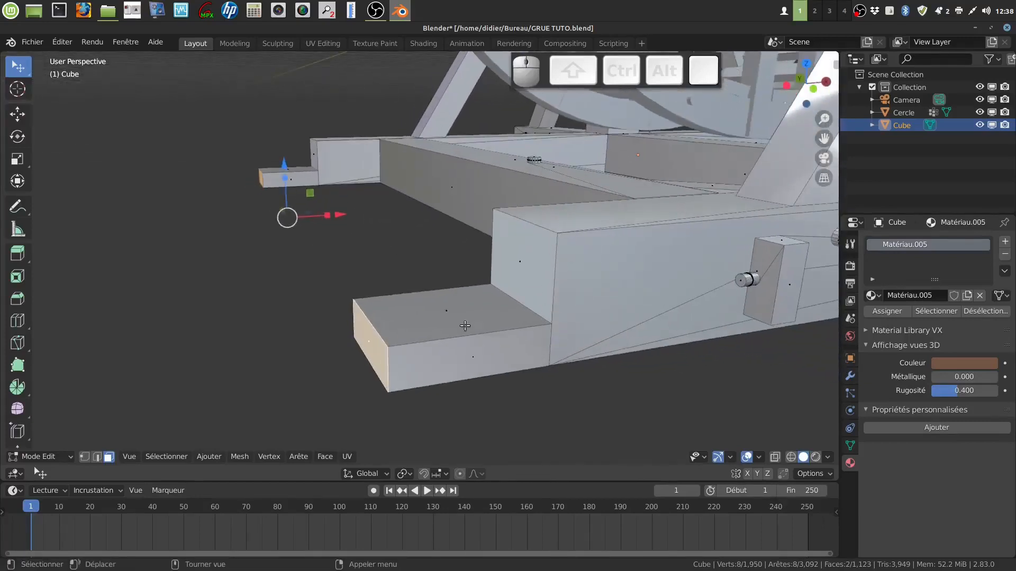
mouse_move(537, 288)
middle_mouse_down()
mouse_move(526, 288)
mouse_move(536, 272)
middle_mouse_up()
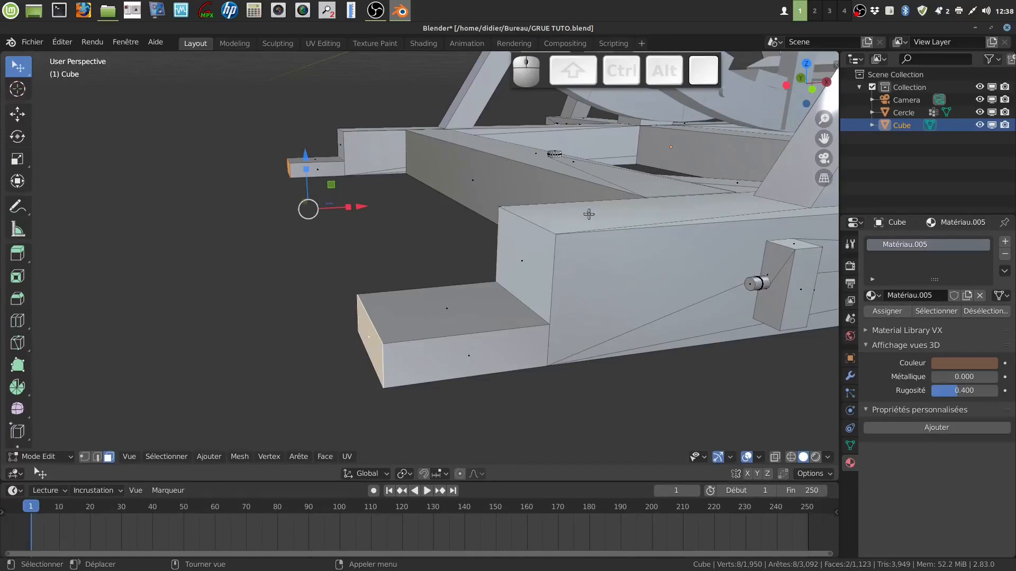
middle_click_drag(407, 339, 555, 229)
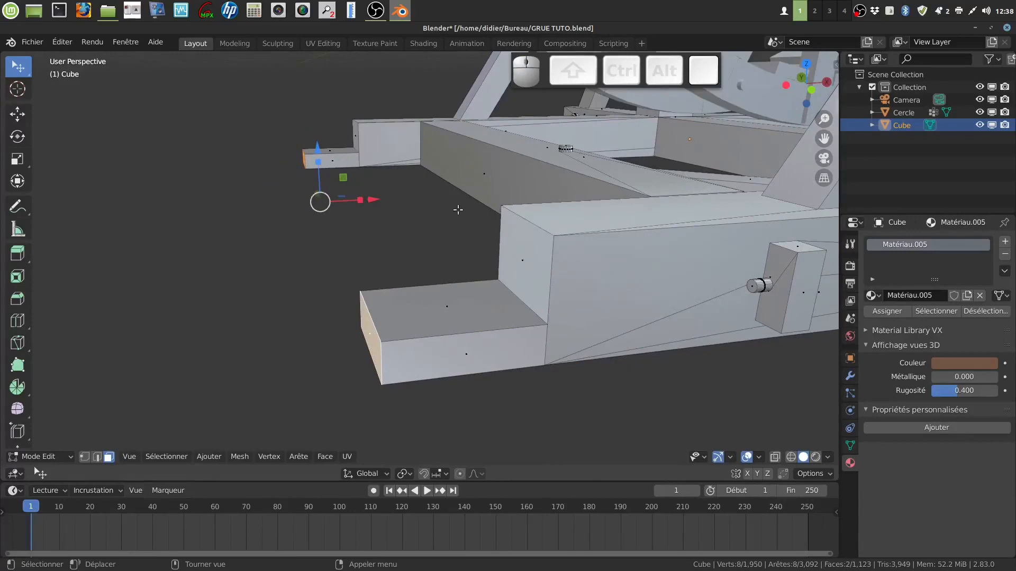
middle_click_drag(560, 228, 503, 272)
Step: Apply the frame object's rotation and scale in Object Mode and return to editing its mesh
key("Tab")
key("Tab")
key("Tab")
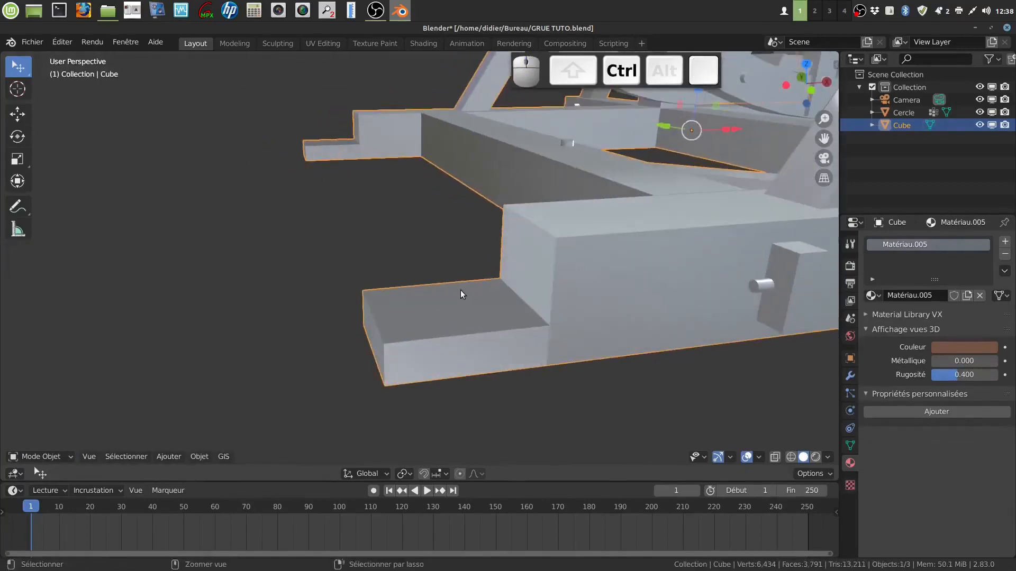
key("ctrl+a")
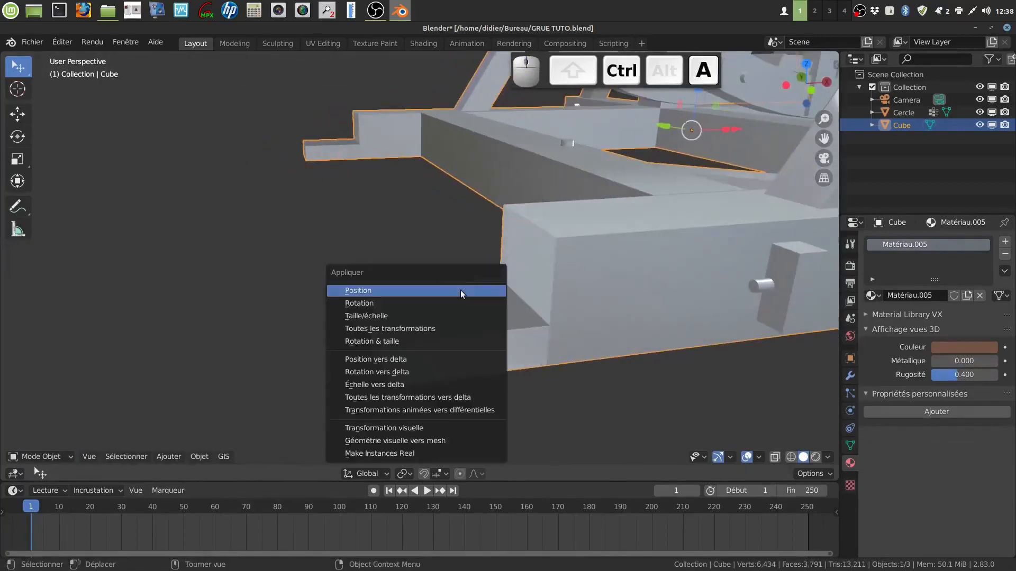
left_click(402, 343)
key("Tab")
Step: Bevel the inner corner edges of both beam-end steps together into concave curves with 12 segments, about 0.27 m wide
middle_click_drag(496, 294, 511, 295)
left_click(97, 457)
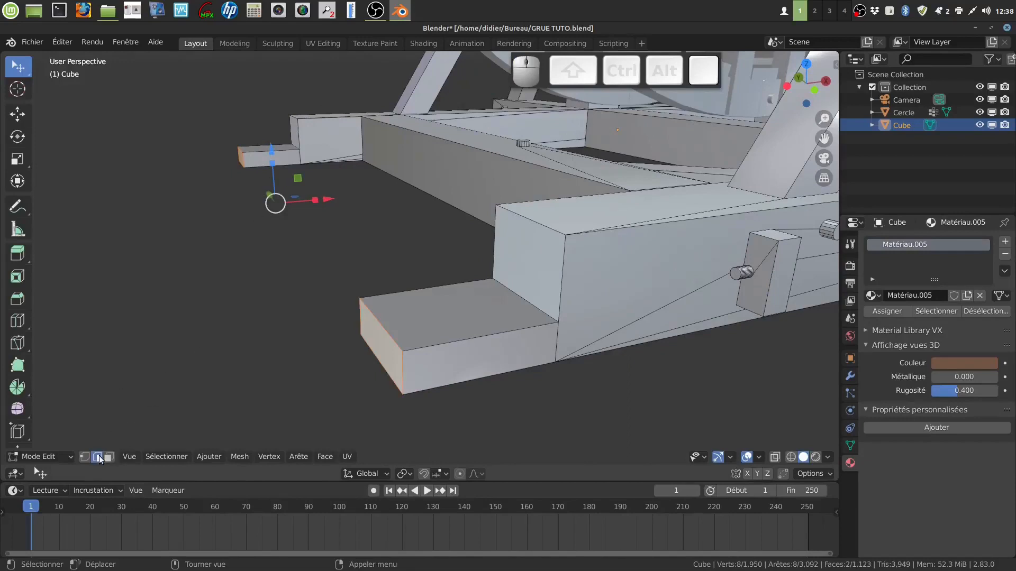
key("alt+a")
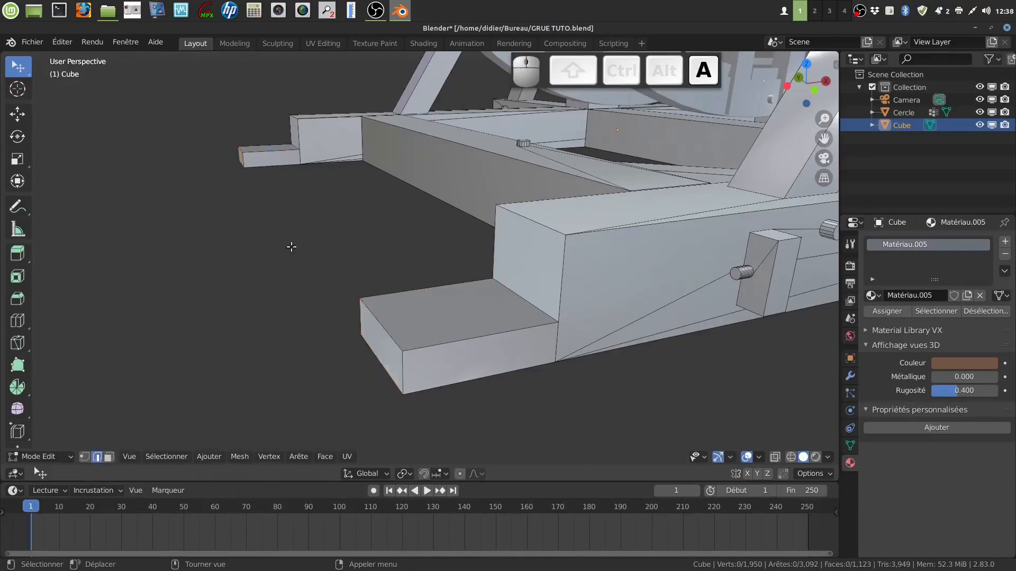
left_click(293, 144)
left_click(545, 307, "shift")
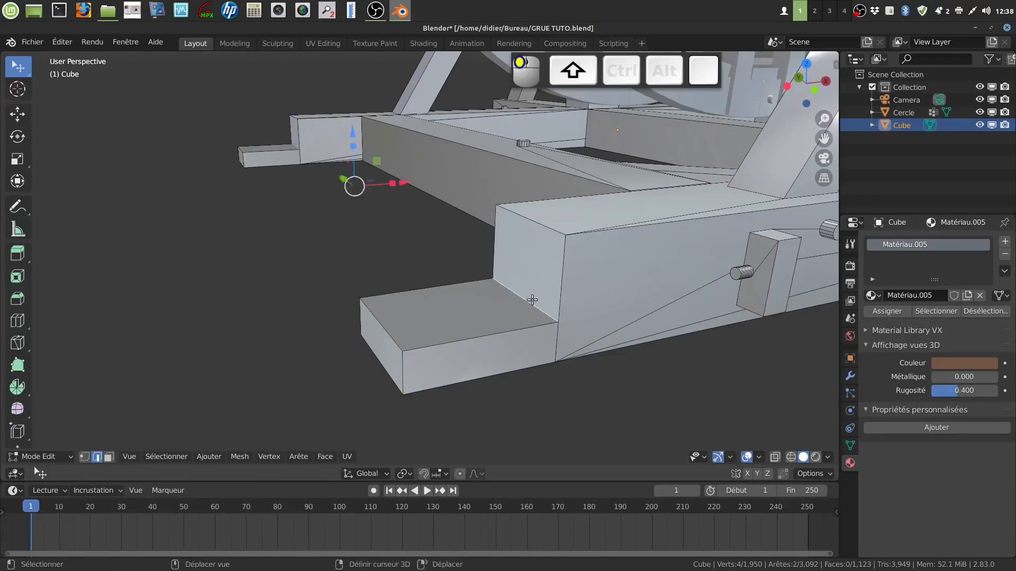
middle_click_drag(547, 308, 553, 313)
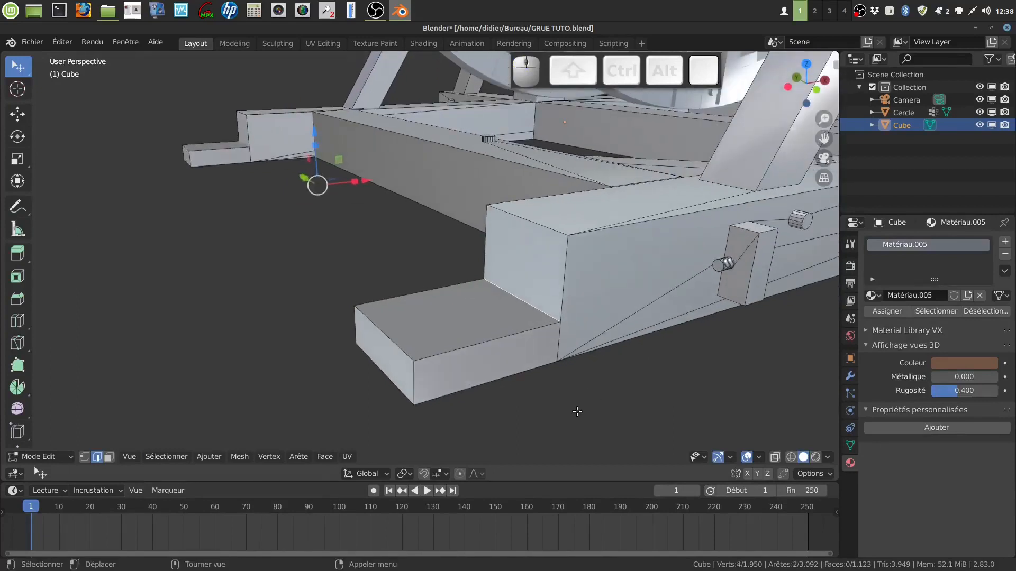
key("ctrl")
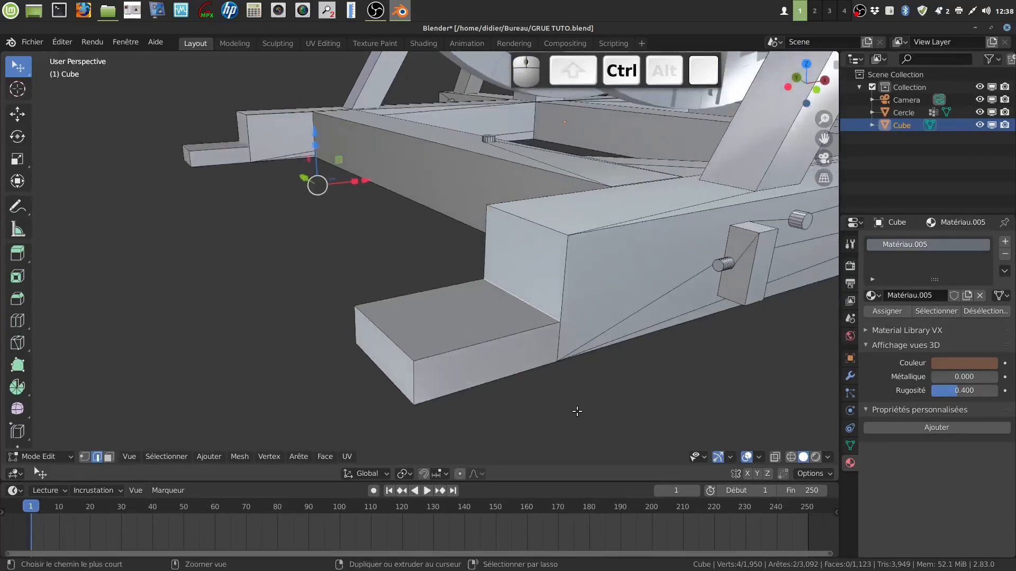
key("ctrl+b")
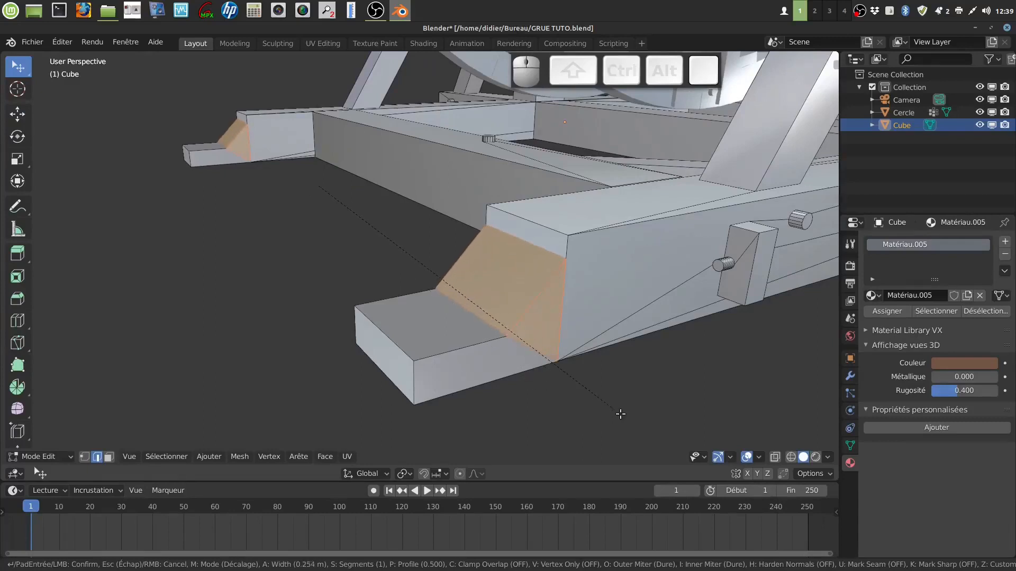
scroll(621, 414, "up", 7)
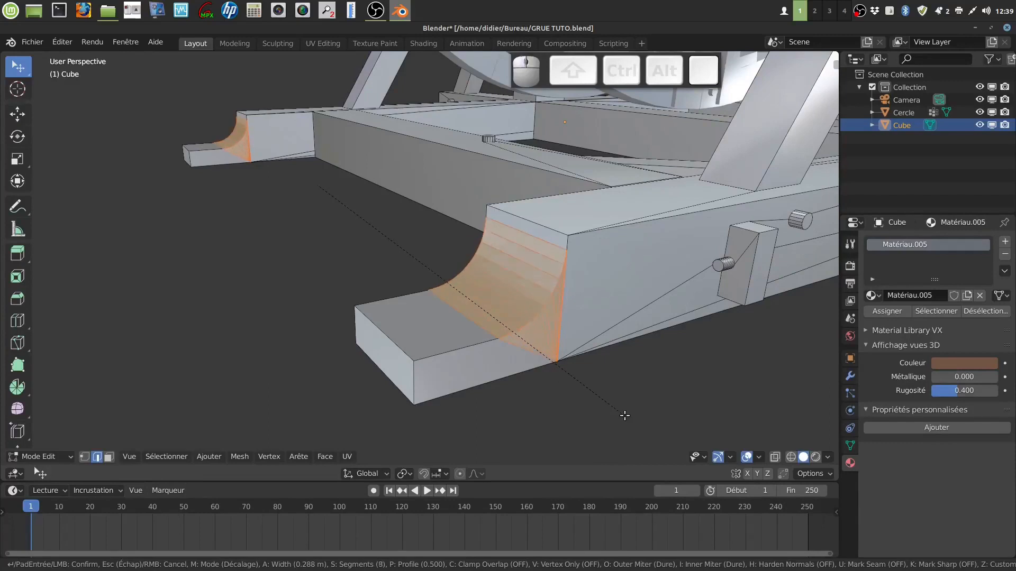
scroll(625, 415, "up", 3)
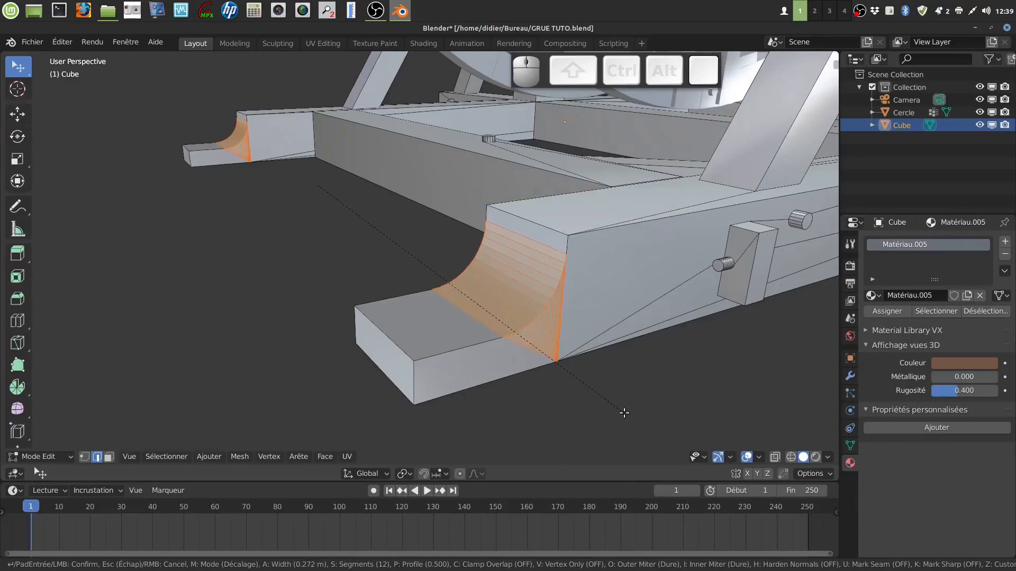
left_click(625, 413)
Step: Dissolve the fan of thin triangles and the step face on the near beam's outer side into one face
middle_click_drag(596, 364, 557, 357)
middle_click_drag(628, 363, 589, 305, "shift")
scroll(608, 321, "up", 2)
key("Tab")
key("Tab")
key("Tab")
key("Tab")
key("alt+a")
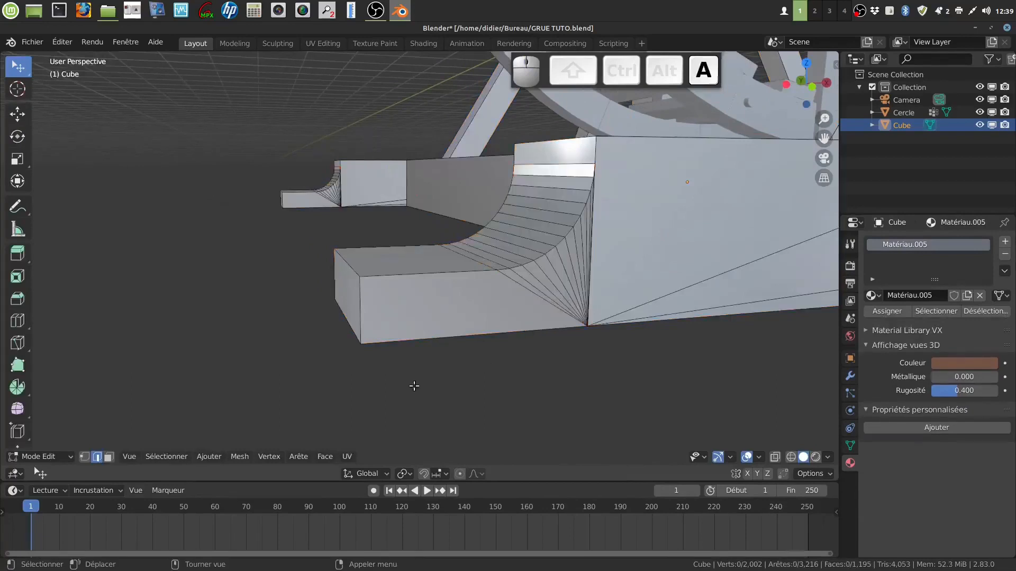
left_click(110, 457)
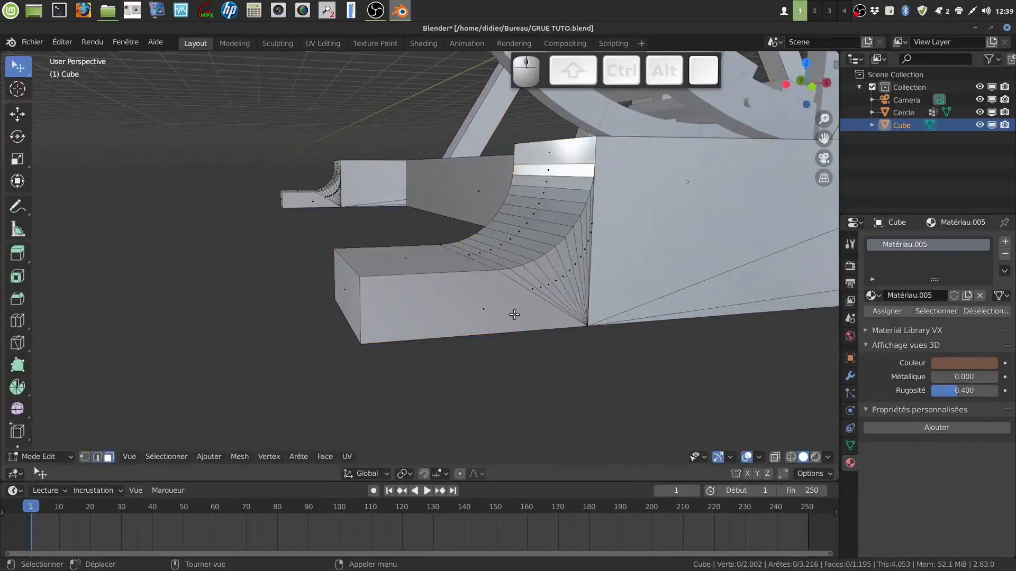
key("c")
mouse_move(519, 299)
left_mouse_down()
mouse_move(483, 302)
mouse_move(519, 275)
mouse_move(528, 242)
mouse_move(583, 260)
left_mouse_up()
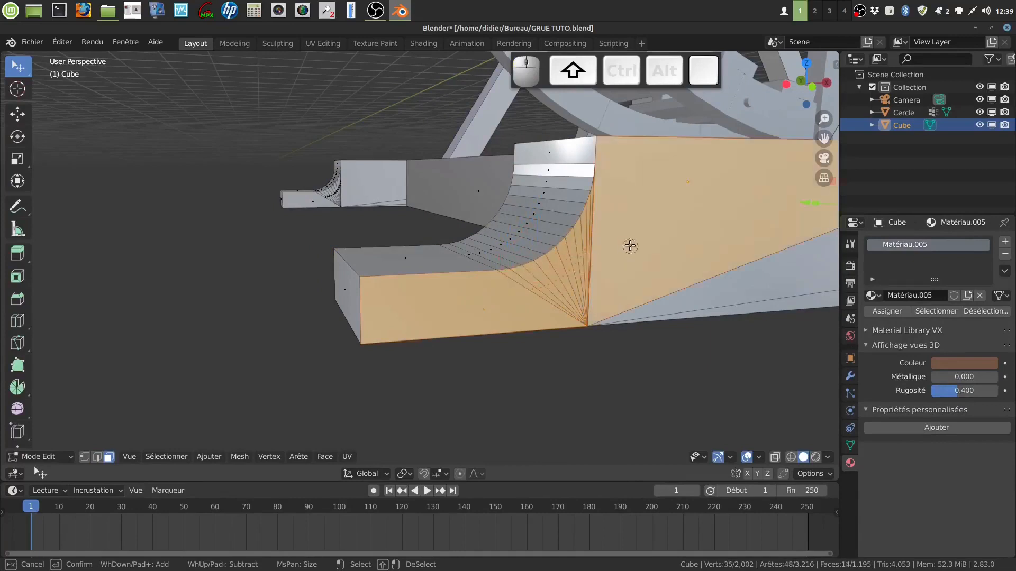
left_click(629, 246, "shift")
right_click(611, 373, "shift")
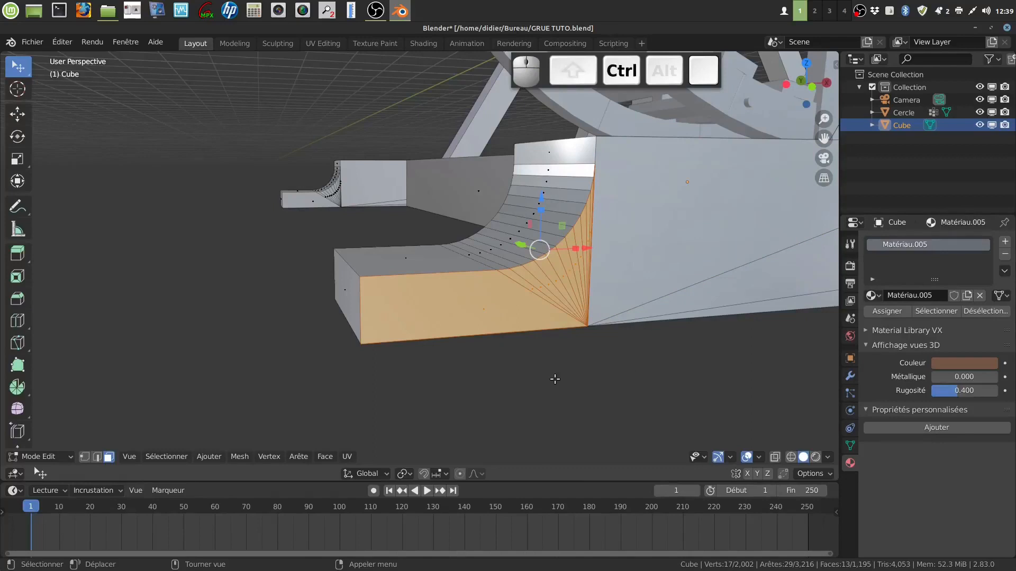
key("ctrl+x")
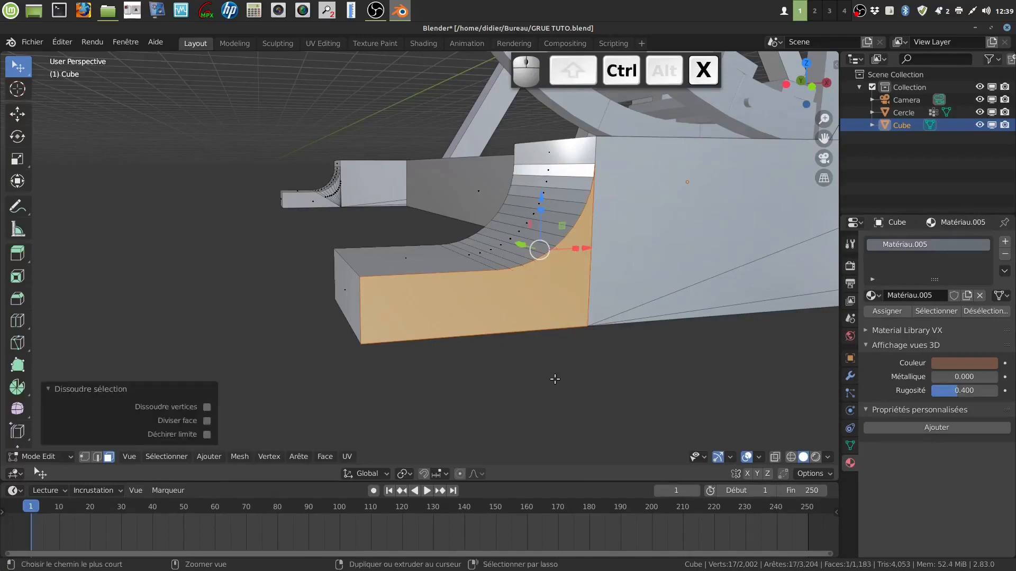
Step: Dissolve the fan triangles and step face on the inner side of the same beam end into a single face
middle_click_drag(554, 294, 529, 254)
middle_click_drag(370, 254, 406, 249)
middle_click_drag(406, 249, 437, 322, "shift")
scroll(465, 291, "up", 5)
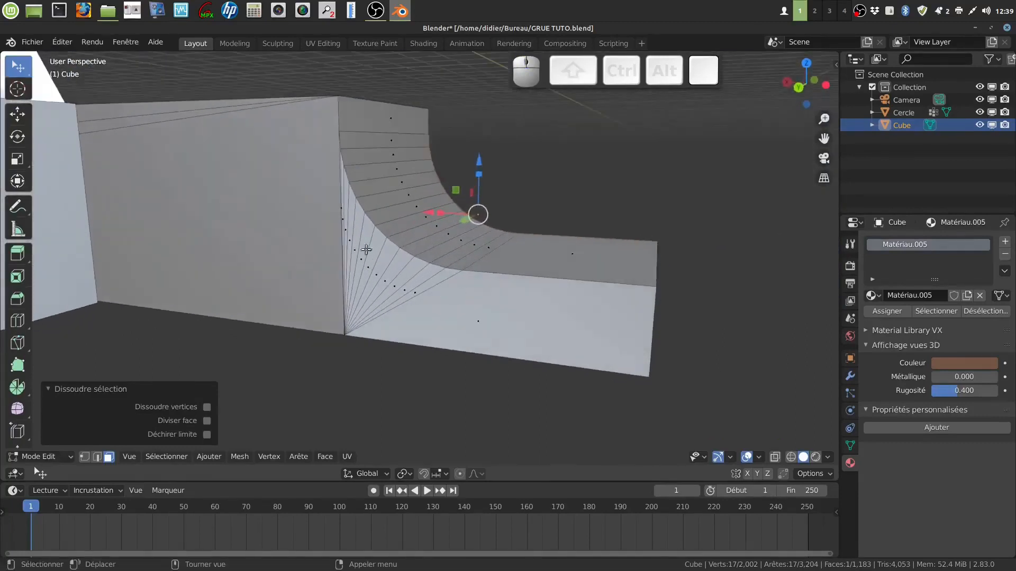
middle_click_drag(334, 236, 311, 242)
key("Tab")
key("Tab")
key("Tab")
key("Tab")
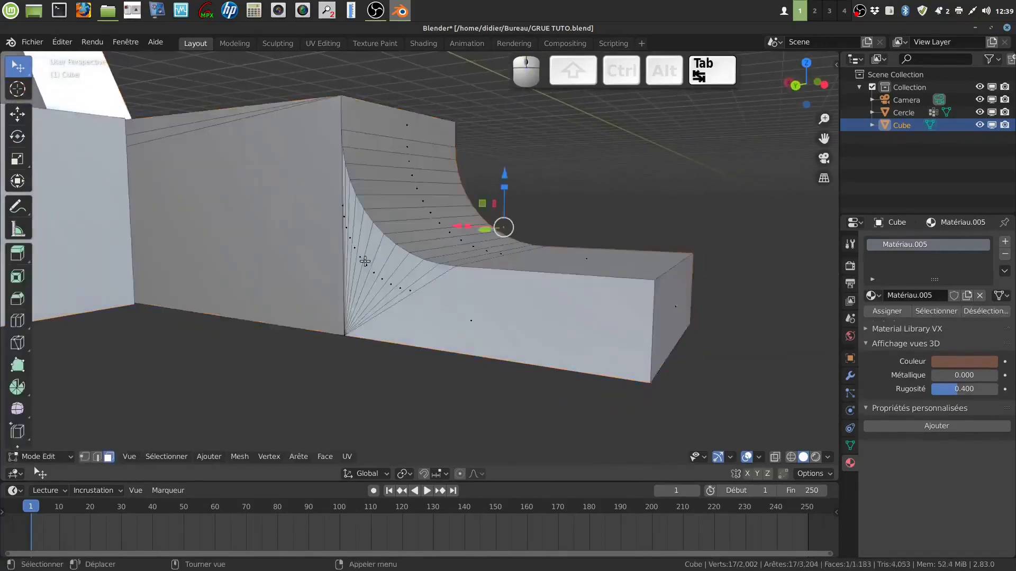
key("a")
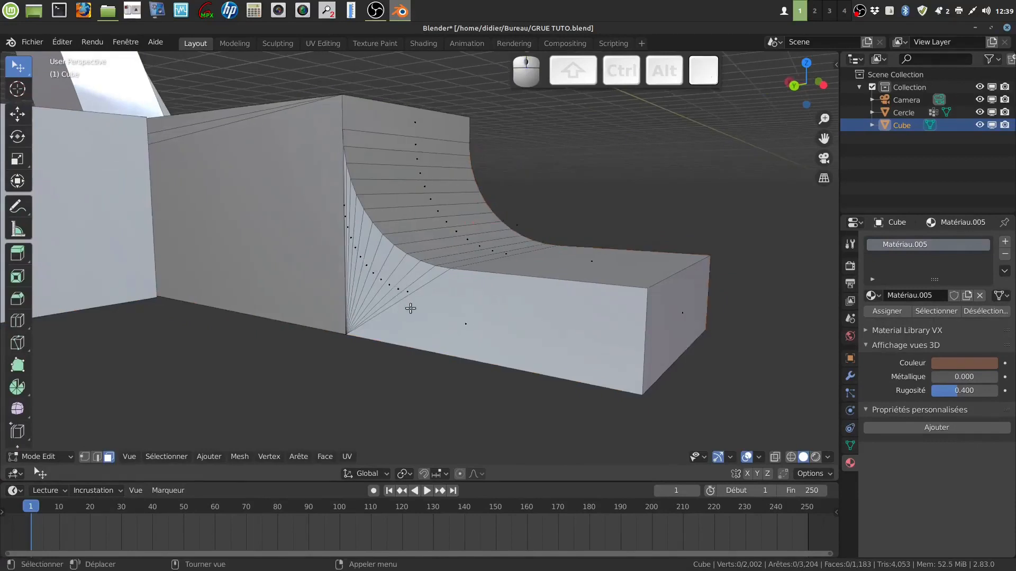
key("c")
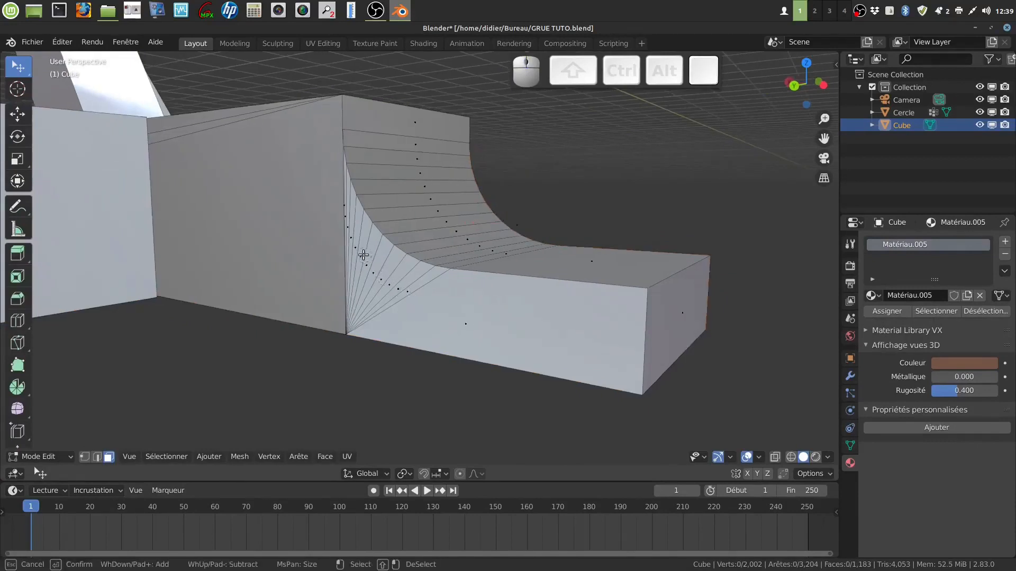
mouse_move(352, 247)
left_mouse_down()
mouse_move(351, 204)
mouse_move(352, 254)
mouse_move(433, 299)
left_mouse_up()
right_click(446, 301)
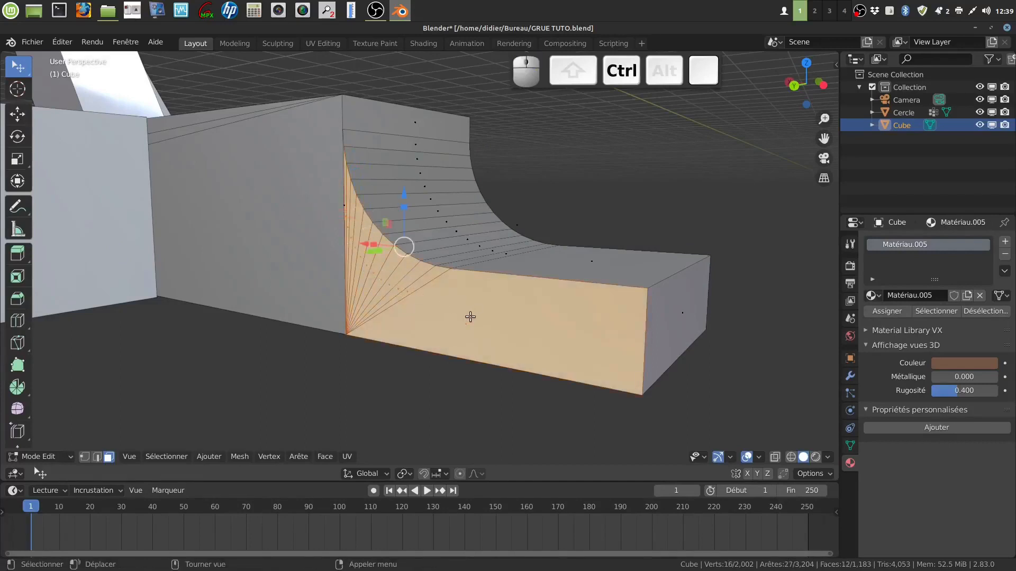
key("ctrl+x")
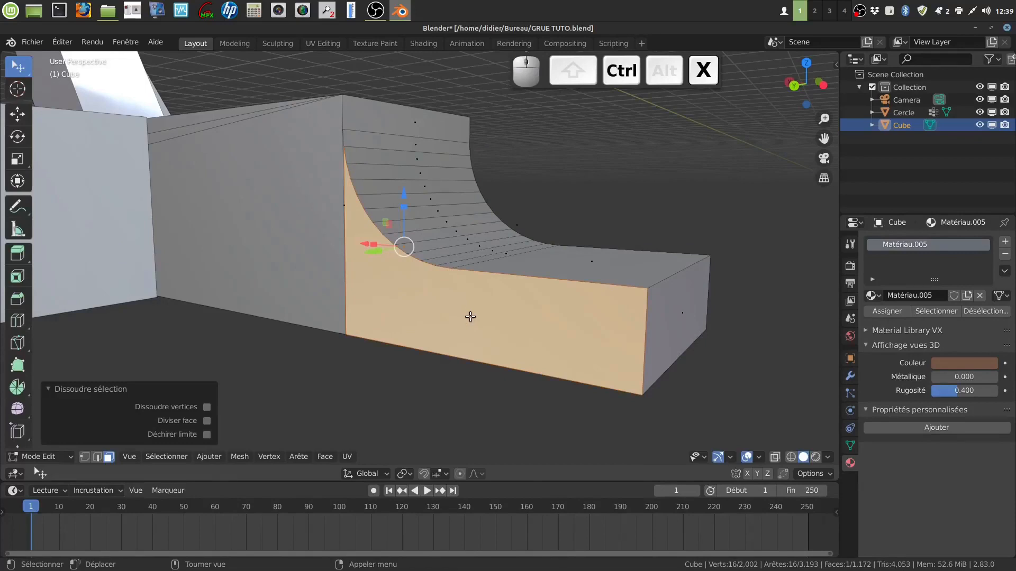
Step: Merge the leftover sliver face beside the curve into that inner side face by dissolving both, then clear the selection
scroll(446, 224, "up", 2)
middle_click_drag(446, 222, 376, 225)
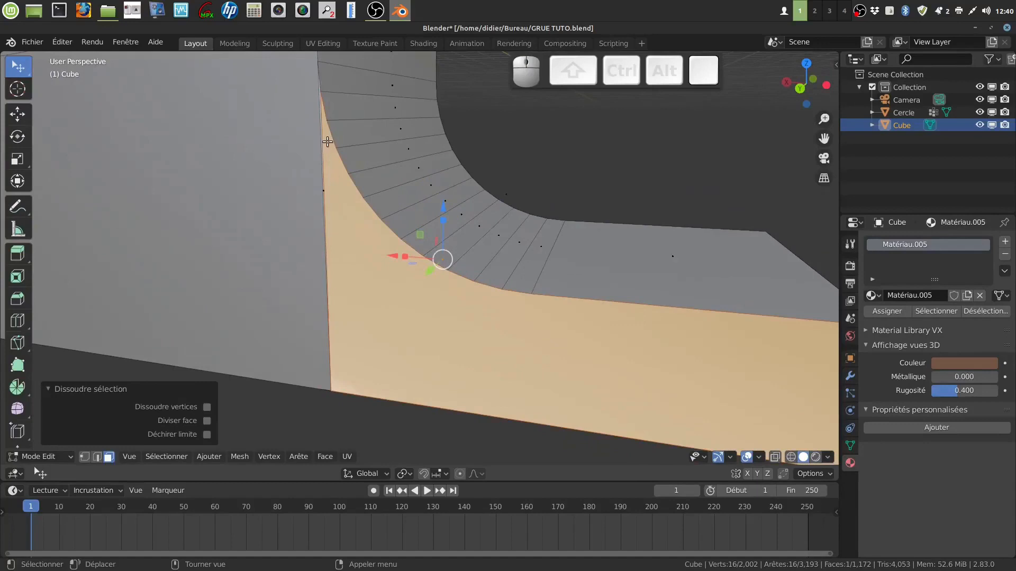
key("c")
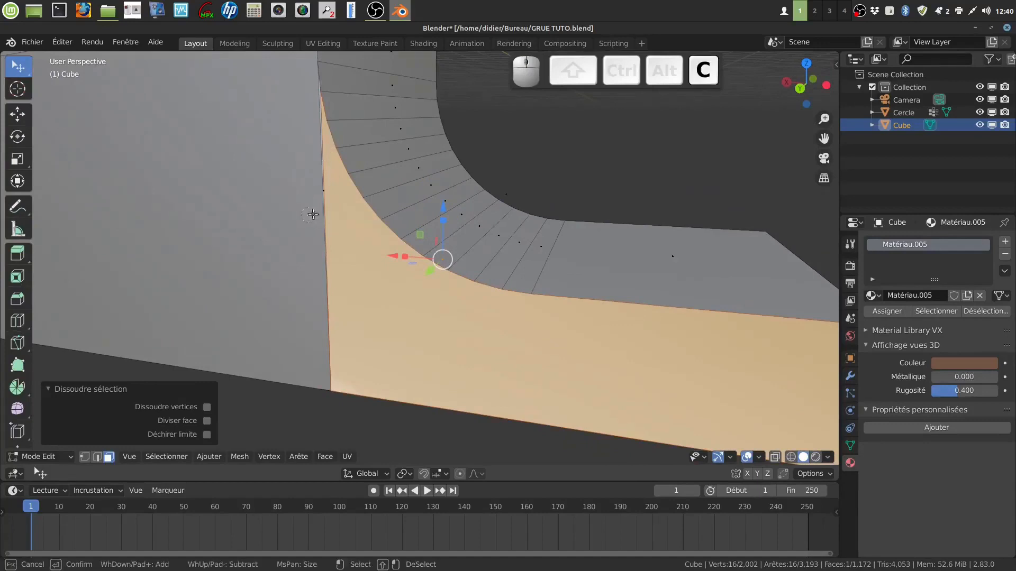
left_click(331, 197)
right_click(331, 197)
scroll(429, 397, "down", 3)
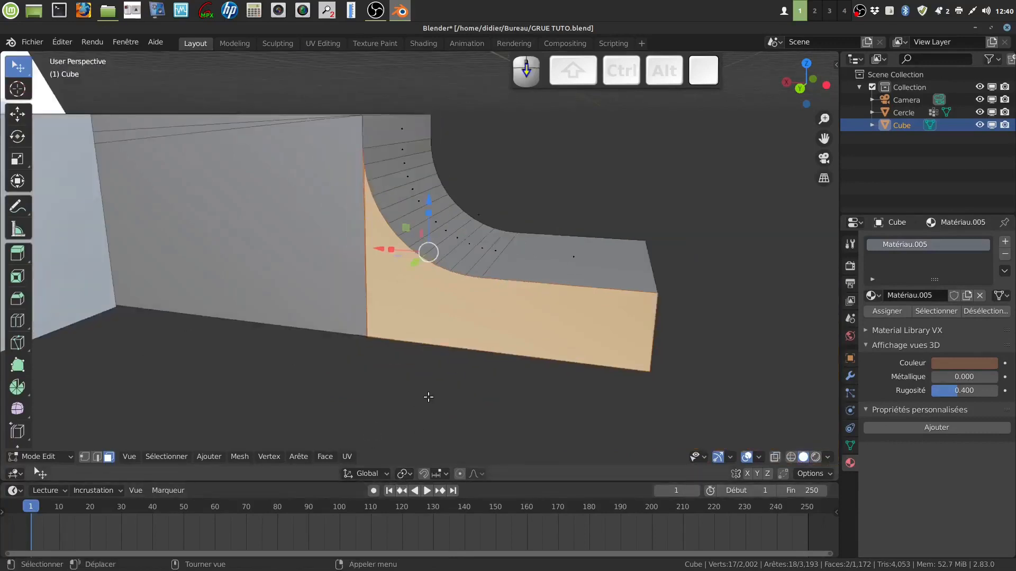
middle_click_drag(428, 397, 421, 399)
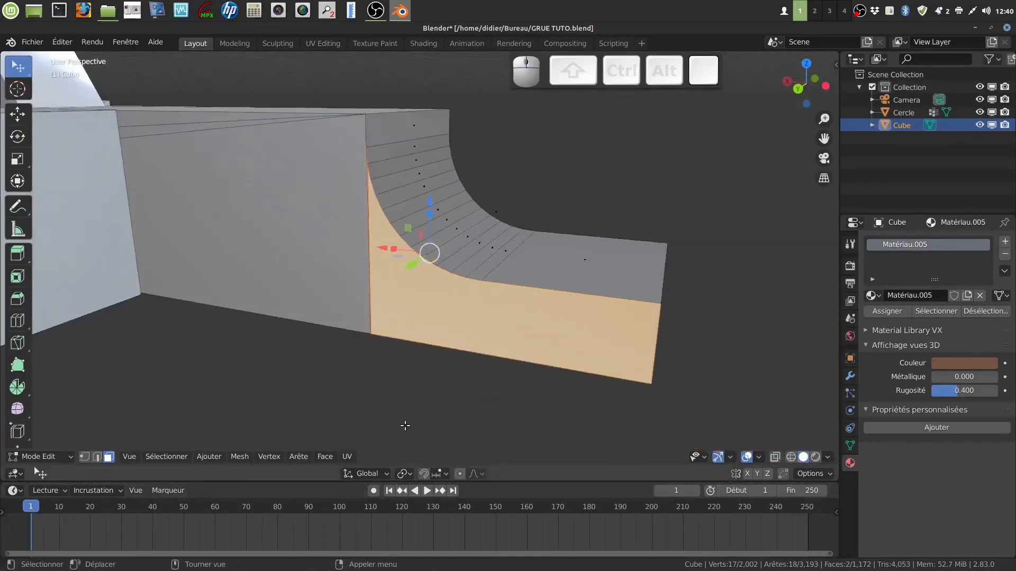
key("ctrl+x")
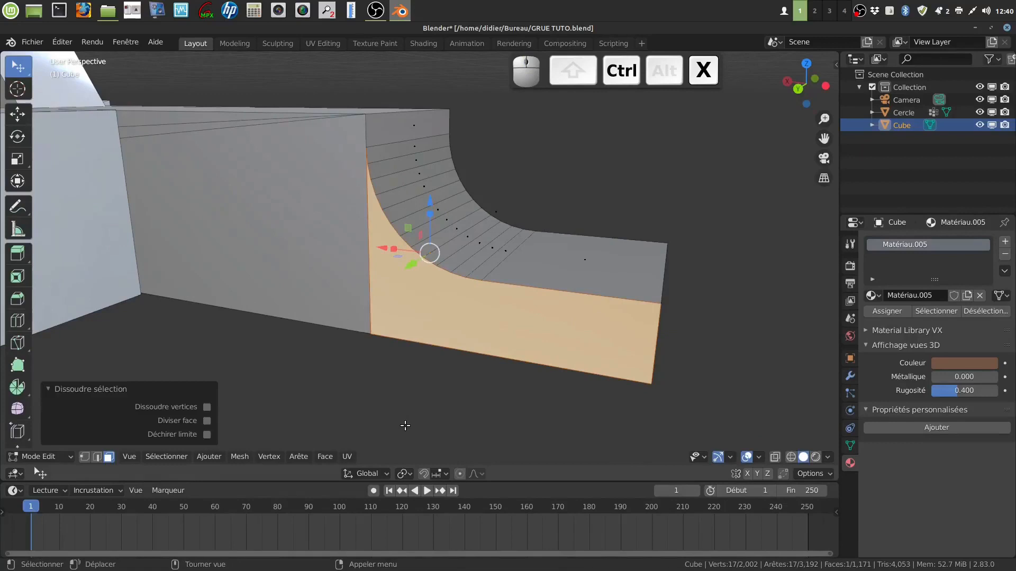
key("alt+a")
Step: Dissolve the fan triangles and step face on the inner side of the other base beam's end, then deselect
middle_click_drag(405, 426, 339, 153)
scroll(409, 176, "down", 5)
middle_click_drag(410, 175, 471, 105)
middle_click_drag(499, 194, 518, 306)
scroll(492, 323, "up", 2)
scroll(493, 321, "up", 3)
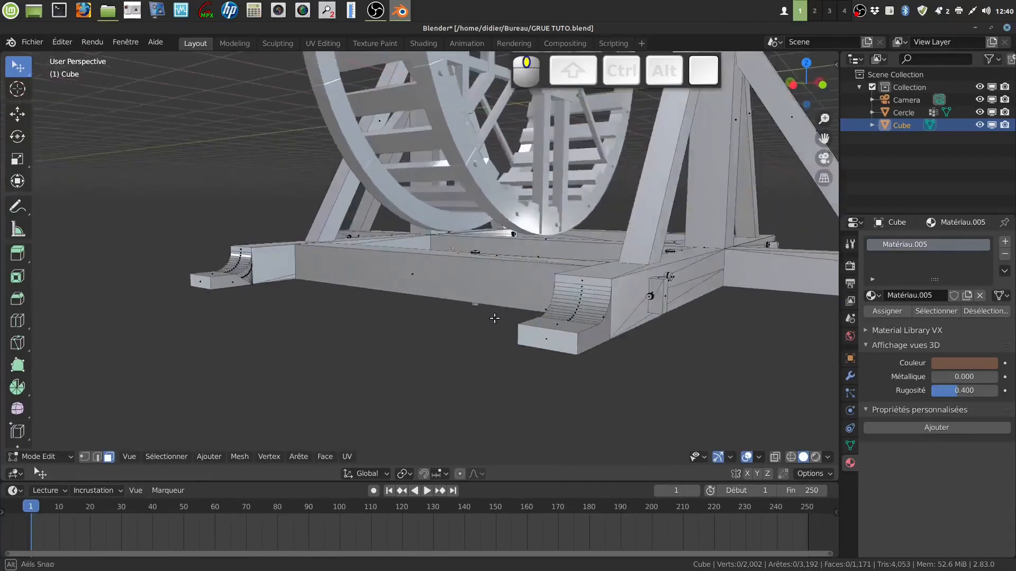
middle_click_drag(495, 317, 395, 350, "shift")
scroll(356, 311, "up", 2)
middle_click_drag(356, 310, 422, 315, "shift")
scroll(448, 307, "up", 3)
middle_click_drag(351, 281, 308, 270, "shift")
key("c")
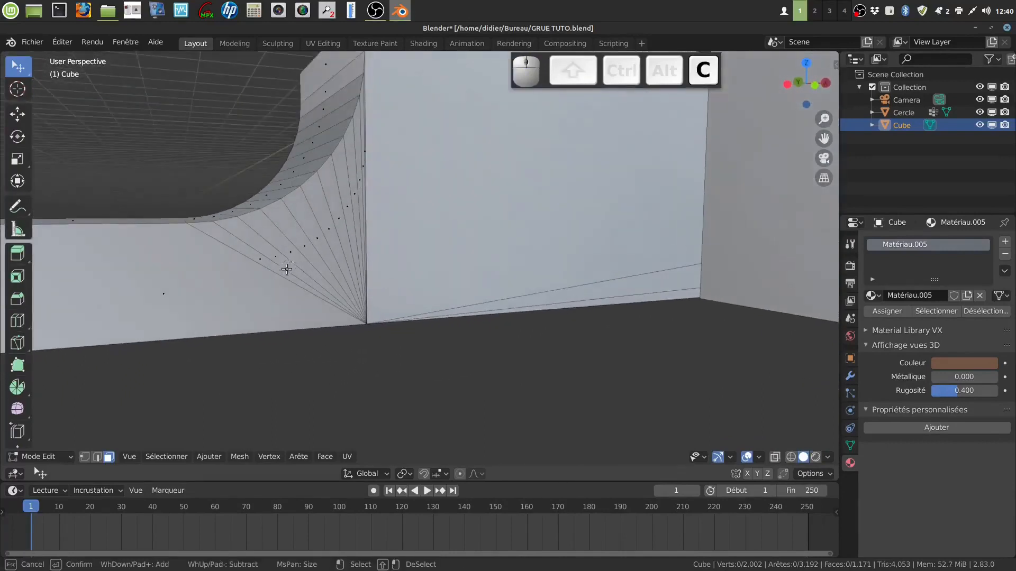
left_click_drag(273, 267, 357, 204)
right_click(358, 205)
scroll(441, 345, "down", 1)
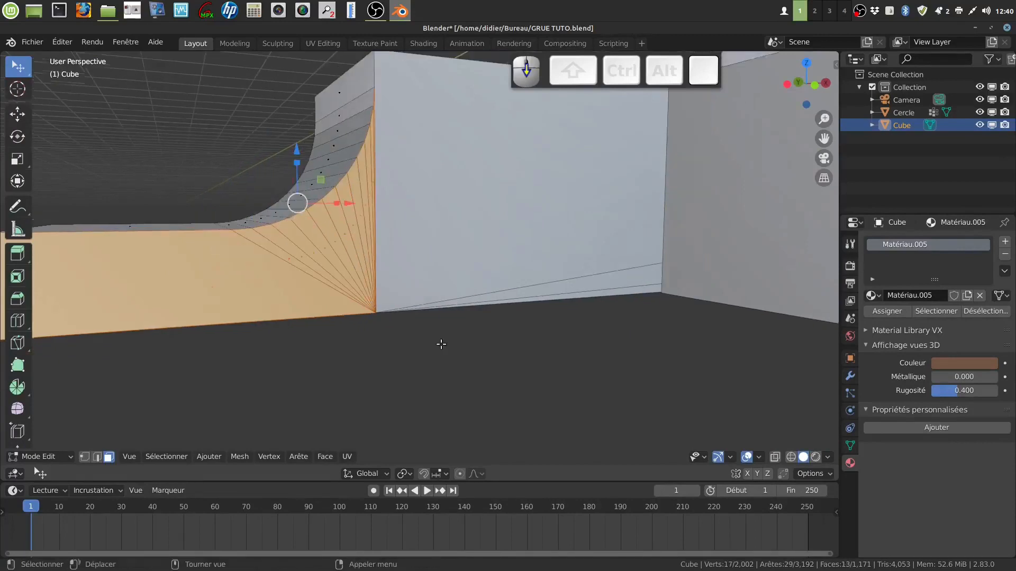
key("ctrl")
key("ctrl+x")
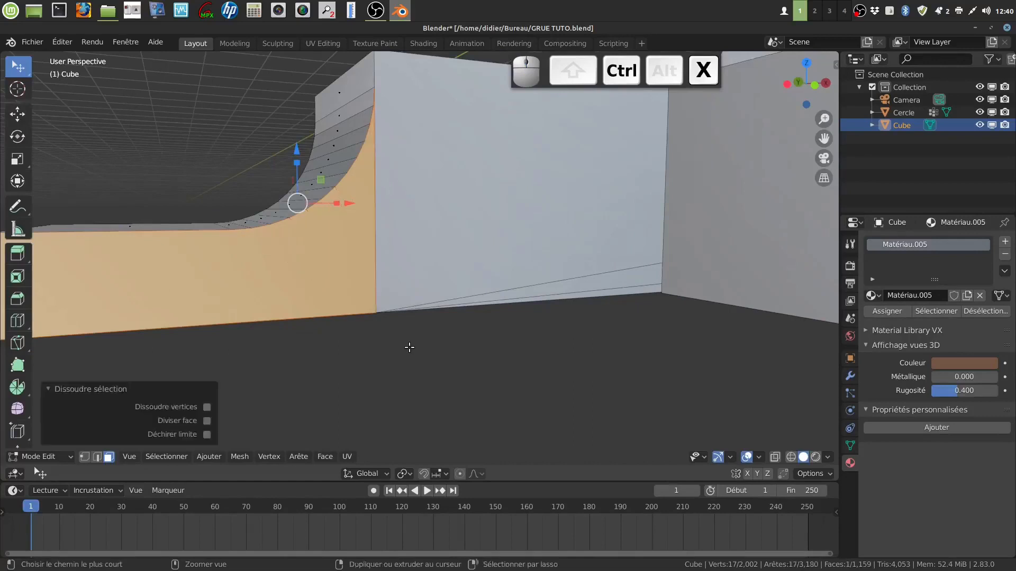
key("alt+a")
Step: Dissolve the fan triangles and step face on the outer side of the second beam's end, then deselect
middle_click_drag(377, 333, 553, 293)
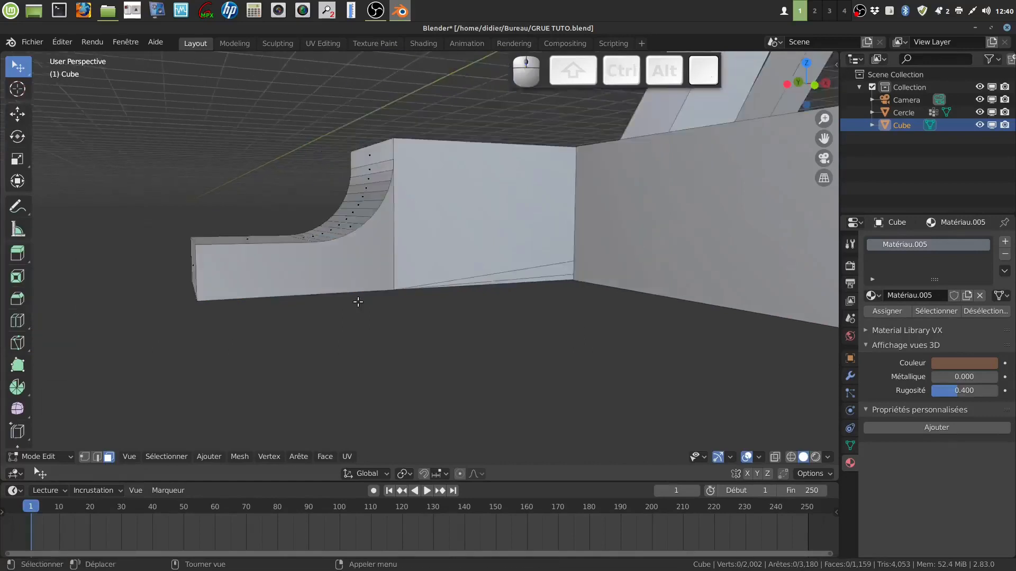
middle_click_drag(458, 289, 547, 291, "shift")
scroll(530, 293, "up", 4)
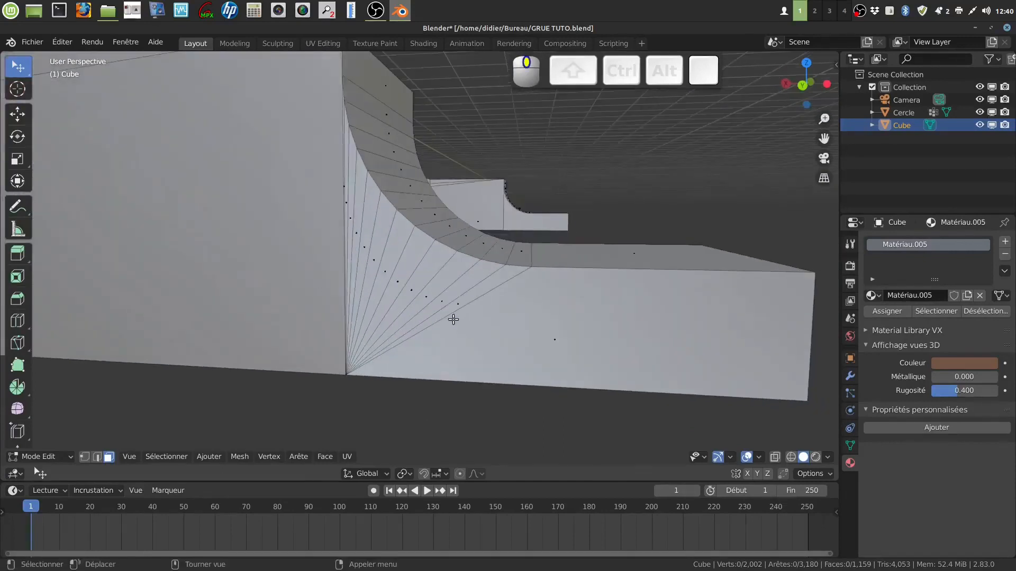
key("c")
mouse_move(466, 309)
left_mouse_down()
mouse_move(430, 291)
mouse_move(368, 222)
left_mouse_up()
left_click(351, 215)
right_click(421, 262)
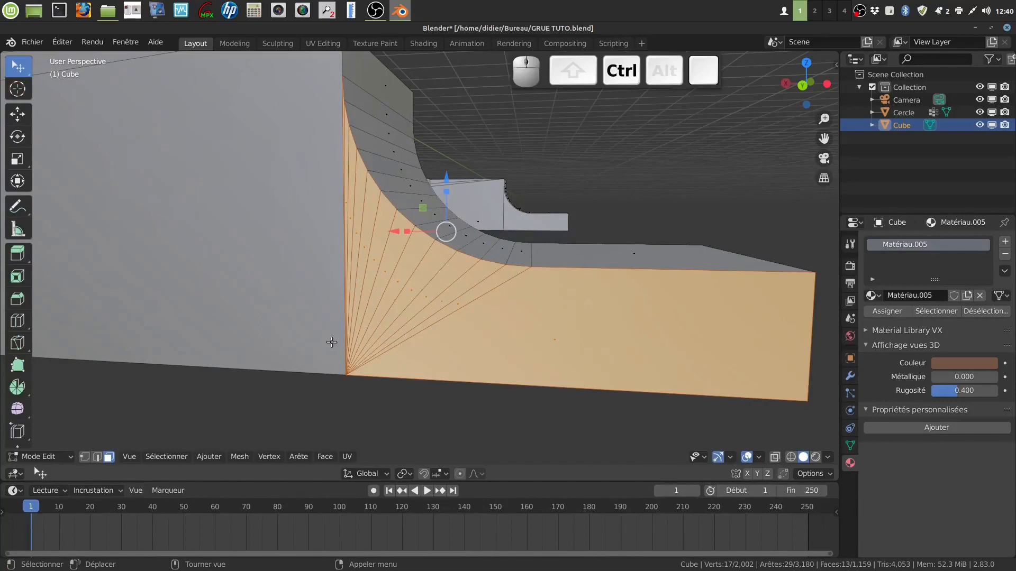
key("ctrl+x")
key("alt+a")
Step: Return to Object Mode and turn on the Face Orientation overlay to check the normals of the curved beam ends
scroll(689, 294, "down", 6)
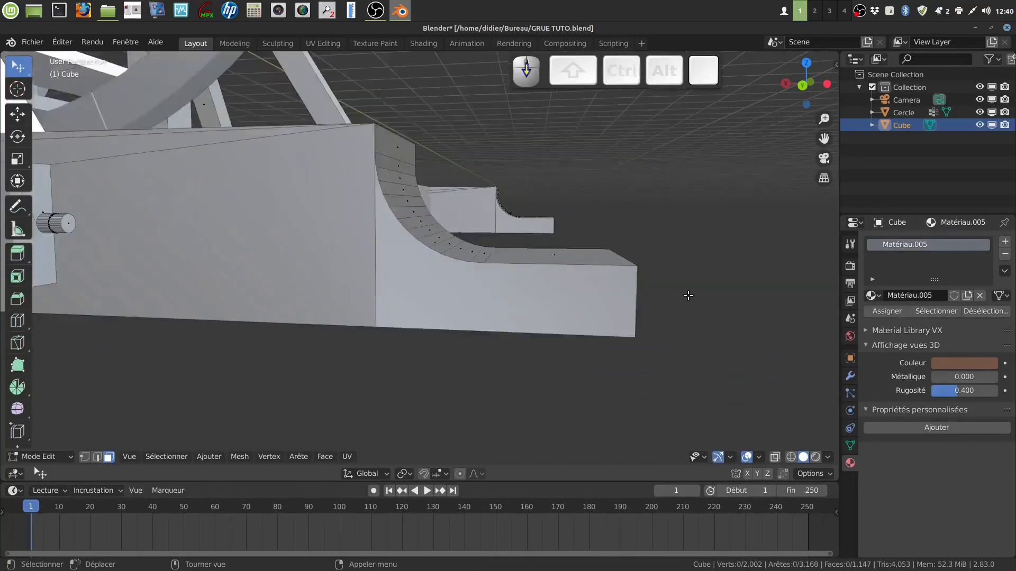
mouse_move(604, 294)
middle_mouse_down()
mouse_move(517, 297)
mouse_move(669, 284)
mouse_move(589, 281)
middle_mouse_up()
middle_click_drag(654, 273, 450, 362, "shift")
key("Tab")
scroll(464, 382, "up", 3)
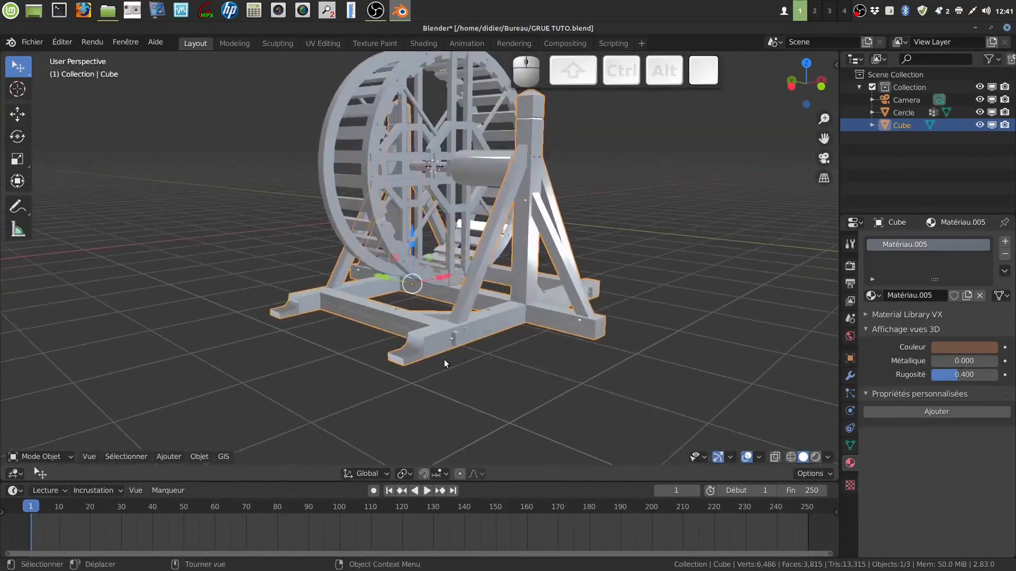
key("q")
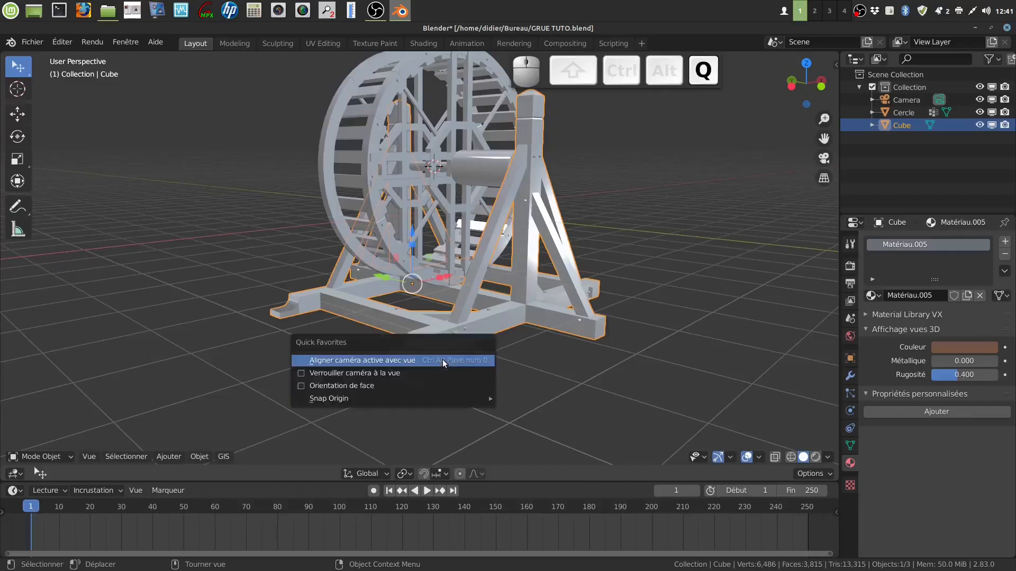
left_click(303, 387)
scroll(527, 384, "up", 3)
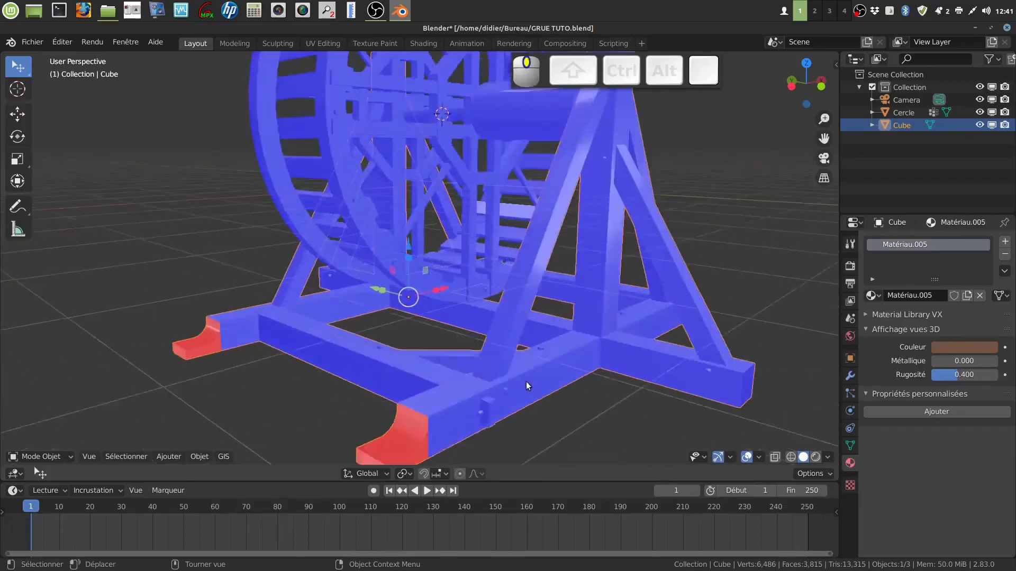
Step: Recalculate the normals of the whole support frame mesh to the outside in Edit Mode and return to Object Mode
middle_click_drag(526, 382, 499, 380)
middle_click_drag(402, 399, 458, 337, "shift")
key("Tab")
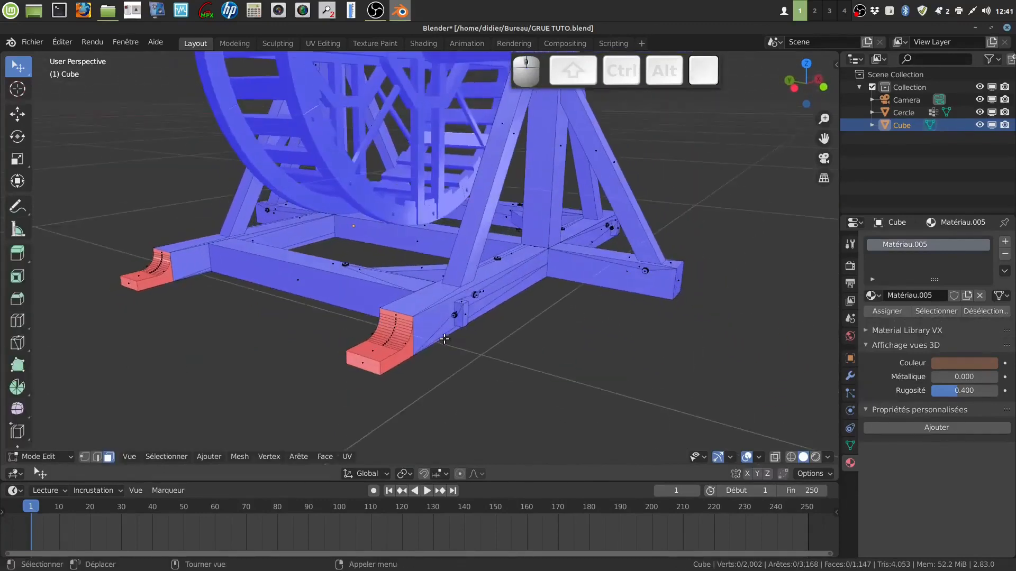
key("a")
left_click(233, 458)
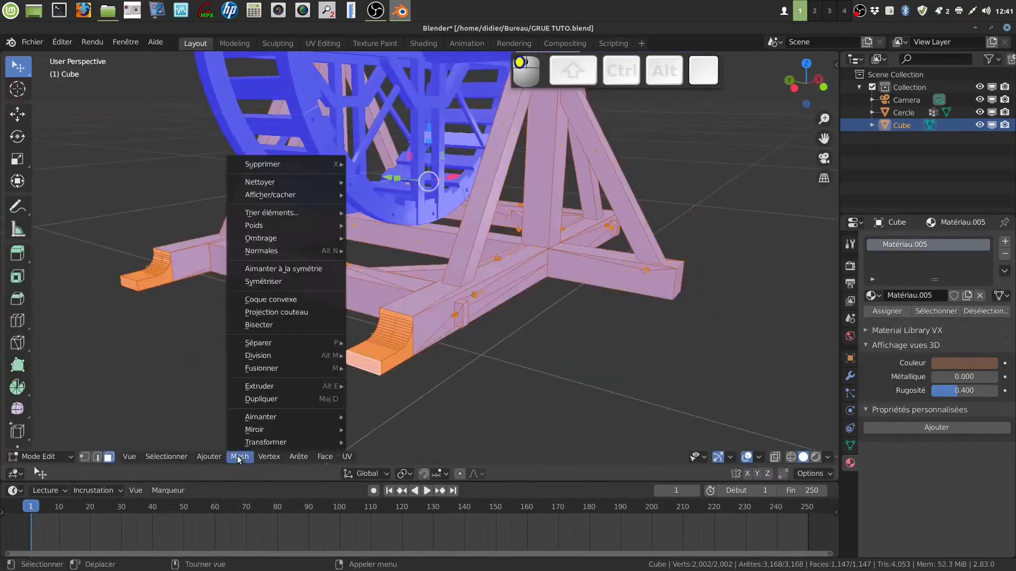
mouse_move(259, 252)
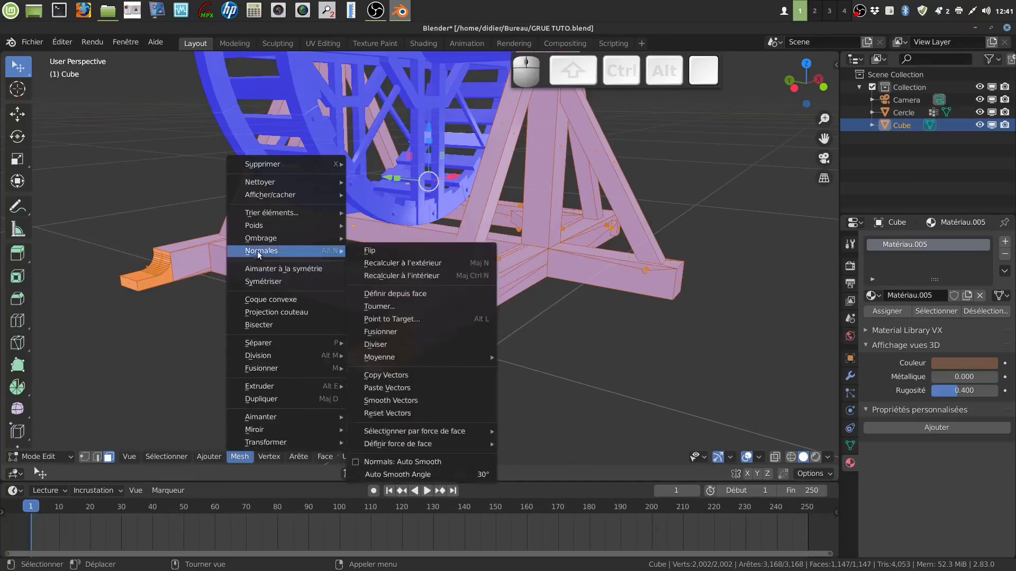
left_click(397, 263)
key("Tab")
middle_click_drag(574, 389, 558, 367)
Step: Turn off the Face Orientation overlay and finish in Object Mode
key("Tab")
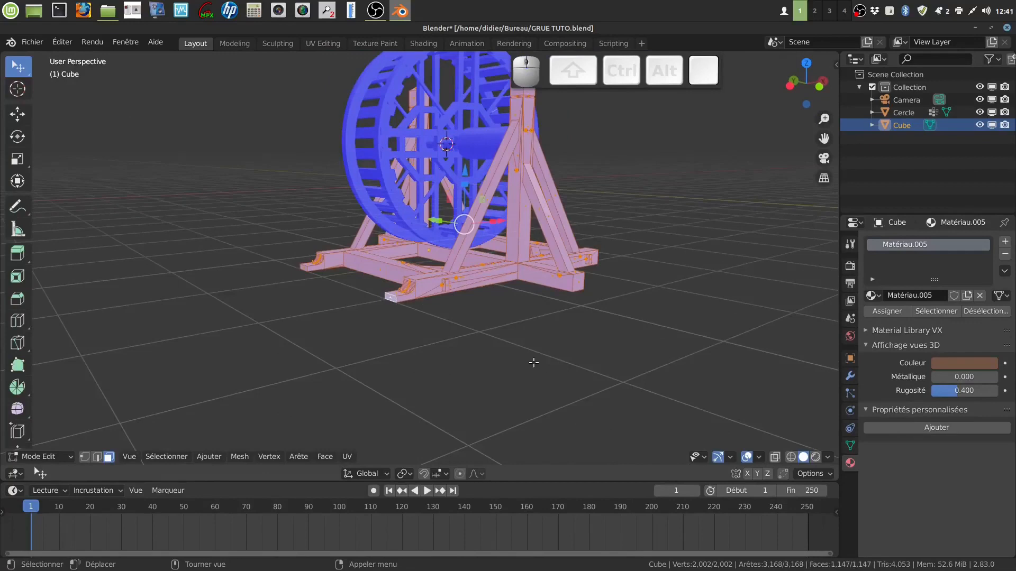
key("q")
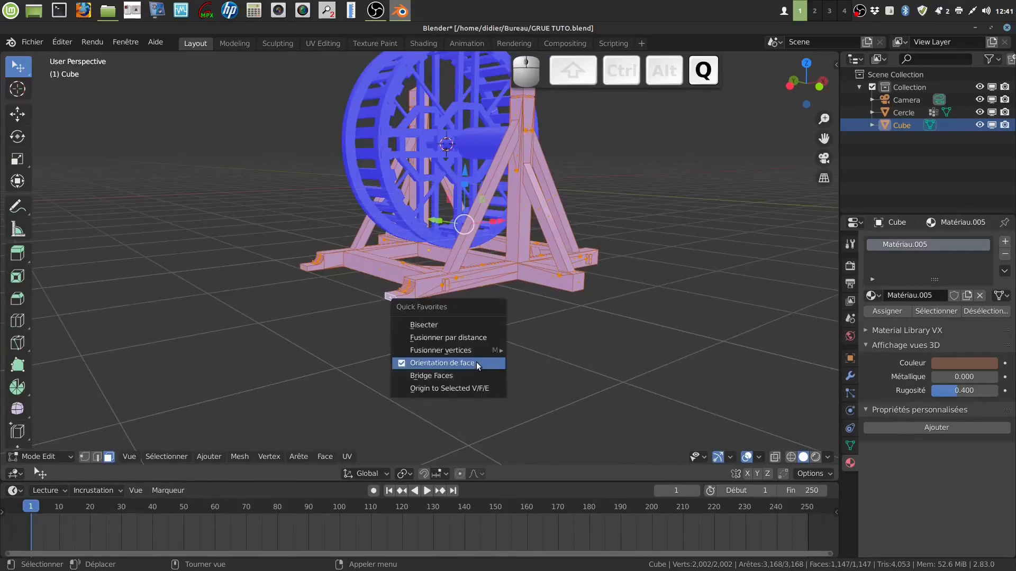
left_click(401, 365)
middle_click_drag(483, 359, 556, 413)
key("Tab")
Step: Save the current crane file under its existing name
middle_click_drag(546, 333, 568, 316, "ctrl")
middle_click_drag(568, 315, 599, 318)
middle_click_drag(594, 317, 528, 322)
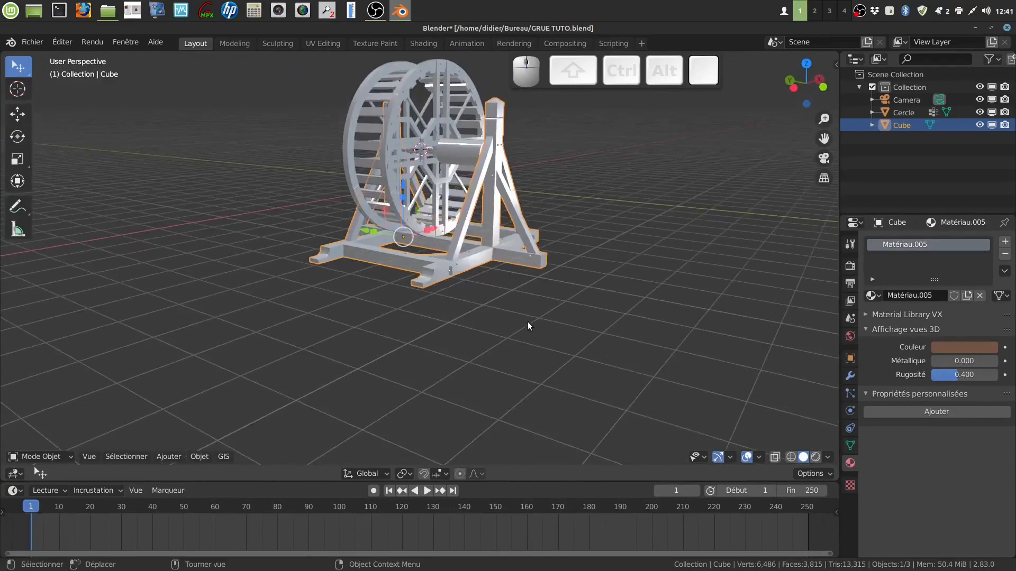
scroll(536, 367, "up", 5)
middle_click_drag(559, 366, 582, 378)
middle_click_drag(562, 380, 402, 339)
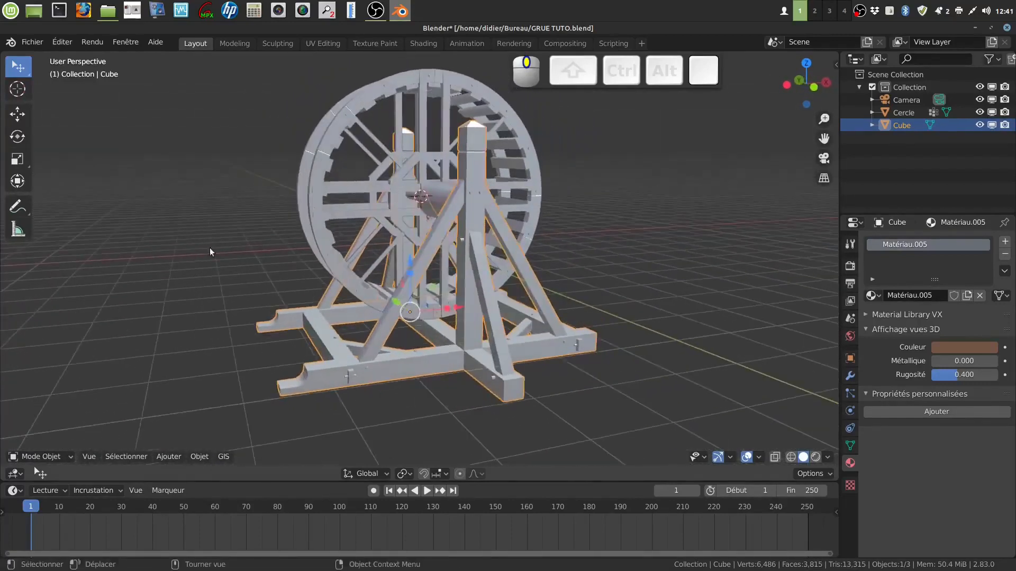
left_click(23, 41)
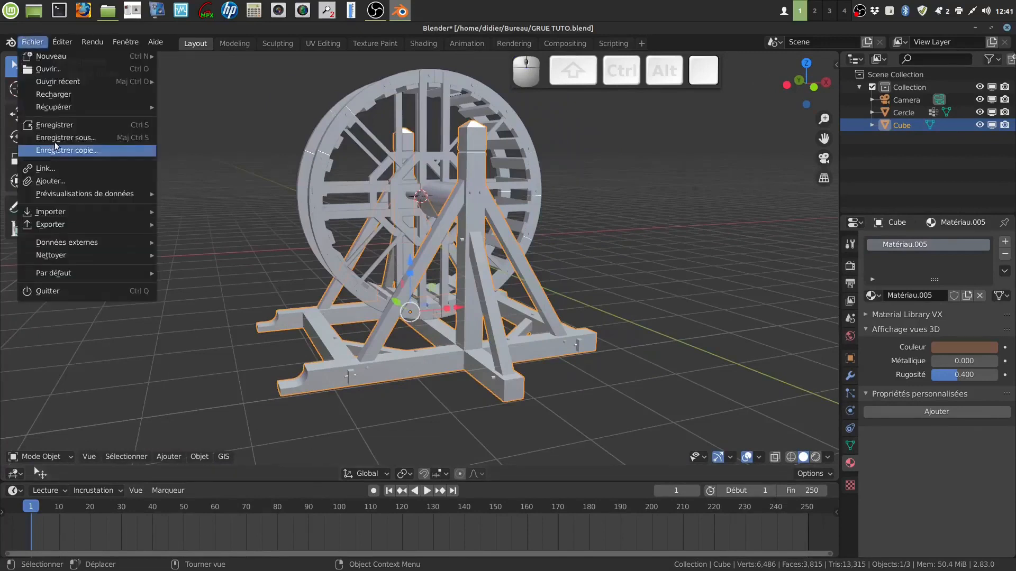
left_click(54, 125)
Step: Switch the viewport to Rendered shading and deselect all objects
mouse_move(495, 324)
middle_mouse_down()
mouse_move(505, 305)
mouse_move(492, 323)
mouse_move(484, 316)
middle_mouse_up()
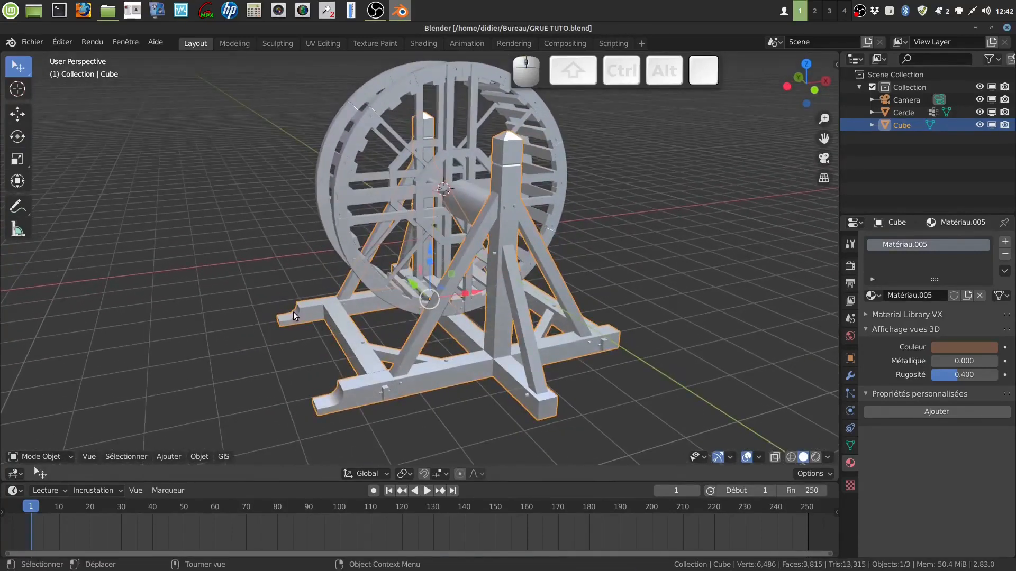
middle_click_drag(335, 326, 649, 345)
left_click(815, 457)
middle_click_drag(744, 417, 457, 287)
scroll(457, 287, "down", 4)
left_click(461, 370)
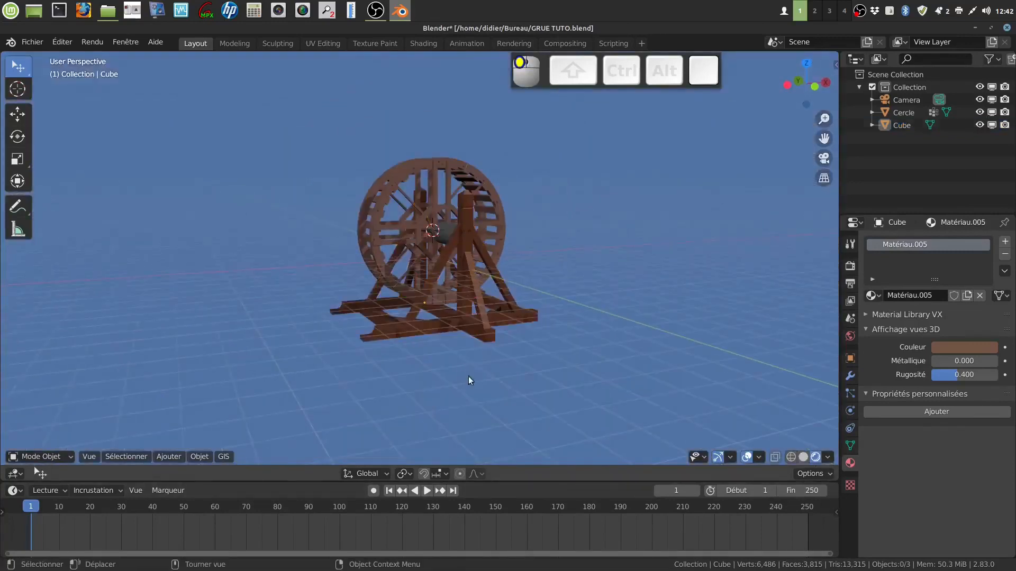
scroll(466, 373, "up", 3)
middle_click_drag(462, 368, 376, 355)
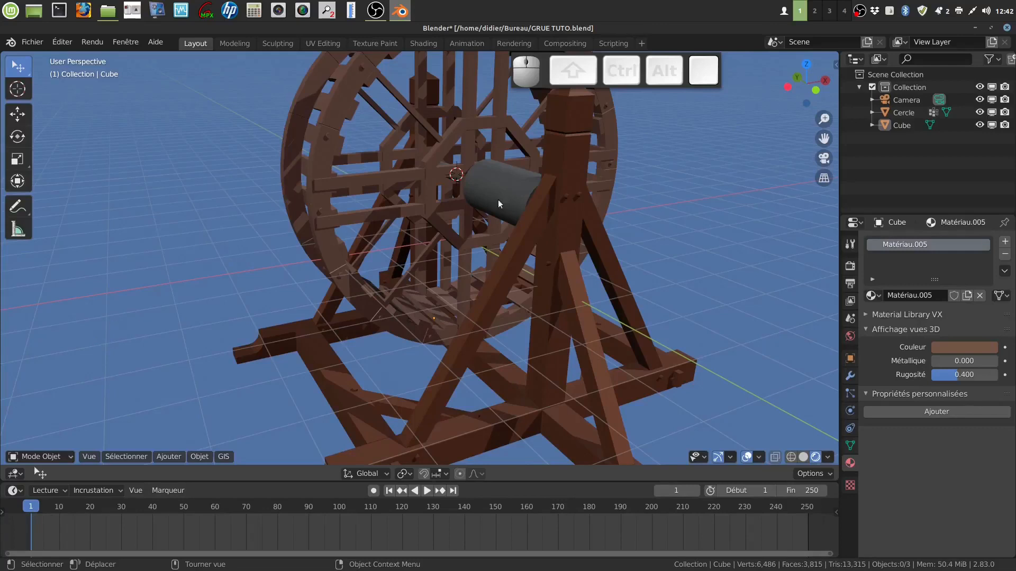
Step: Examine the rendered treadwheel, axle drum, posts, braces and base beams from all sides
scroll(476, 271, "down", 6)
scroll(483, 272, "up", 2)
middle_click_drag(488, 281, 442, 272)
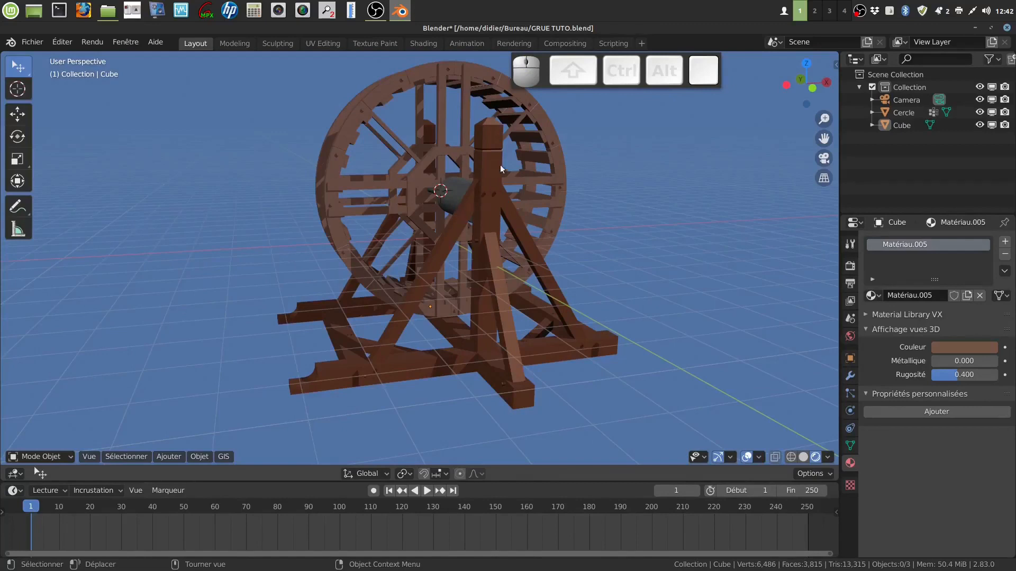
middle_click_drag(482, 190, 296, 172)
middle_click_drag(458, 177, 431, 155)
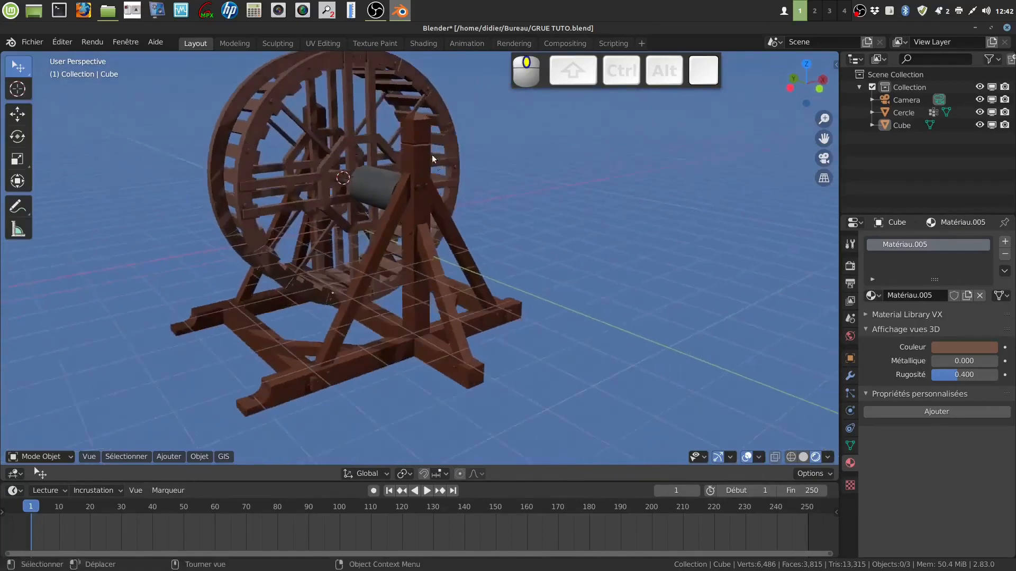
middle_click_drag(420, 252, 402, 192)
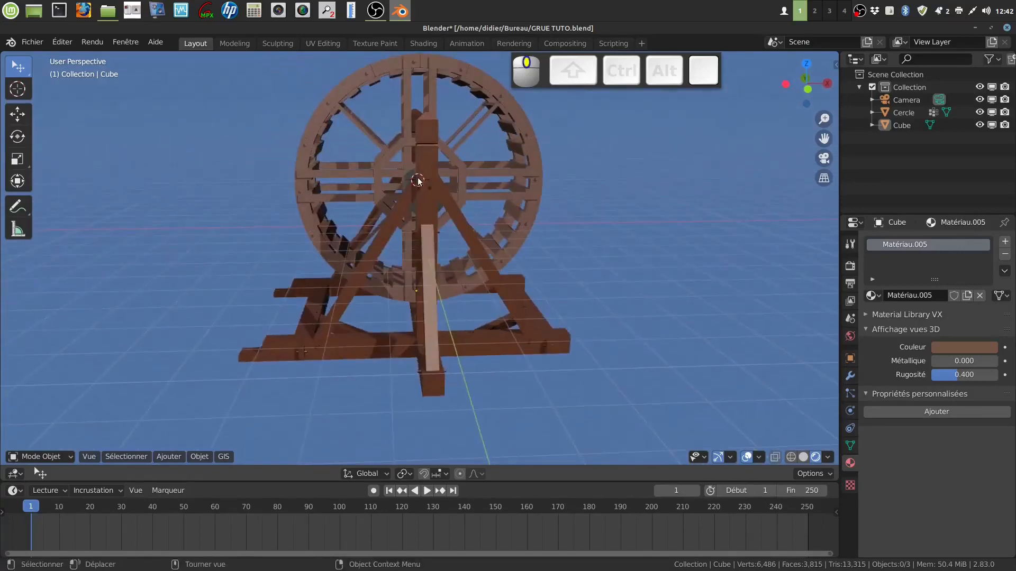
middle_click_drag(177, 199, 239, 189)
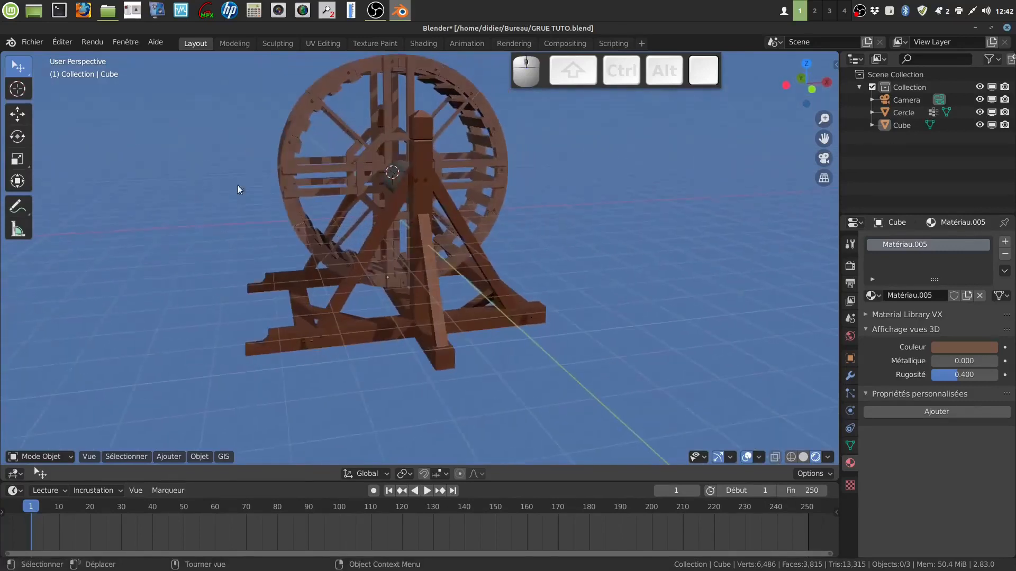
middle_click_drag(424, 183, 359, 342)
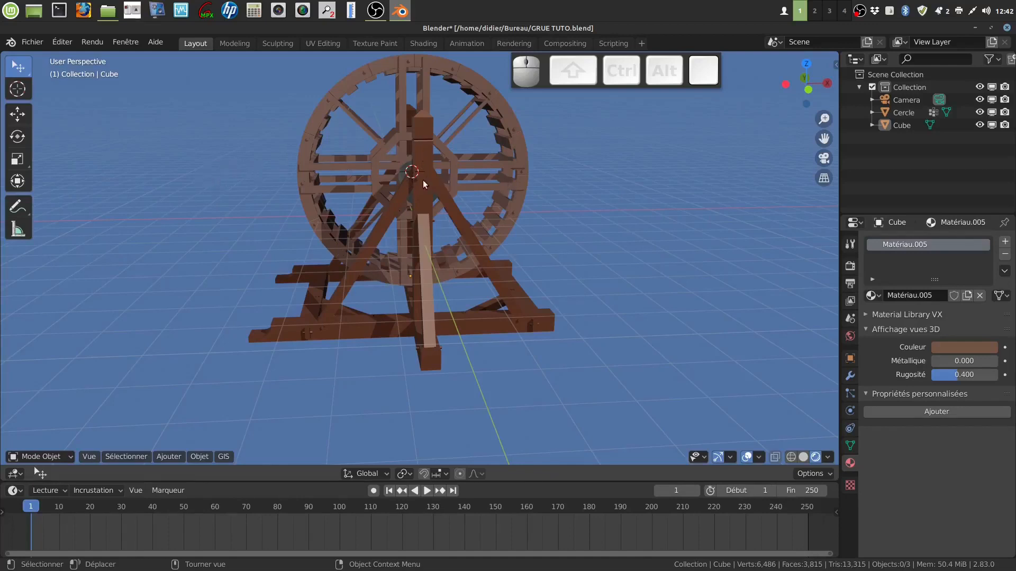
mouse_move(221, 183)
middle_mouse_down()
mouse_move(236, 178)
mouse_move(224, 179)
middle_mouse_up()
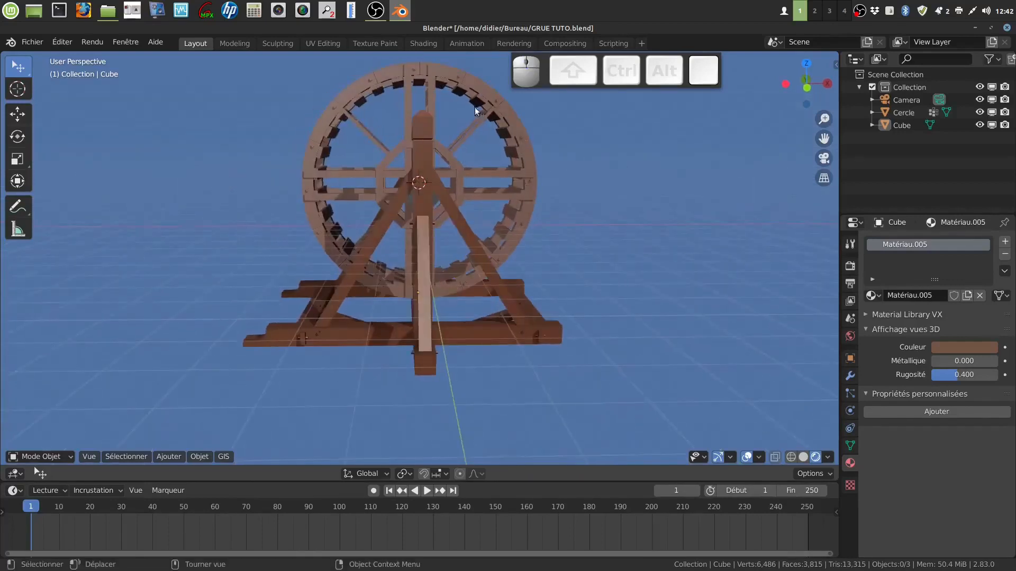
mouse_move(97, 188)
middle_mouse_down()
mouse_move(113, 188)
mouse_move(103, 193)
middle_mouse_up()
middle_click_drag(327, 234, 345, 231)
middle_click_drag(10, 347, 805, 333)
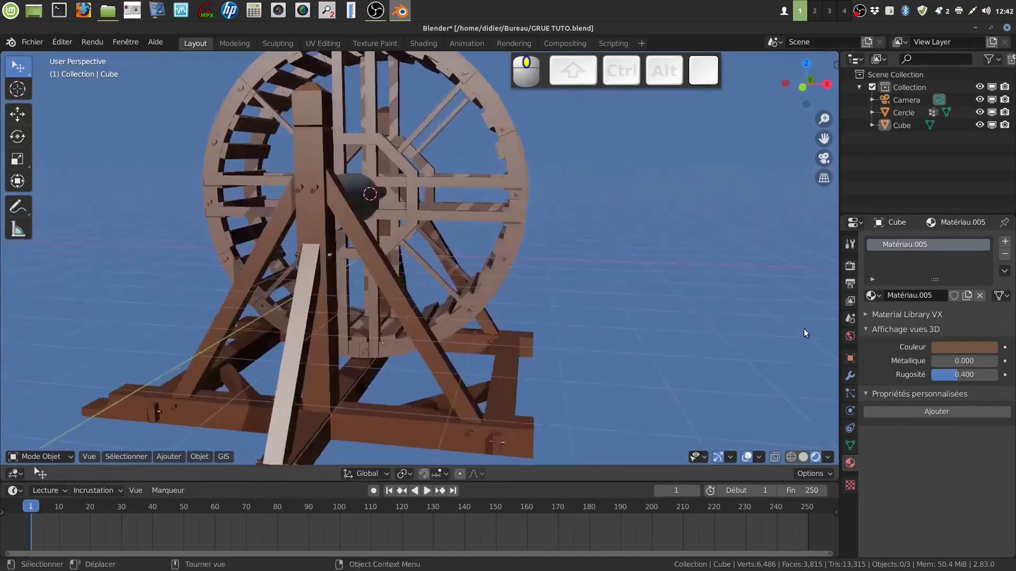
scroll(546, 331, "down", 3)
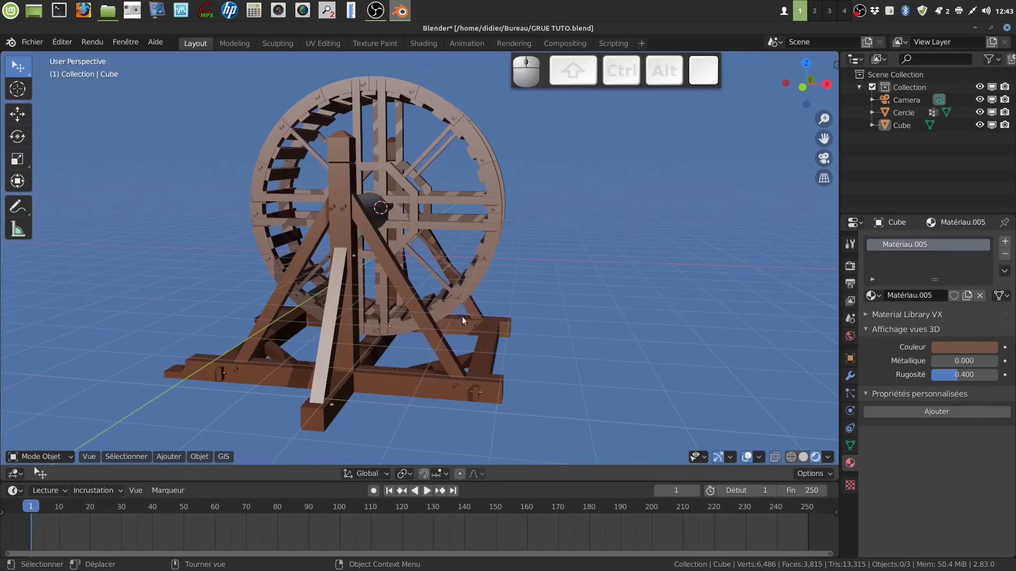
middle_click_drag(470, 308, 524, 313)
middle_click_drag(479, 239, 515, 282)
scroll(516, 282, "down", 2)
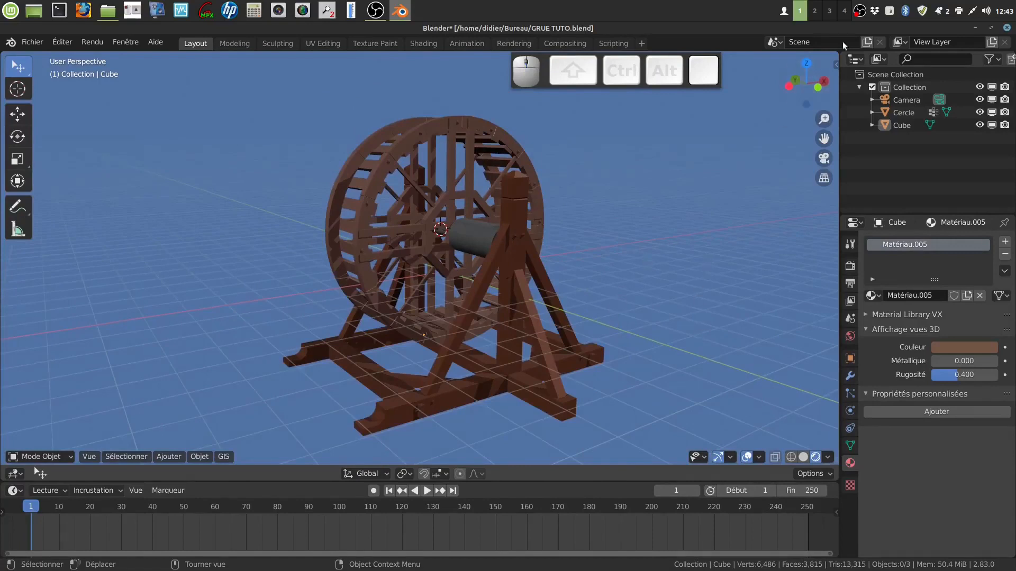
right_click(860, 12)
left_click(876, 77)
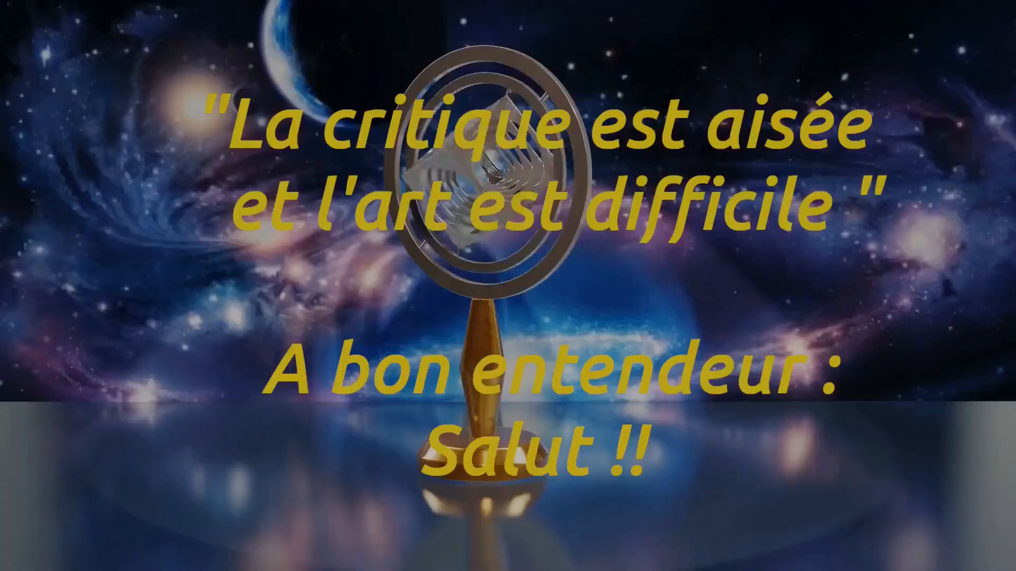